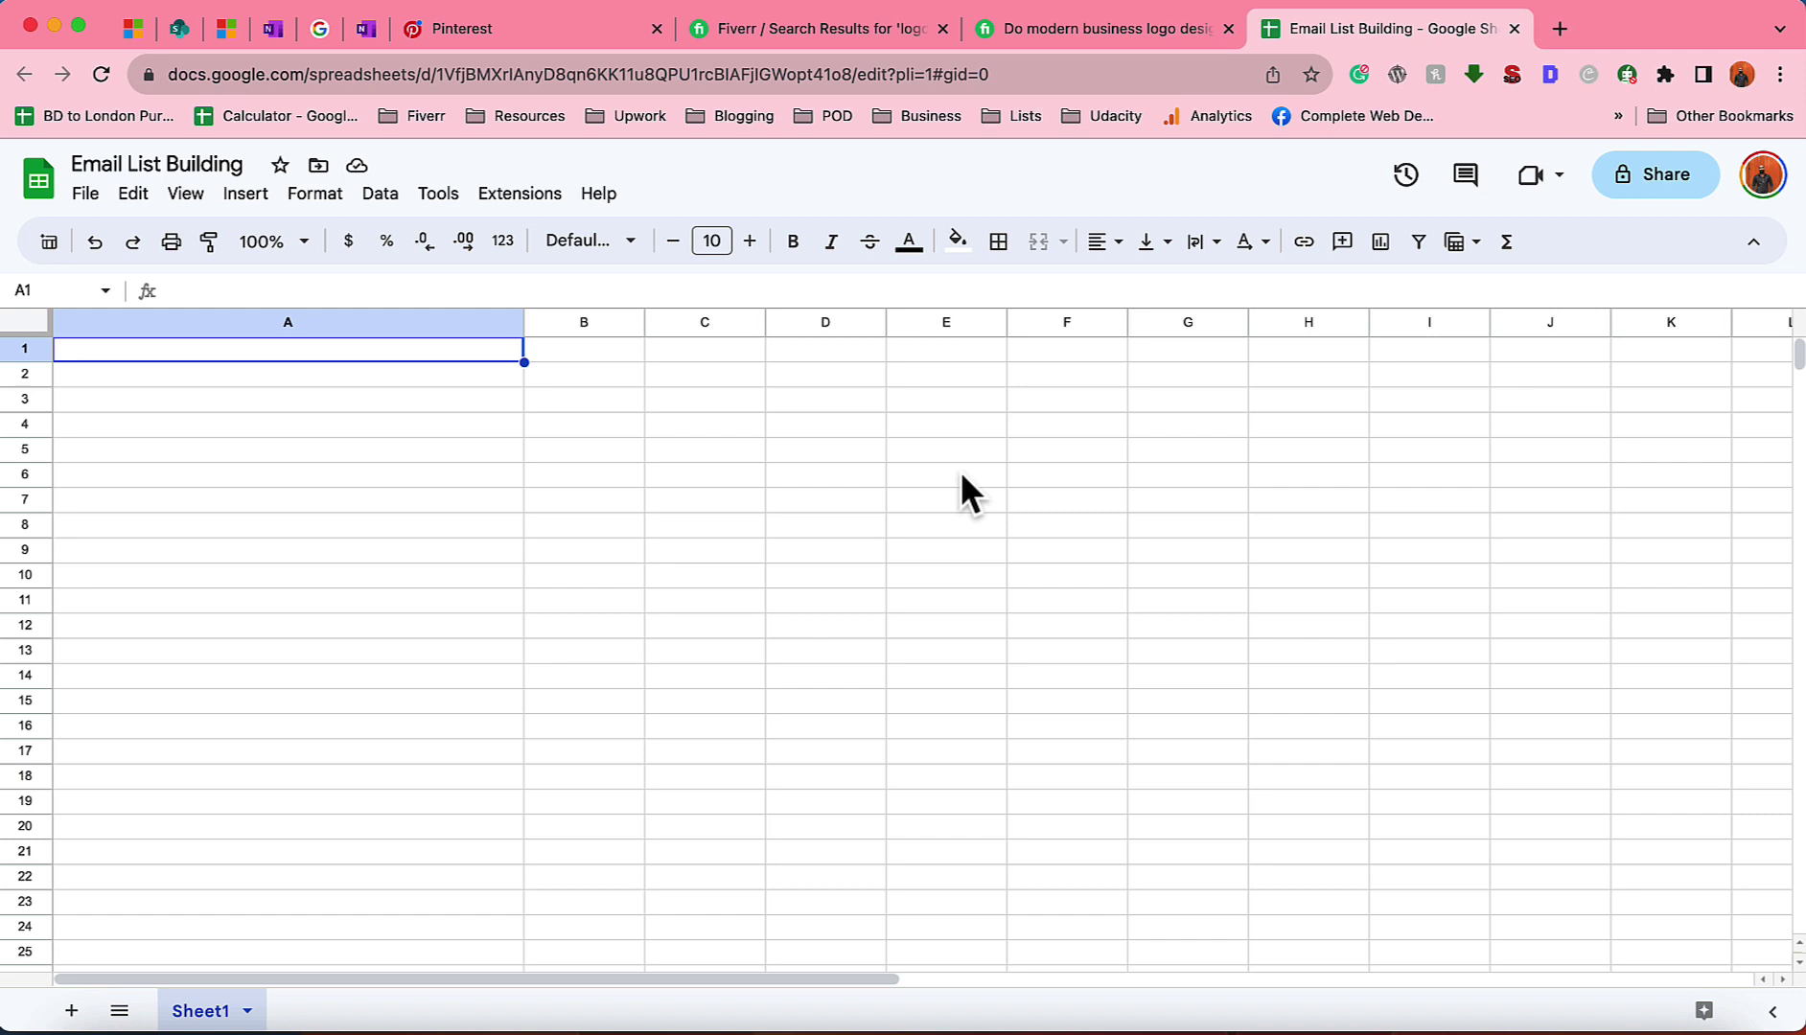
click(1556, 28)
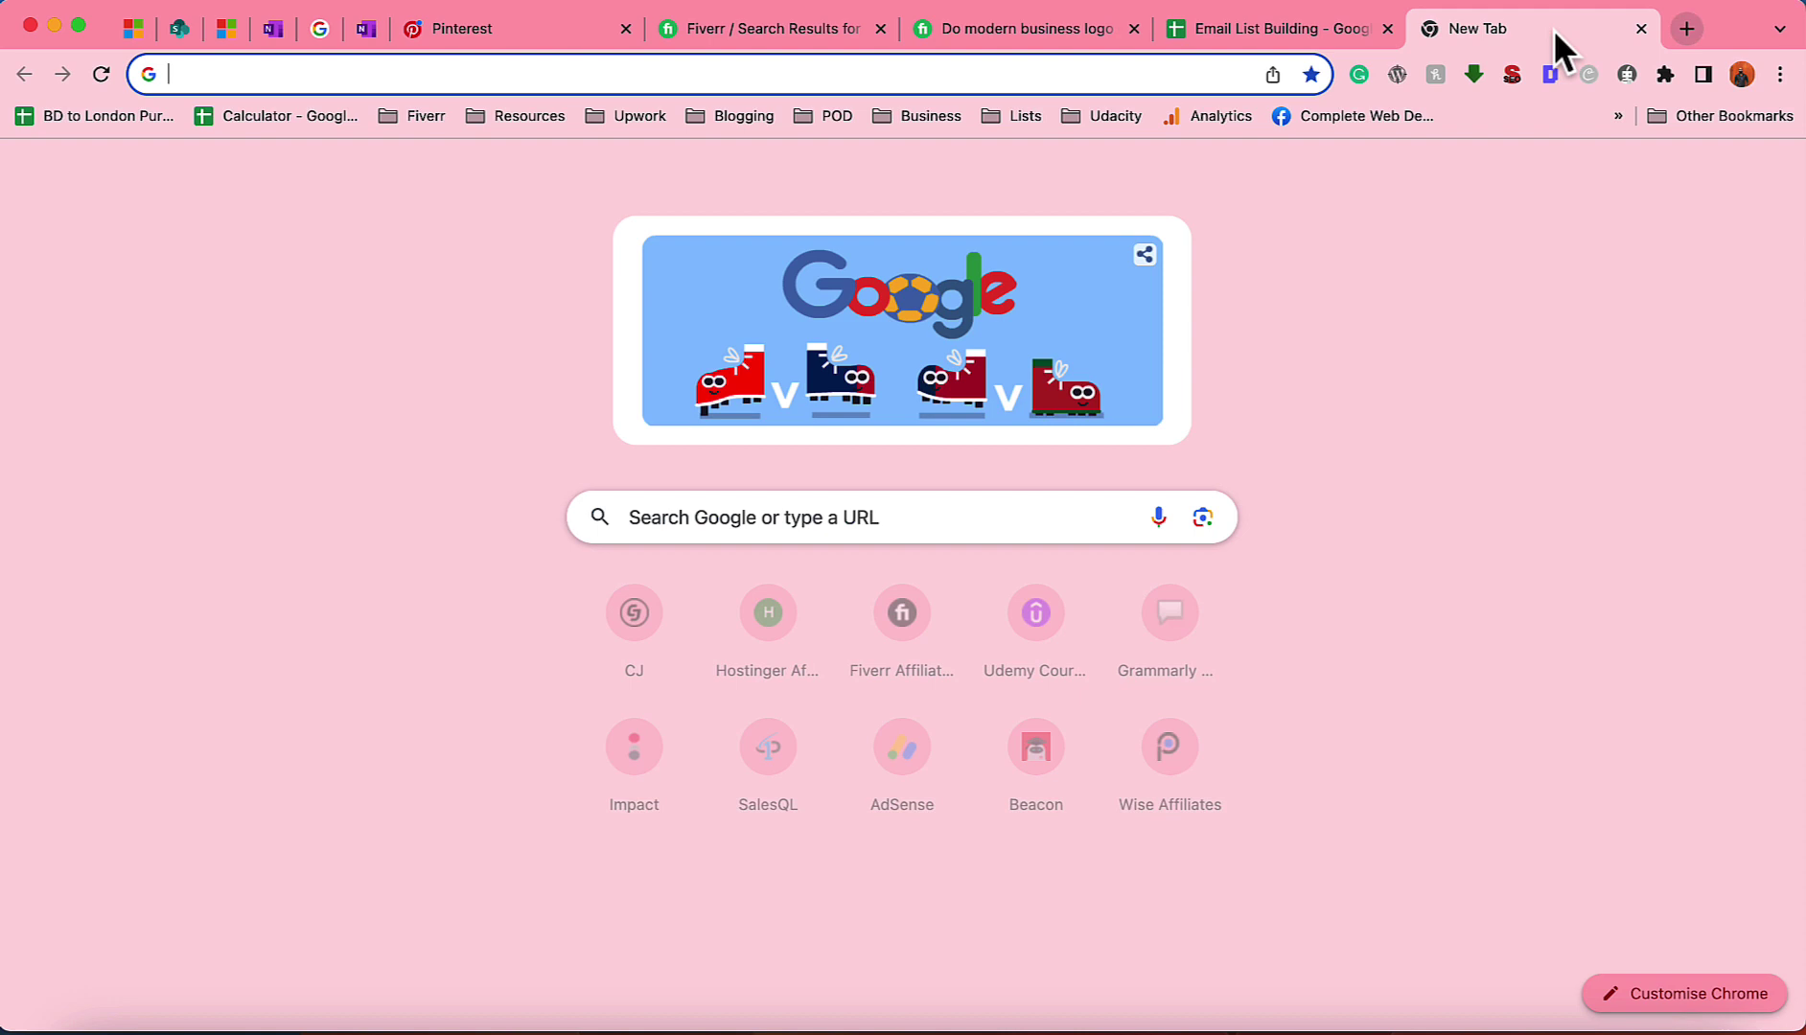
click(966, 519)
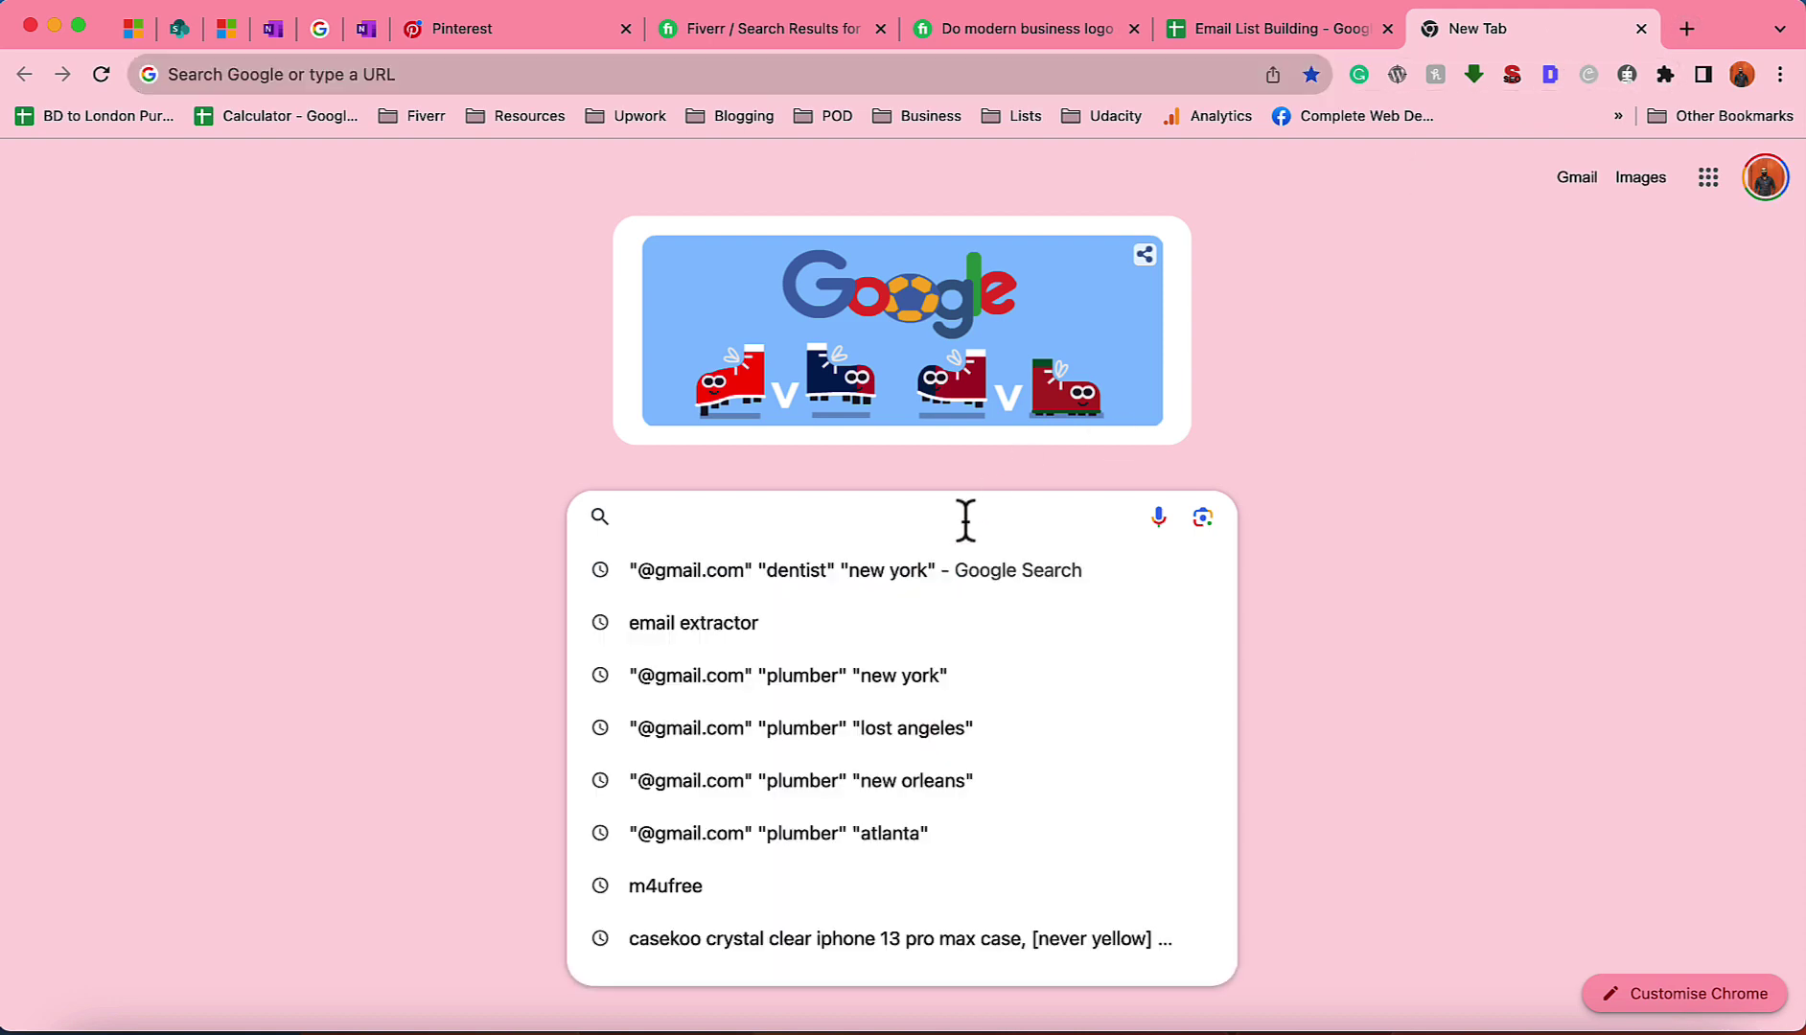
text(")
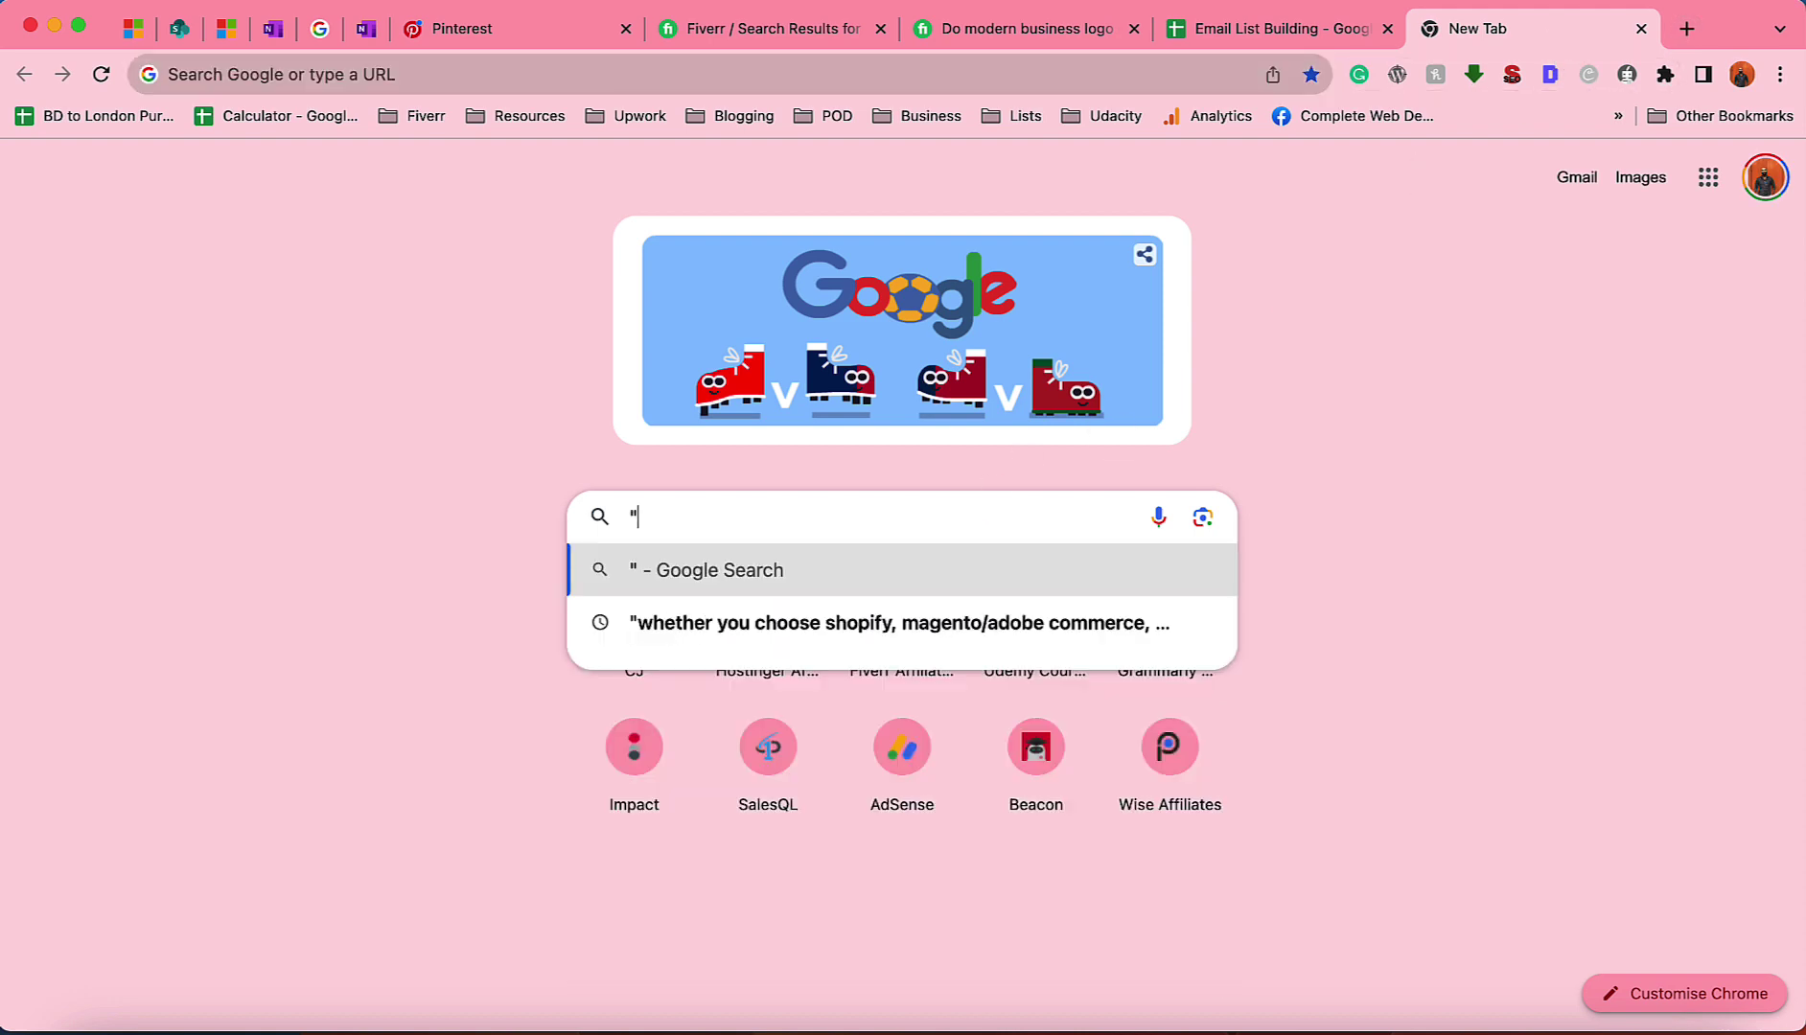
text(@gmail.com")
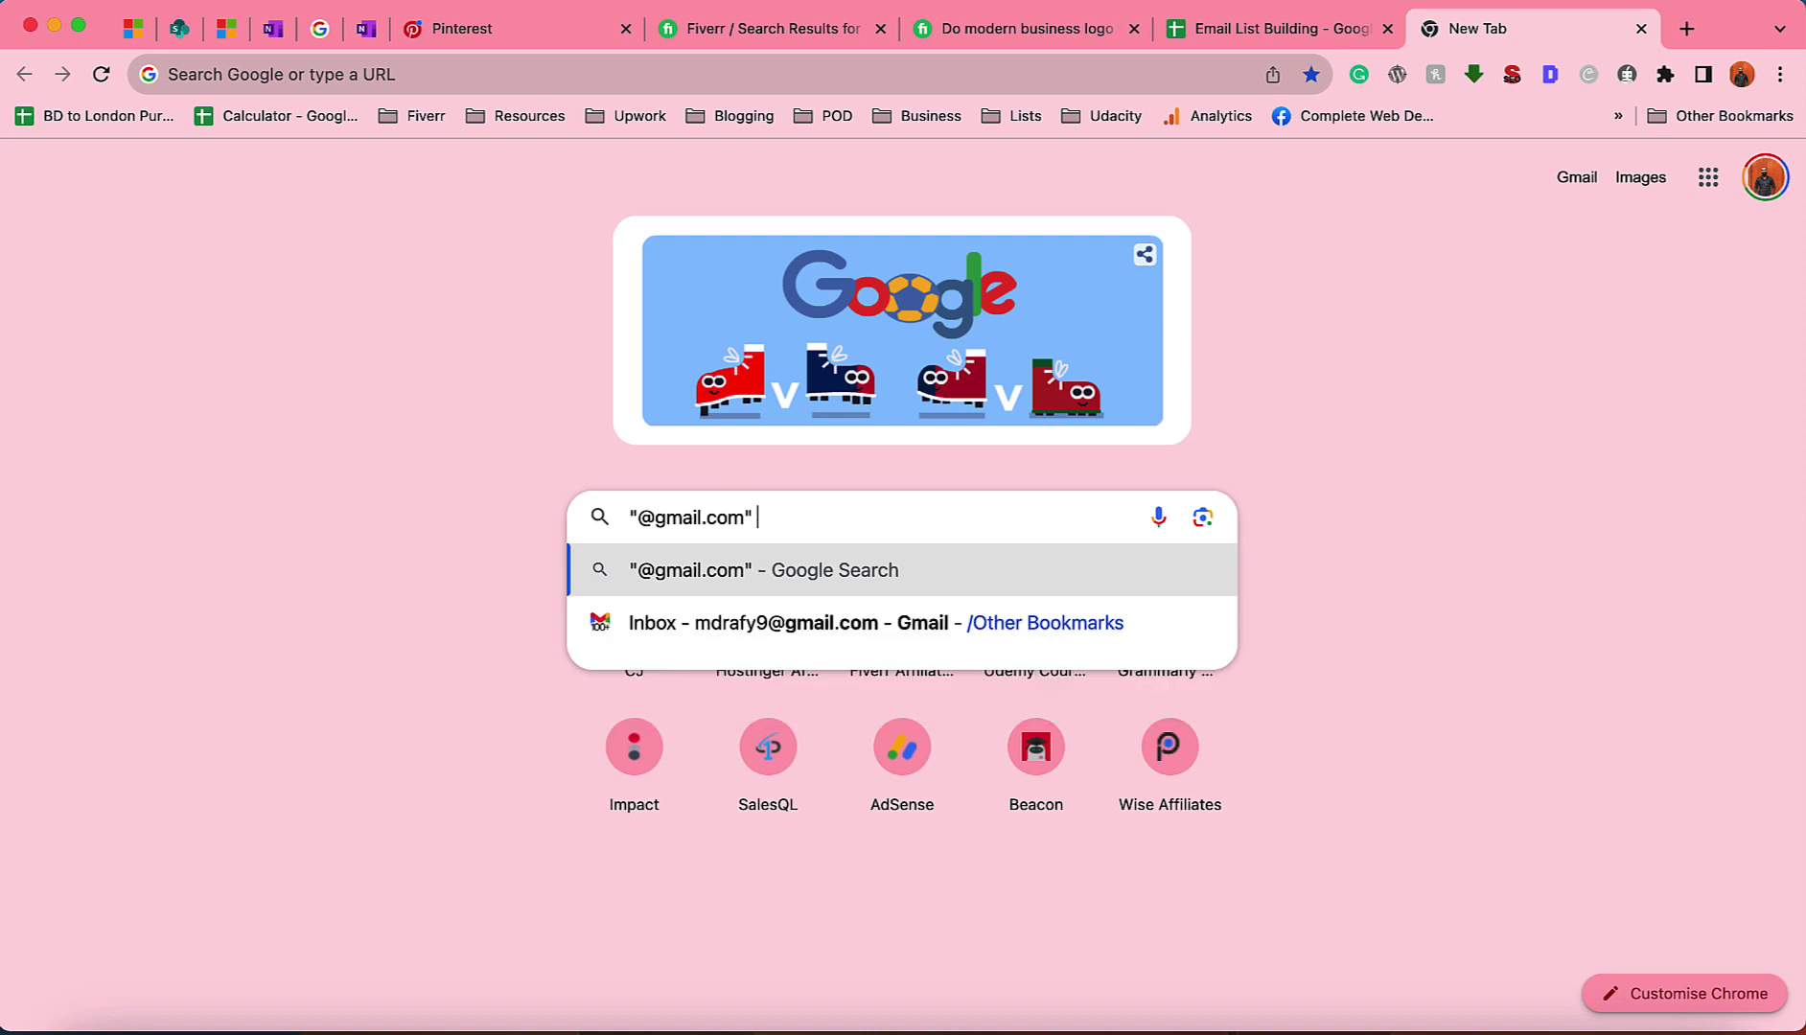
text(")
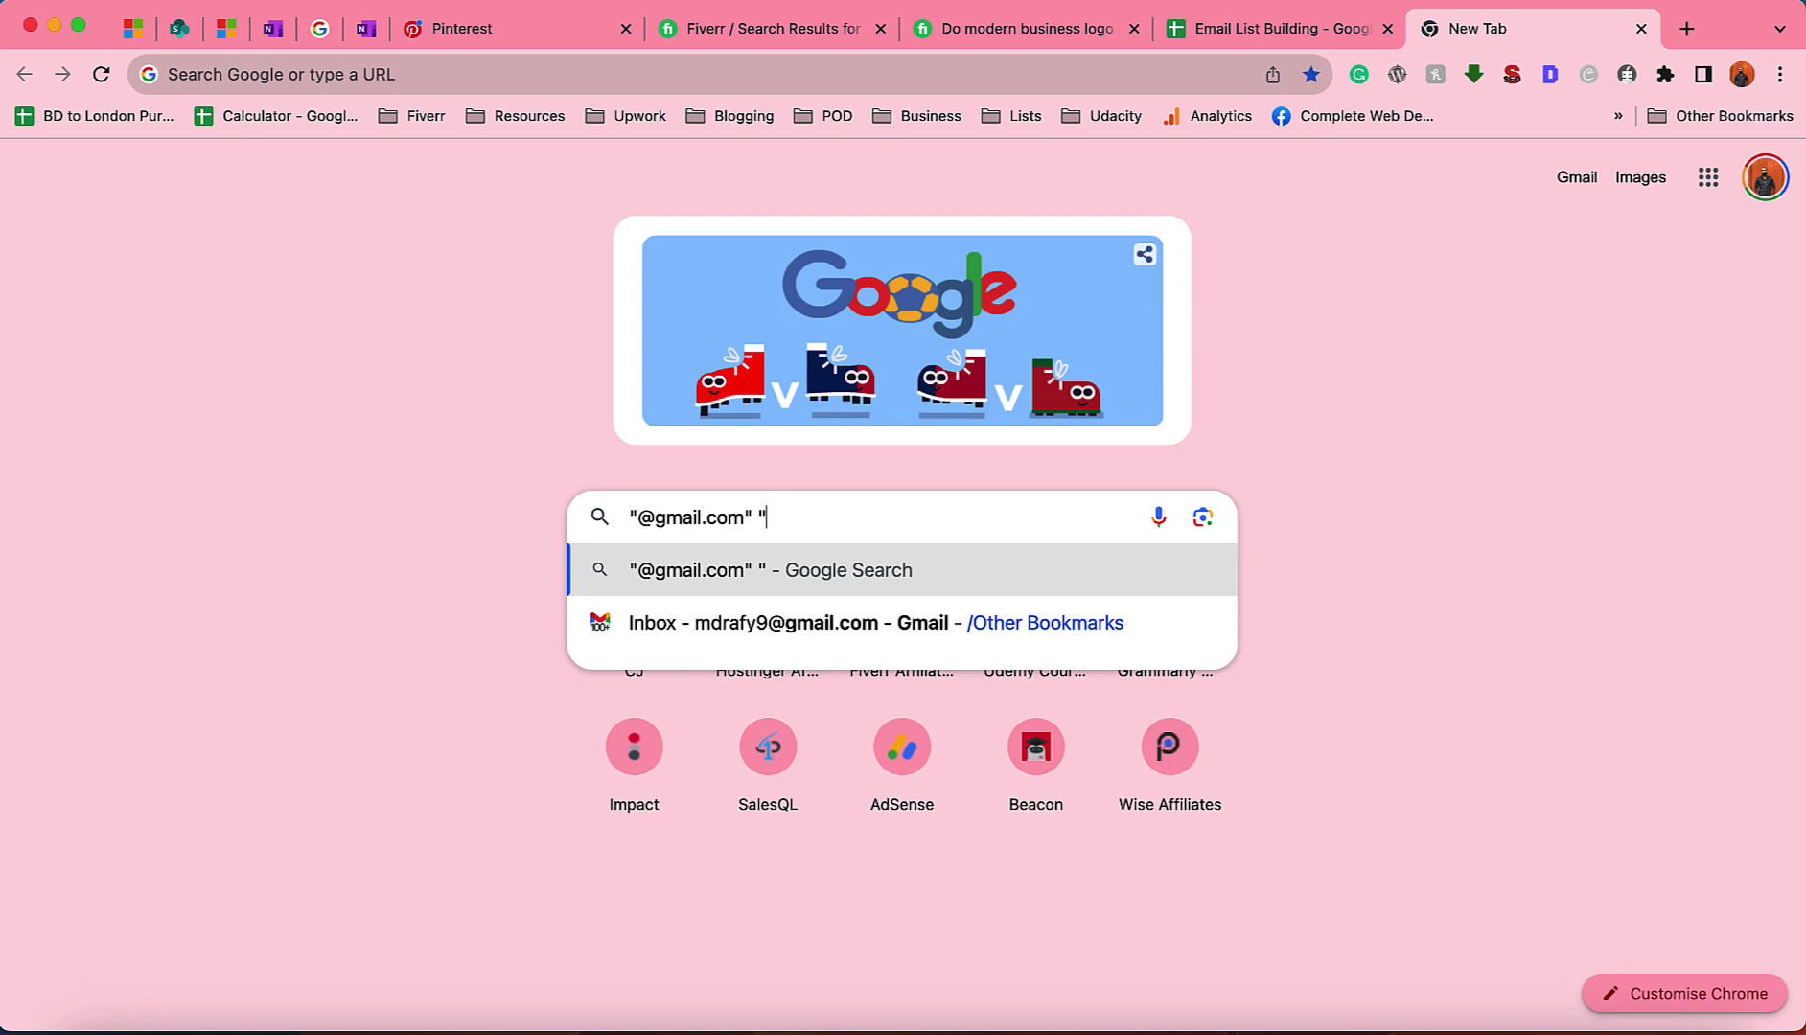
text(denti)
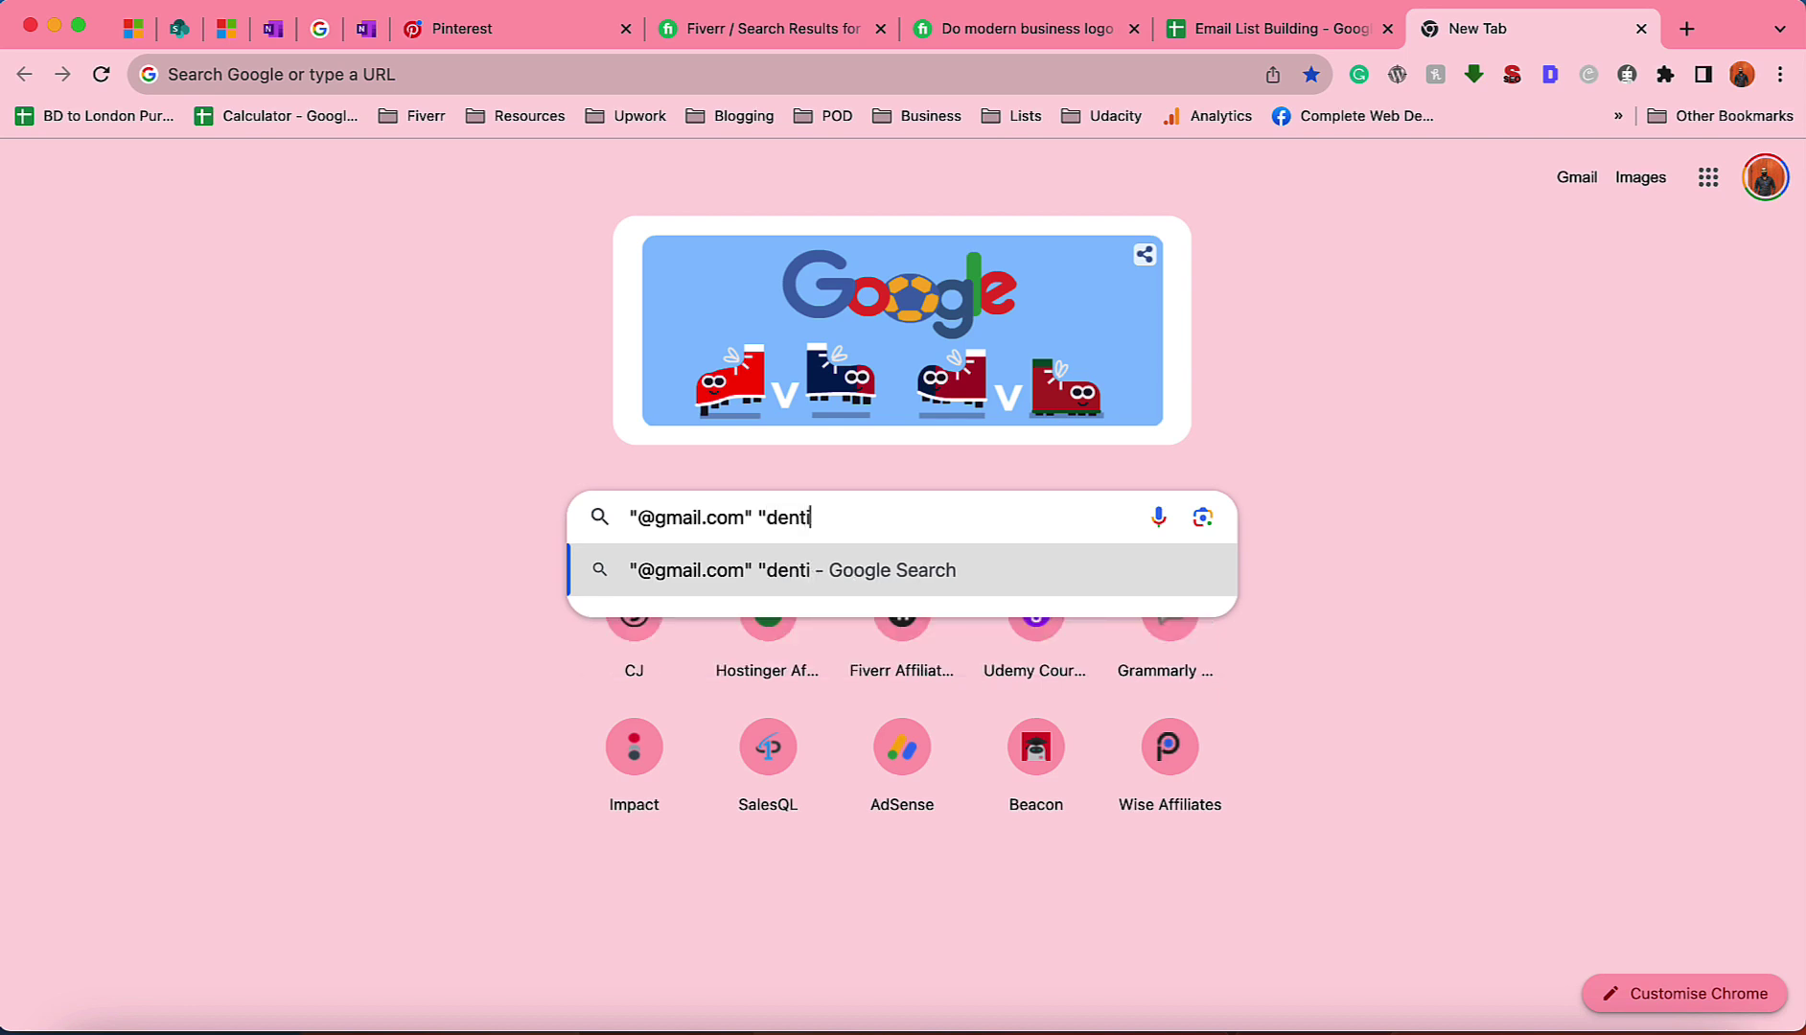
text(sit")
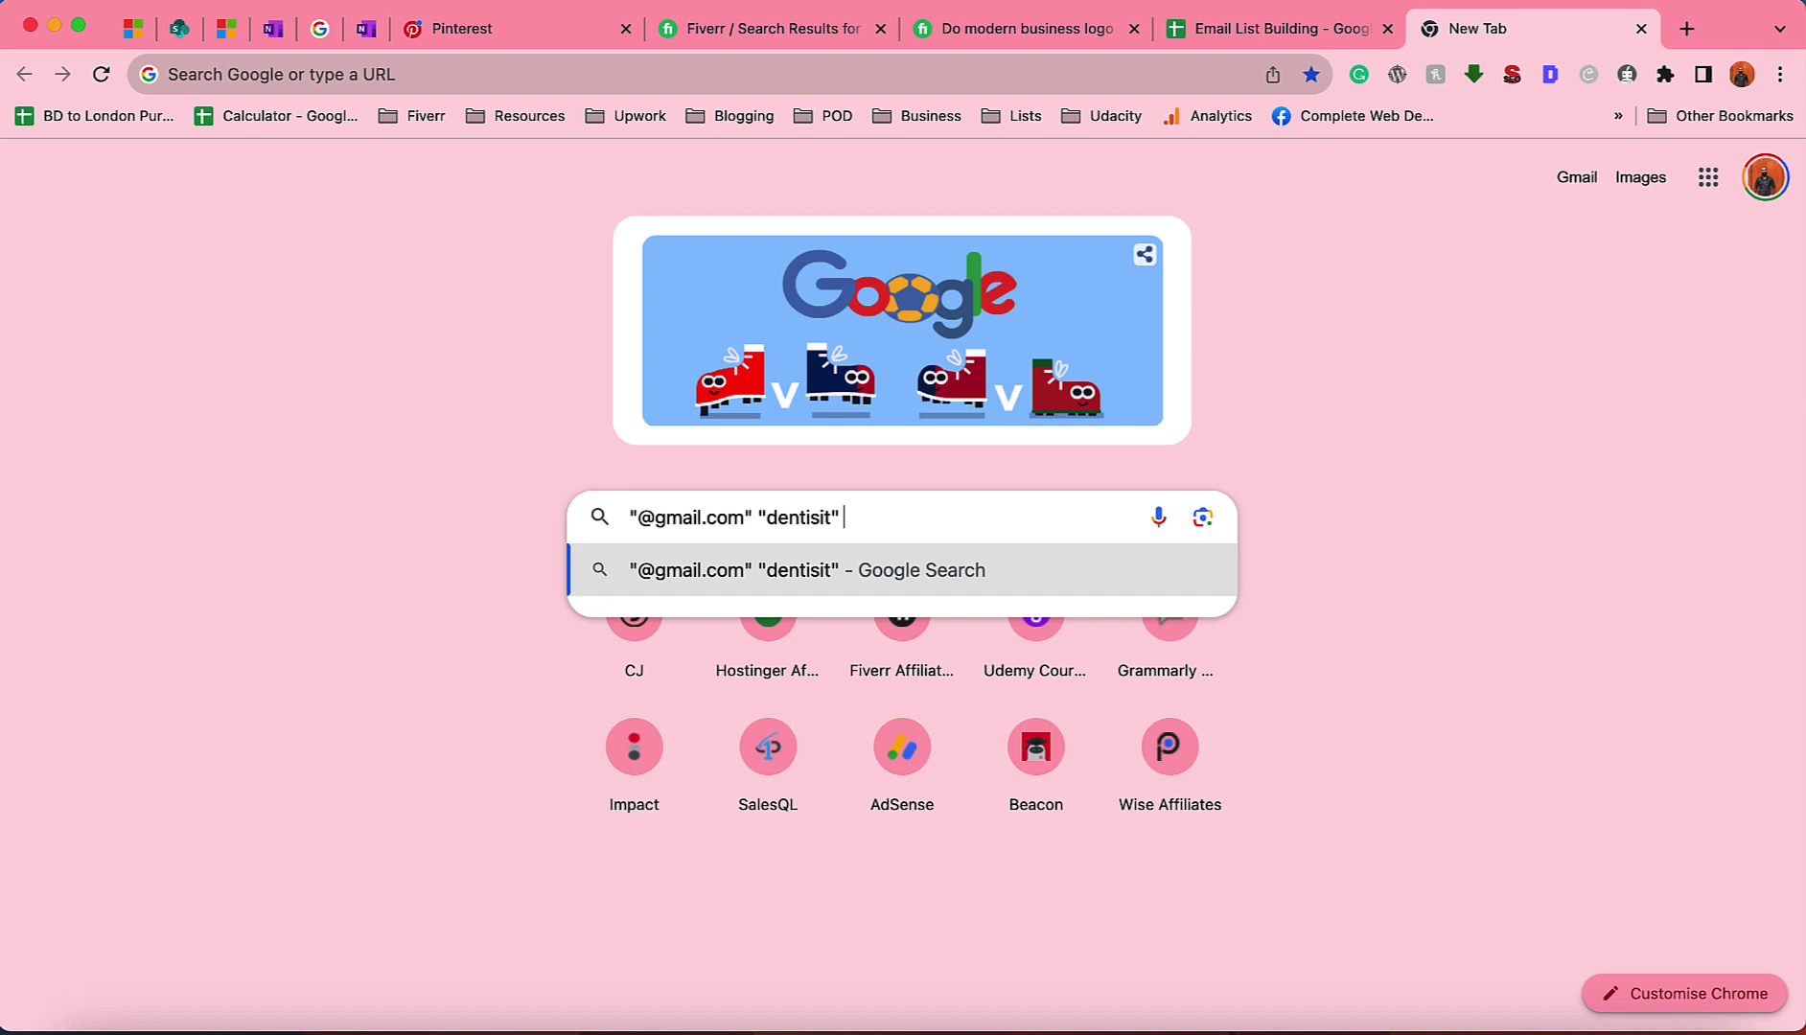
text( ")
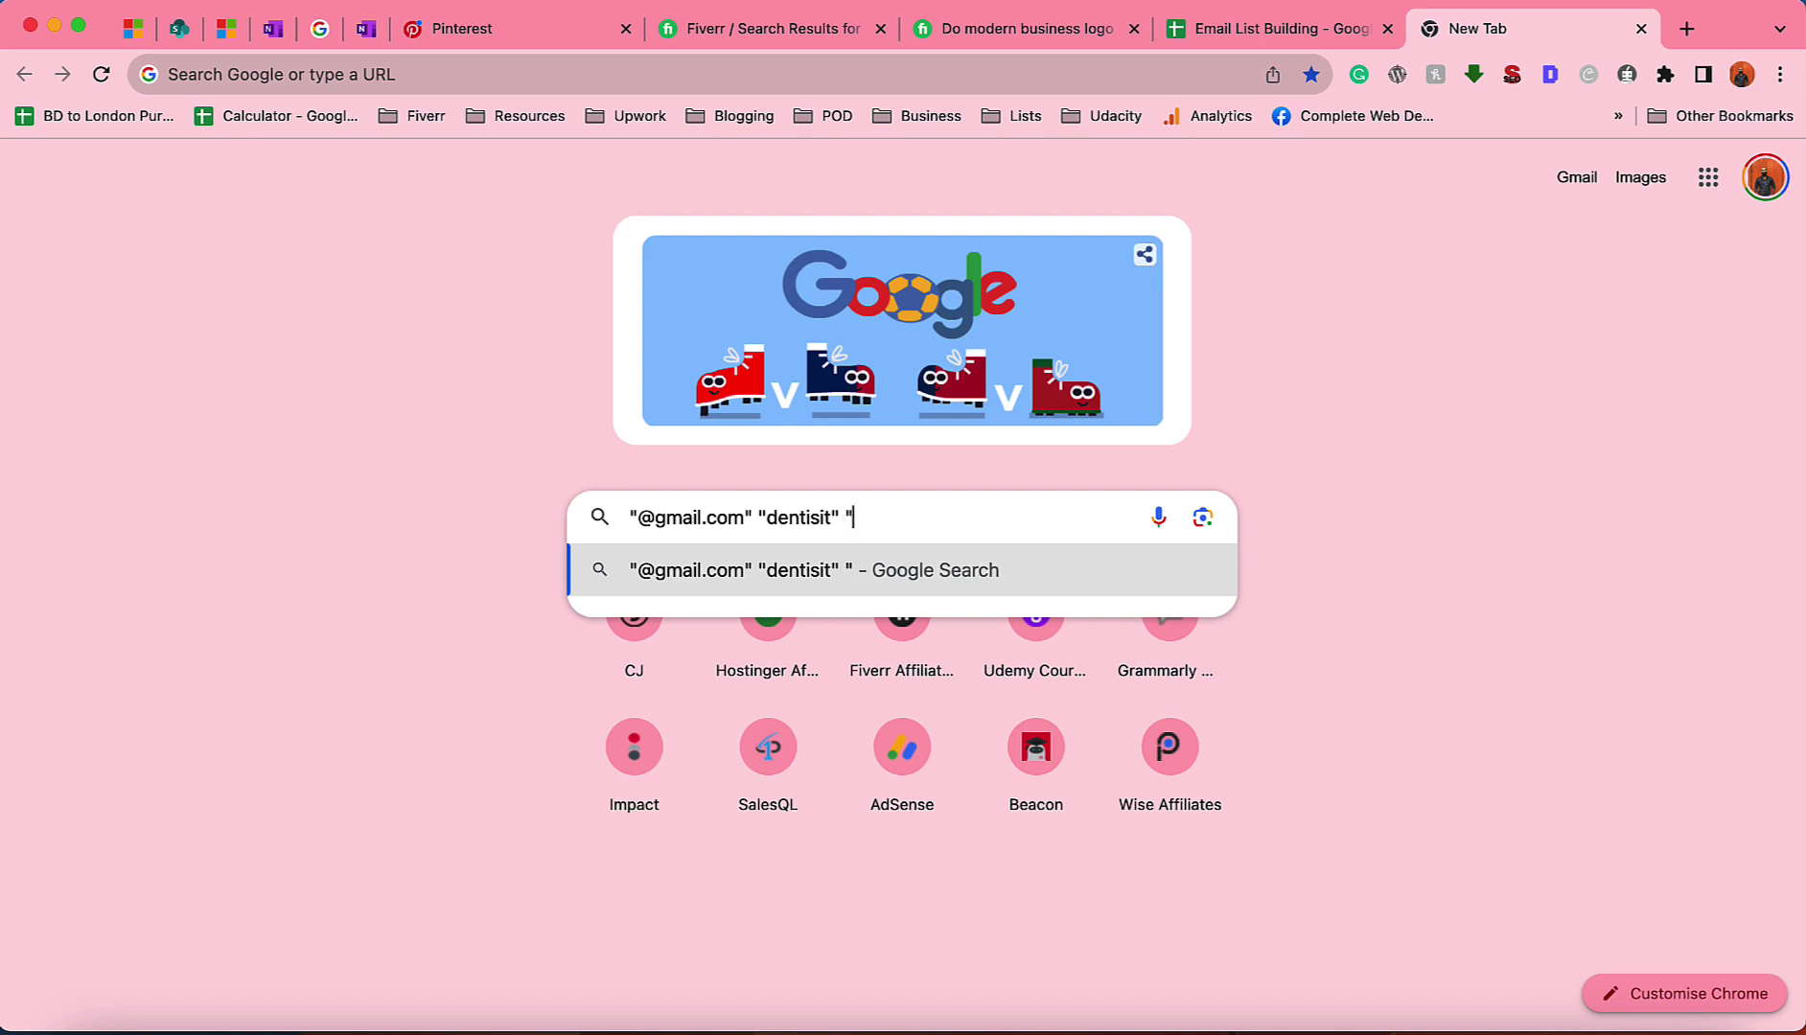
text(new york")
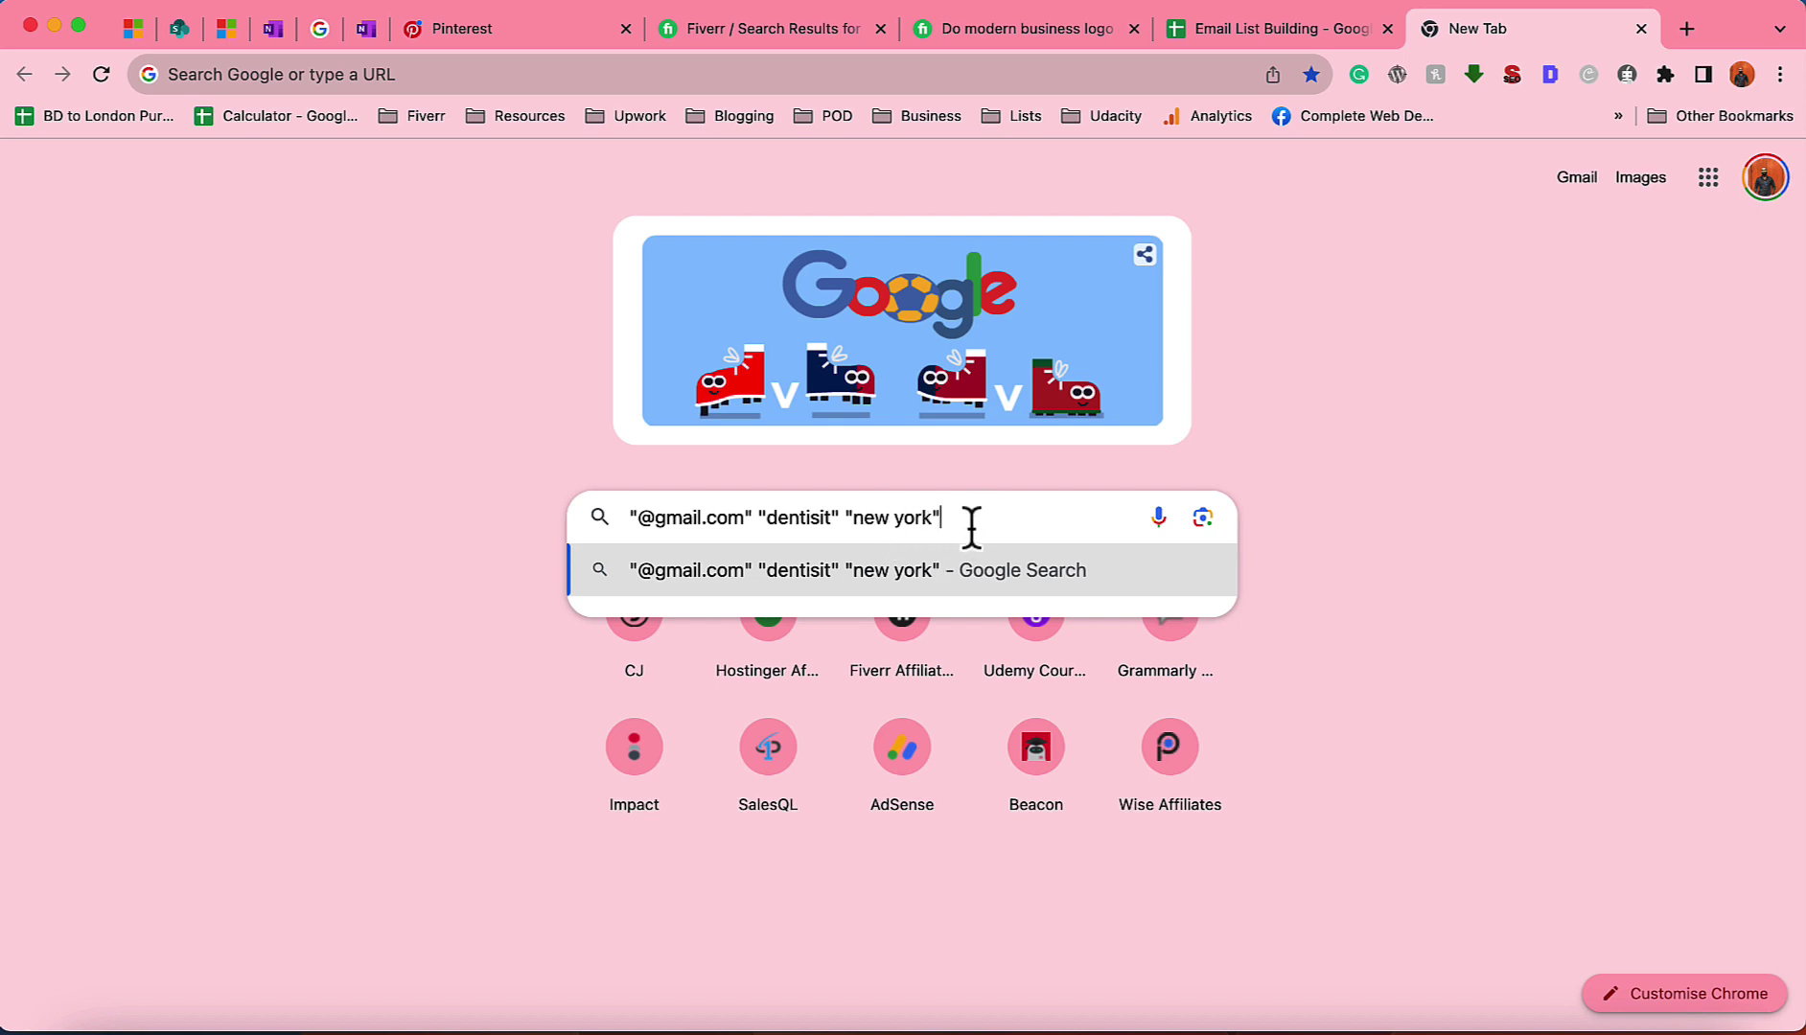
Run the New York dentist gmail search and highlight sample gmail addresses while browsing the results
key(Return)
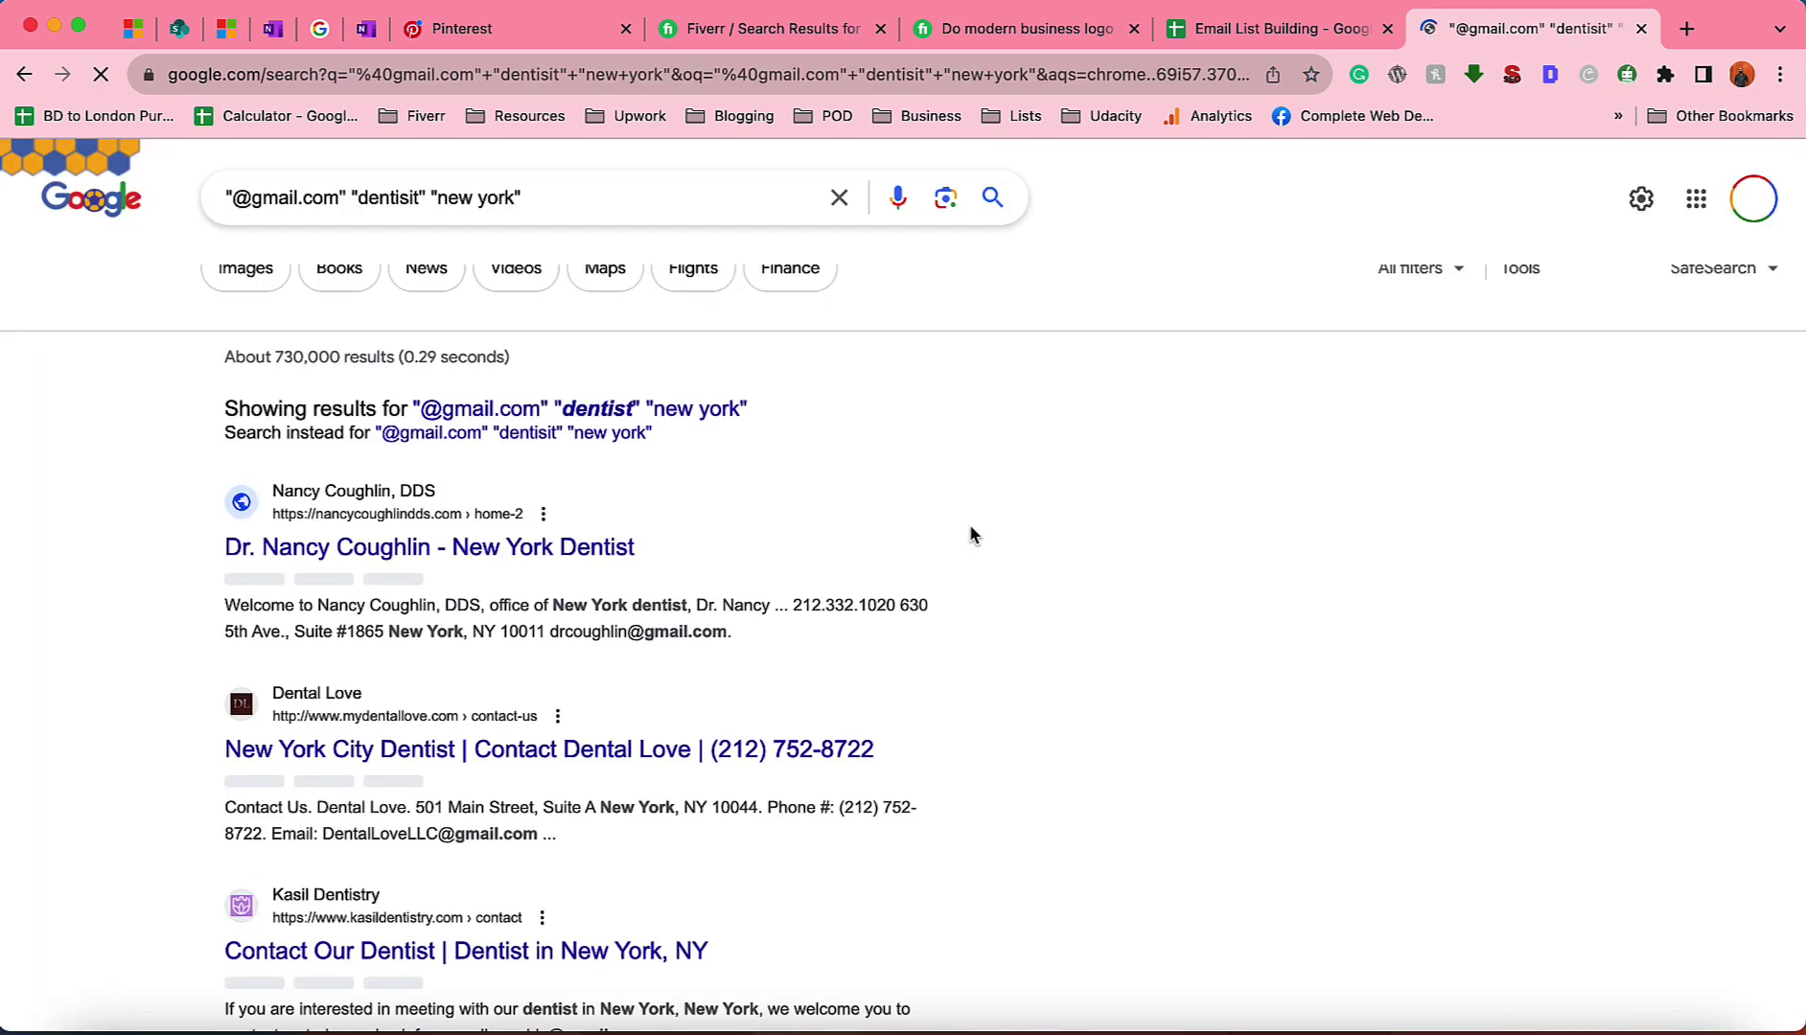
drag(564, 632, 692, 645)
scroll(690, 669, down, 3)
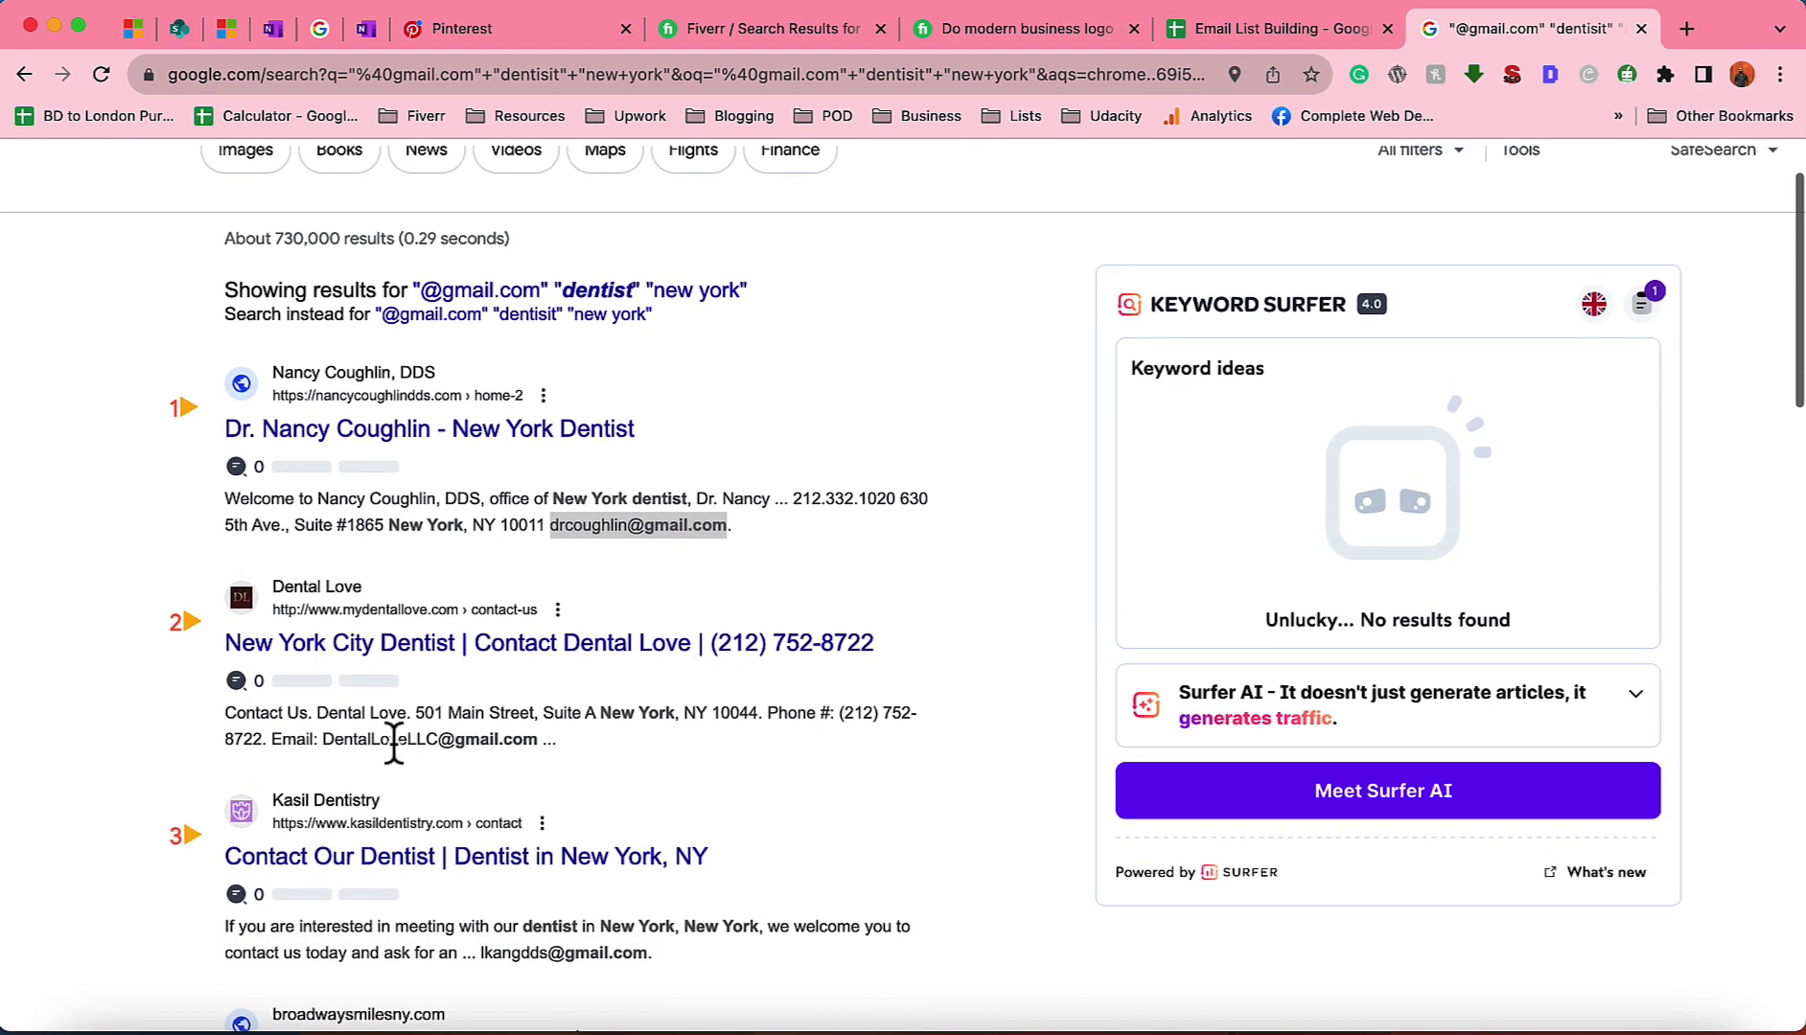
drag(324, 739, 499, 738)
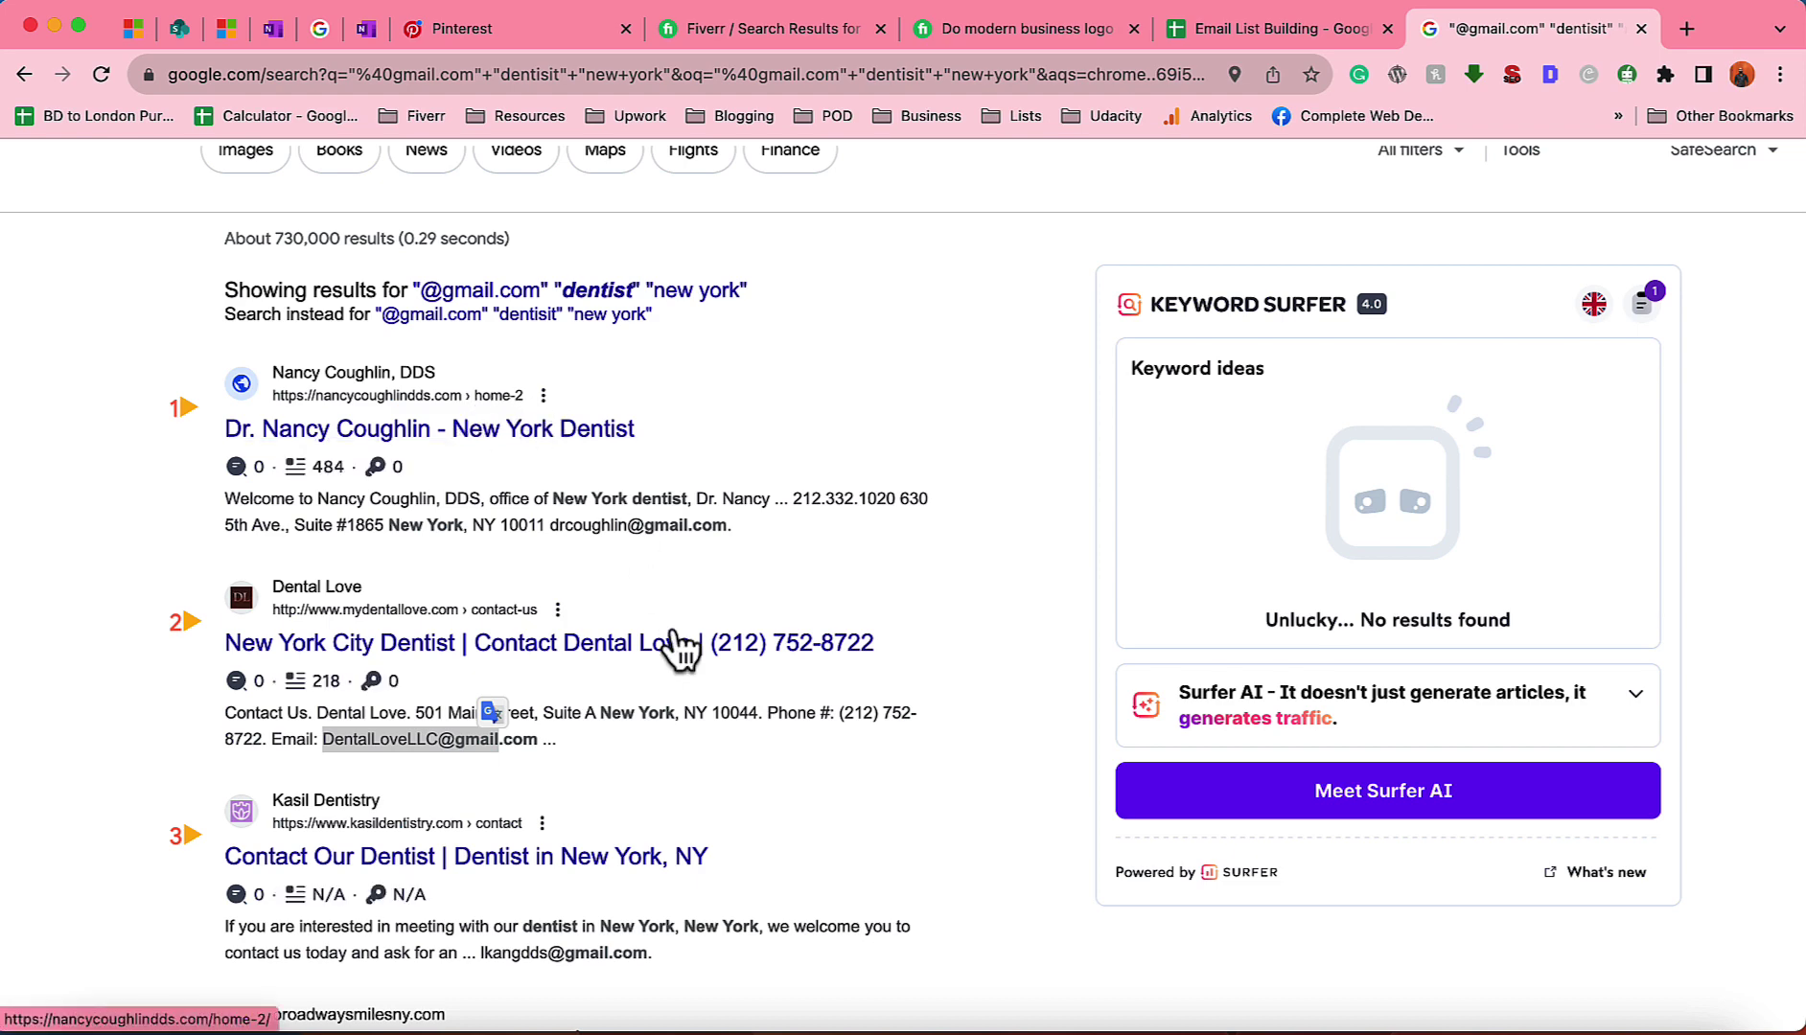
scroll(652, 711, down, 5)
scroll(653, 714, down, 5)
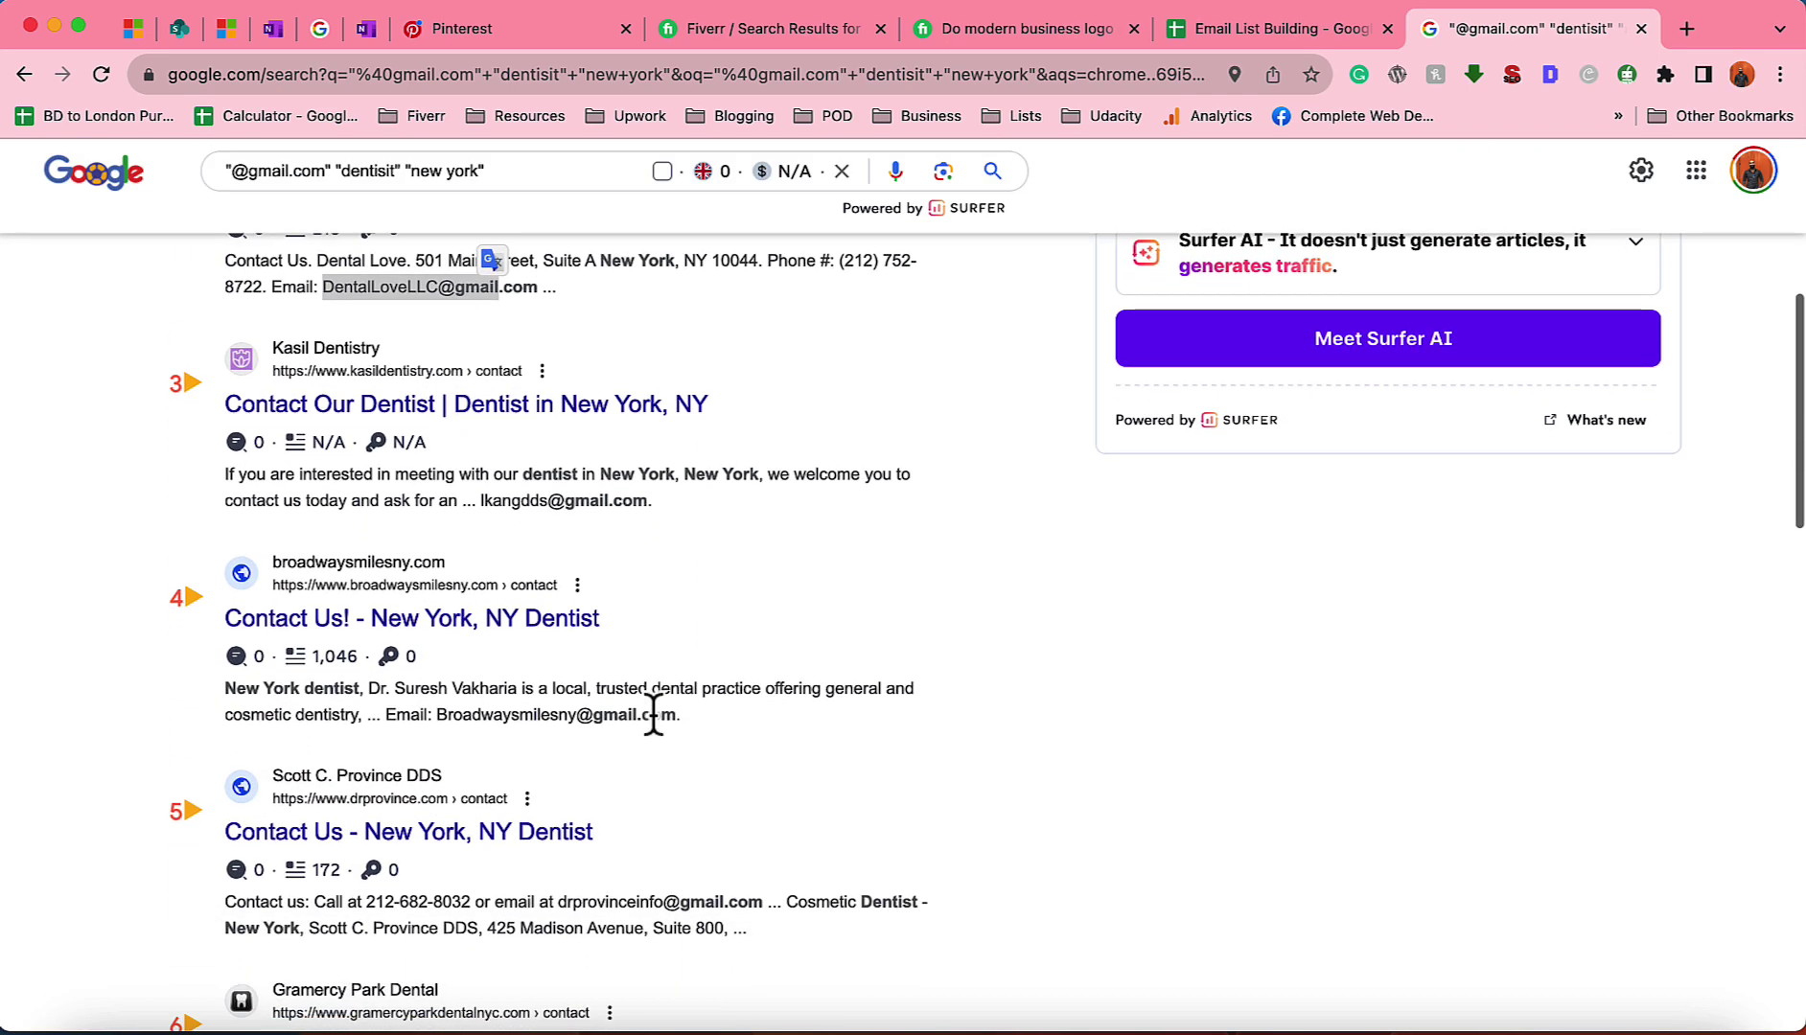
scroll(652, 714, down, 10)
scroll(651, 711, down, 15)
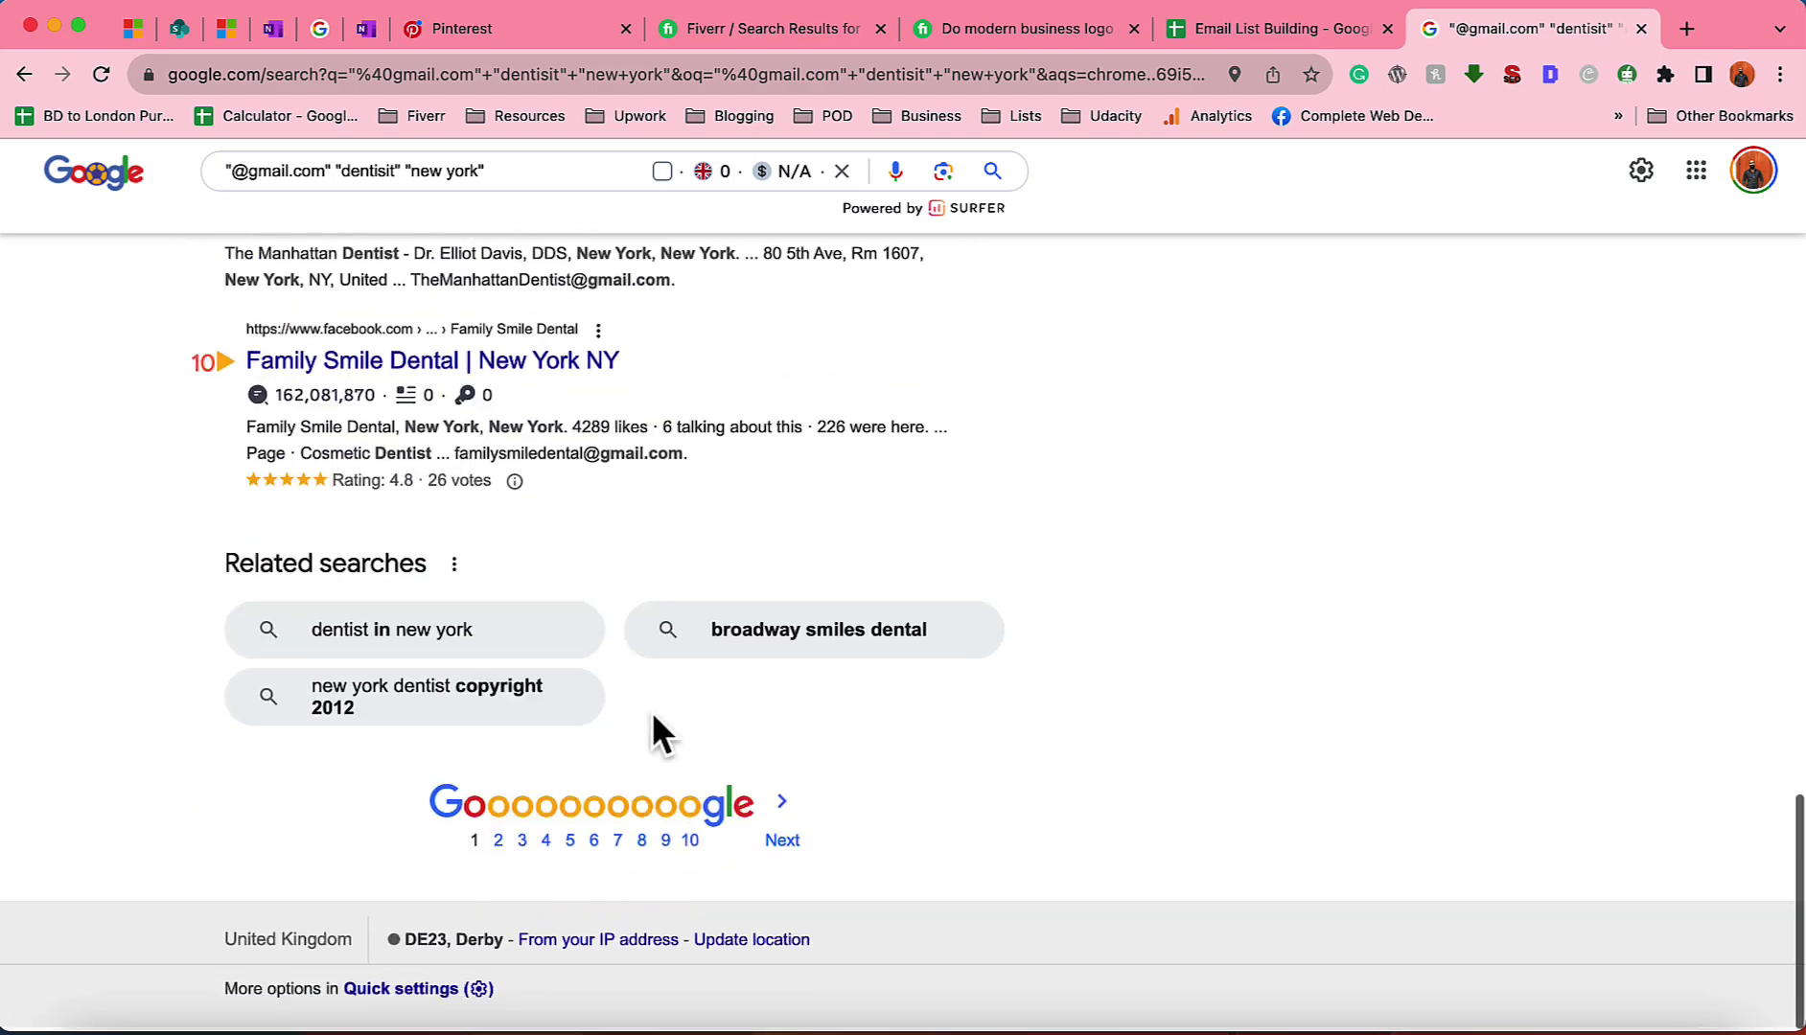
scroll(747, 498, up, 20)
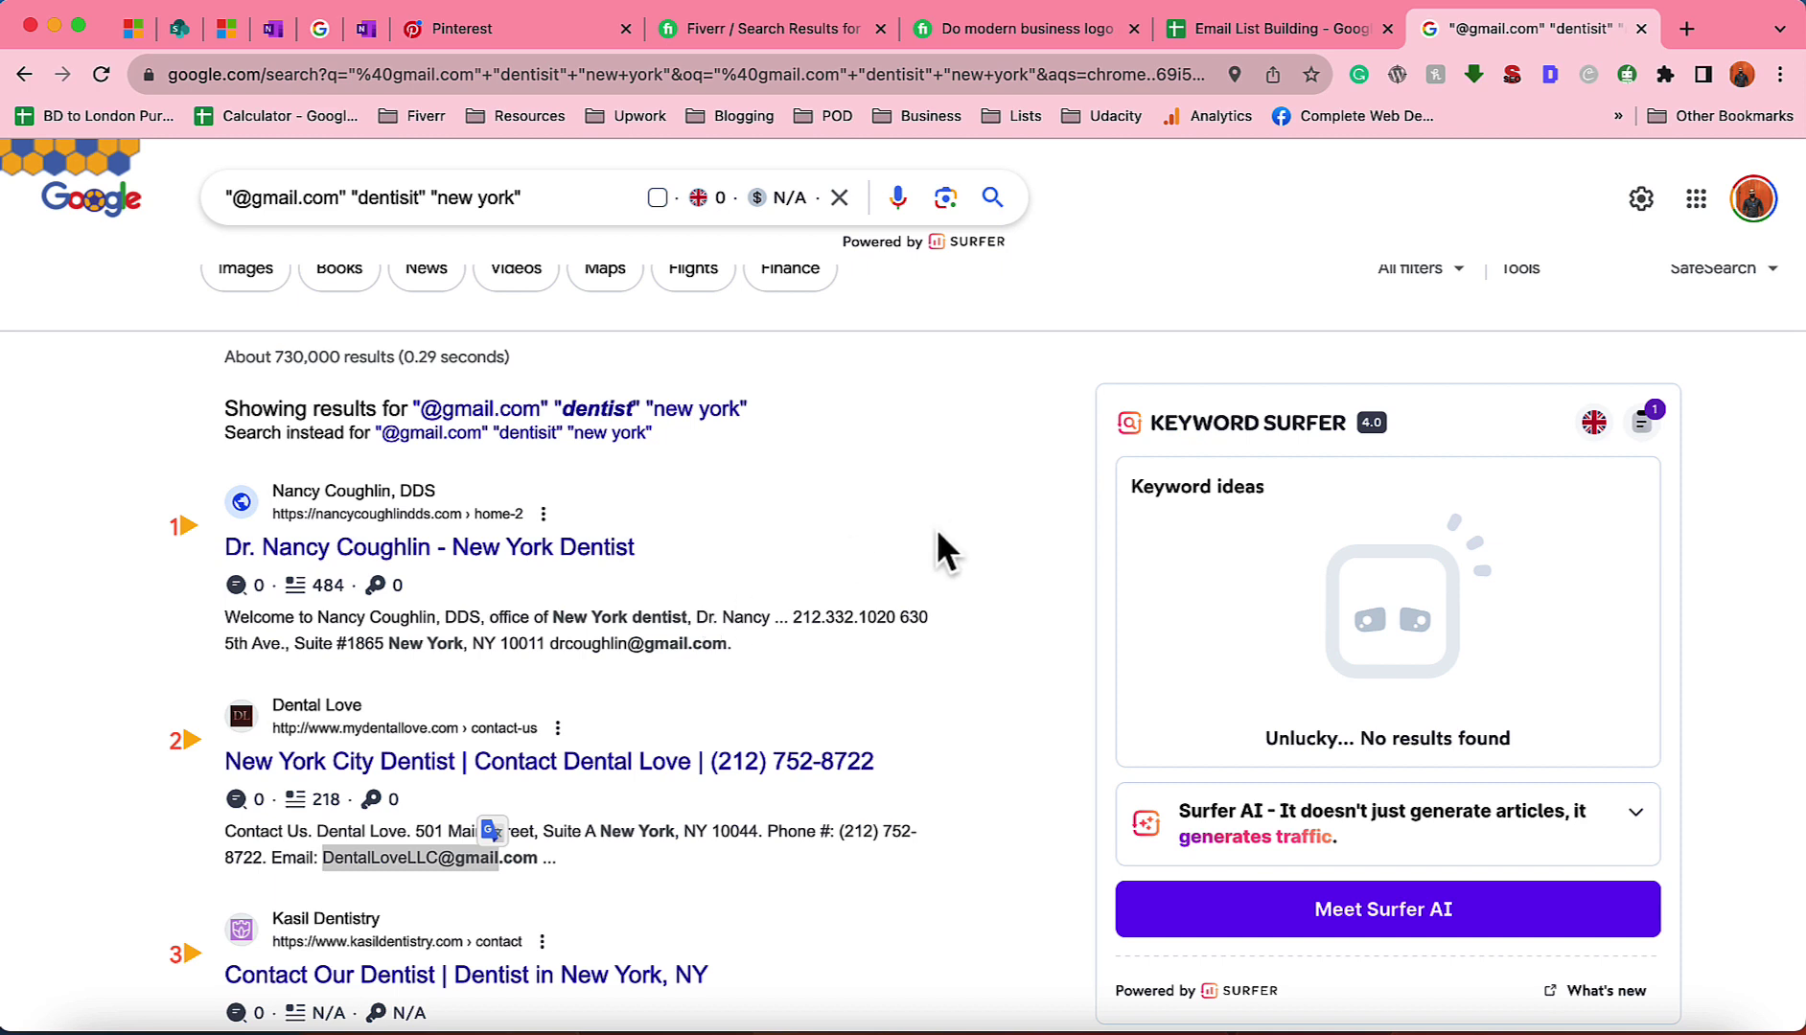
Set Google's results per page to 100 in Search settings and save
click(1638, 203)
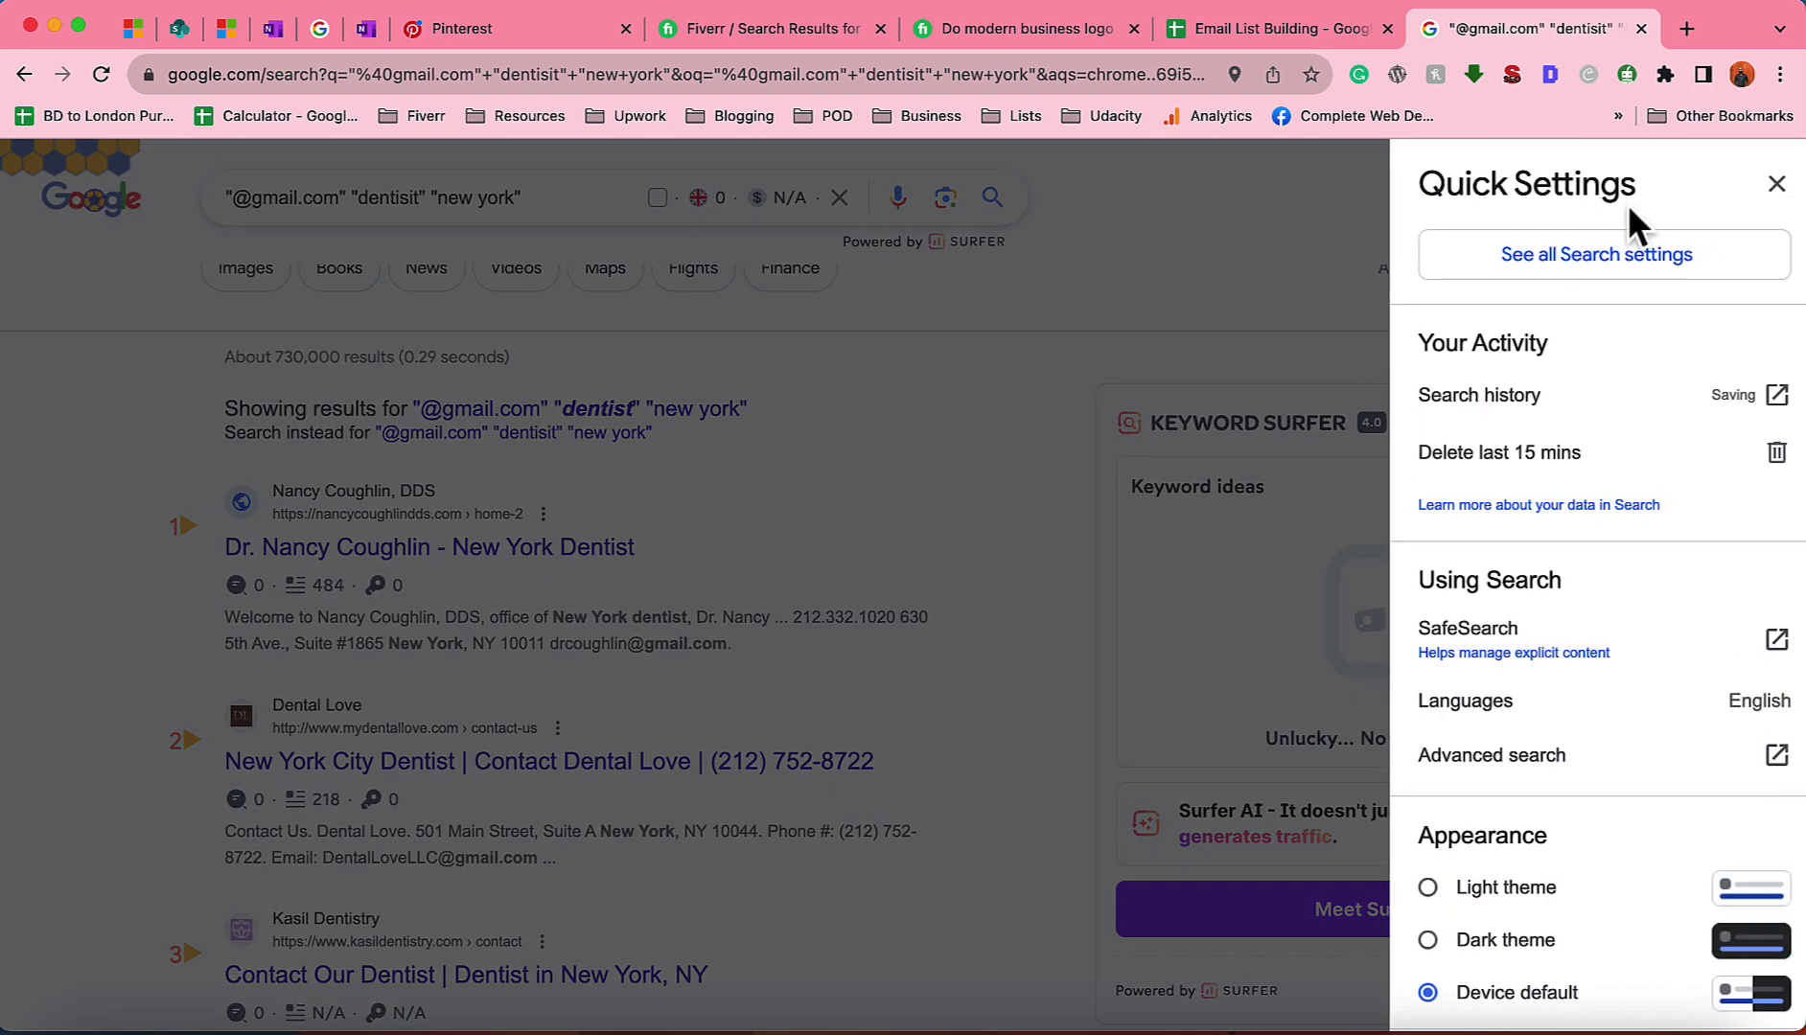
click(1562, 257)
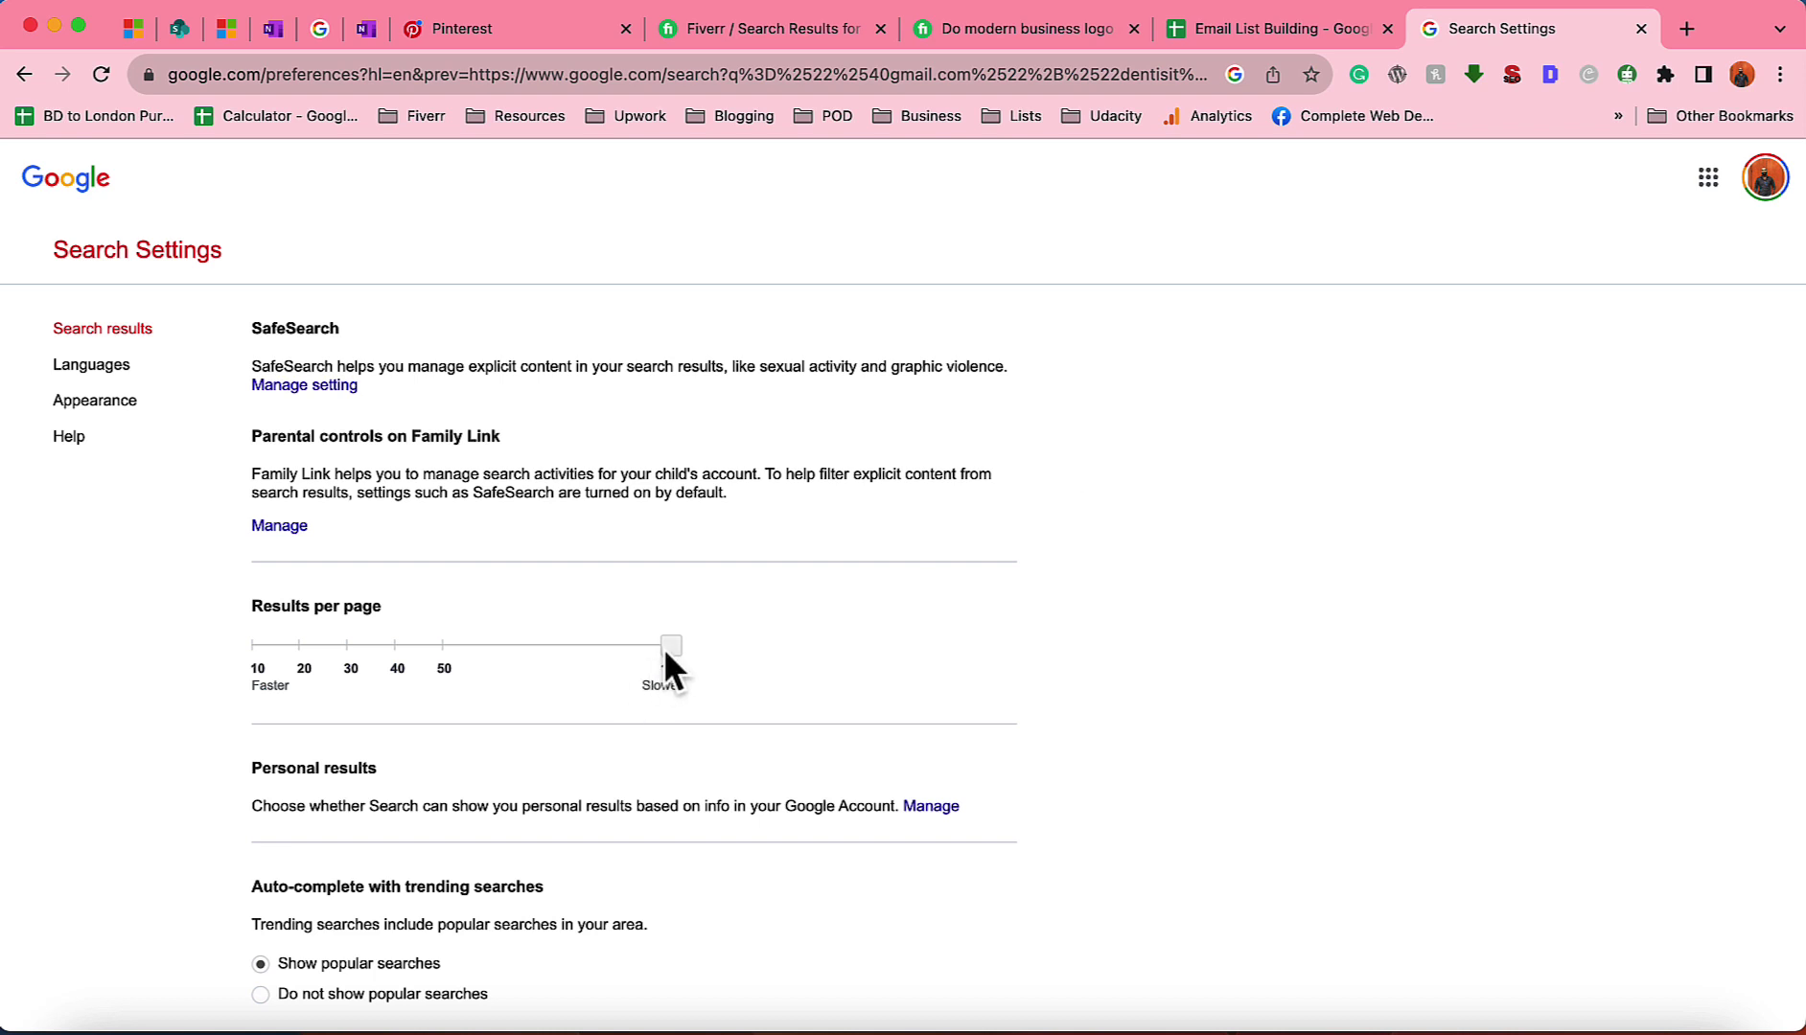
click(297, 646)
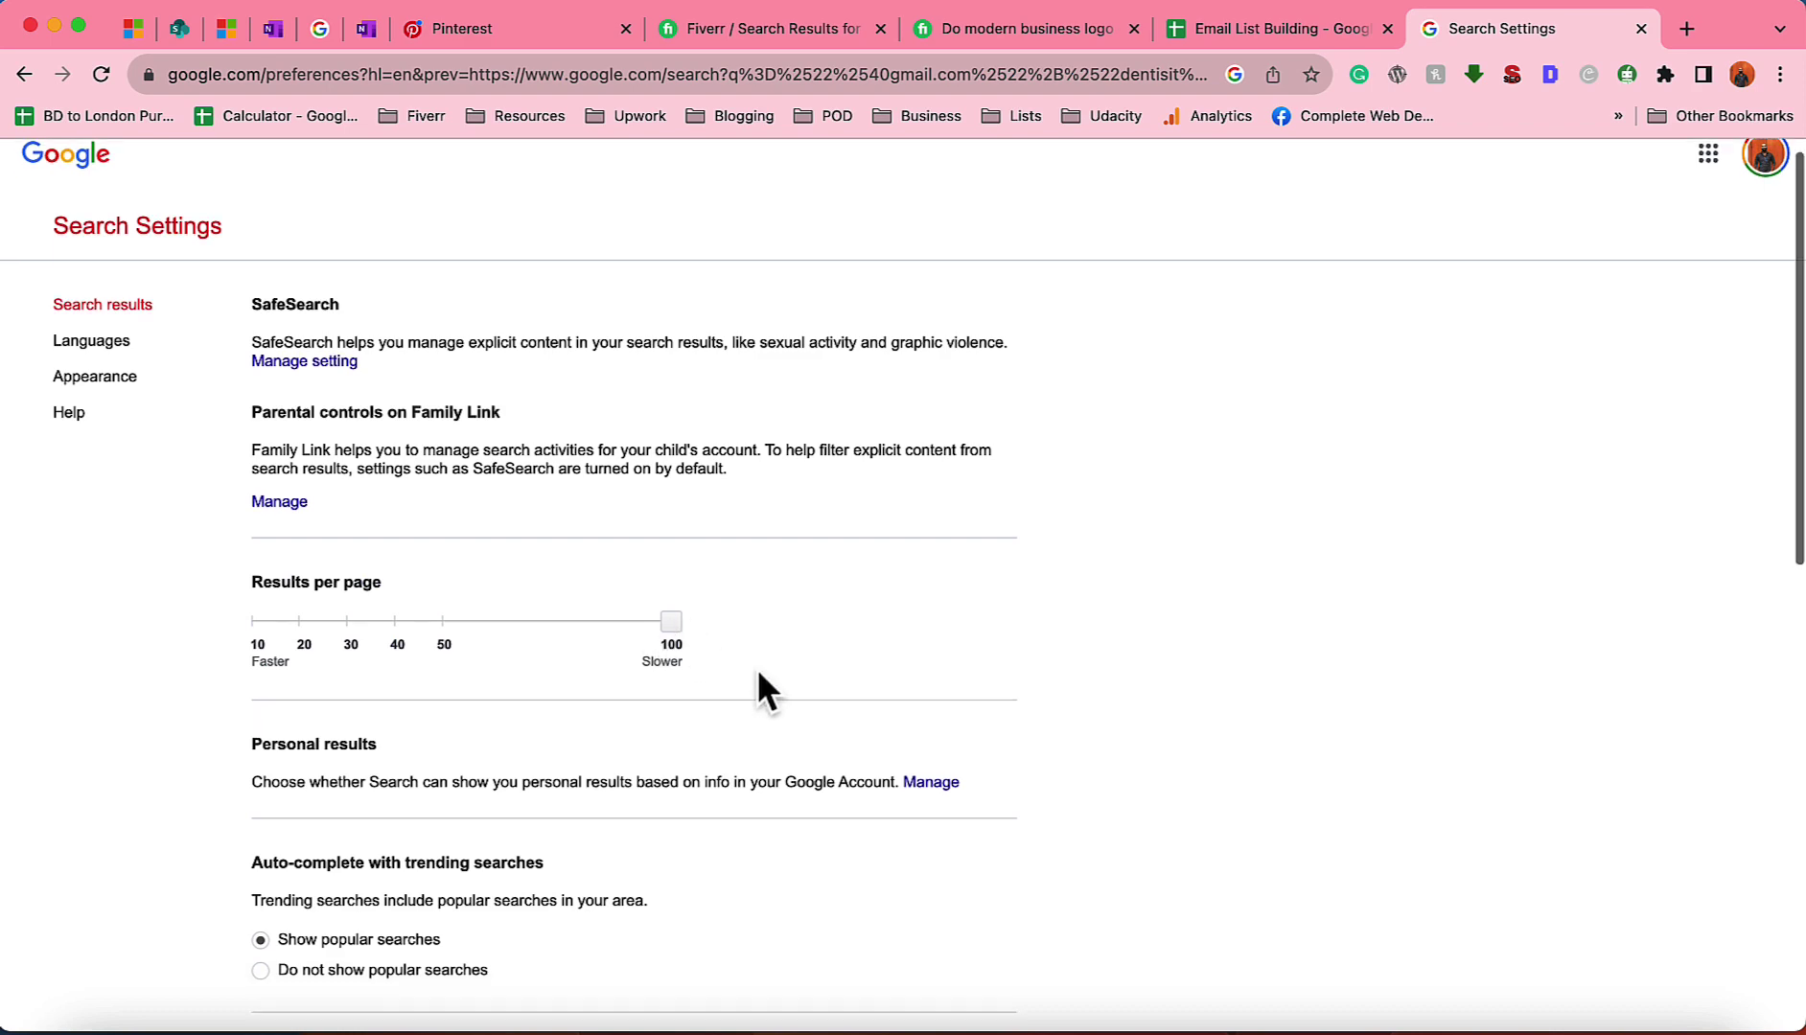
scroll(762, 683, down, 10)
click(865, 740)
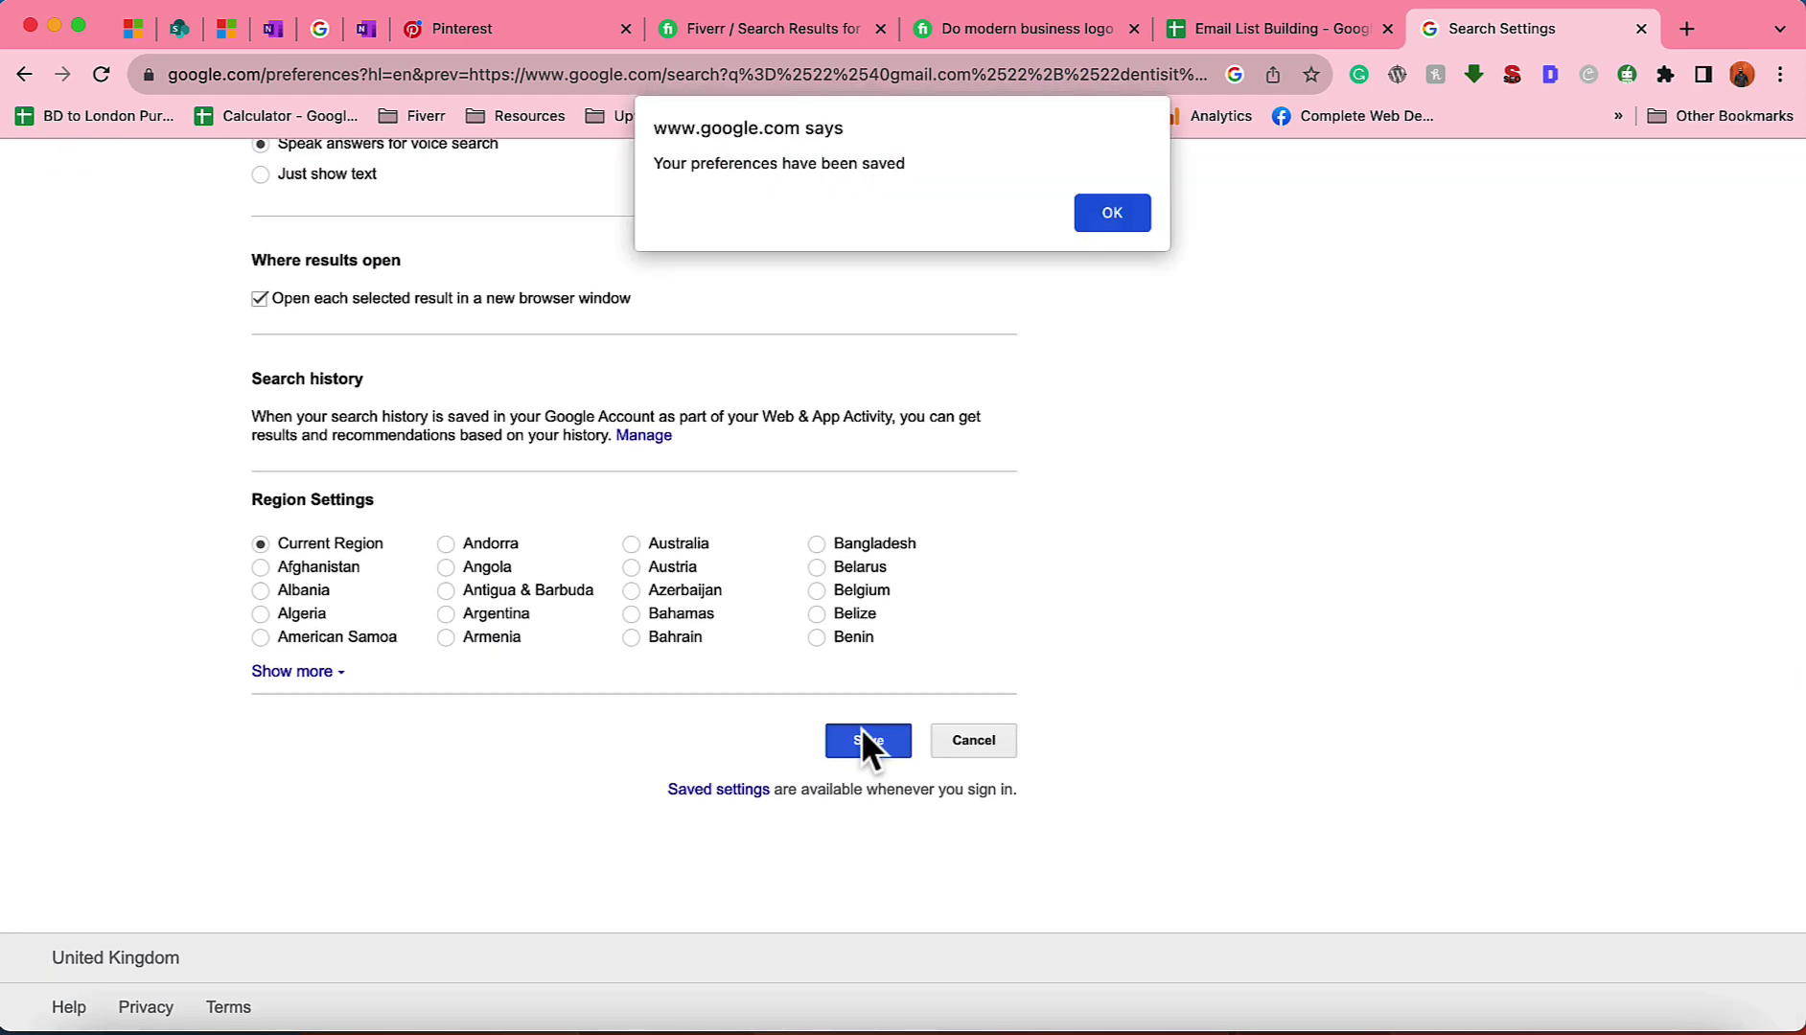
click(1130, 224)
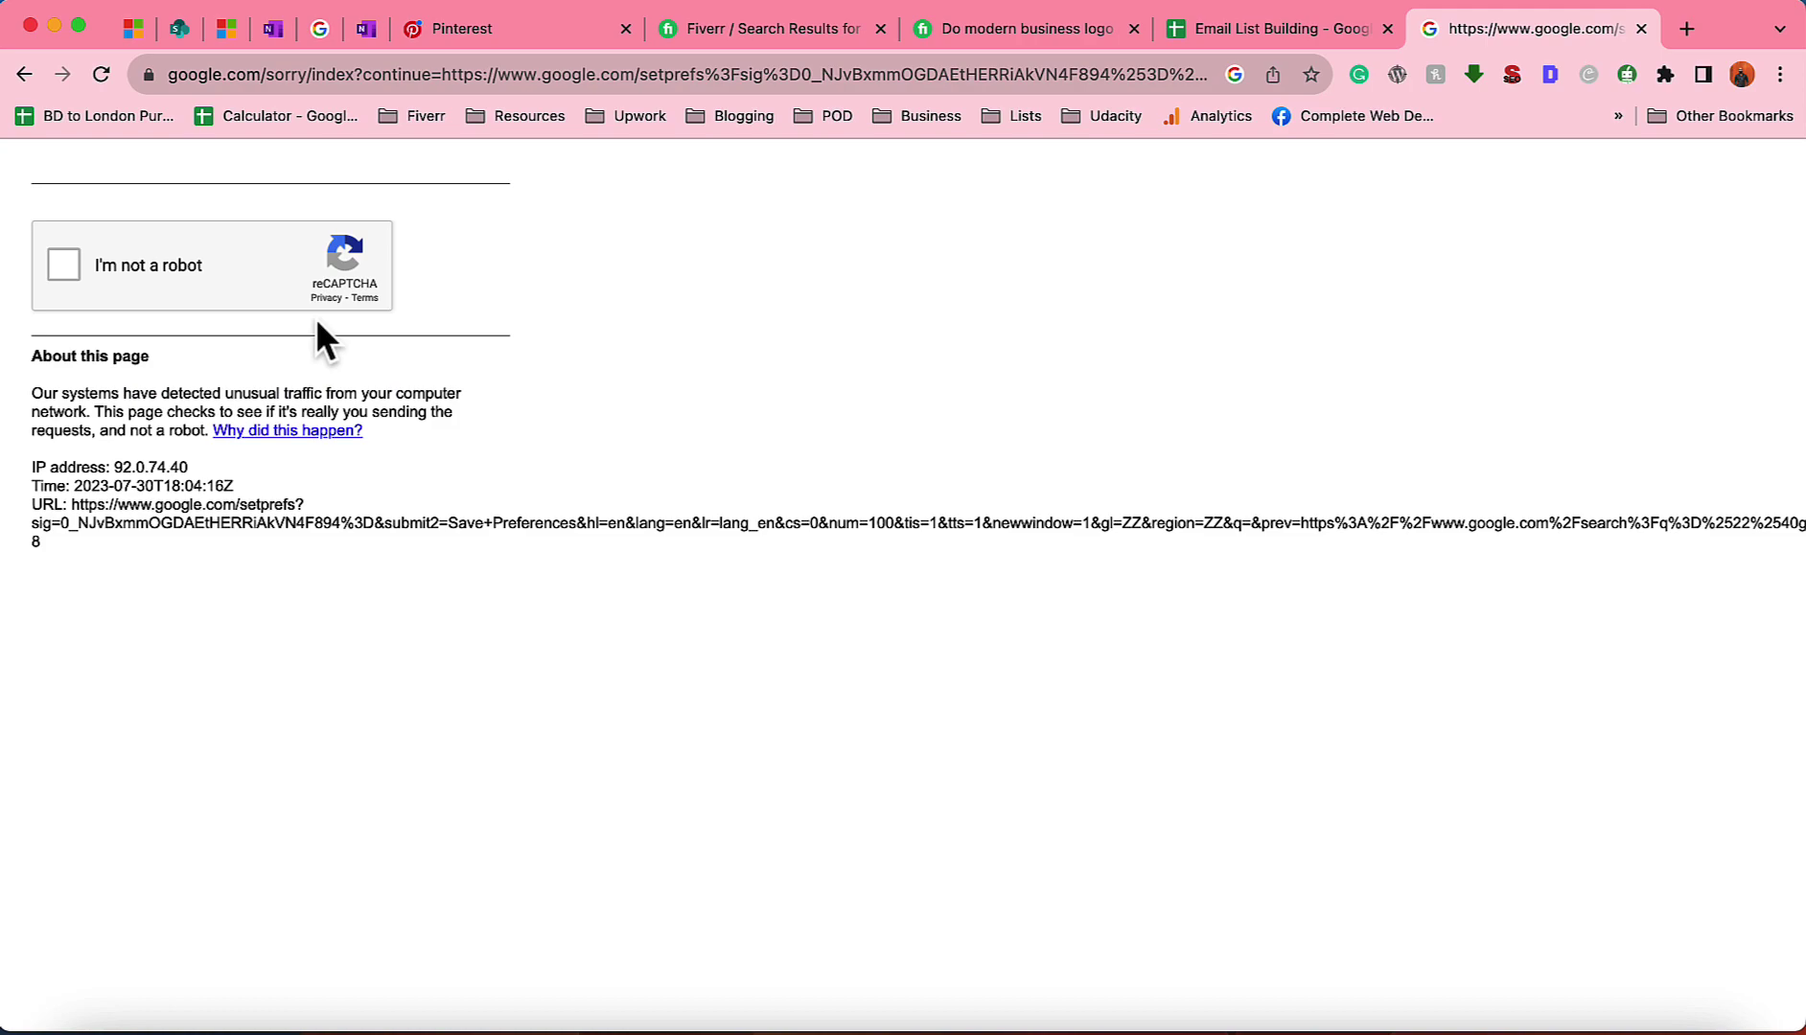
Pass the robot check and review the longer results page
click(105, 276)
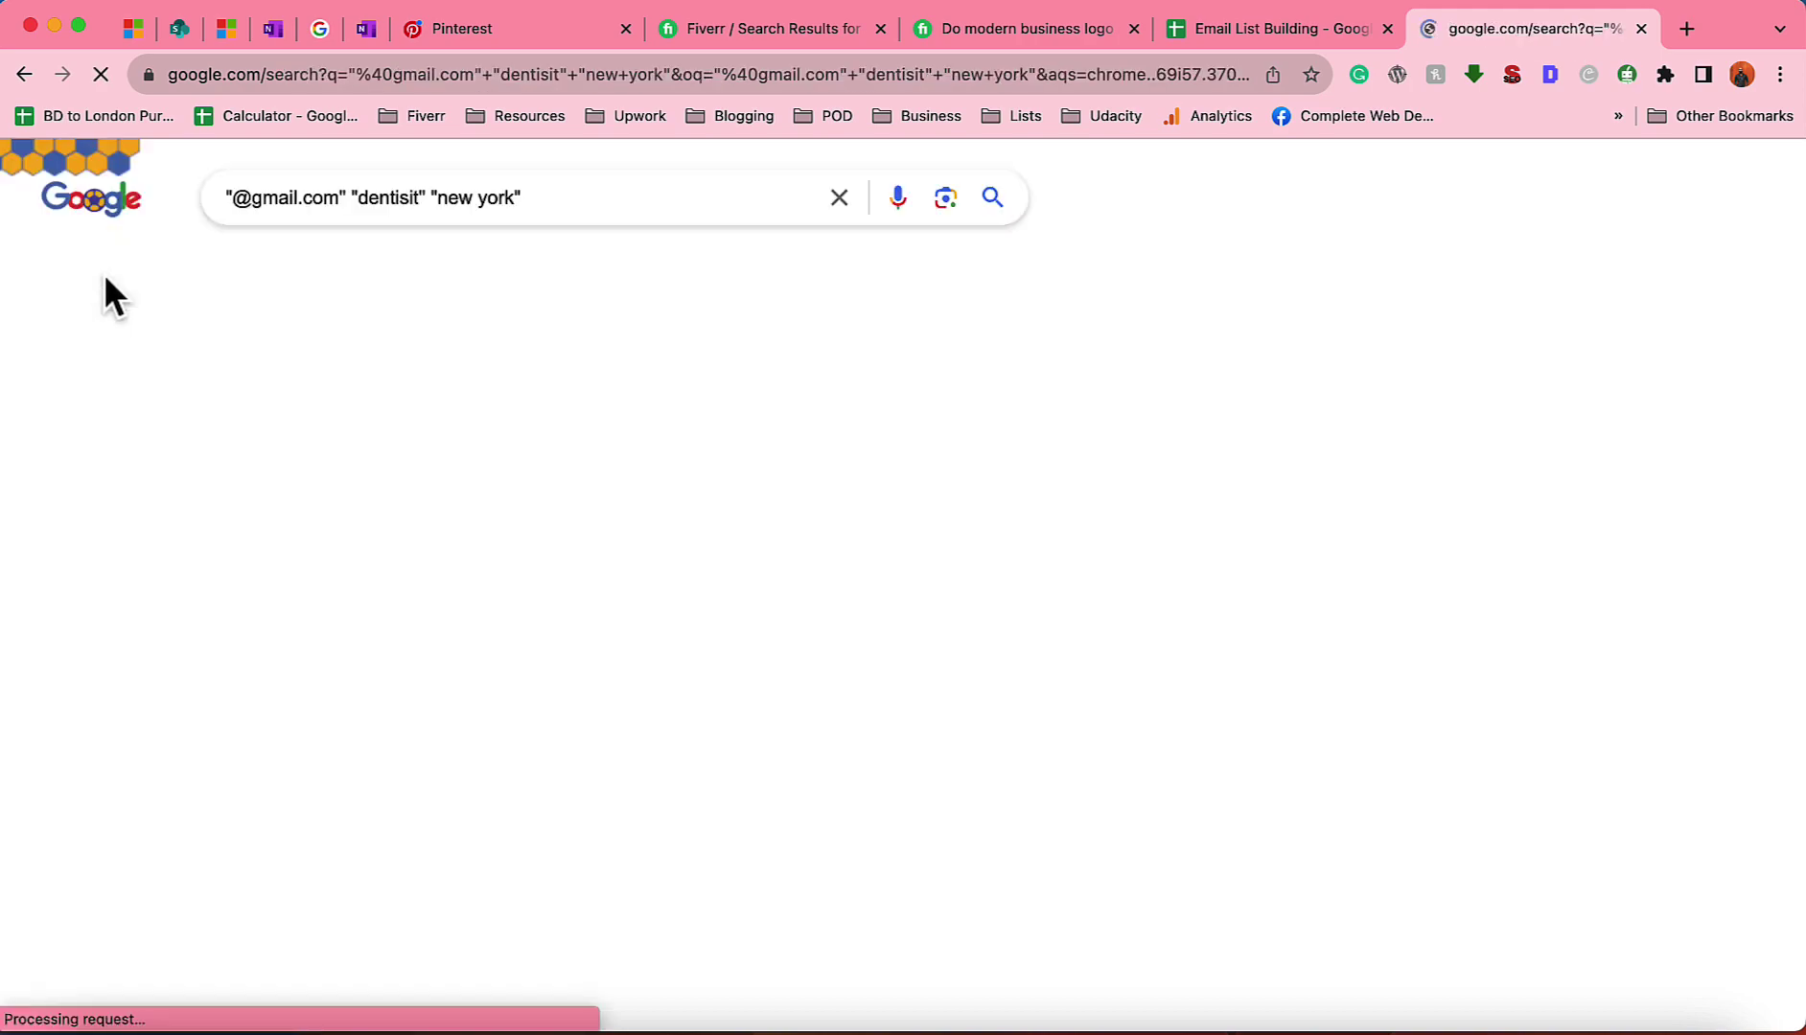
scroll(75, 671, down, 15)
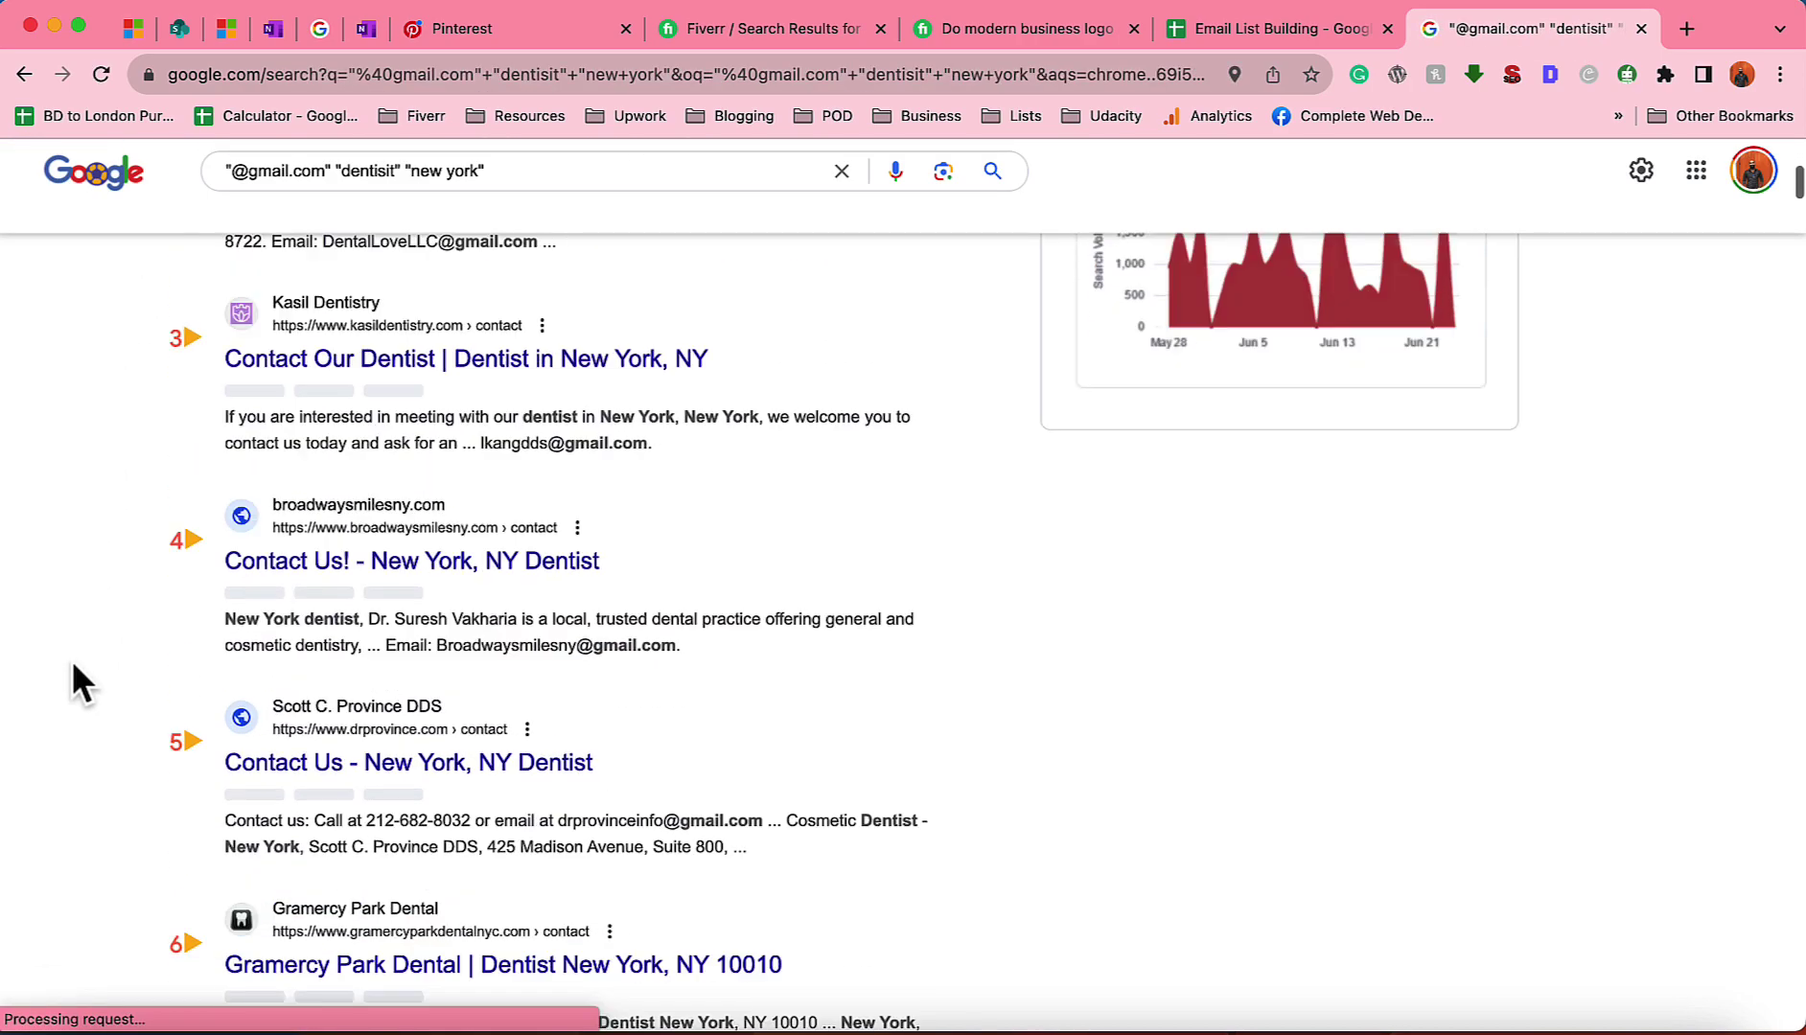
scroll(536, 745, down, 20)
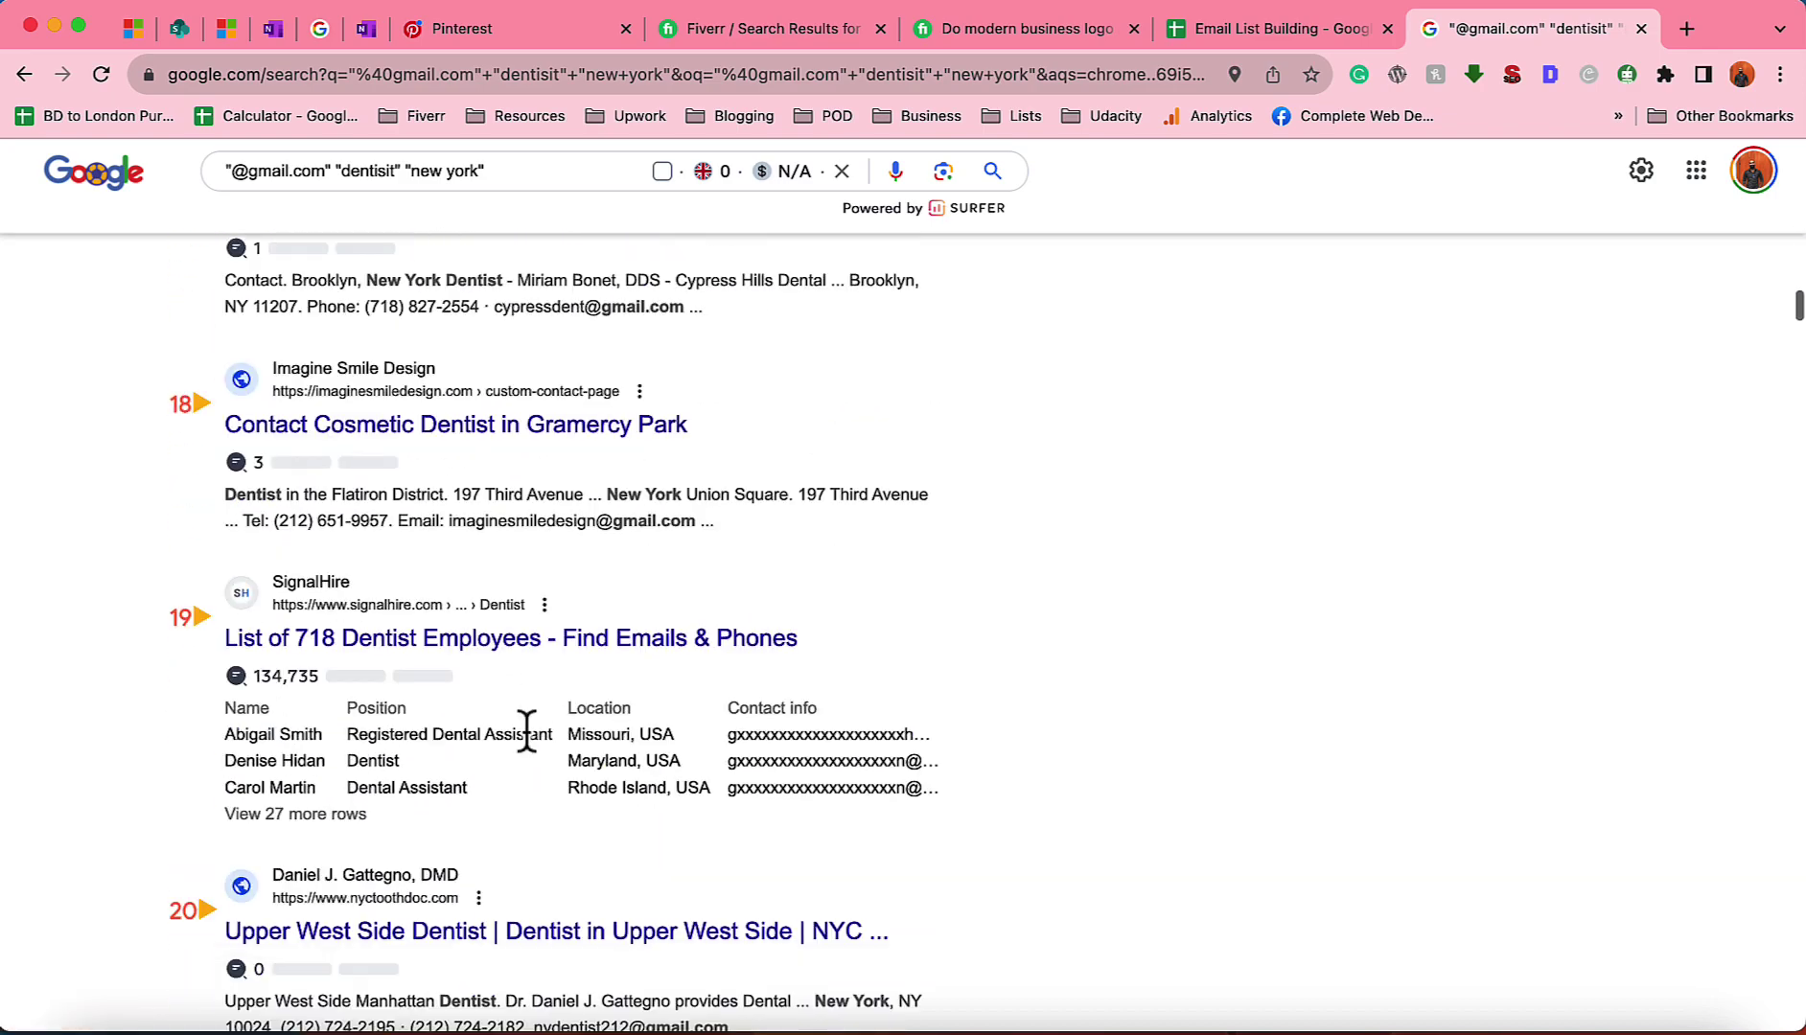
scroll(570, 661, up, 20)
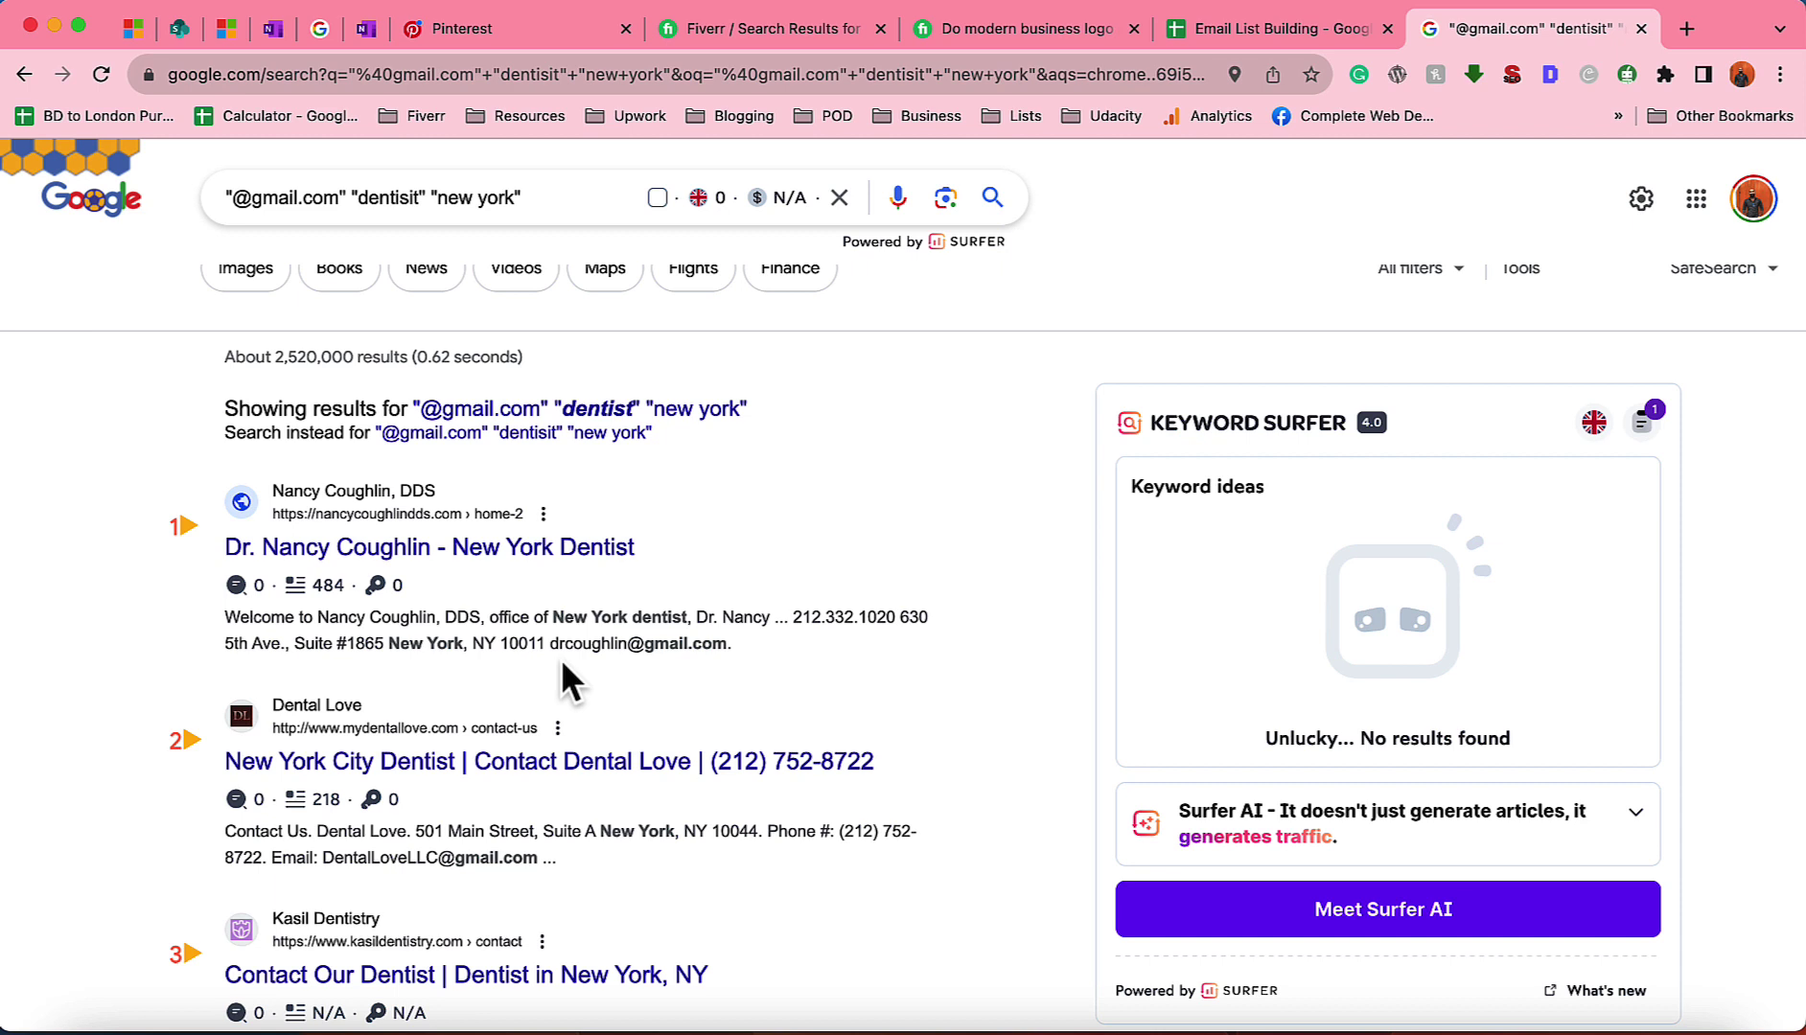
Find the Email Extractor extension in the Chrome Web Store and add it to Chrome
click(1688, 28)
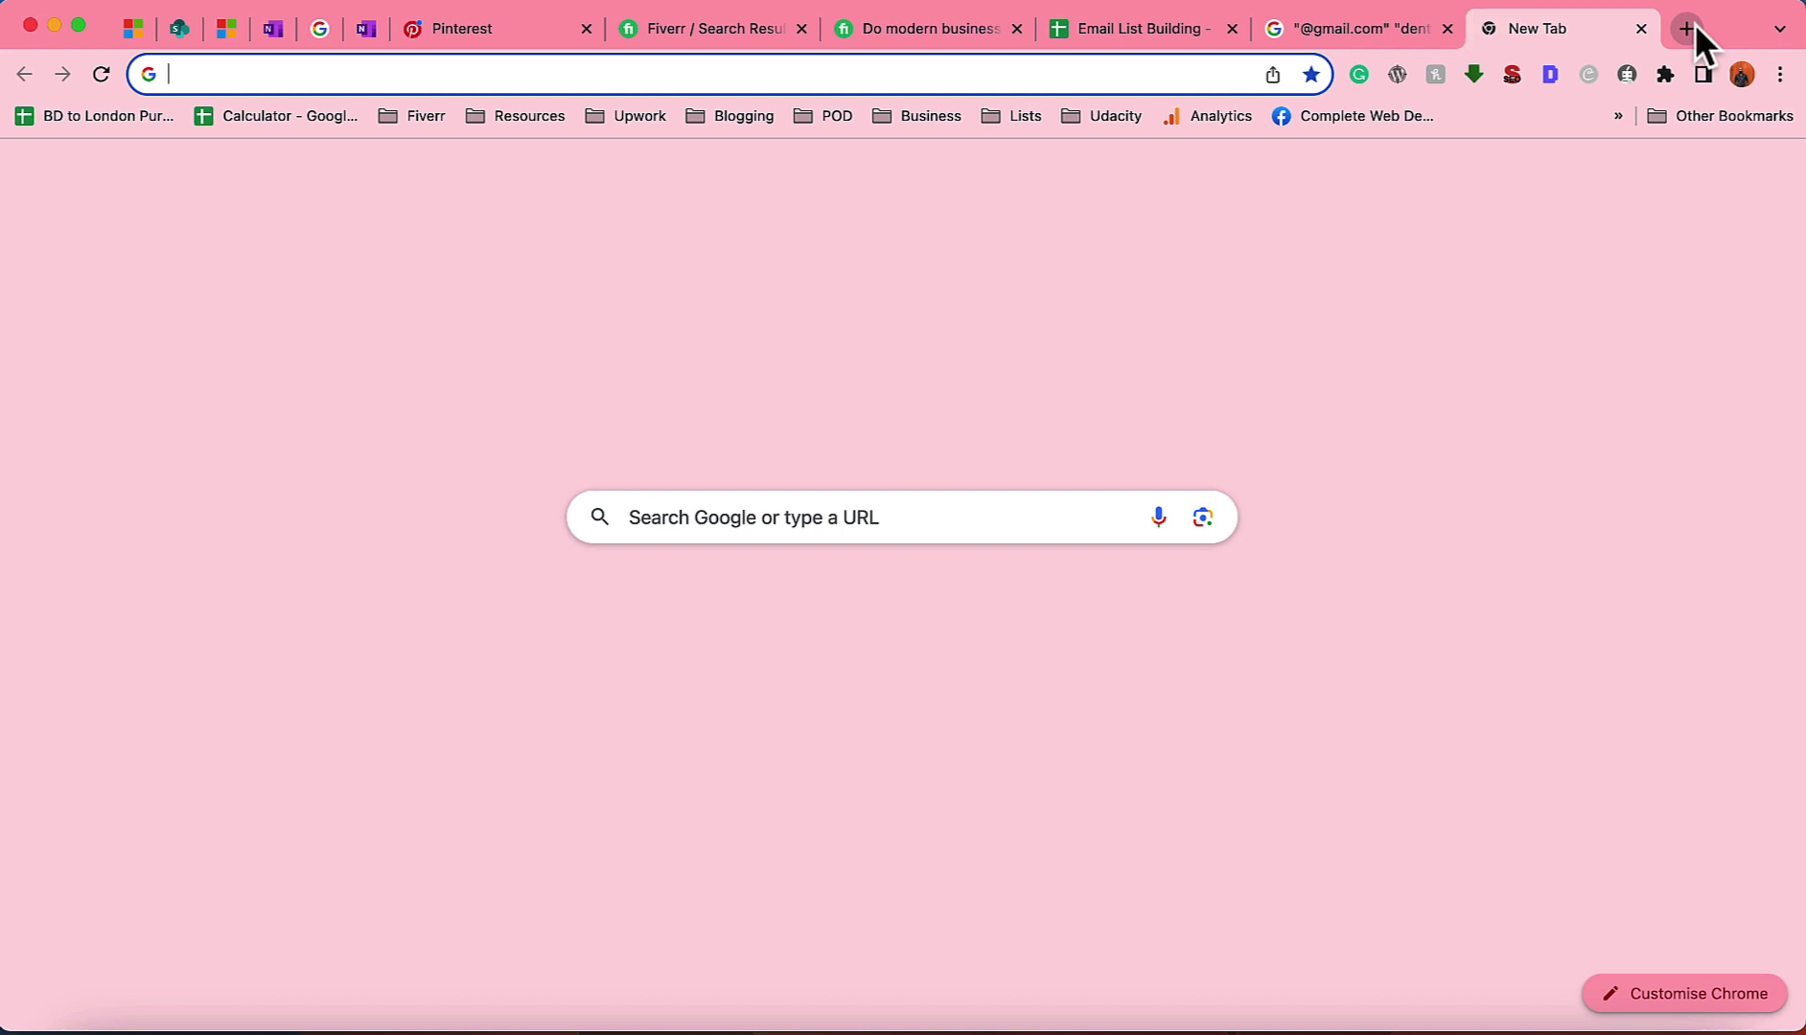
text(email)
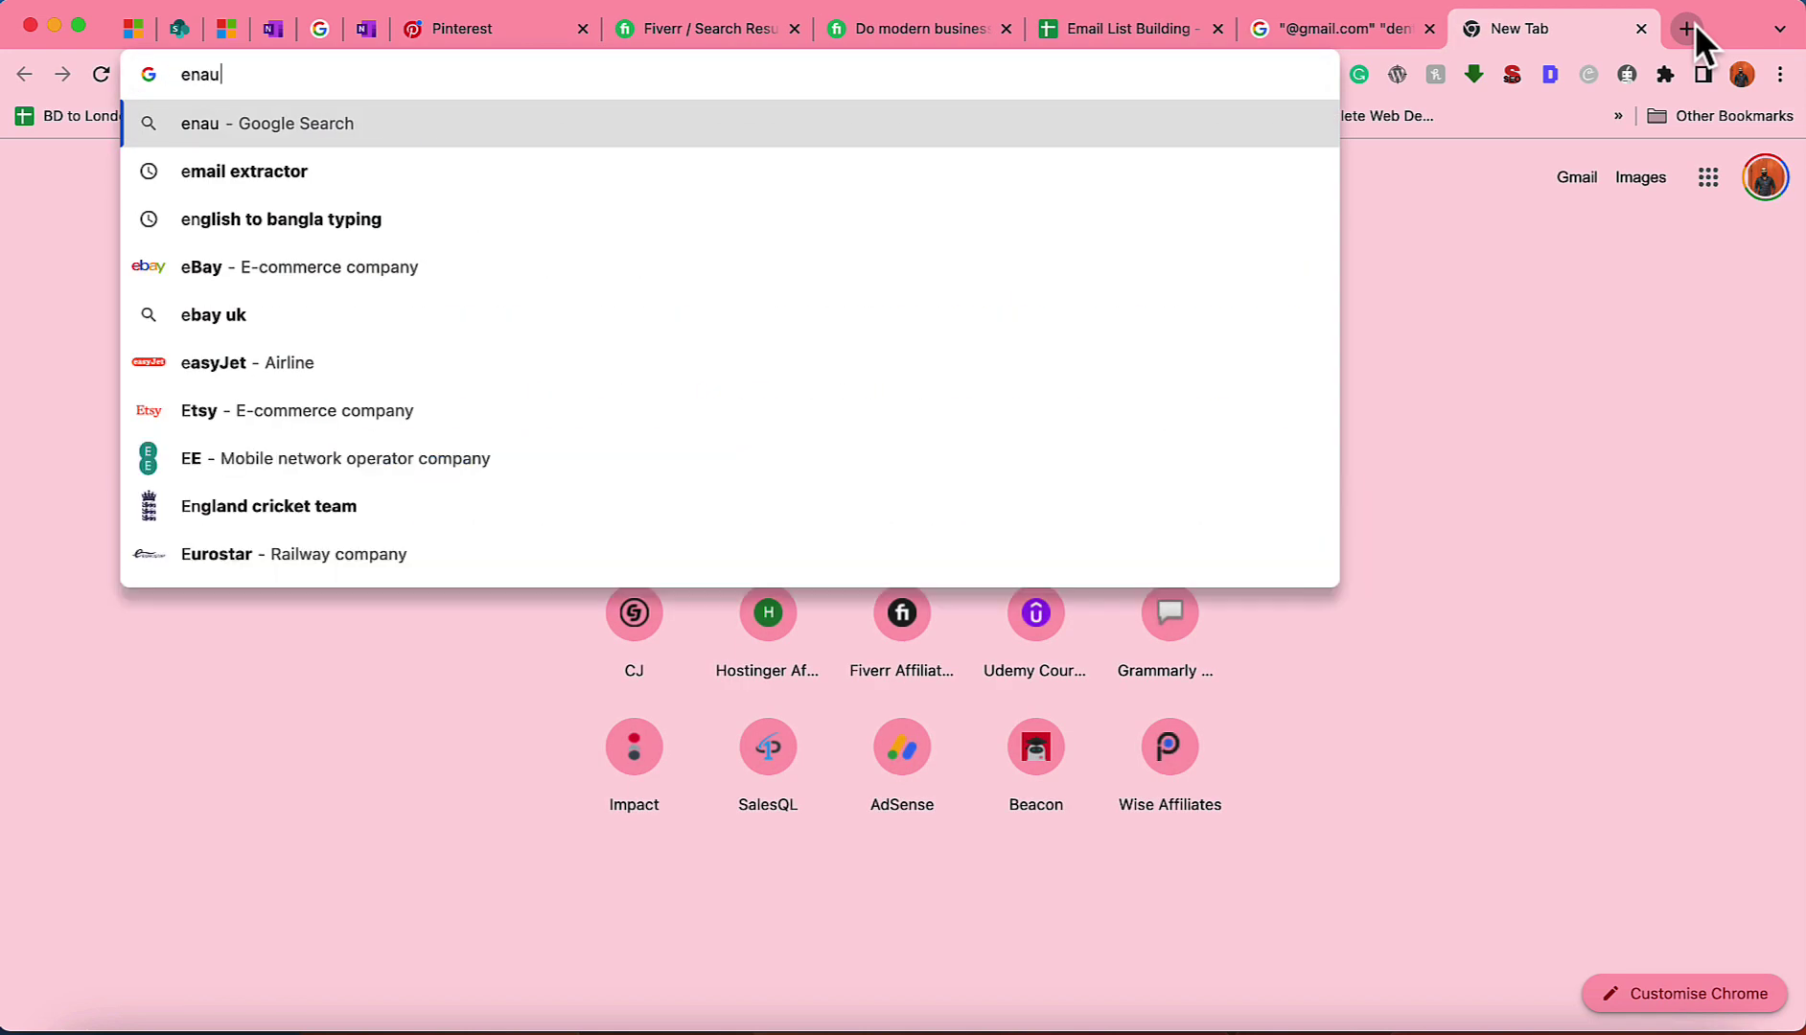
key(Down)
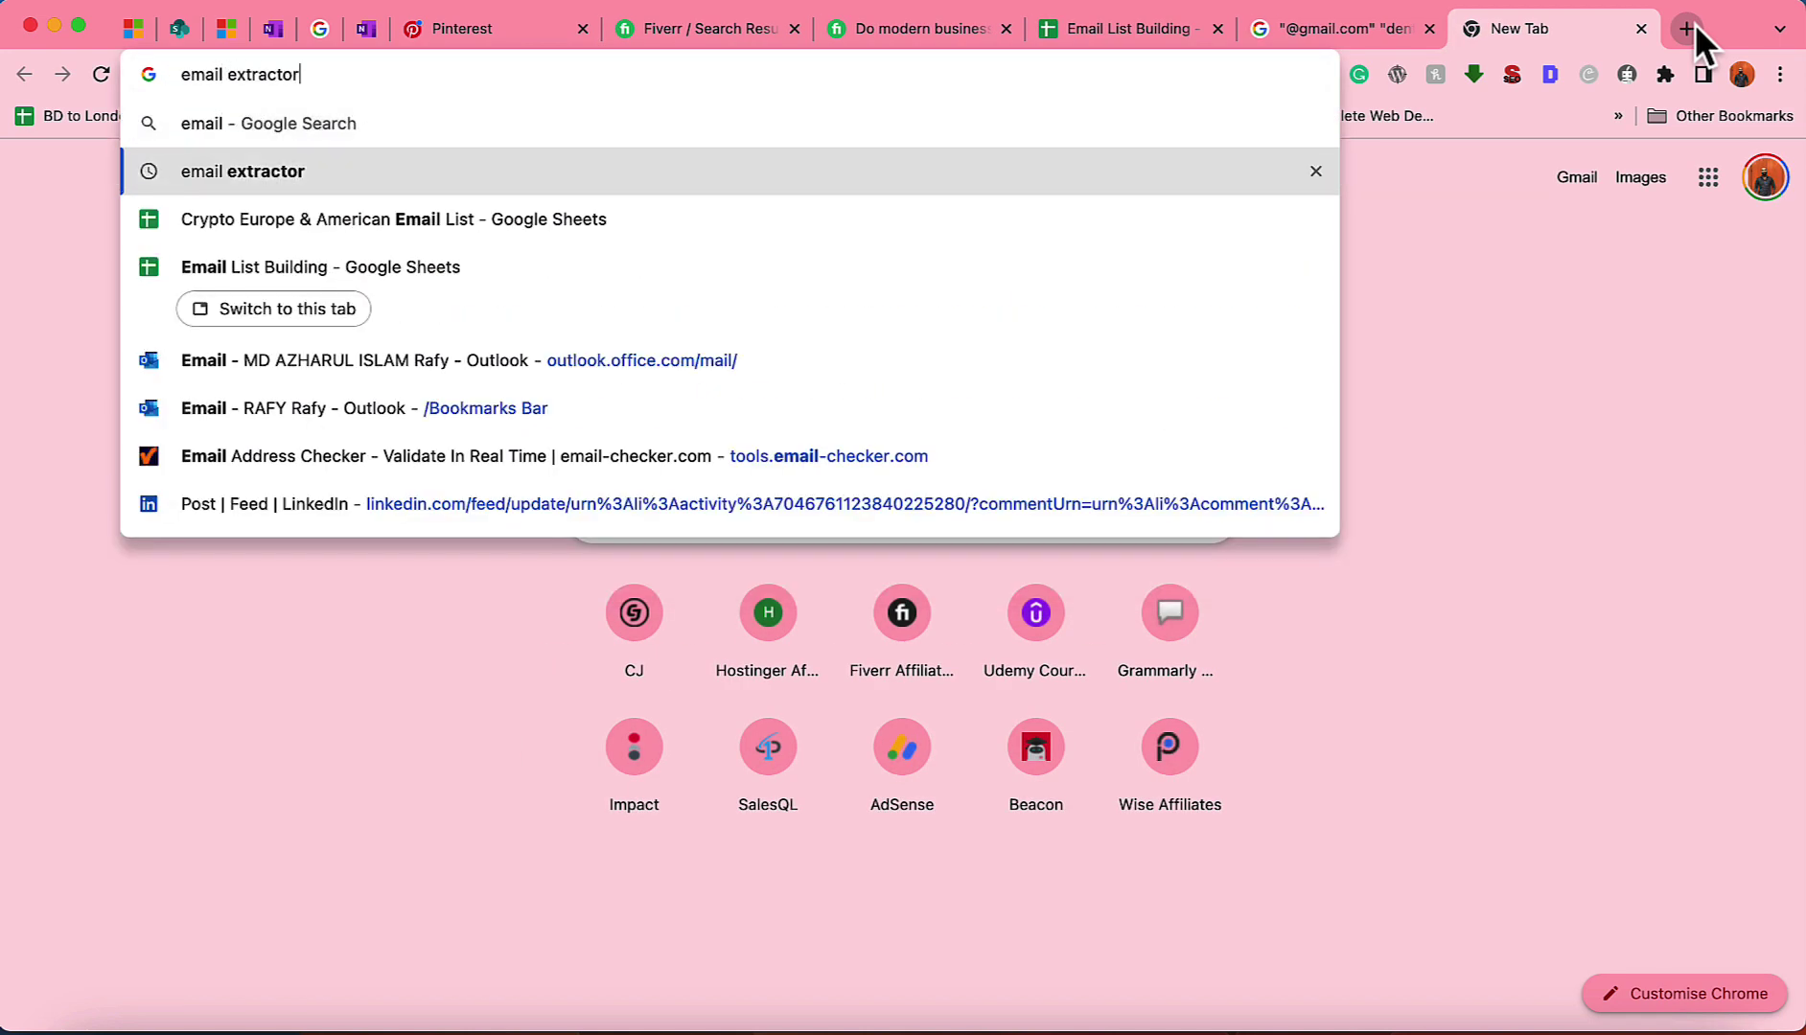
key(Return)
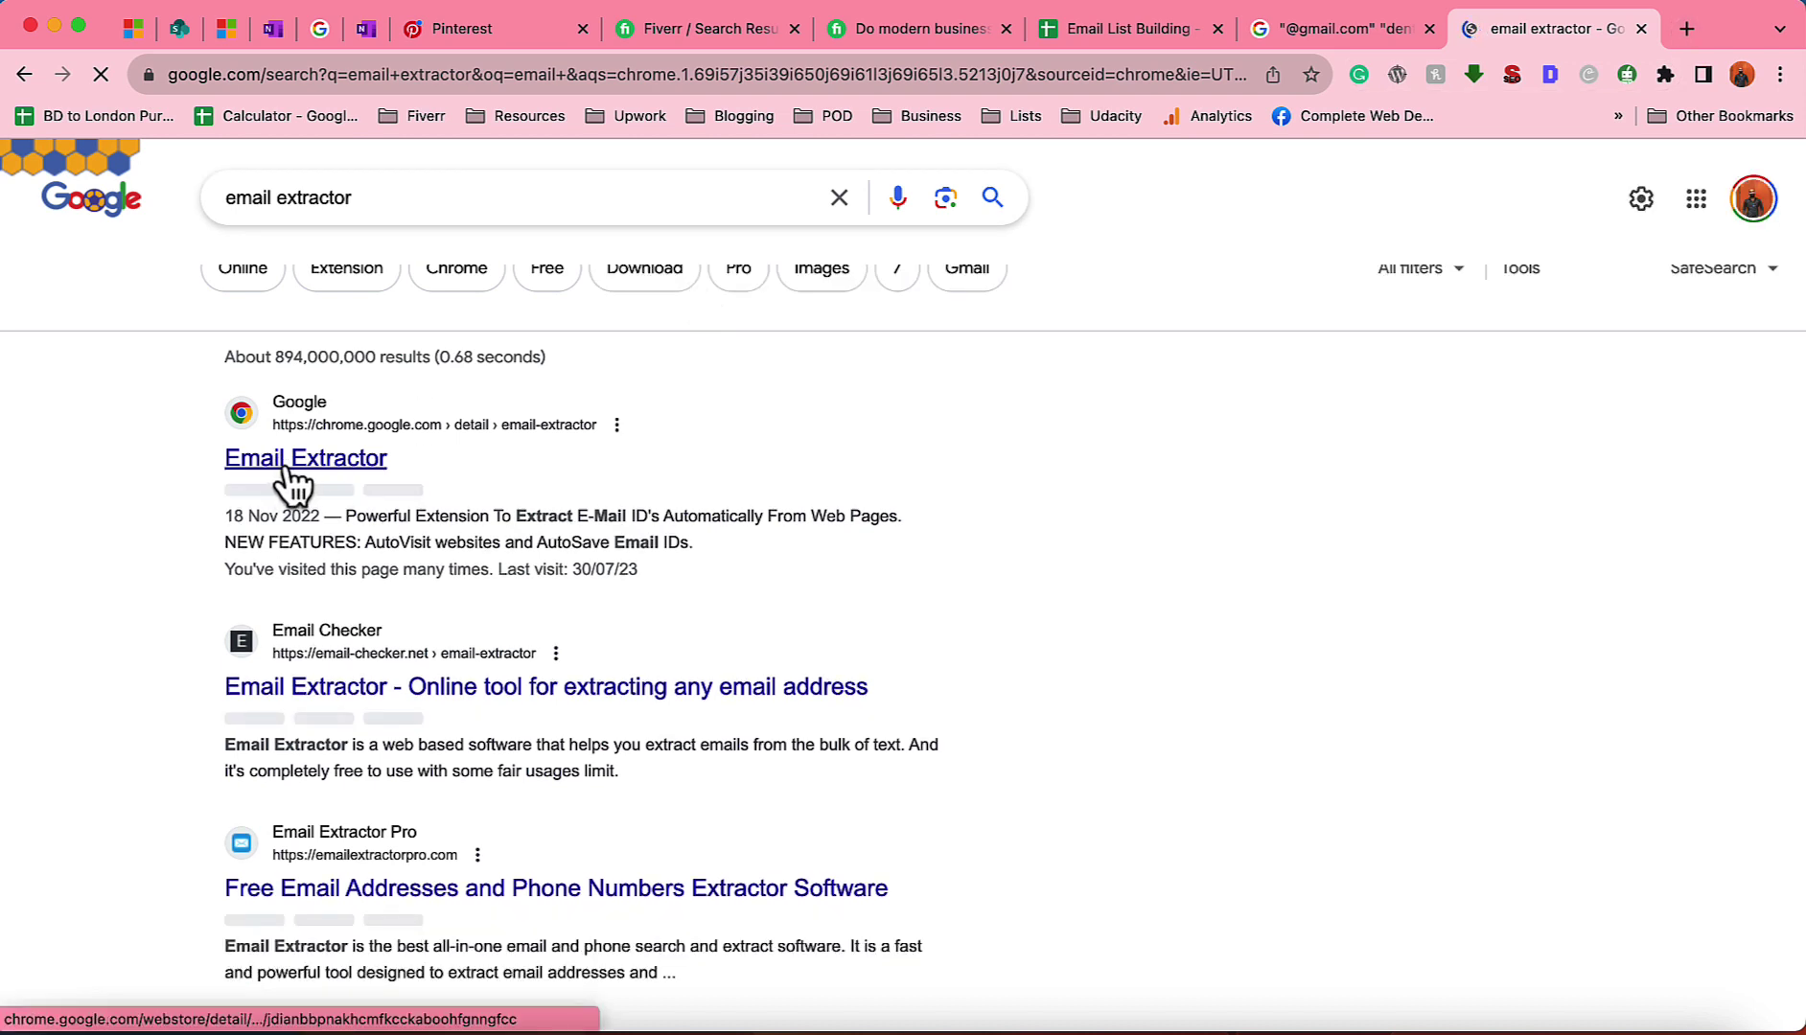
click(287, 461)
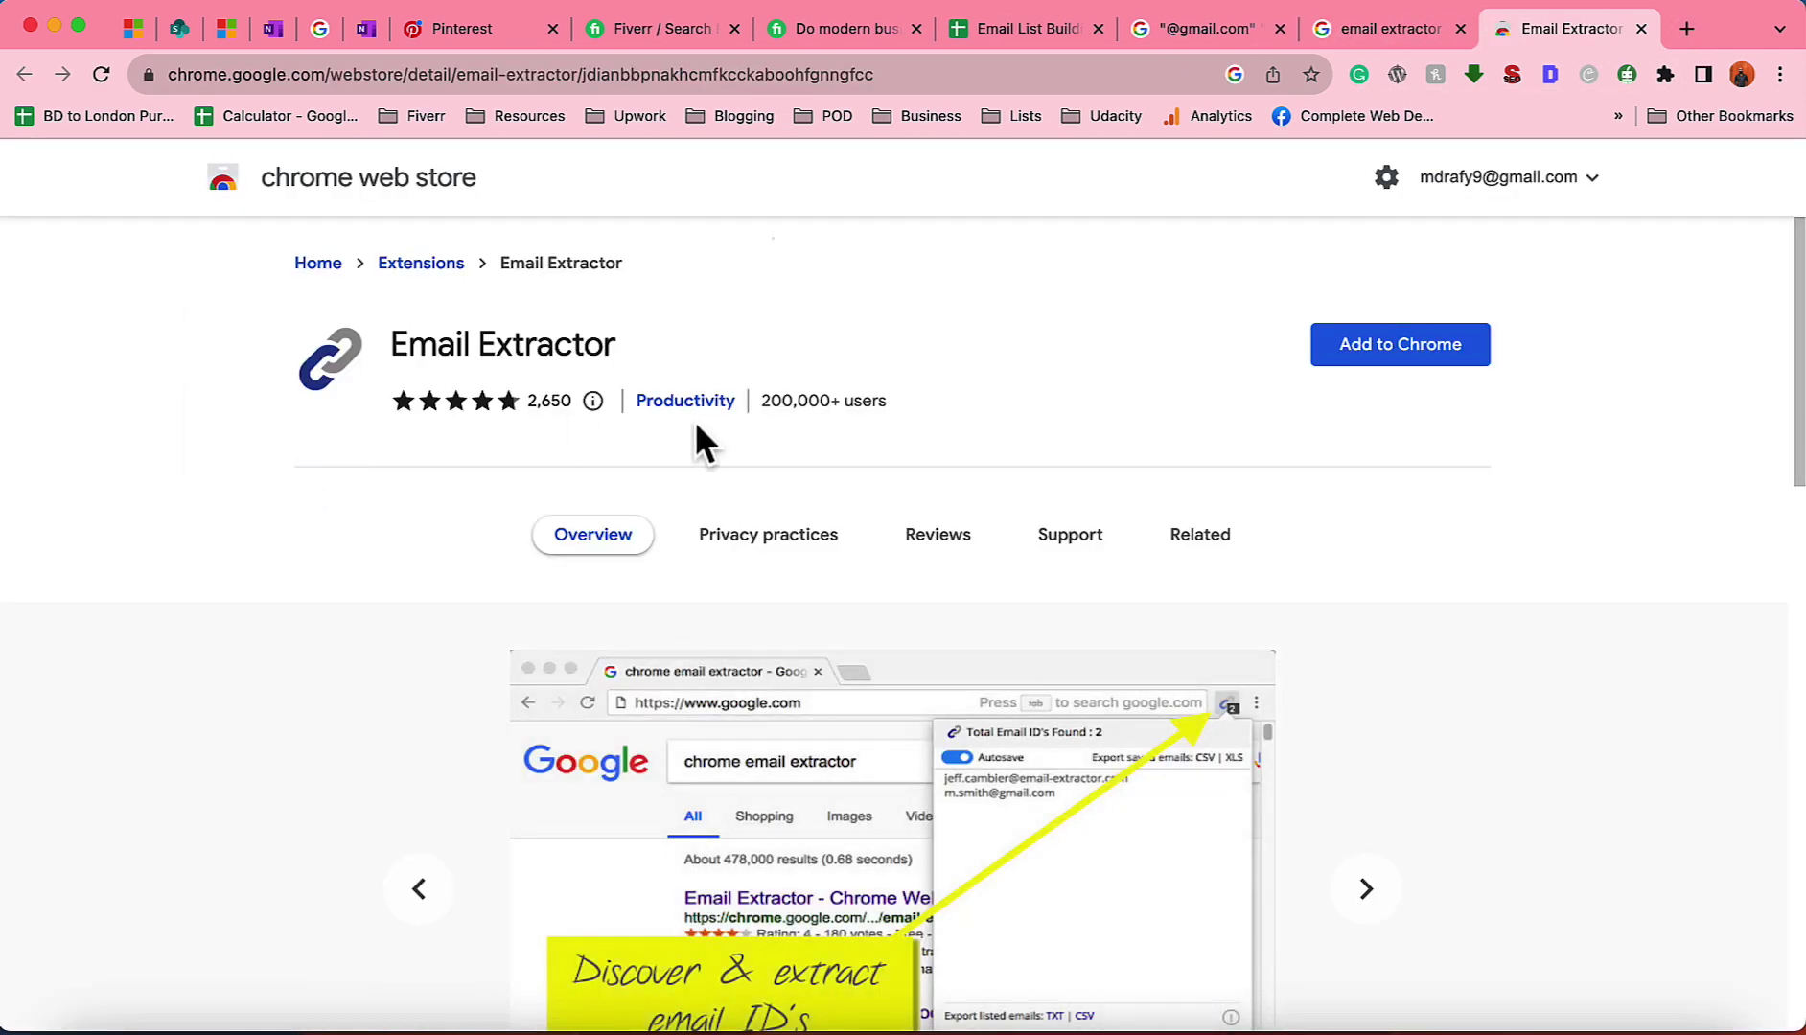
click(1388, 353)
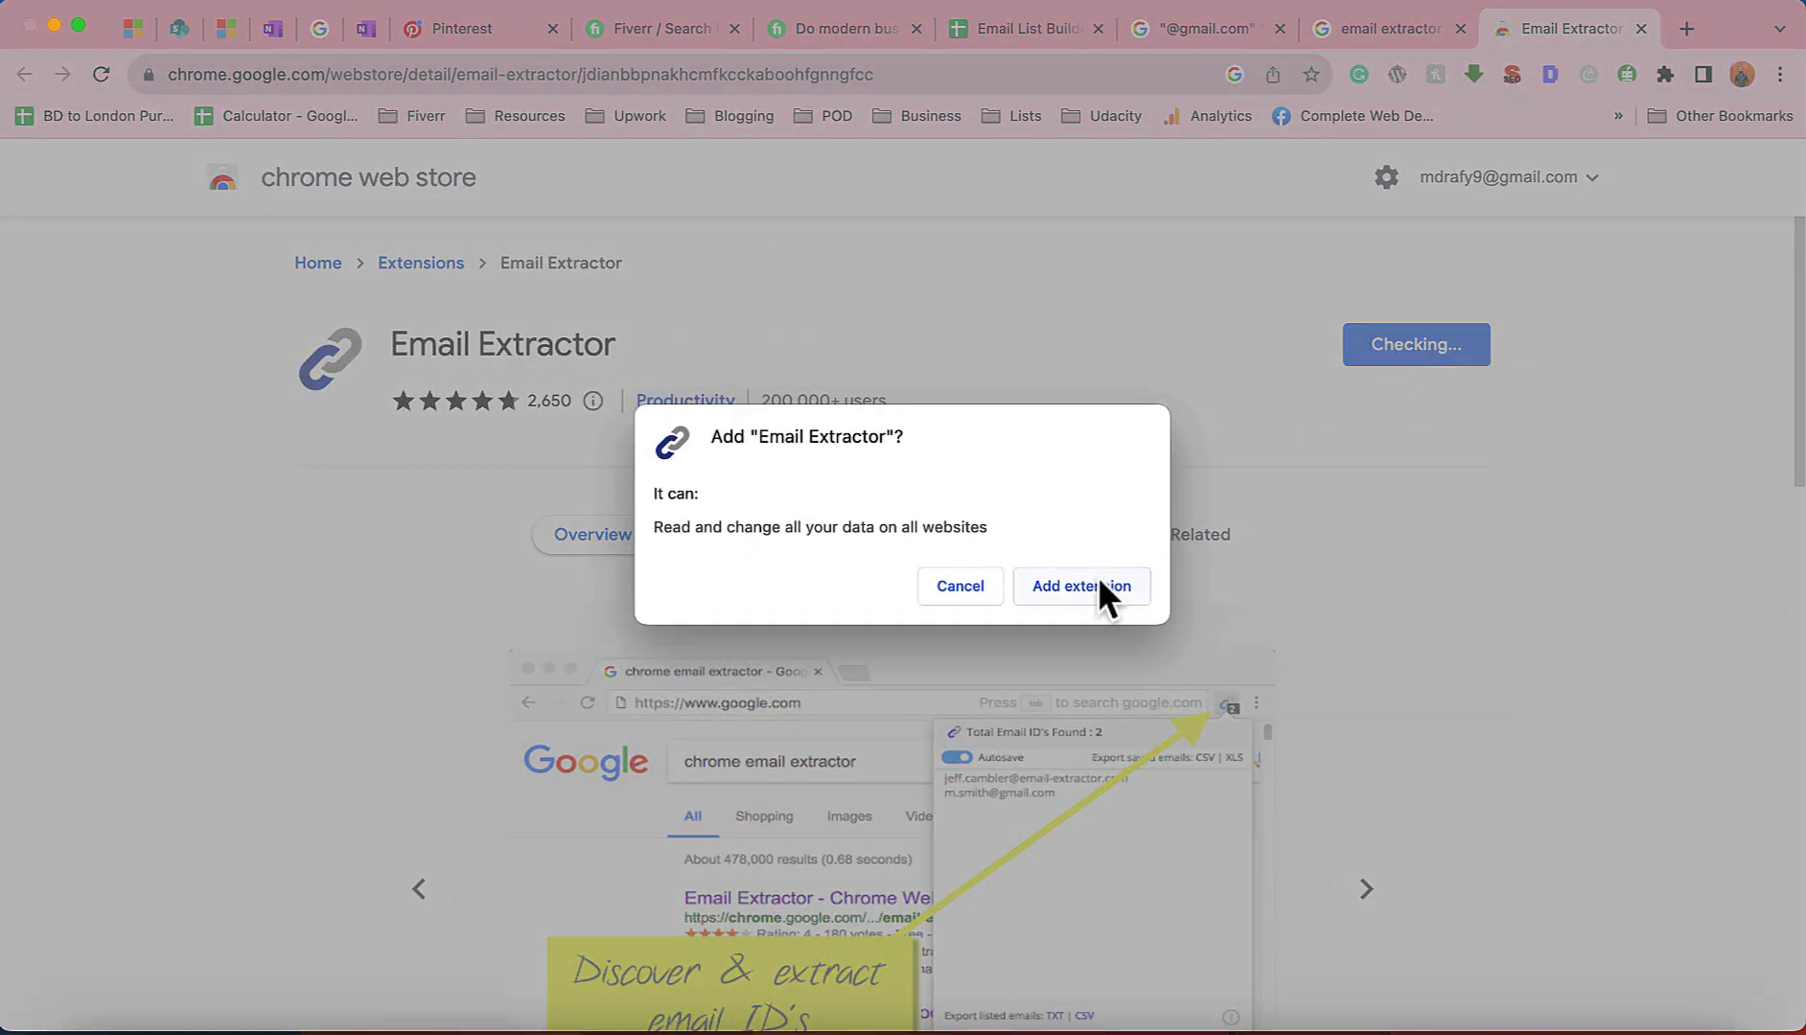
click(1100, 581)
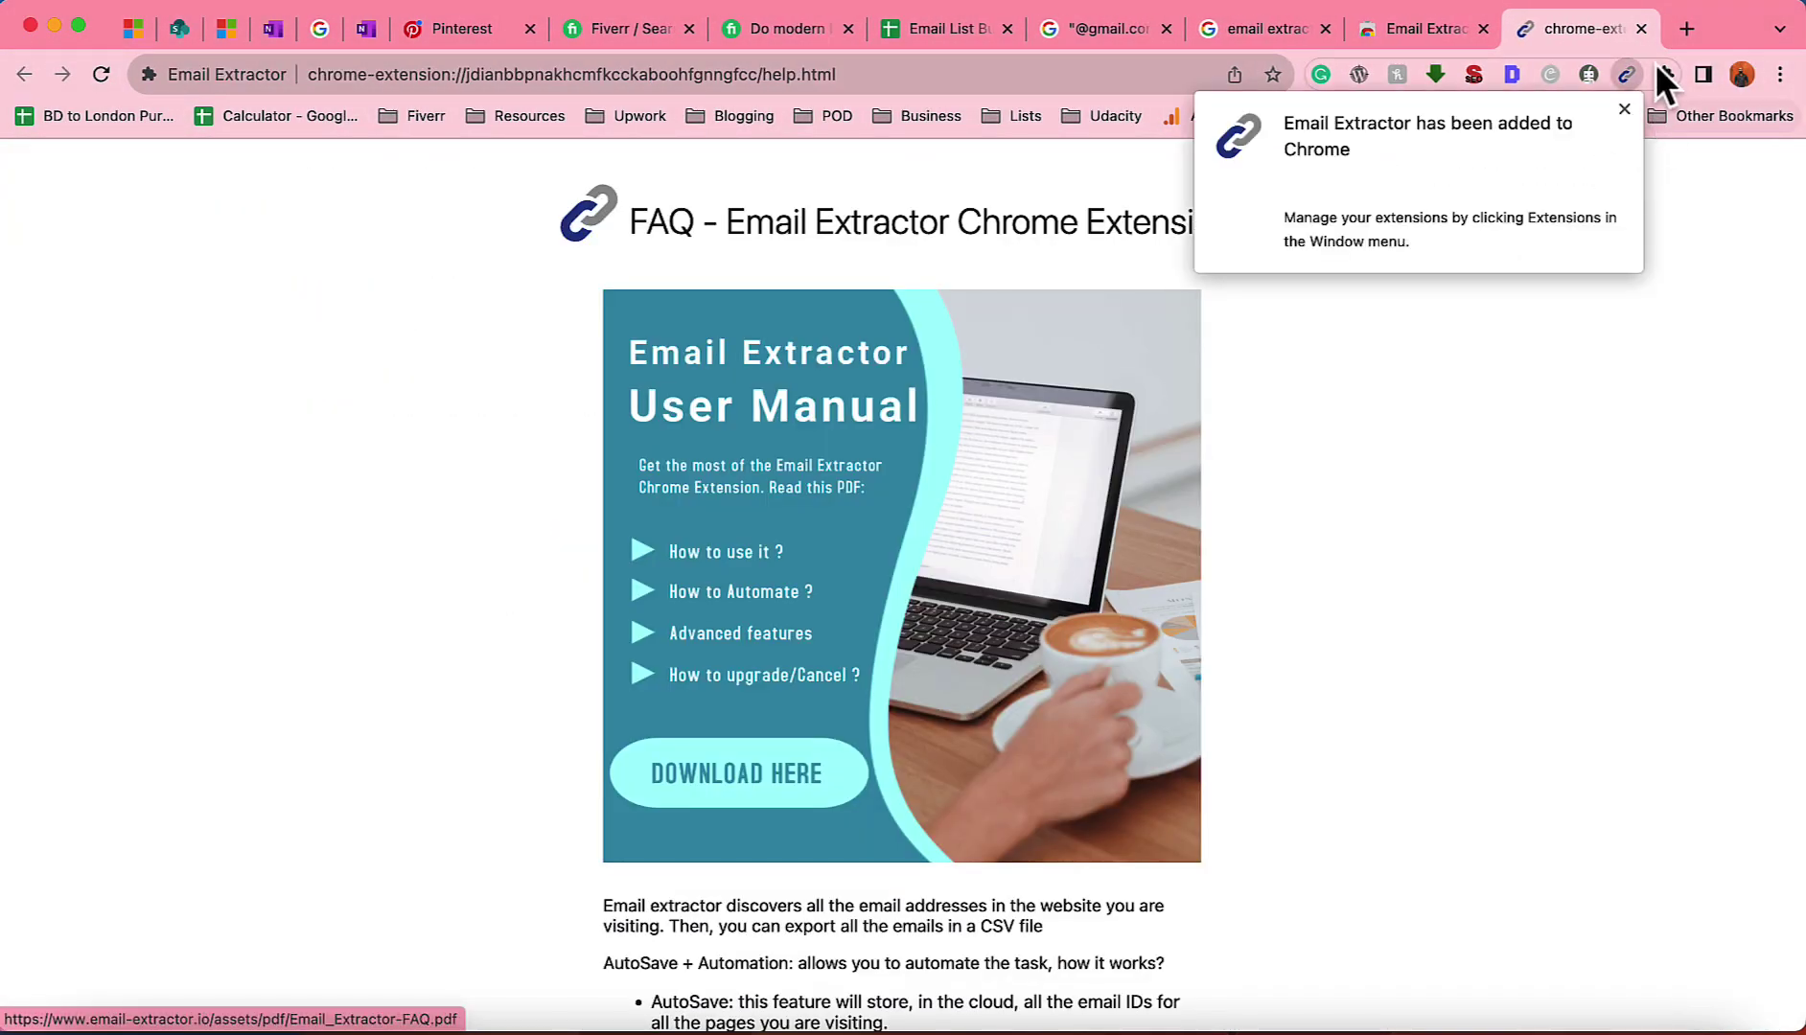
Pin Email Extractor to the toolbar and close the help, store and search tabs
click(1641, 28)
click(1665, 74)
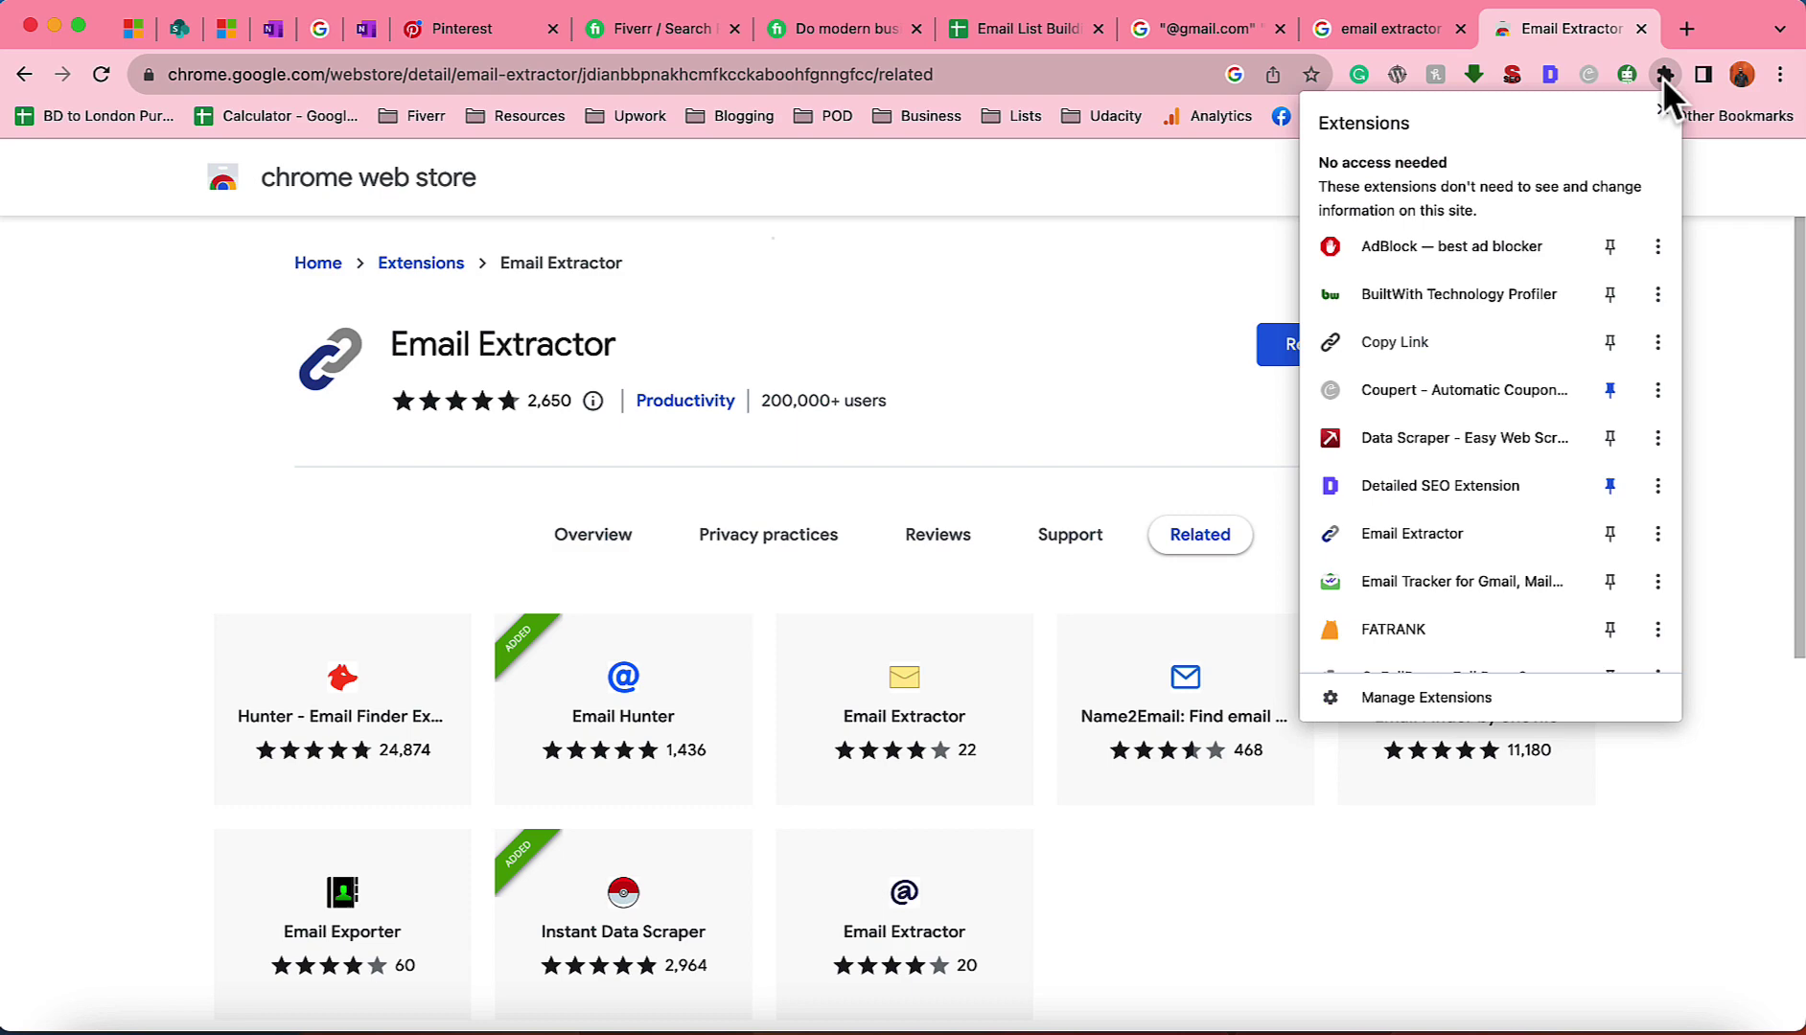
click(1609, 533)
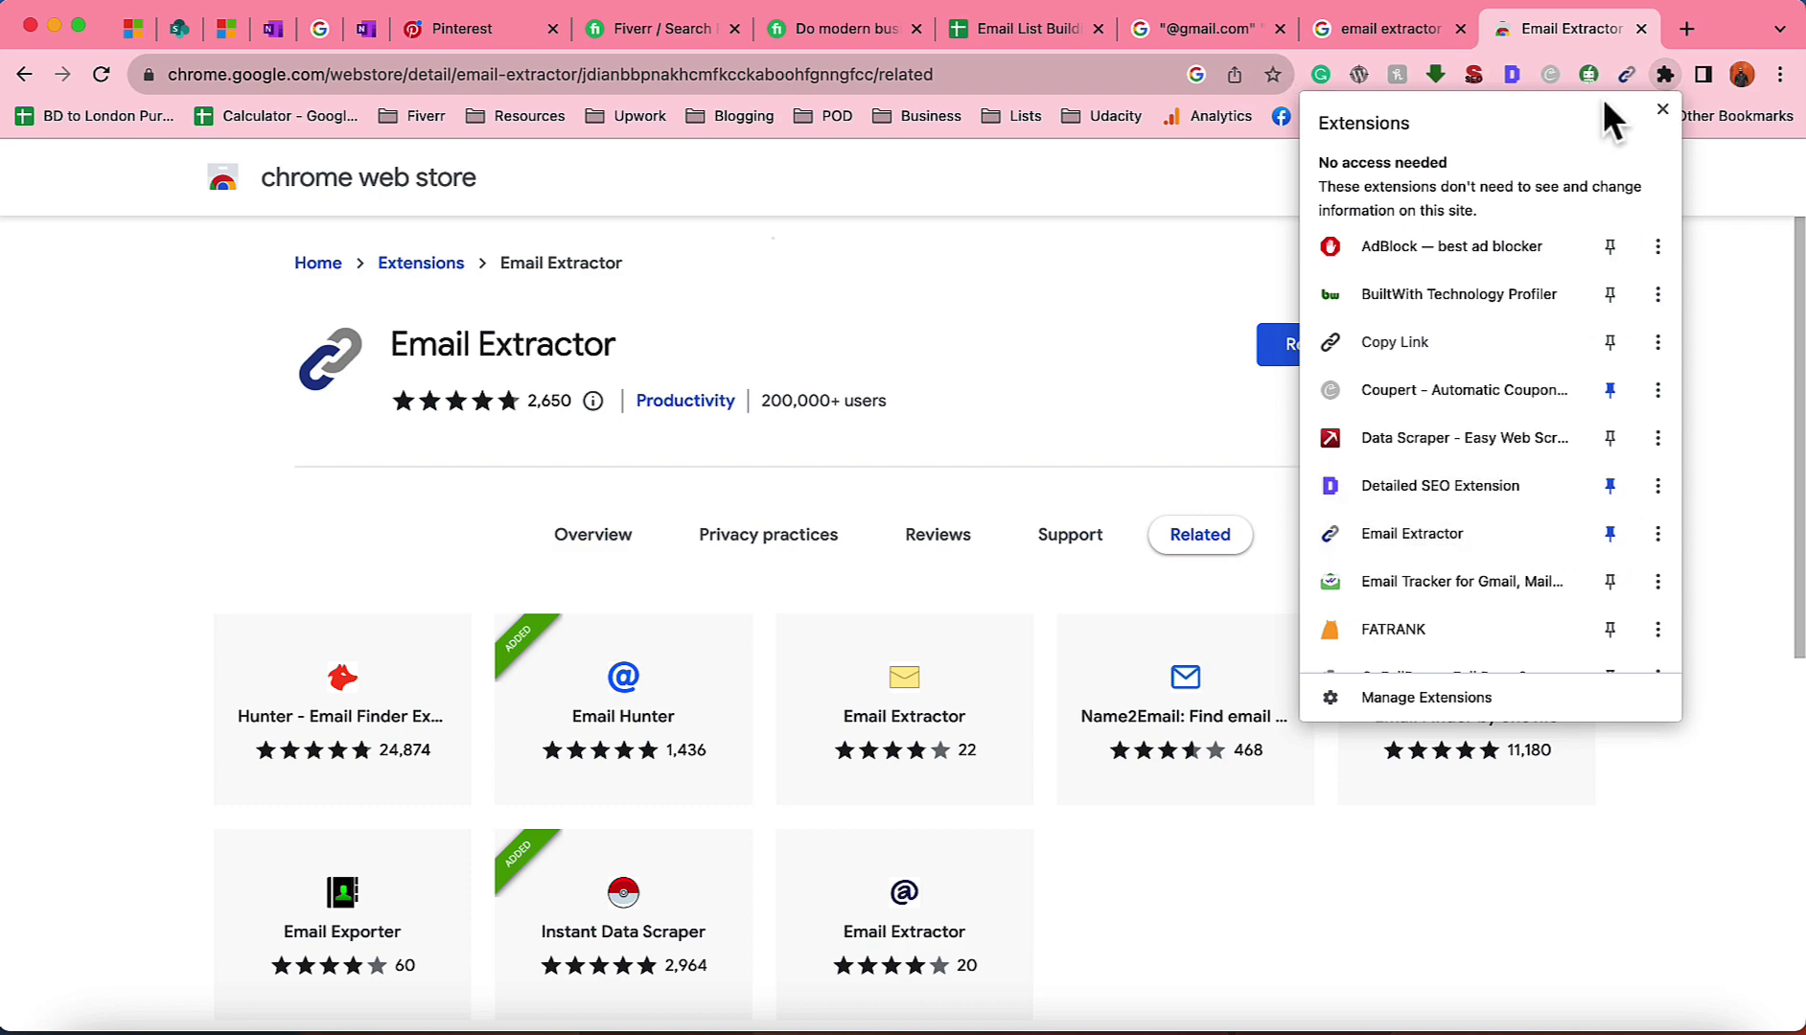
click(1130, 188)
click(1641, 28)
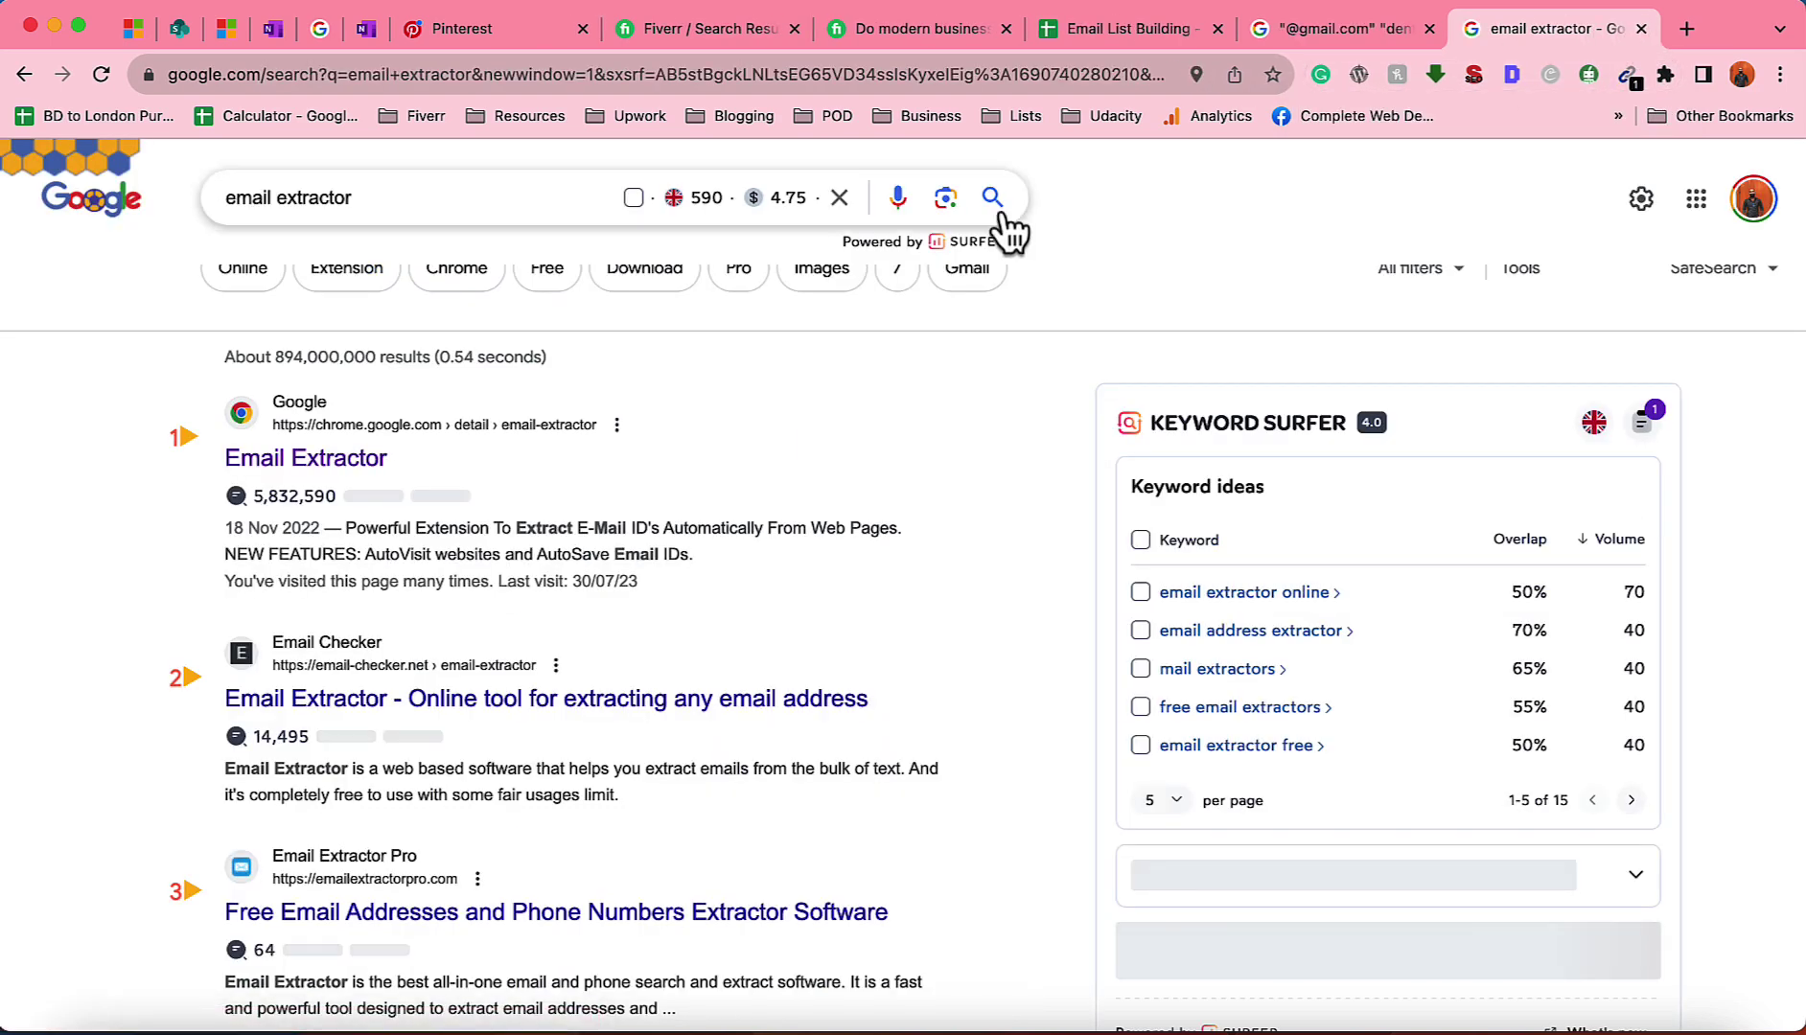
key(super+w)
Rerun the search and paste the 79 extracted gmail addresses into Email List Building from A1
click(993, 201)
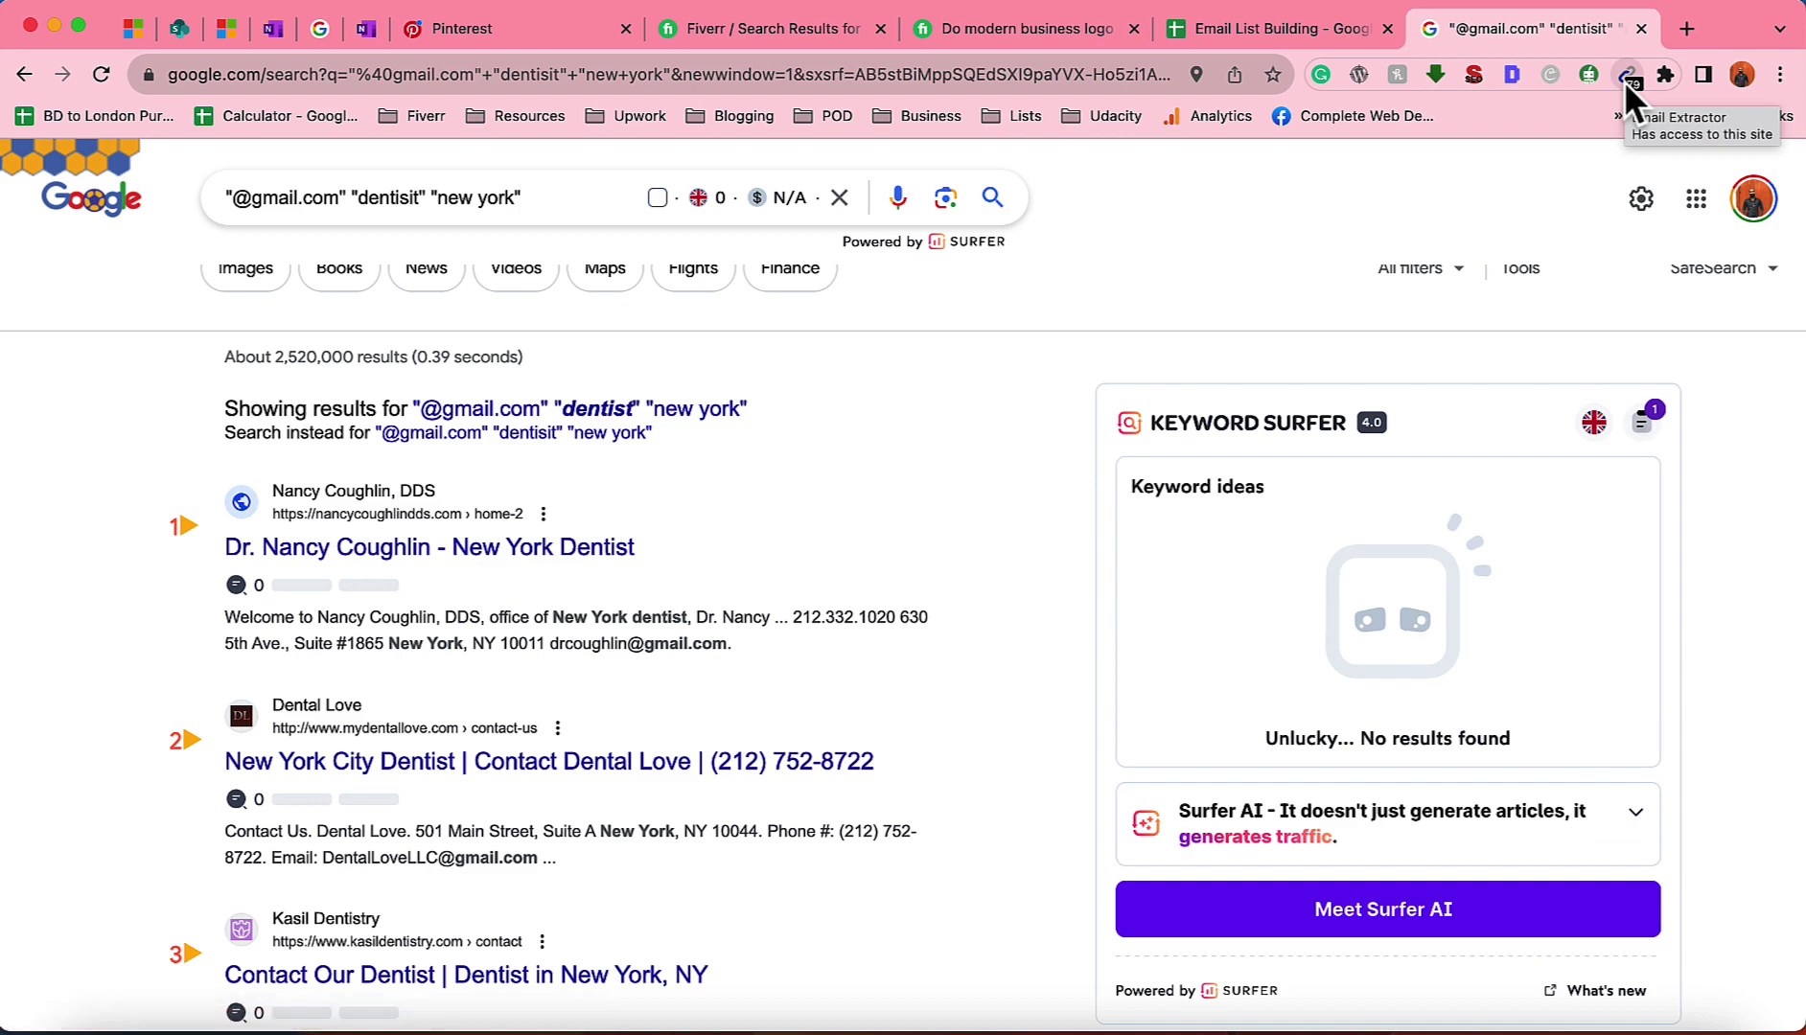
click(1626, 77)
click(1581, 214)
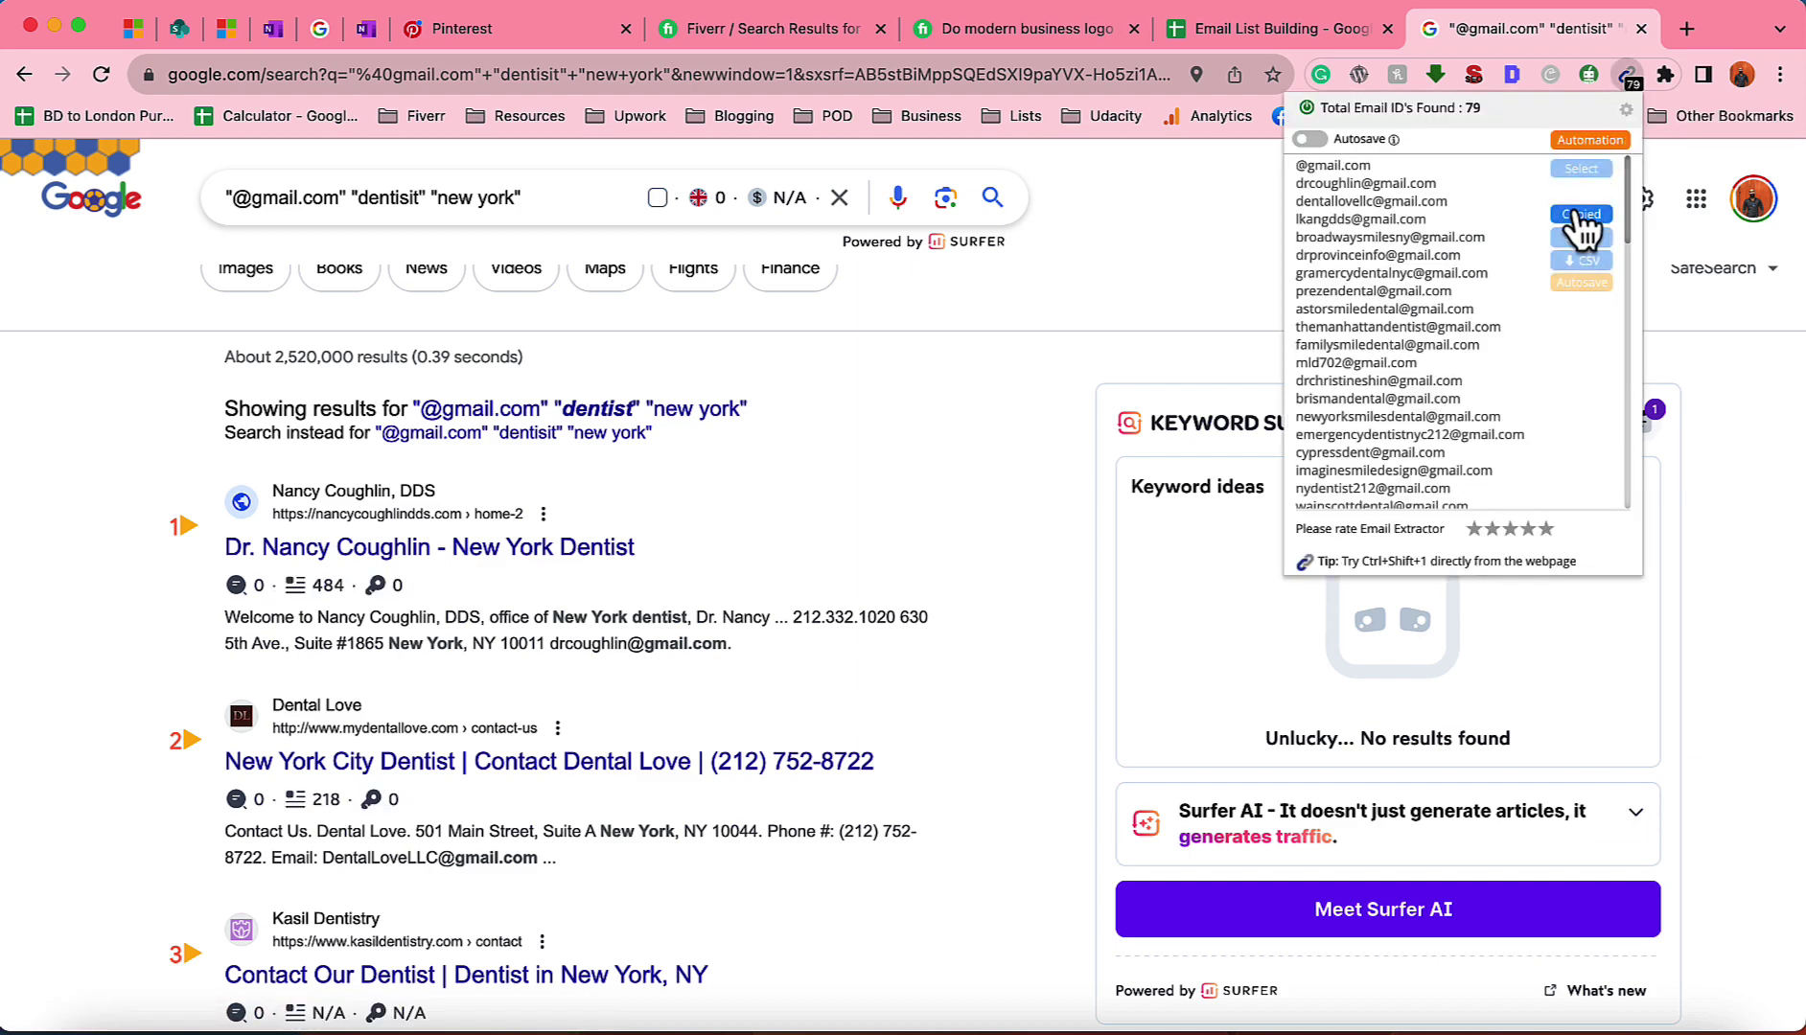
click(1297, 31)
key(cmd+v)
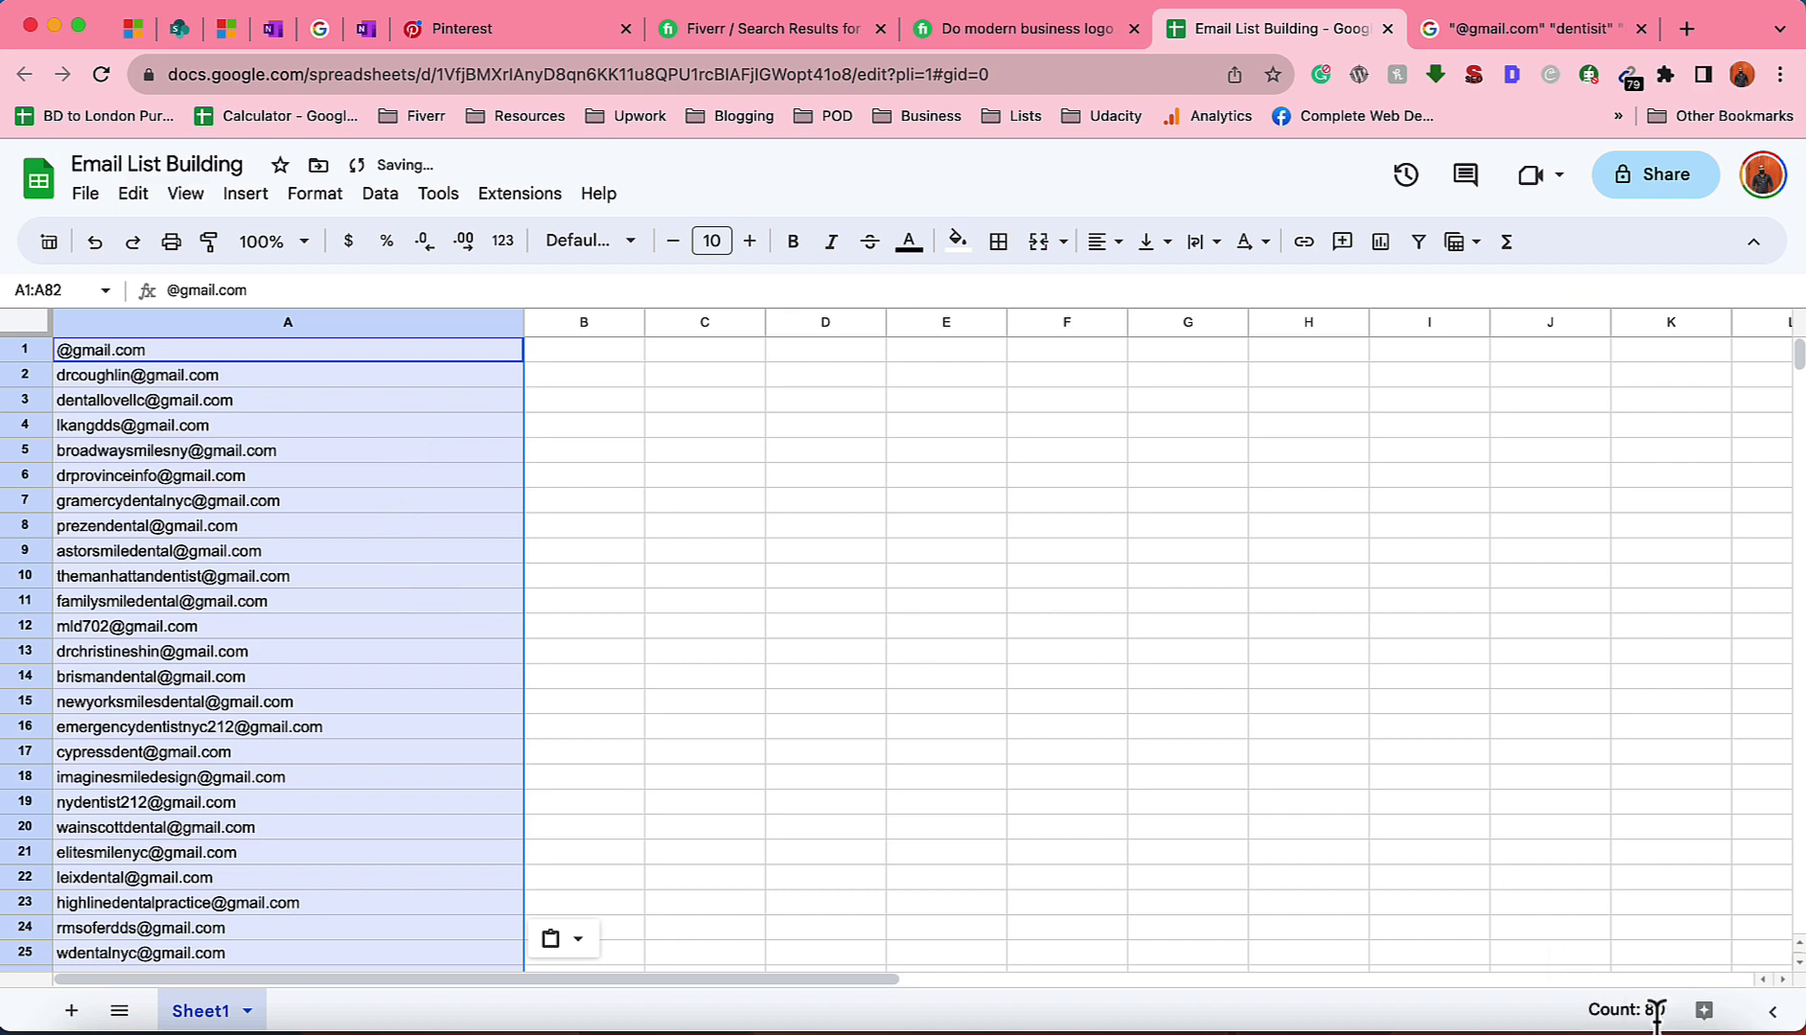
scroll(771, 745, down, 6)
scroll(768, 739, down, 15)
scroll(769, 739, right, 3)
scroll(768, 739, up, 3)
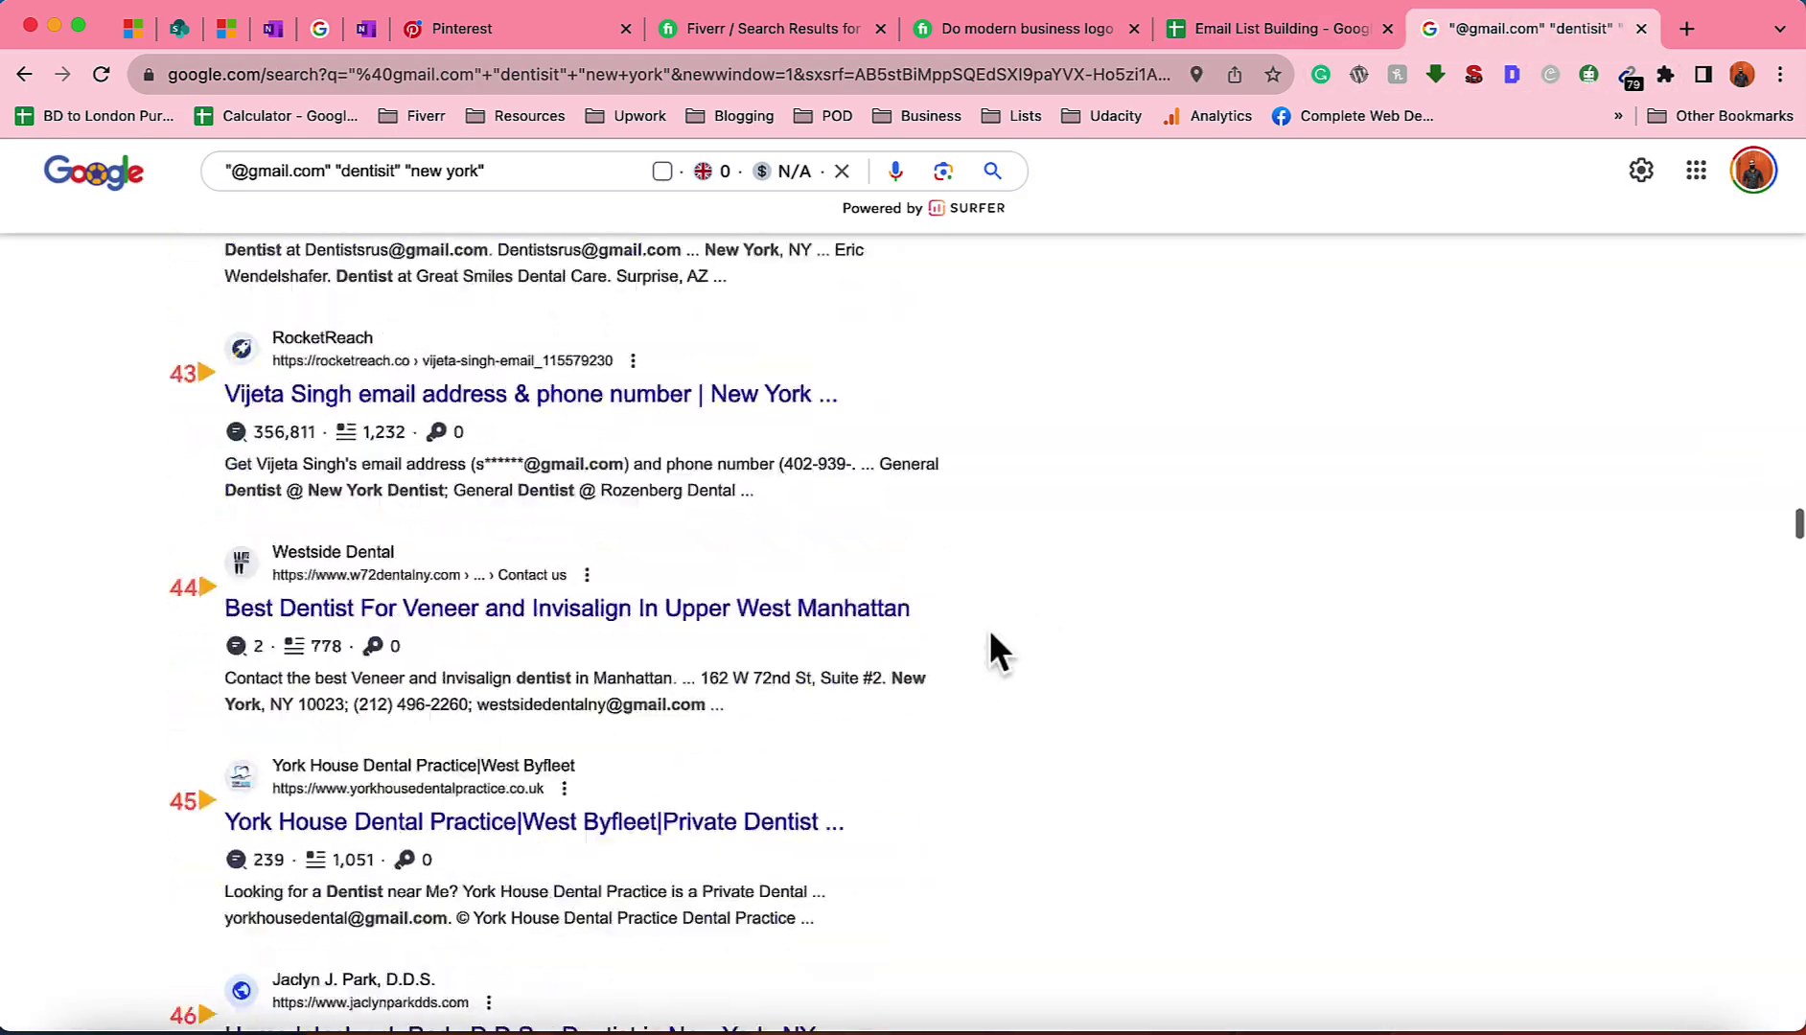
scroll(718, 833, down, 5)
Paste the 63 addresses from results page 2 into column A starting at A80
click(690, 856)
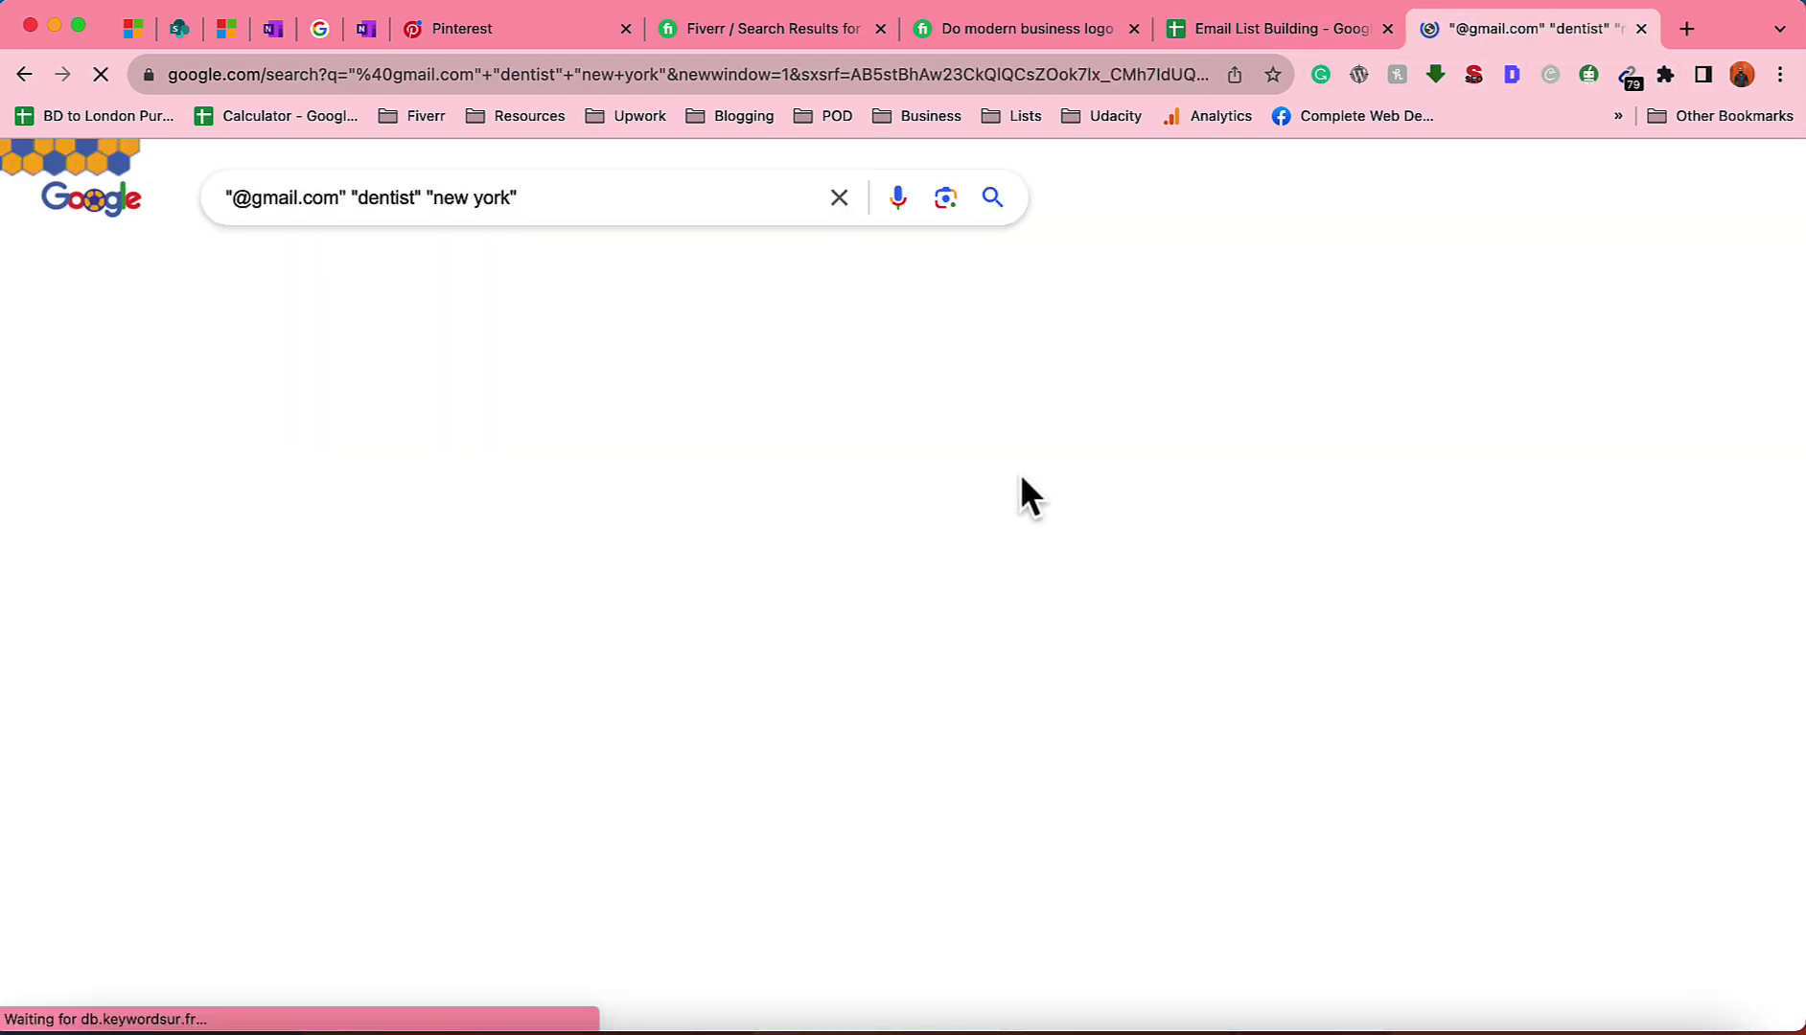
click(1629, 80)
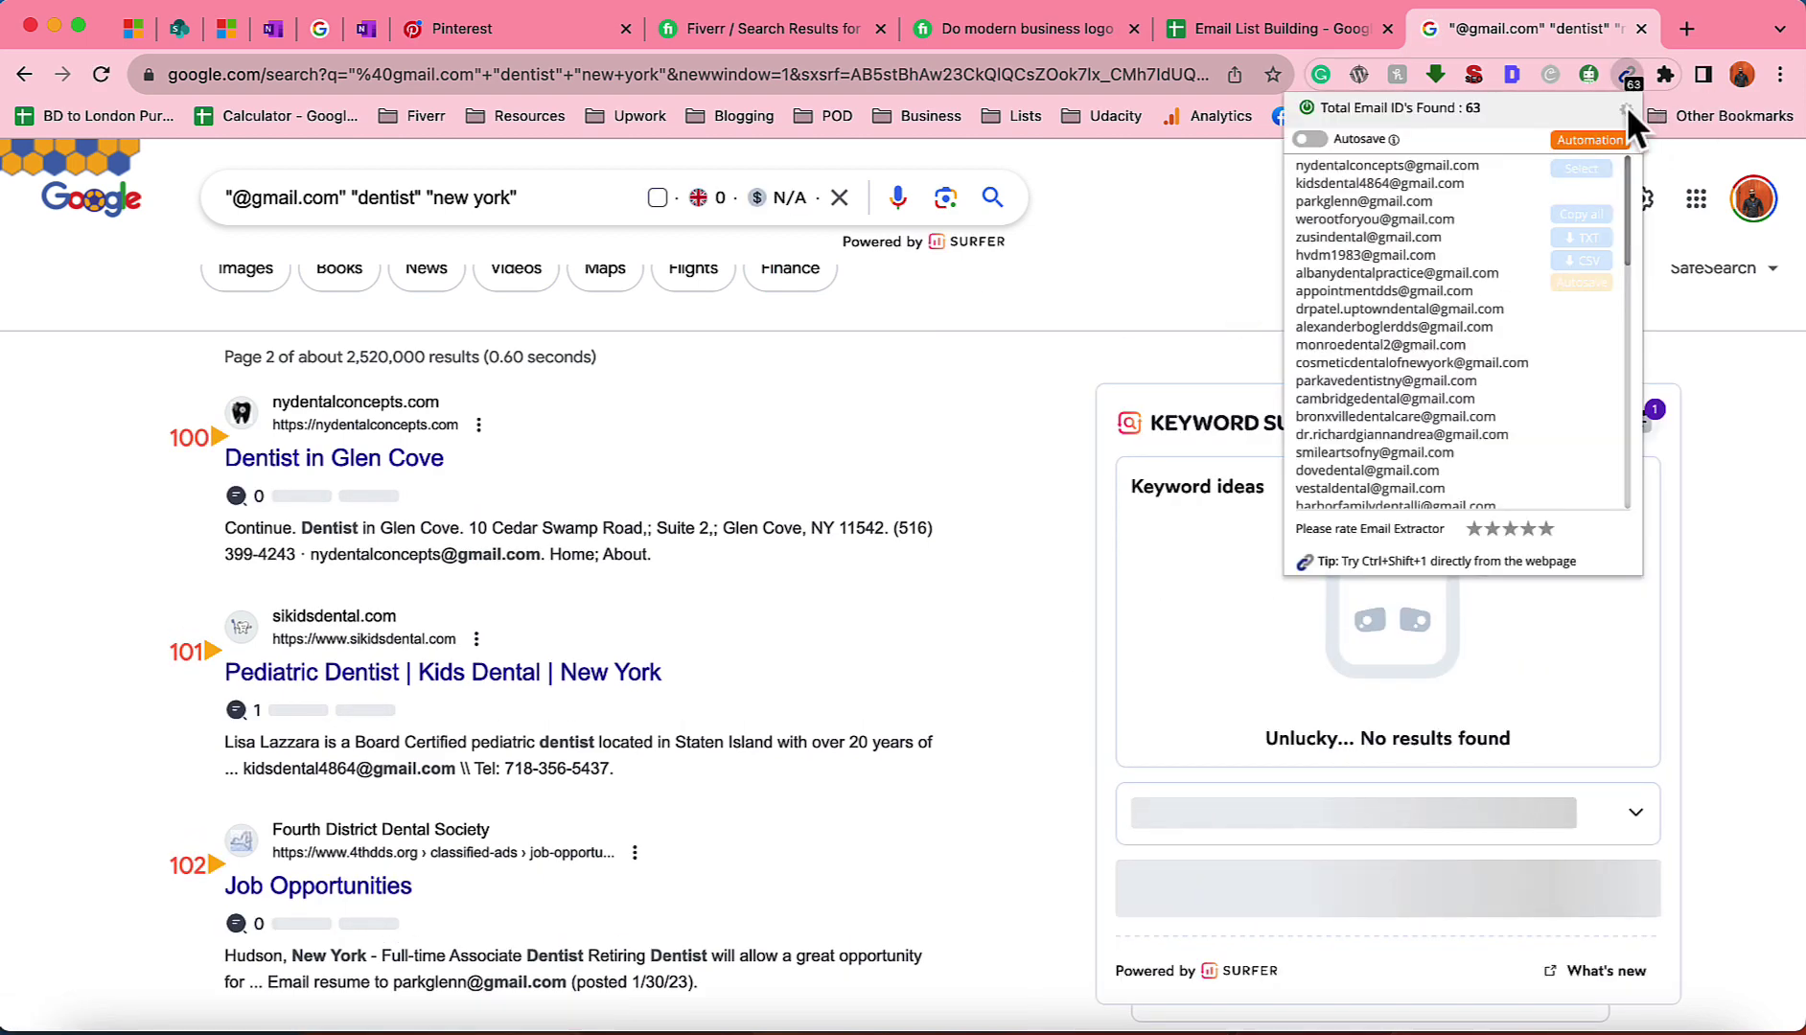
click(1579, 215)
click(1311, 37)
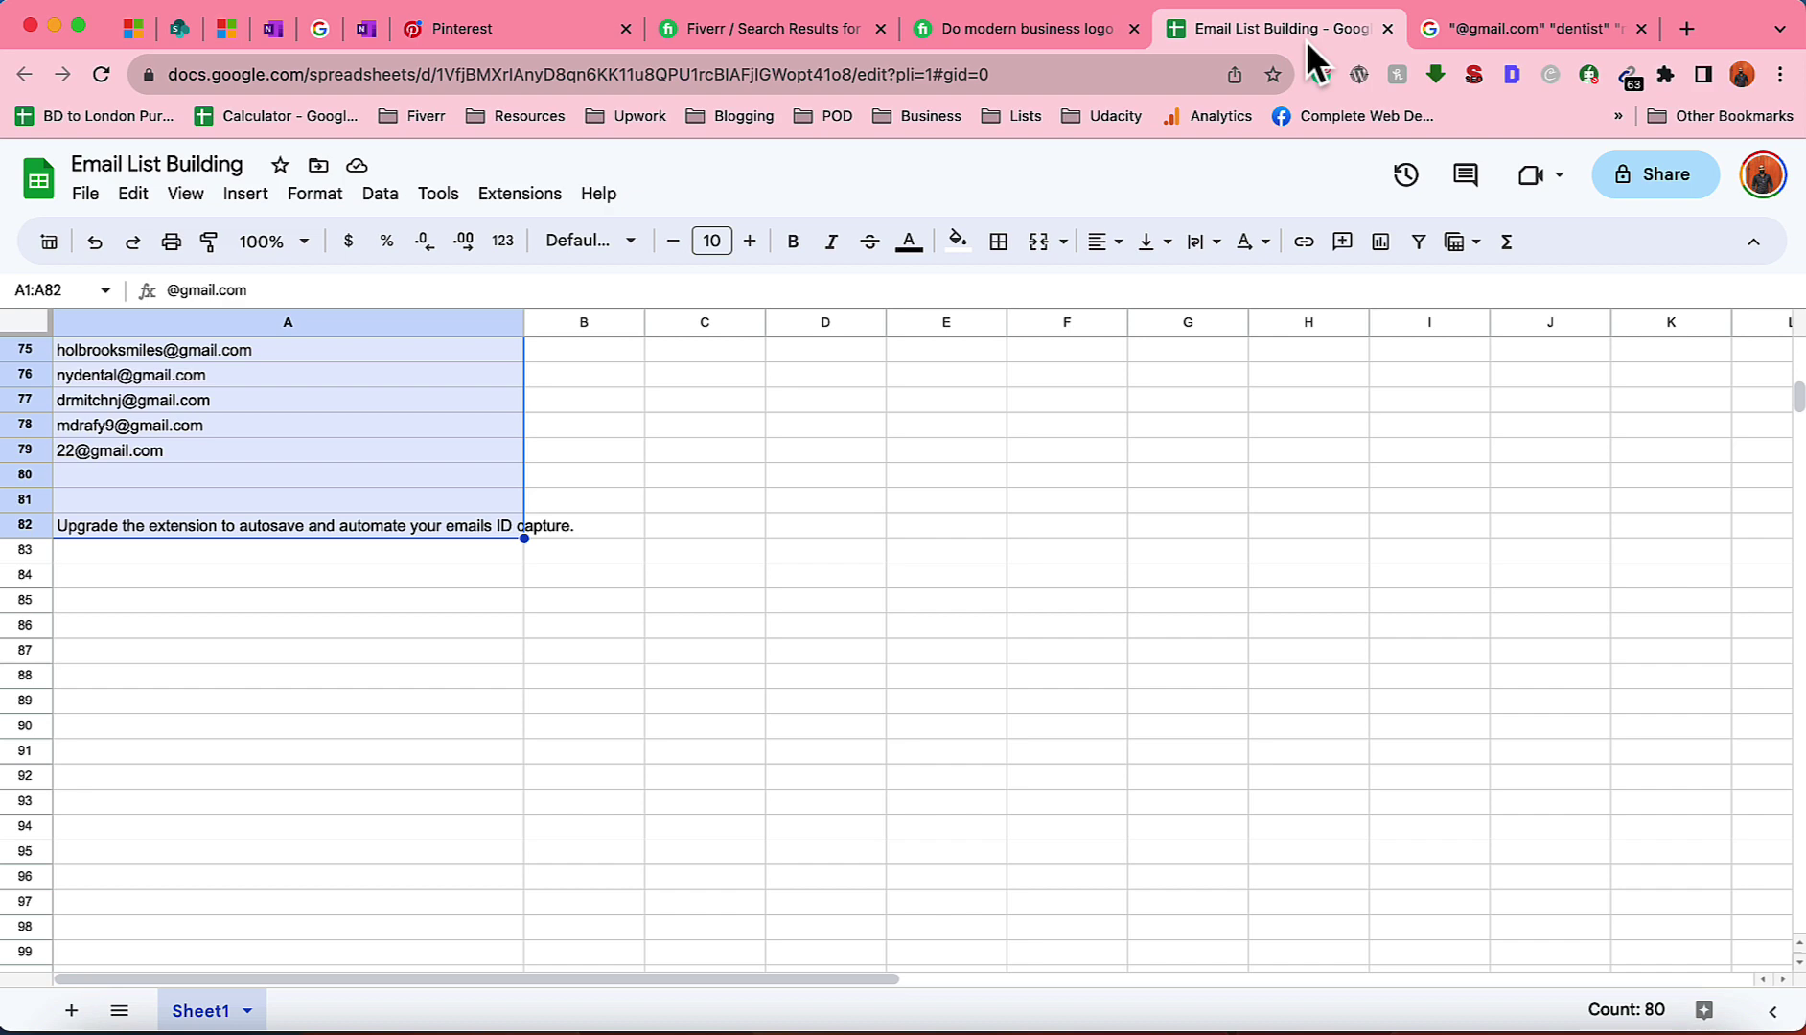
click(298, 477)
key(ctrl+v)
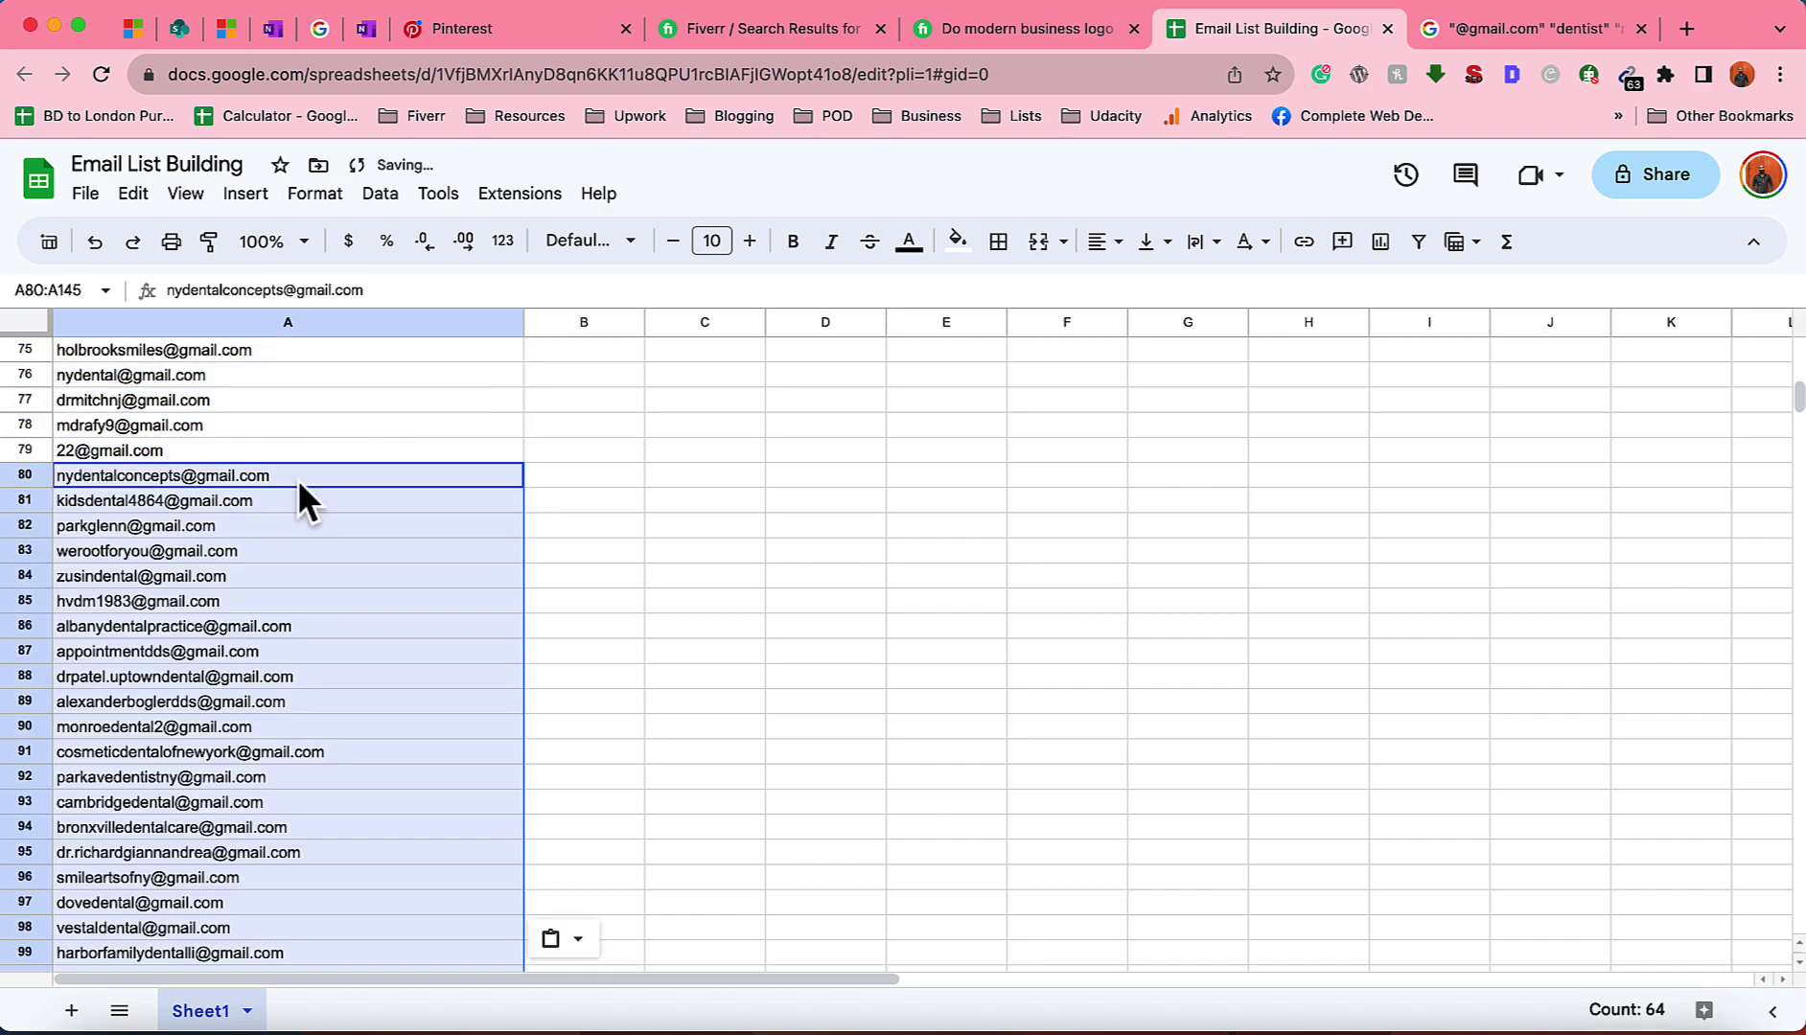
scroll(675, 538, down, 15)
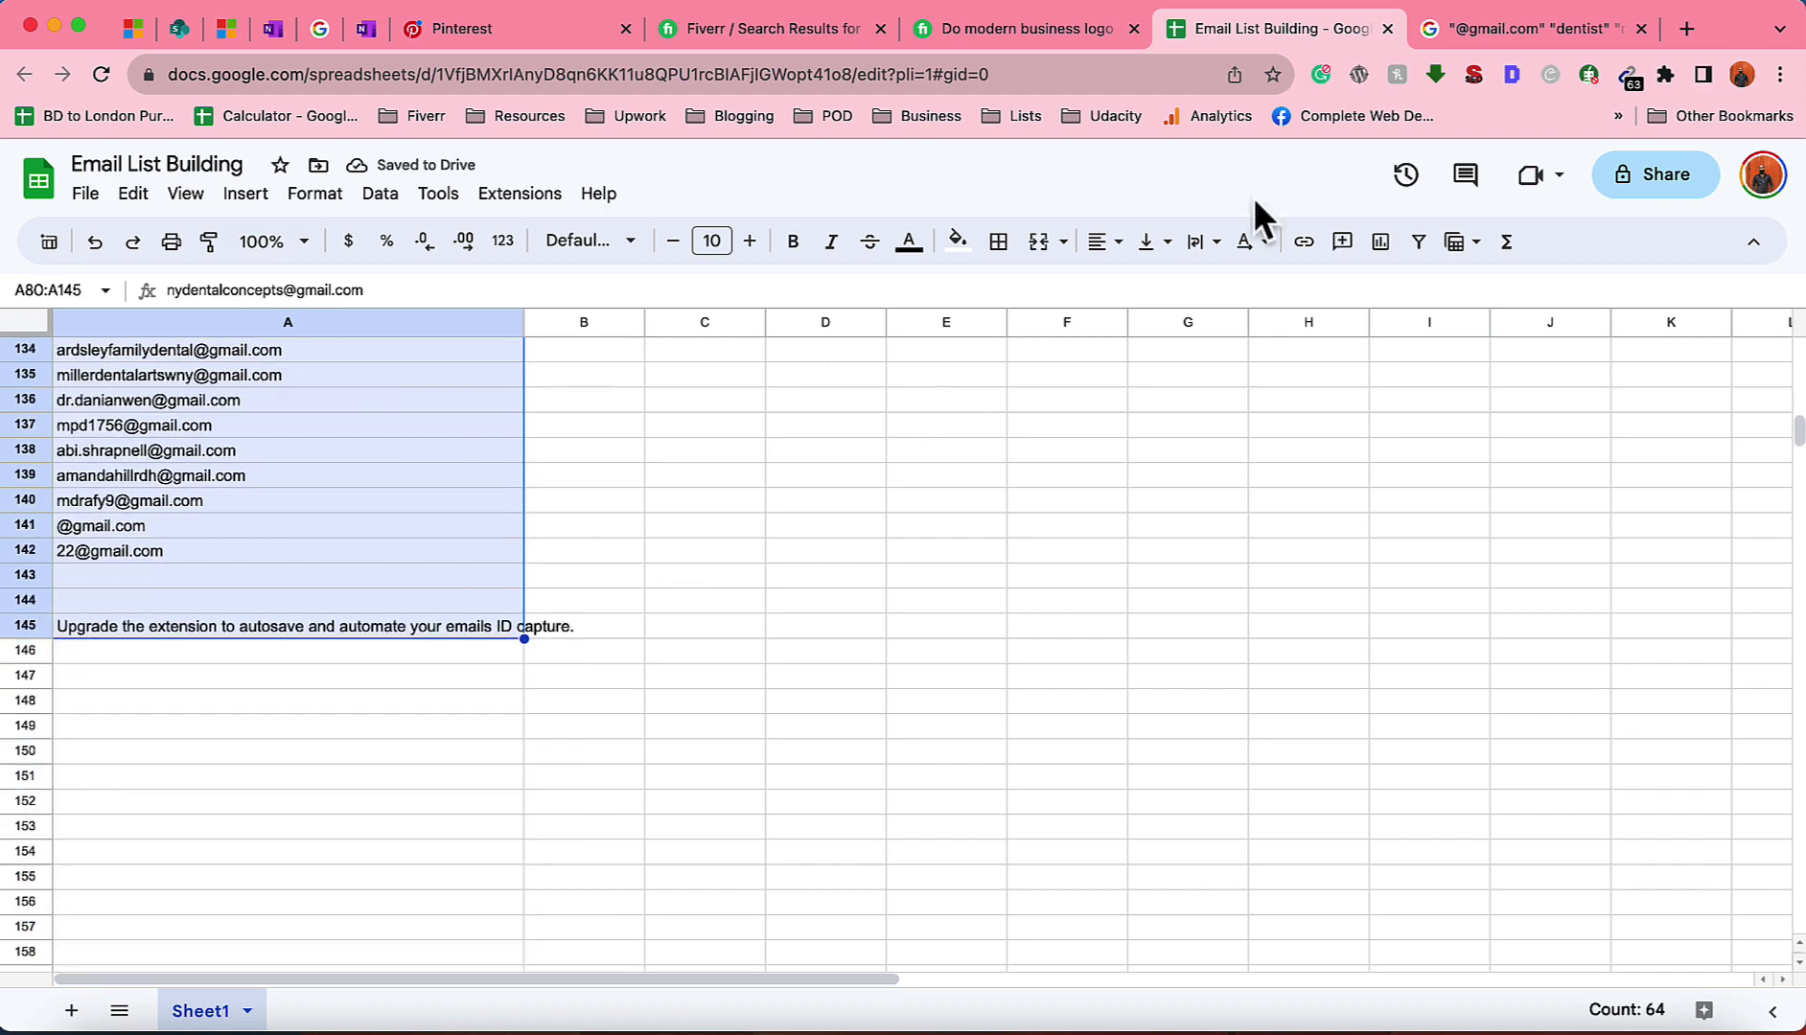
click(1531, 29)
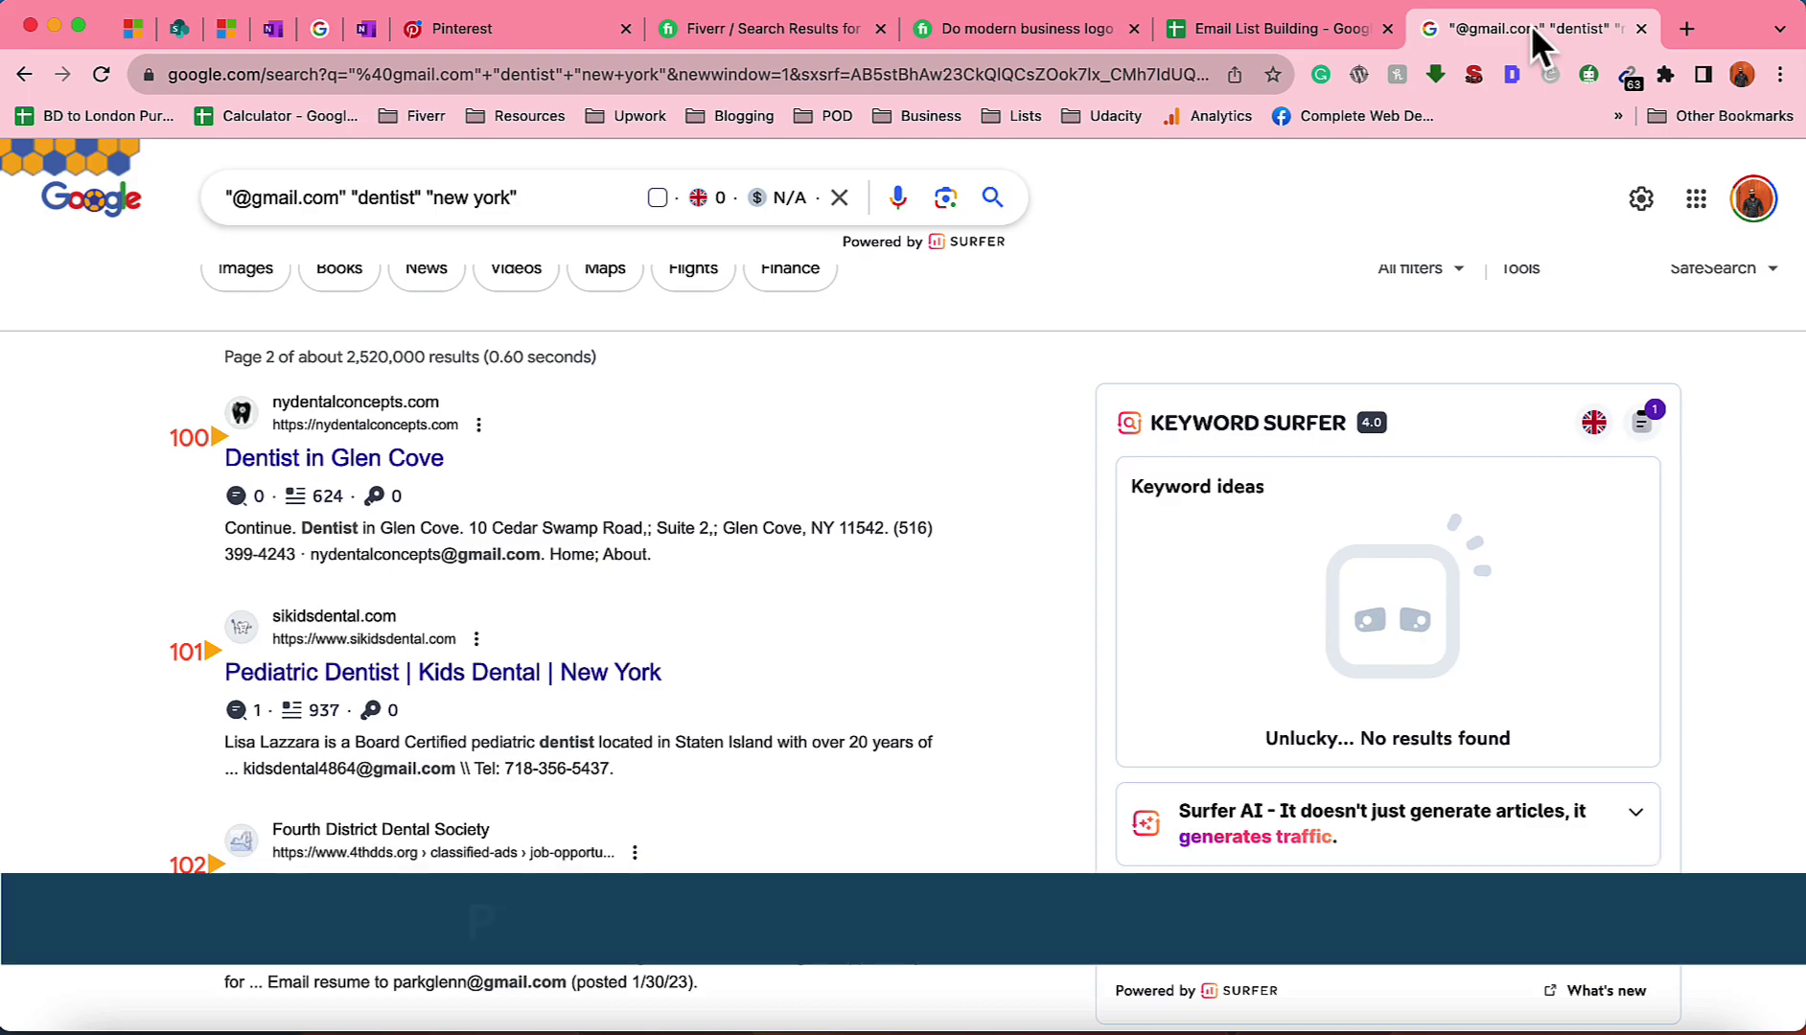
Paste the 20 addresses from results page 3 into column A starting at A142
scroll(1014, 614, down, 20)
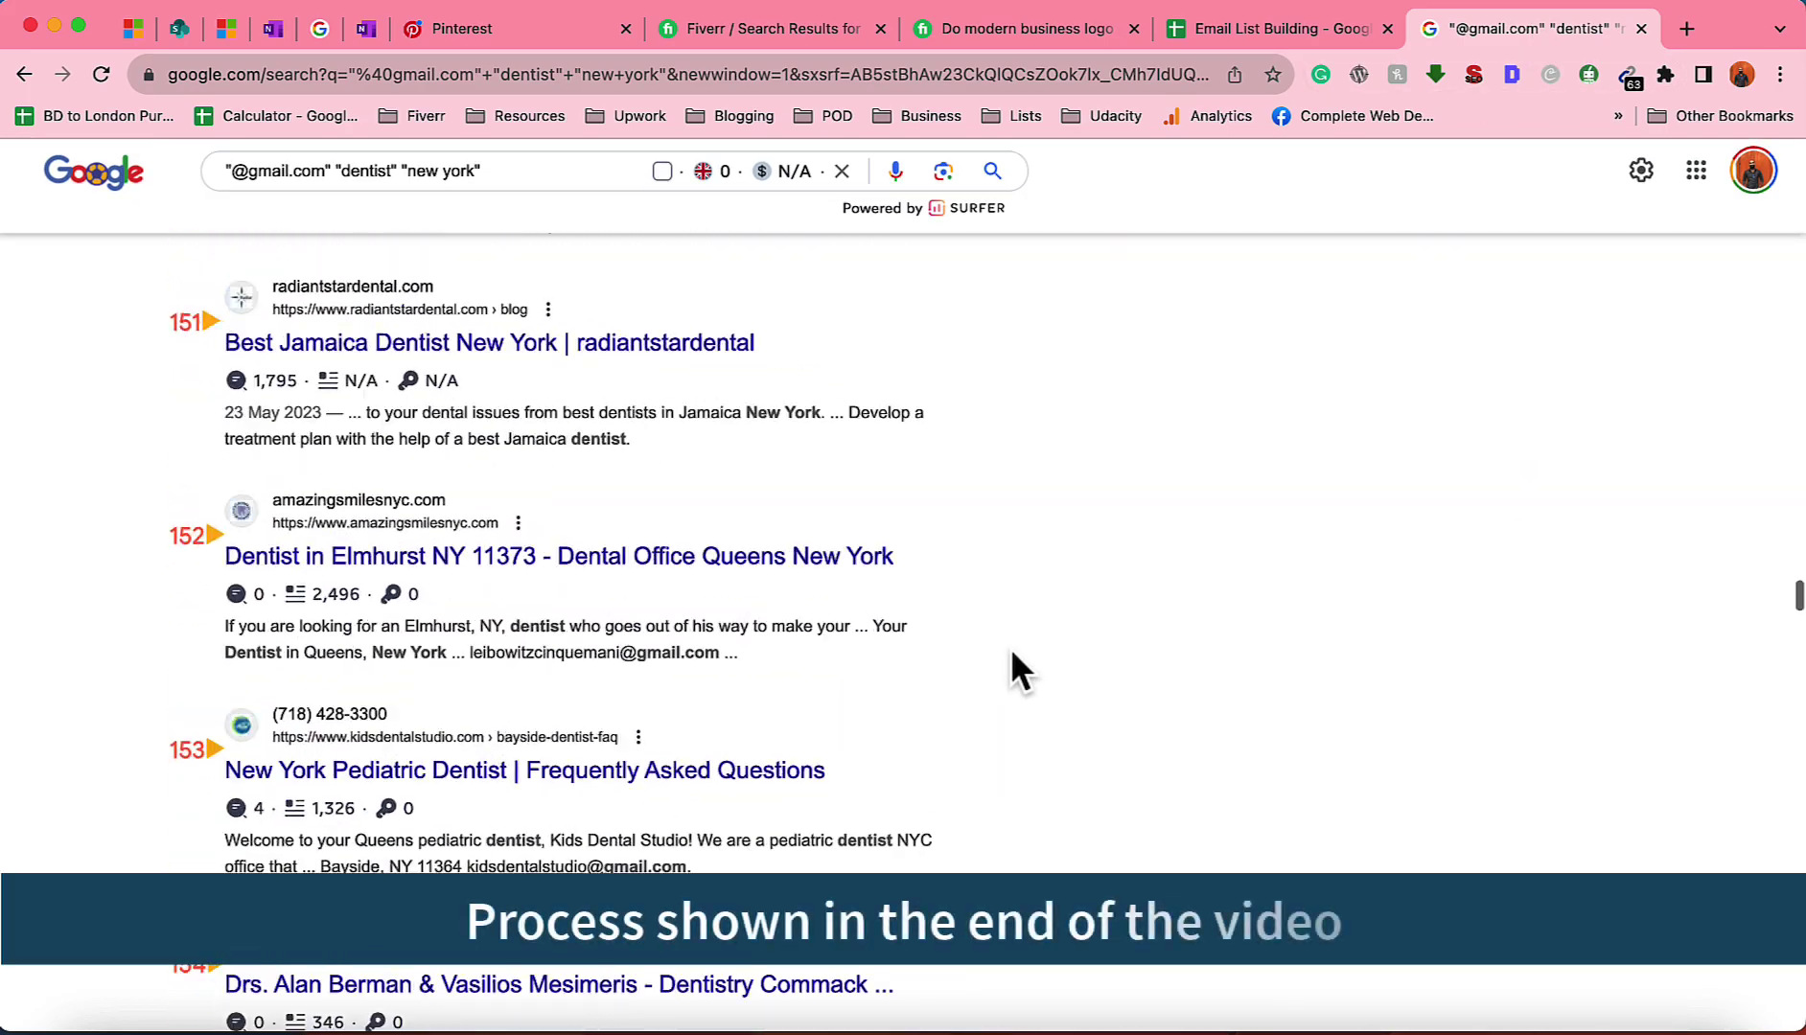
scroll(1011, 653, down, 20)
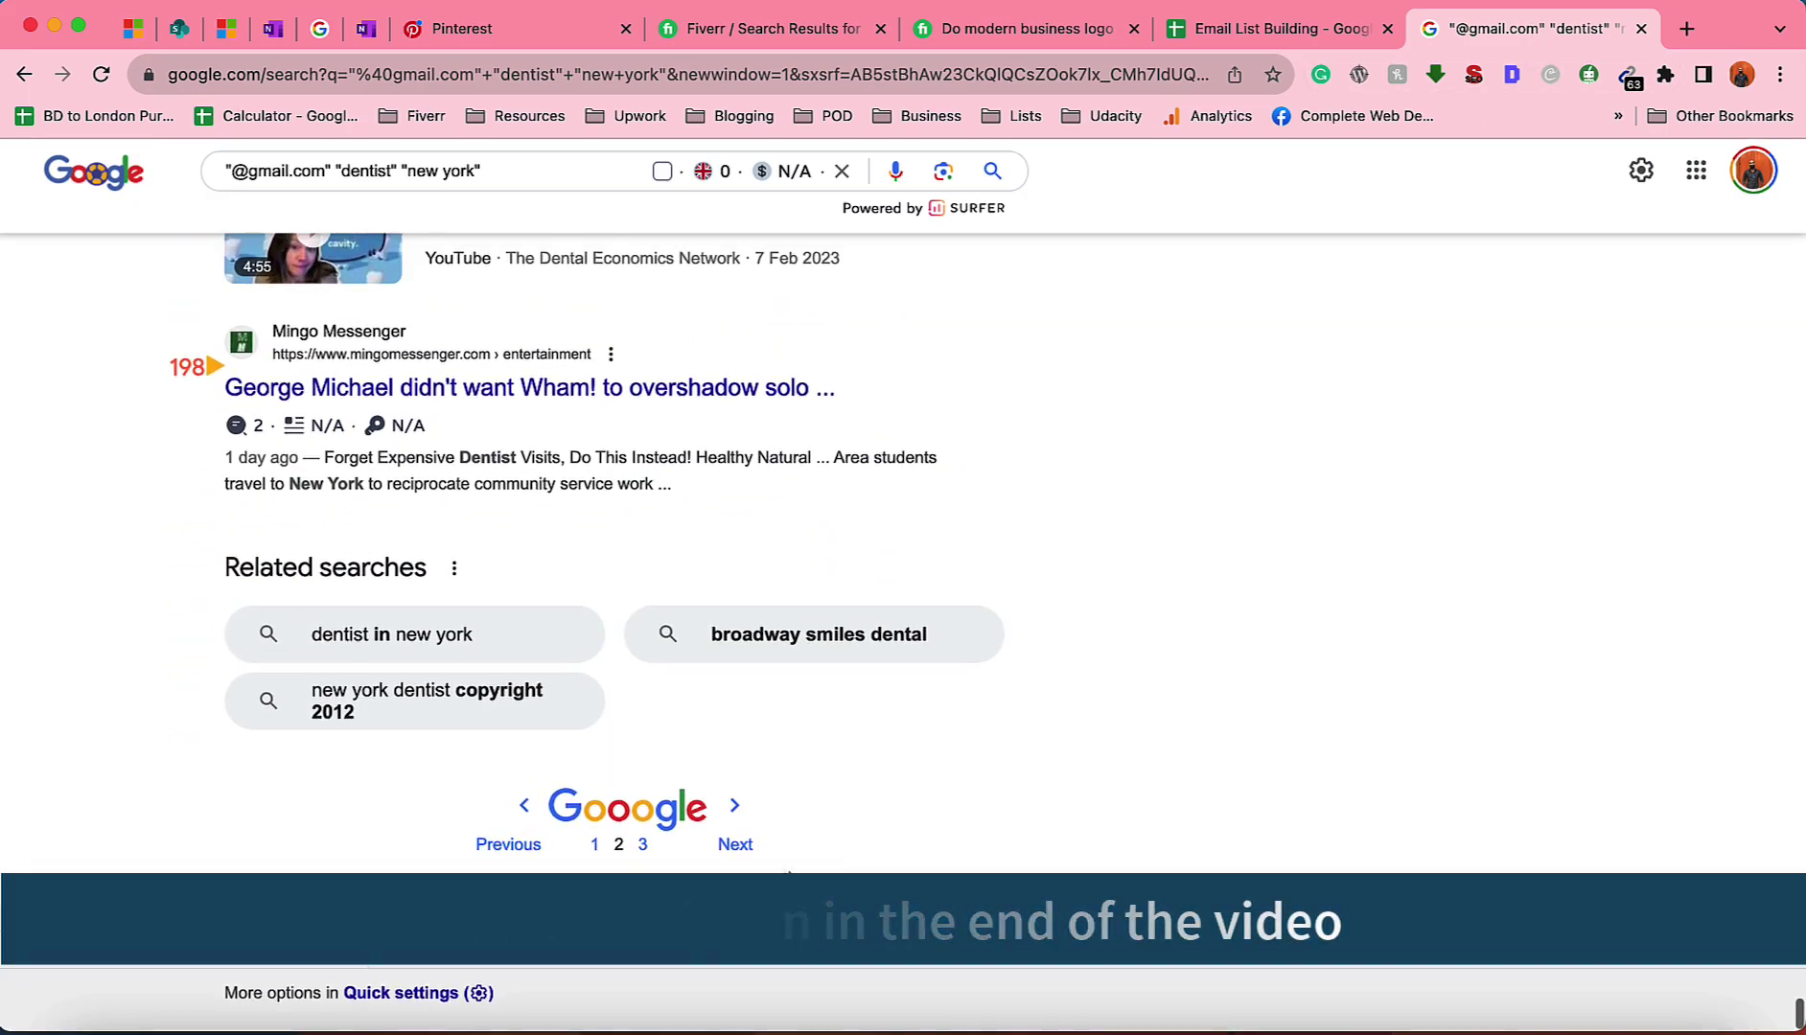
click(735, 845)
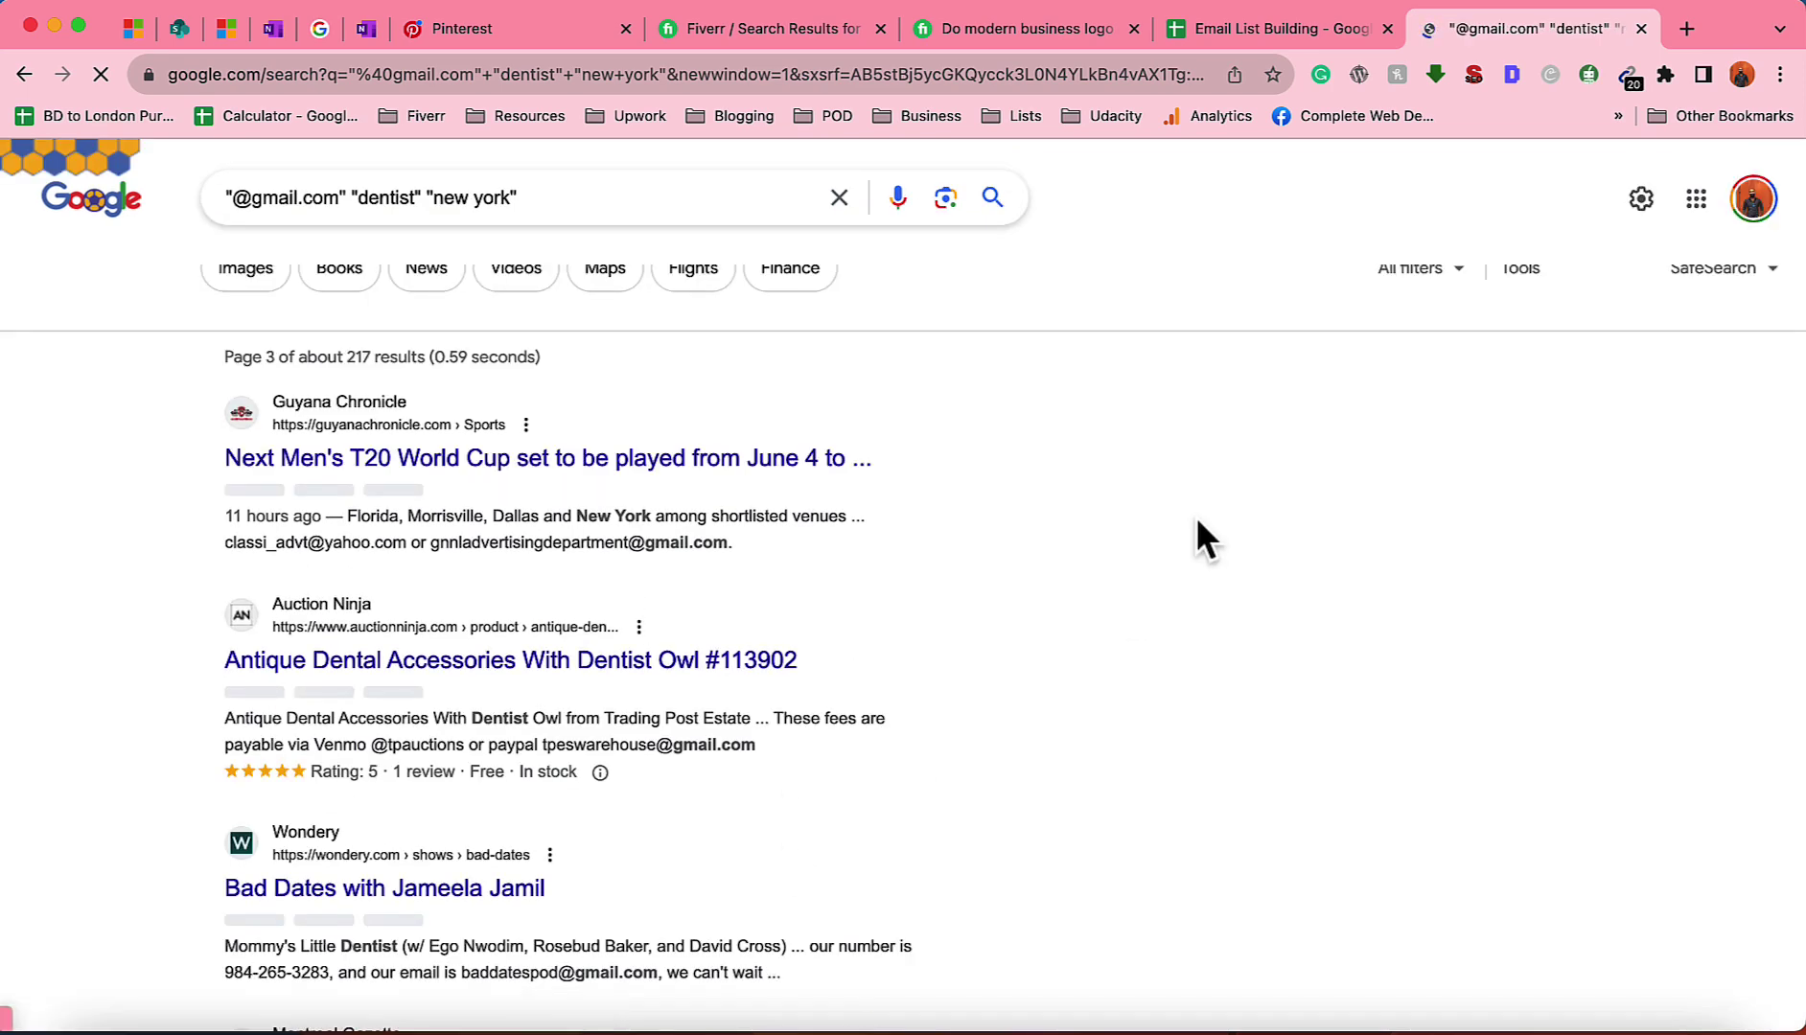
click(1628, 74)
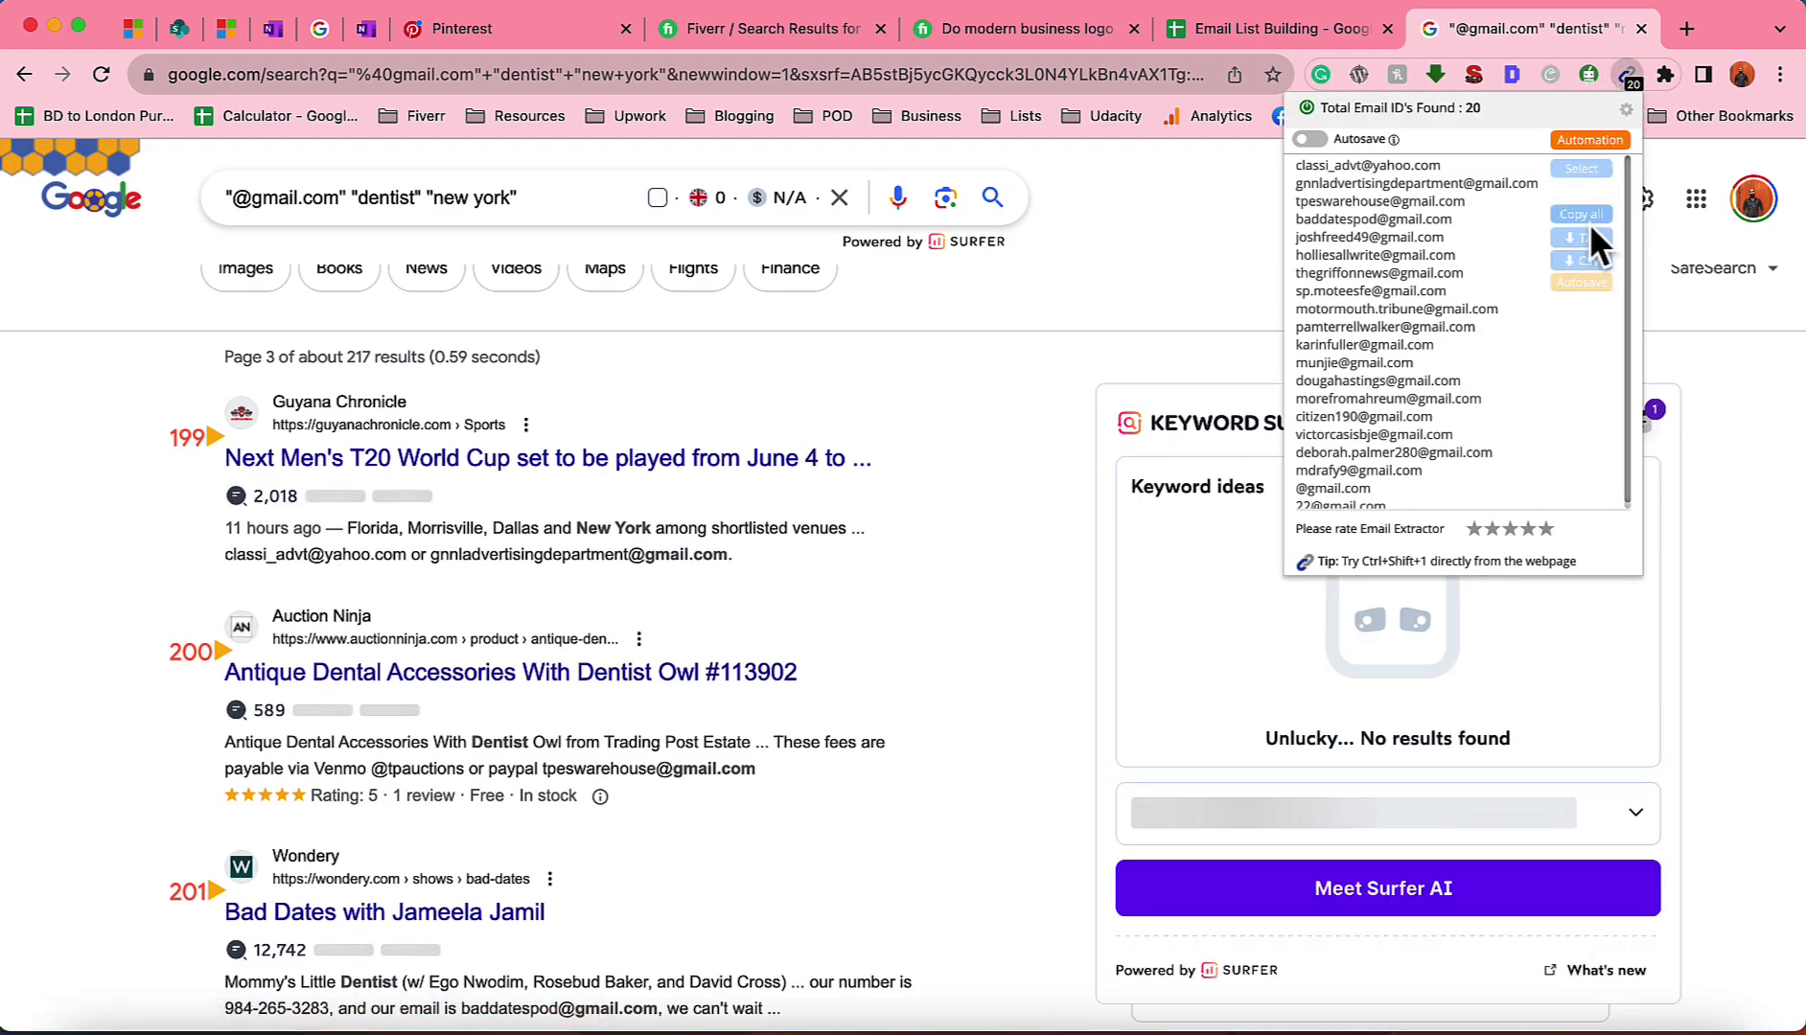
click(1588, 224)
click(1272, 12)
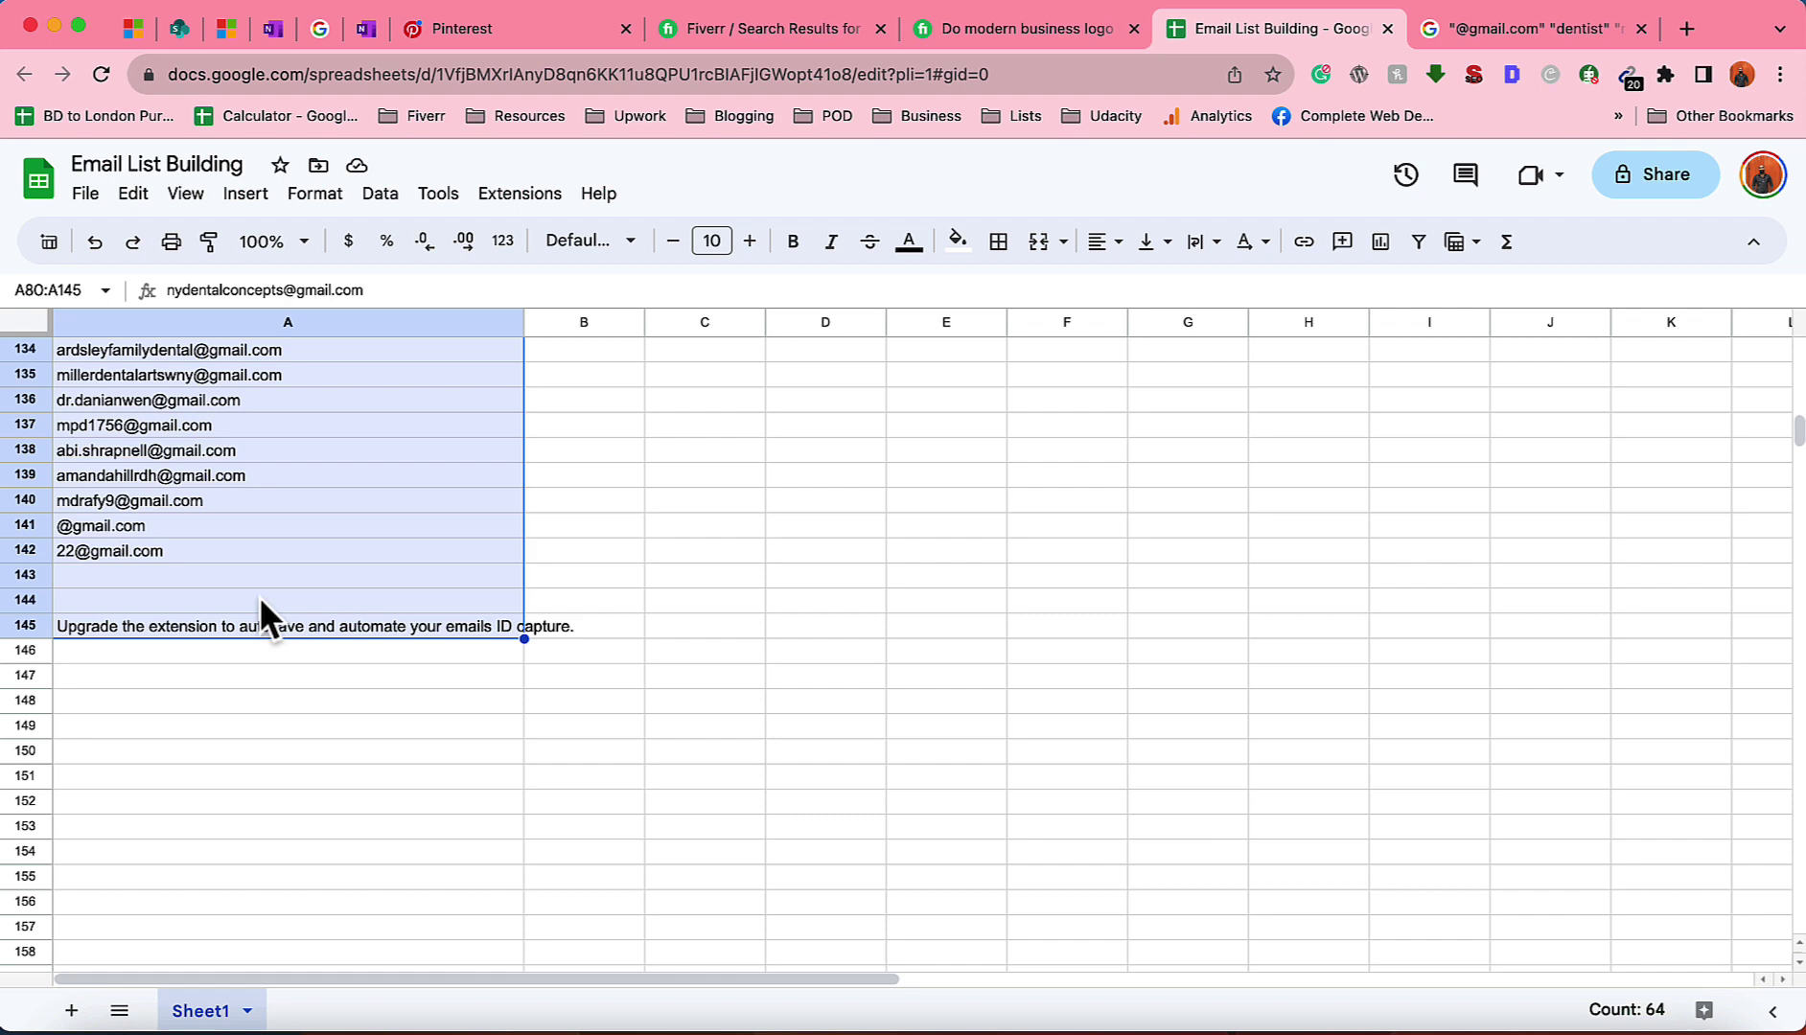
click(209, 554)
key(super+v)
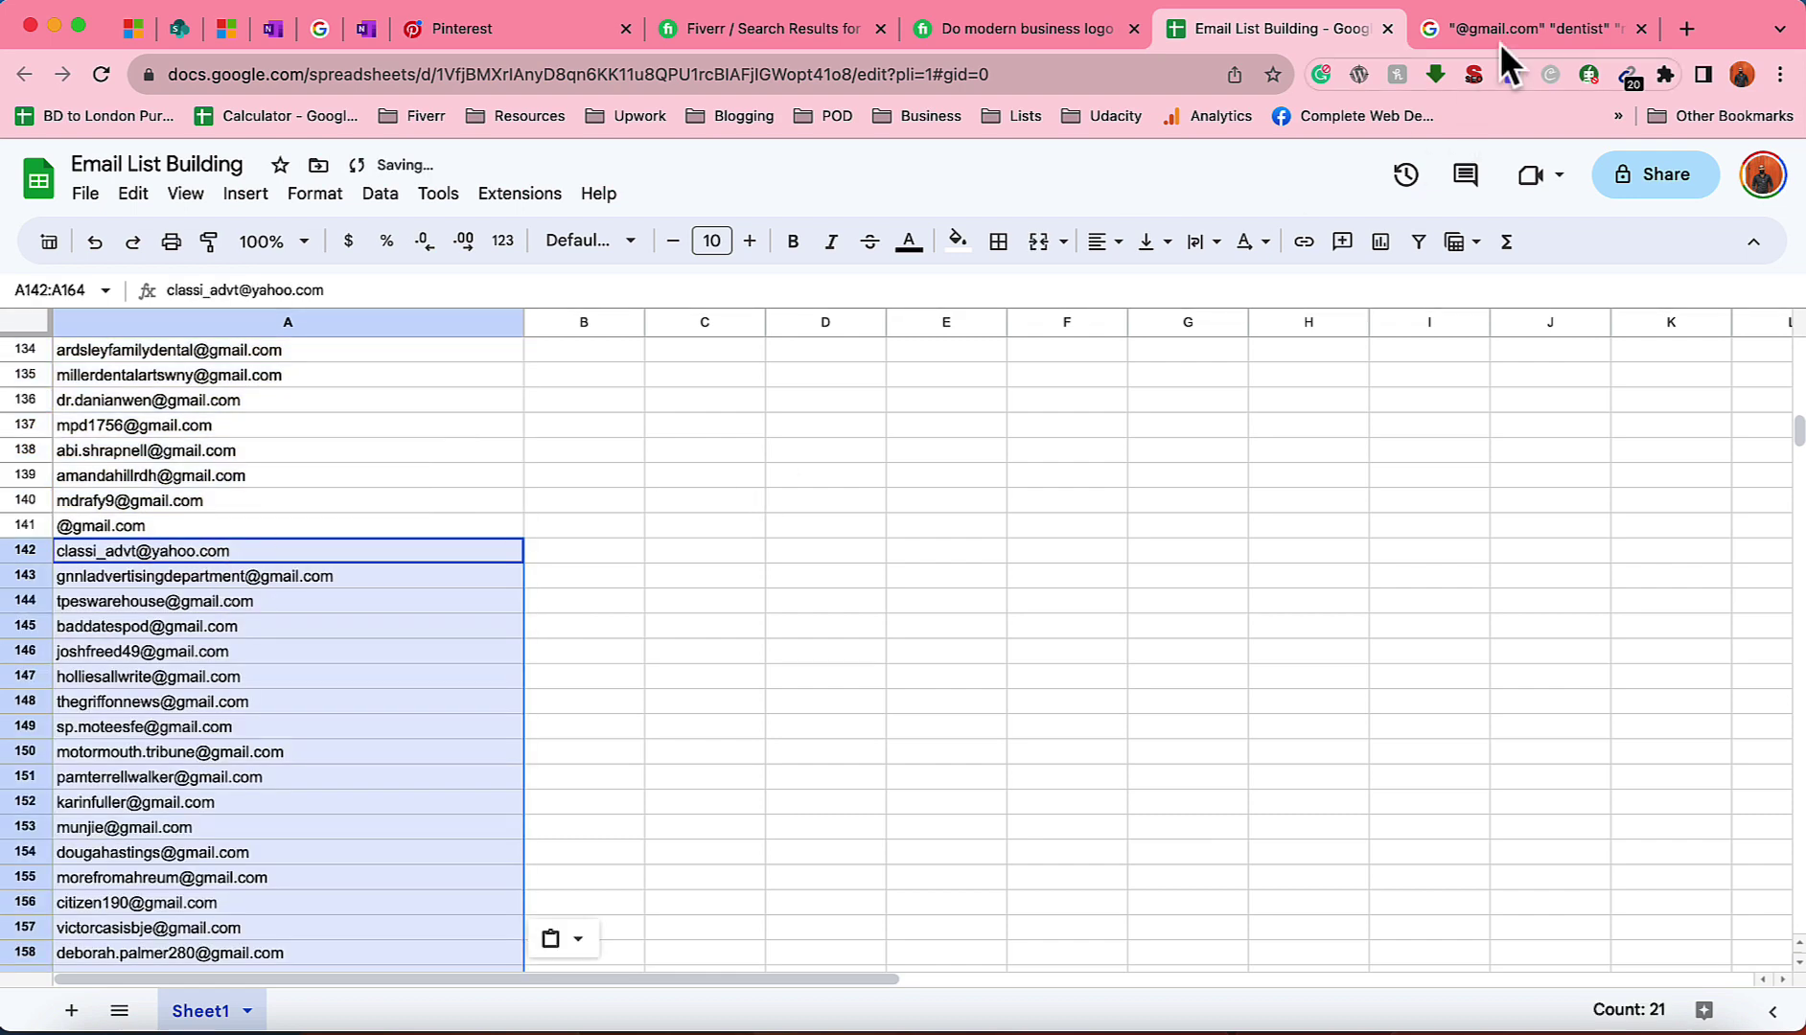
click(1513, 31)
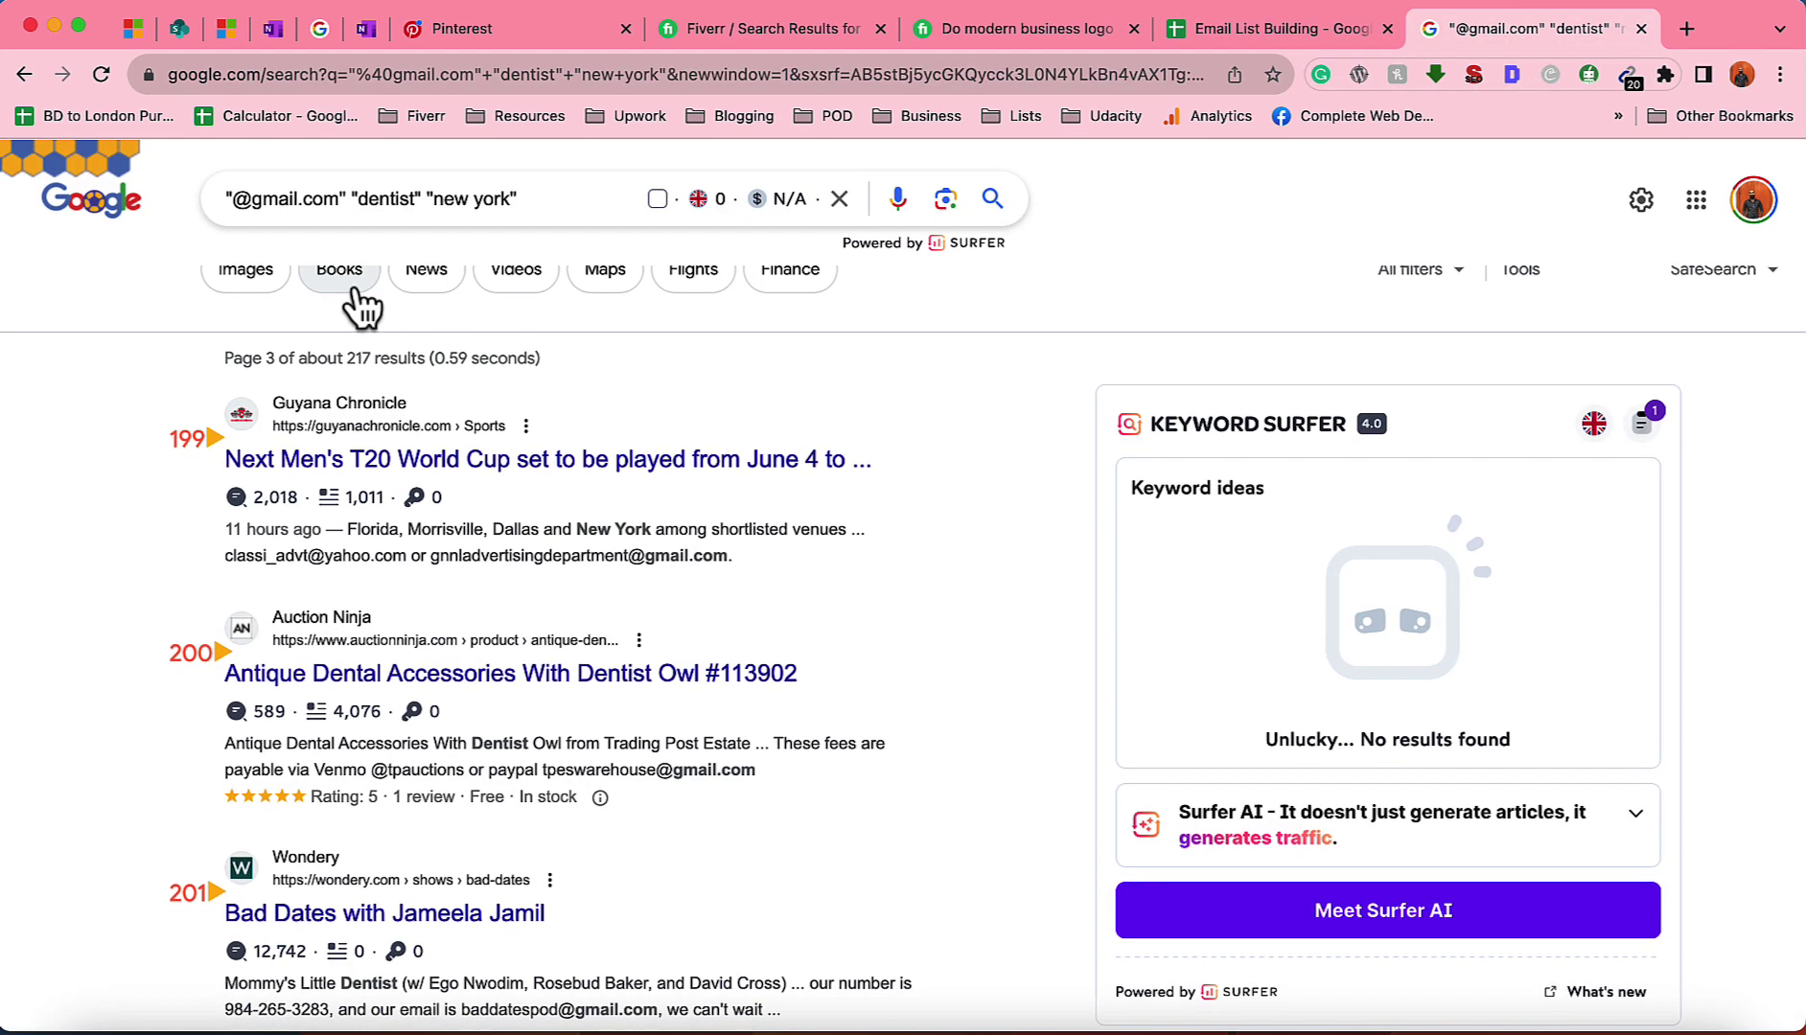
Change the query's city from "new york" to "atlanta" and search
drag(449, 197, 491, 197)
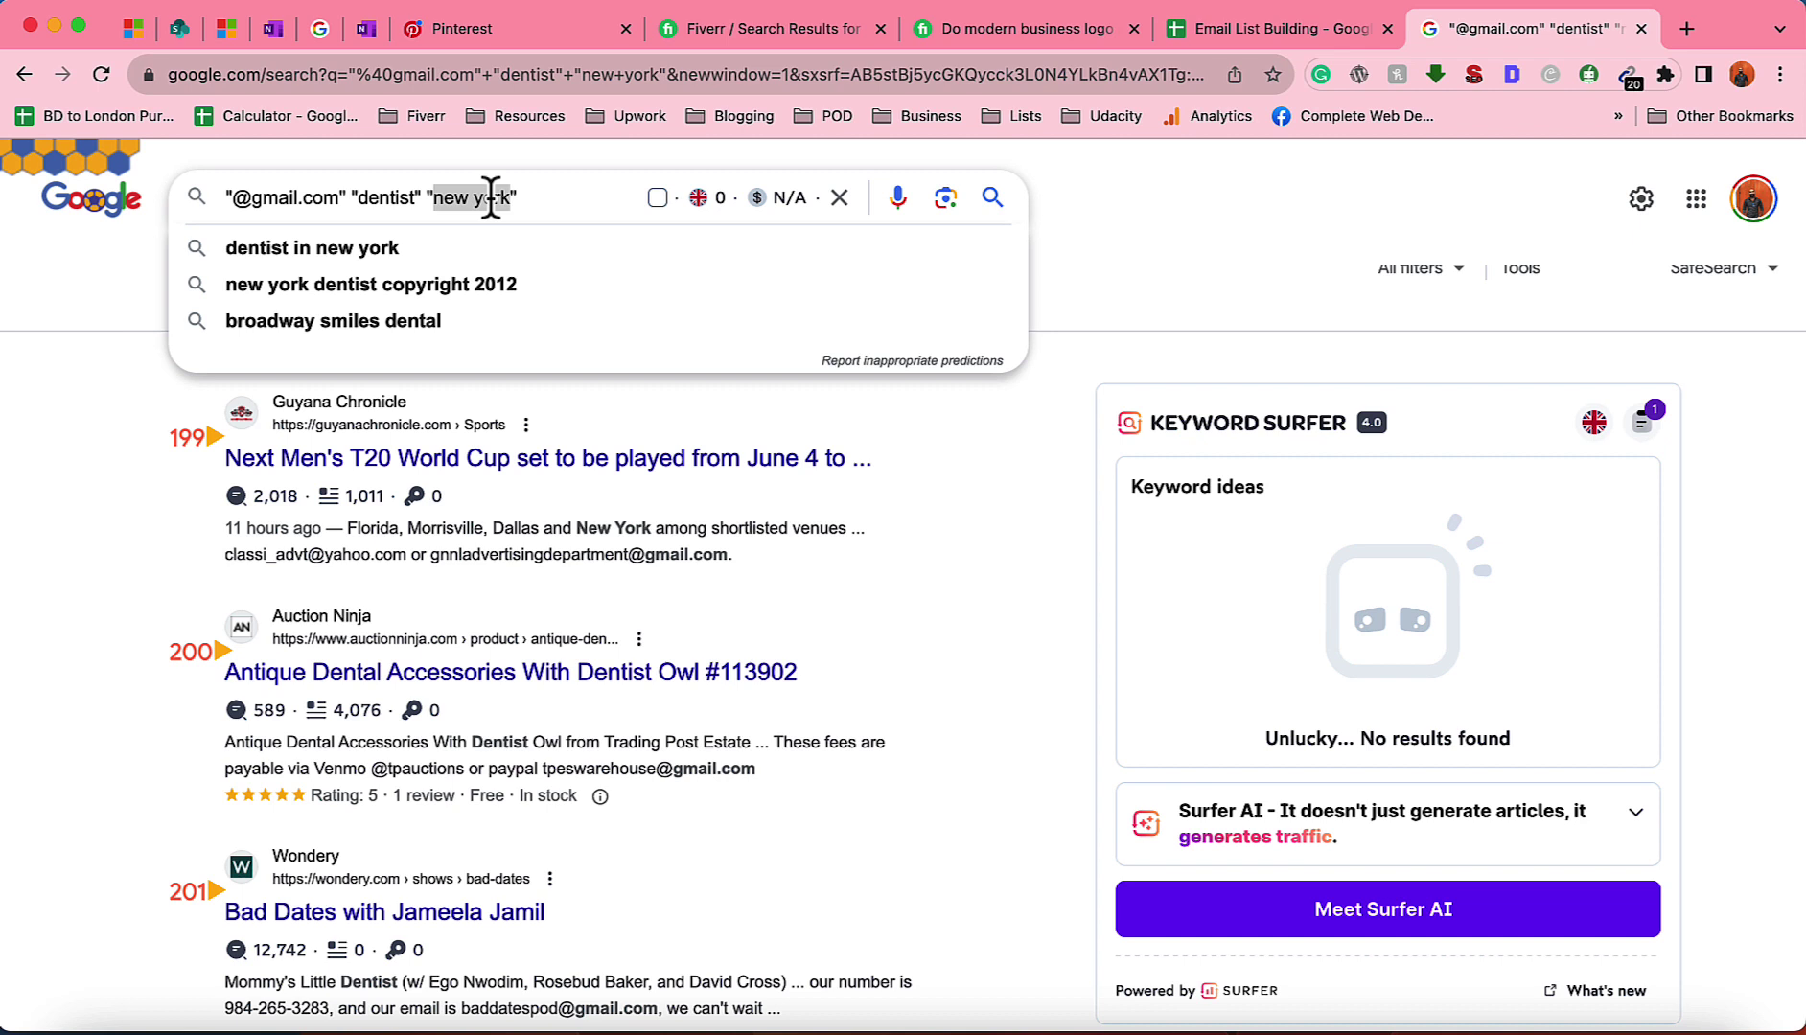
text(atlnat)
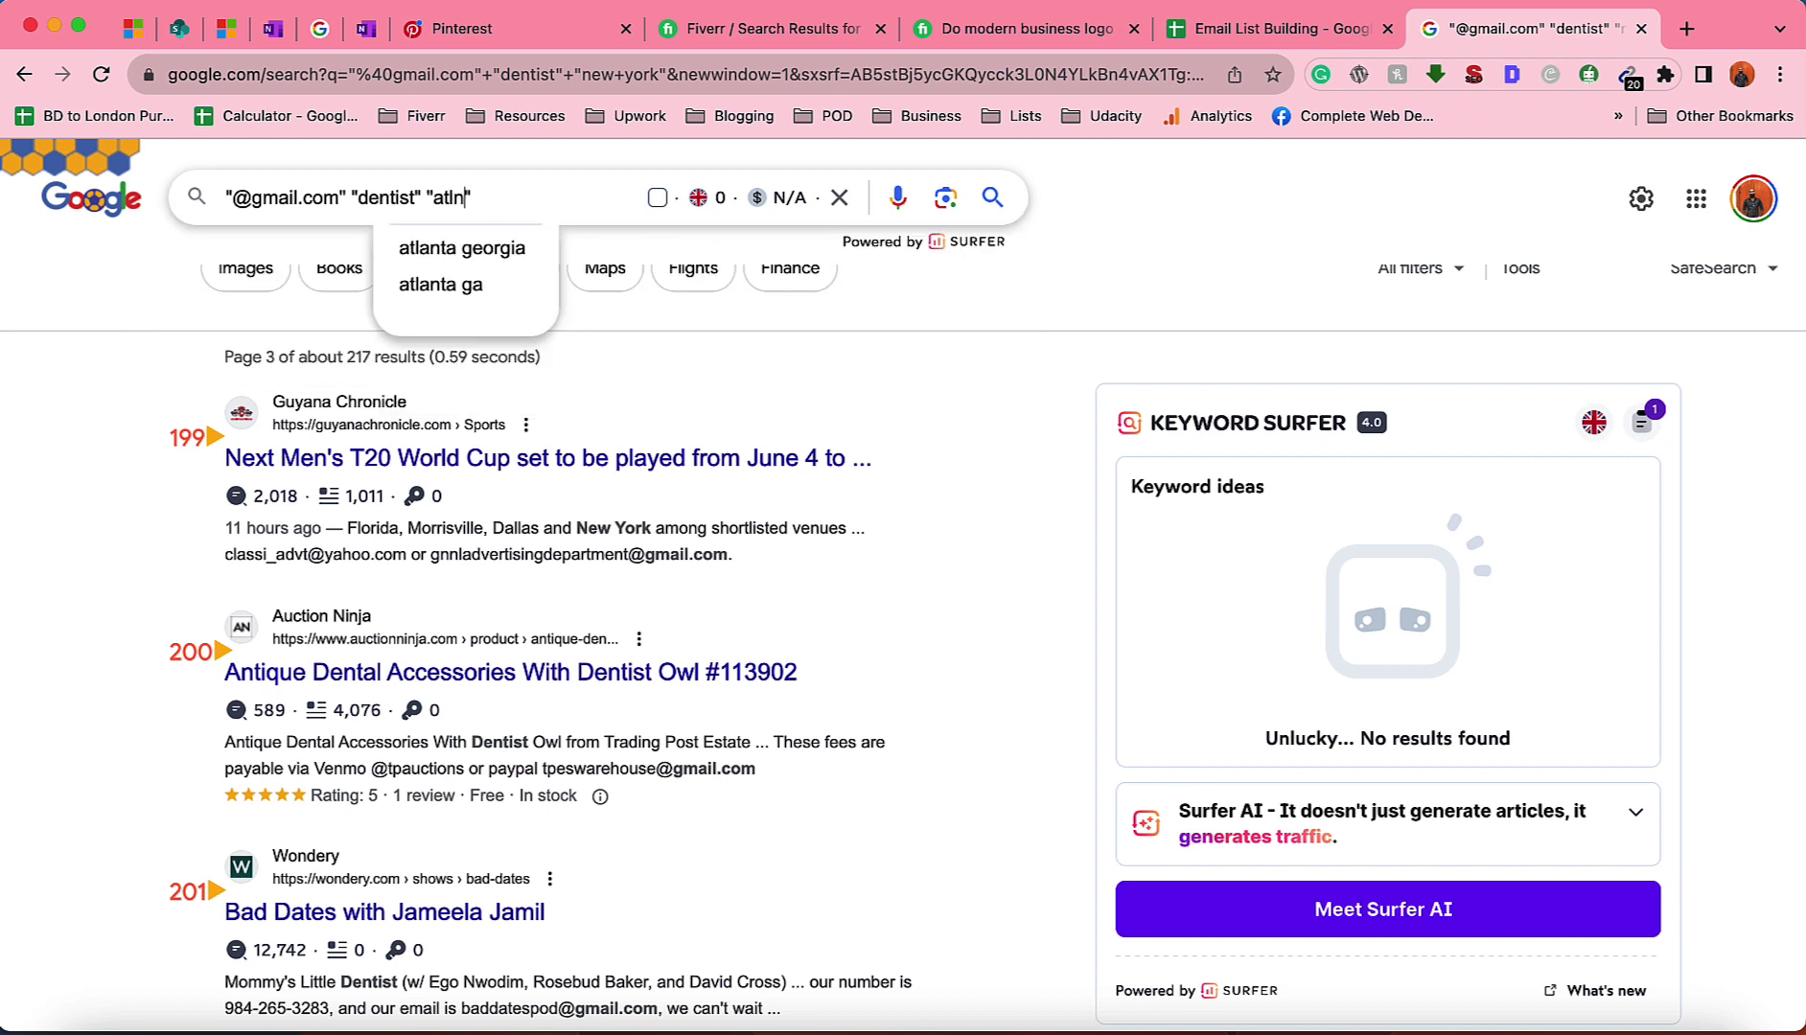
key(BackSpace)
key(BackSpace)
key(BackSpace)
text(anta)
key(Return)
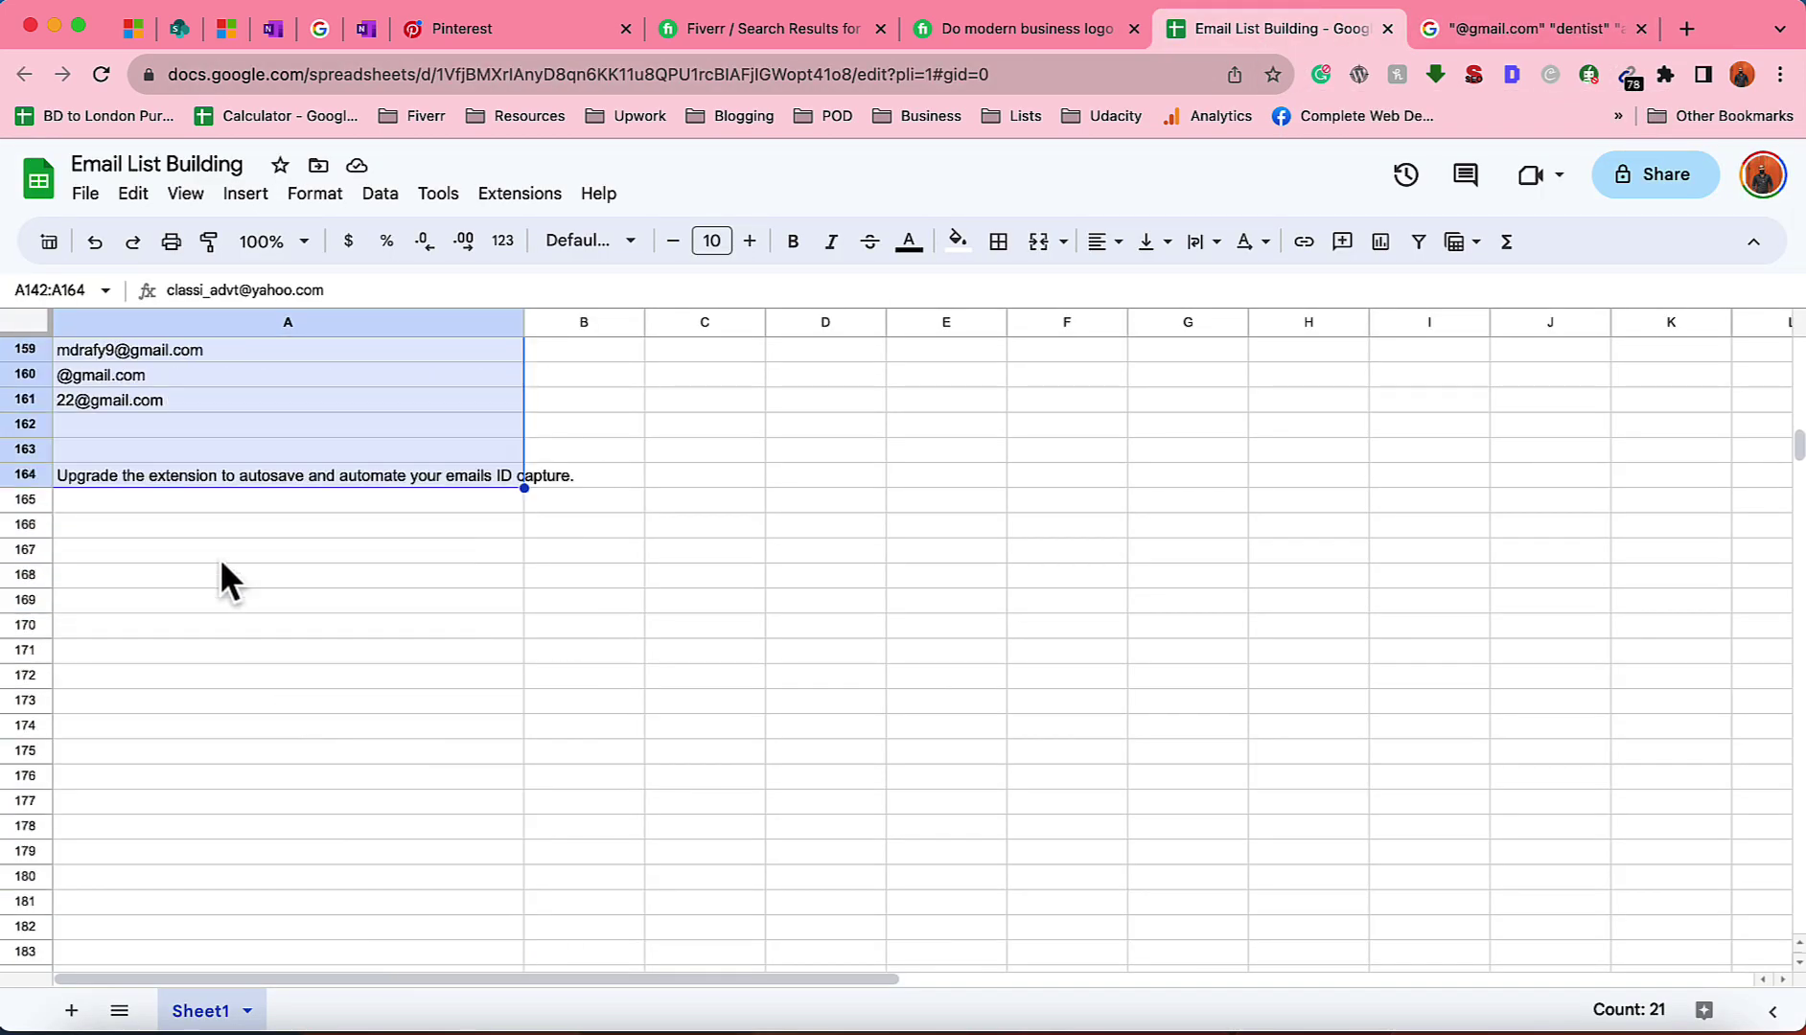
Paste the Atlanta dentist addresses into column A starting at A160
click(199, 411)
click(203, 373)
key(super+v)
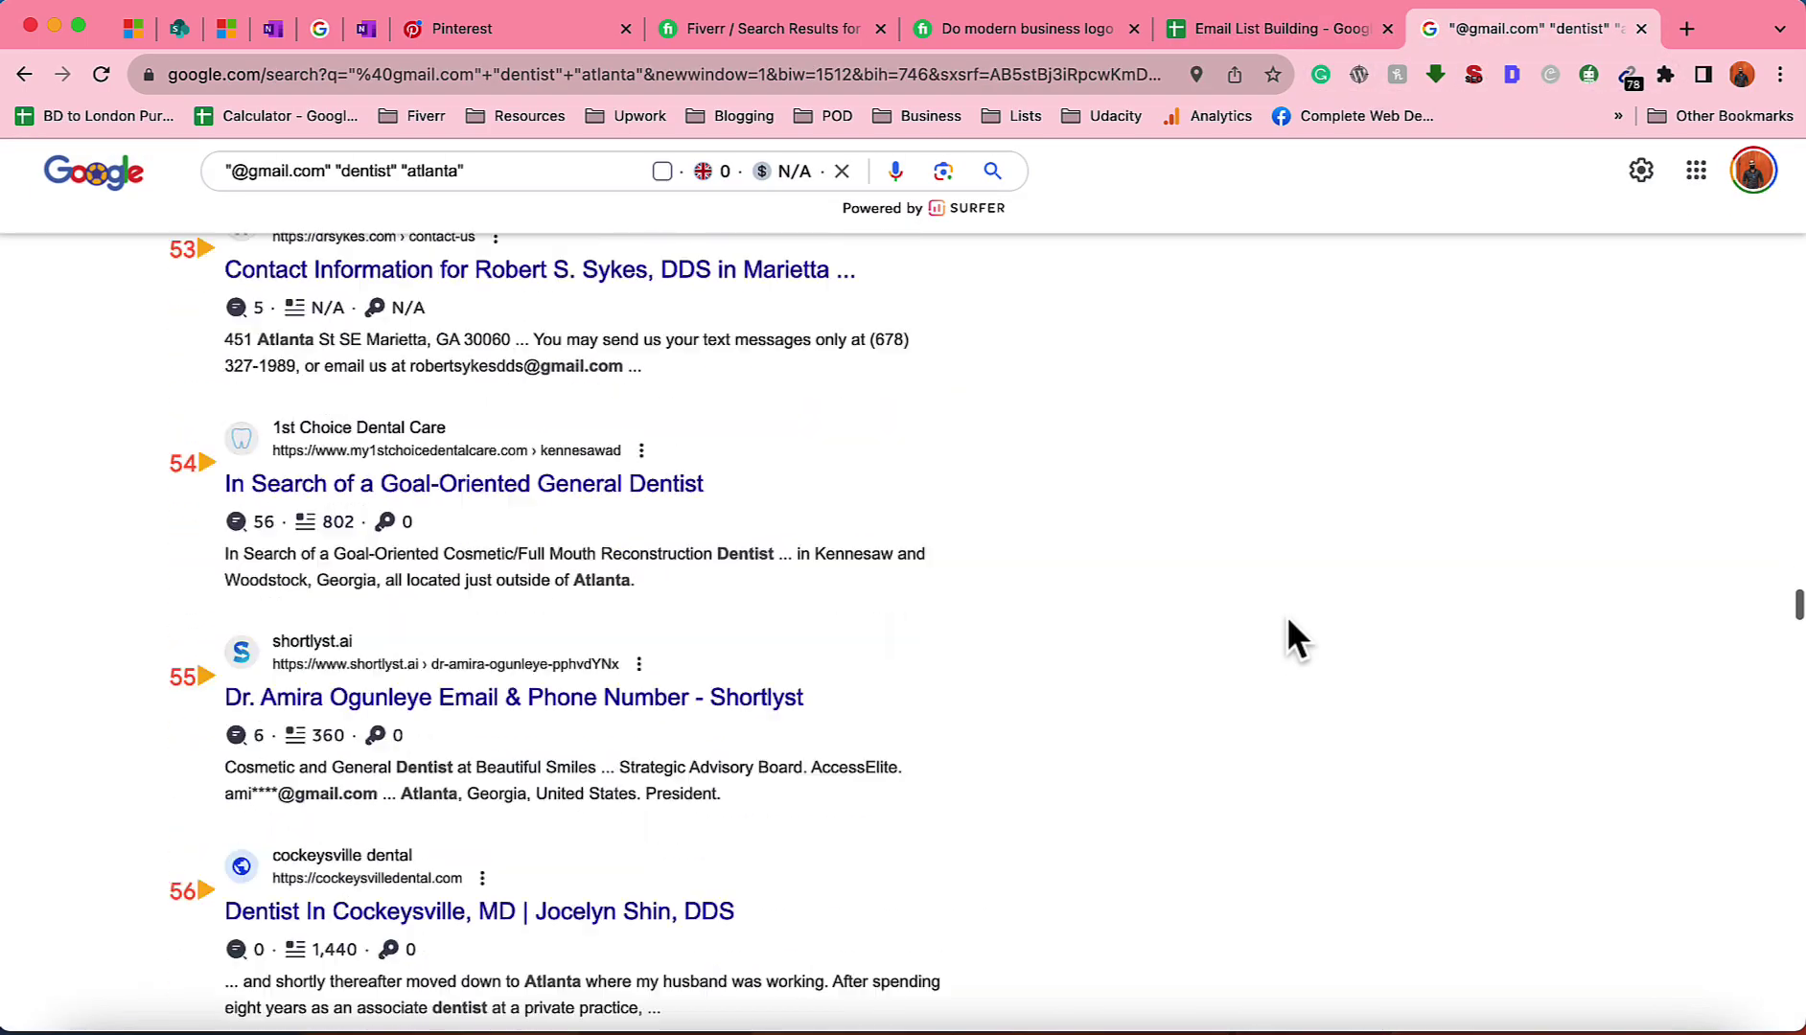
scroll(1287, 621, down, 15)
scroll(1289, 614, up, 15)
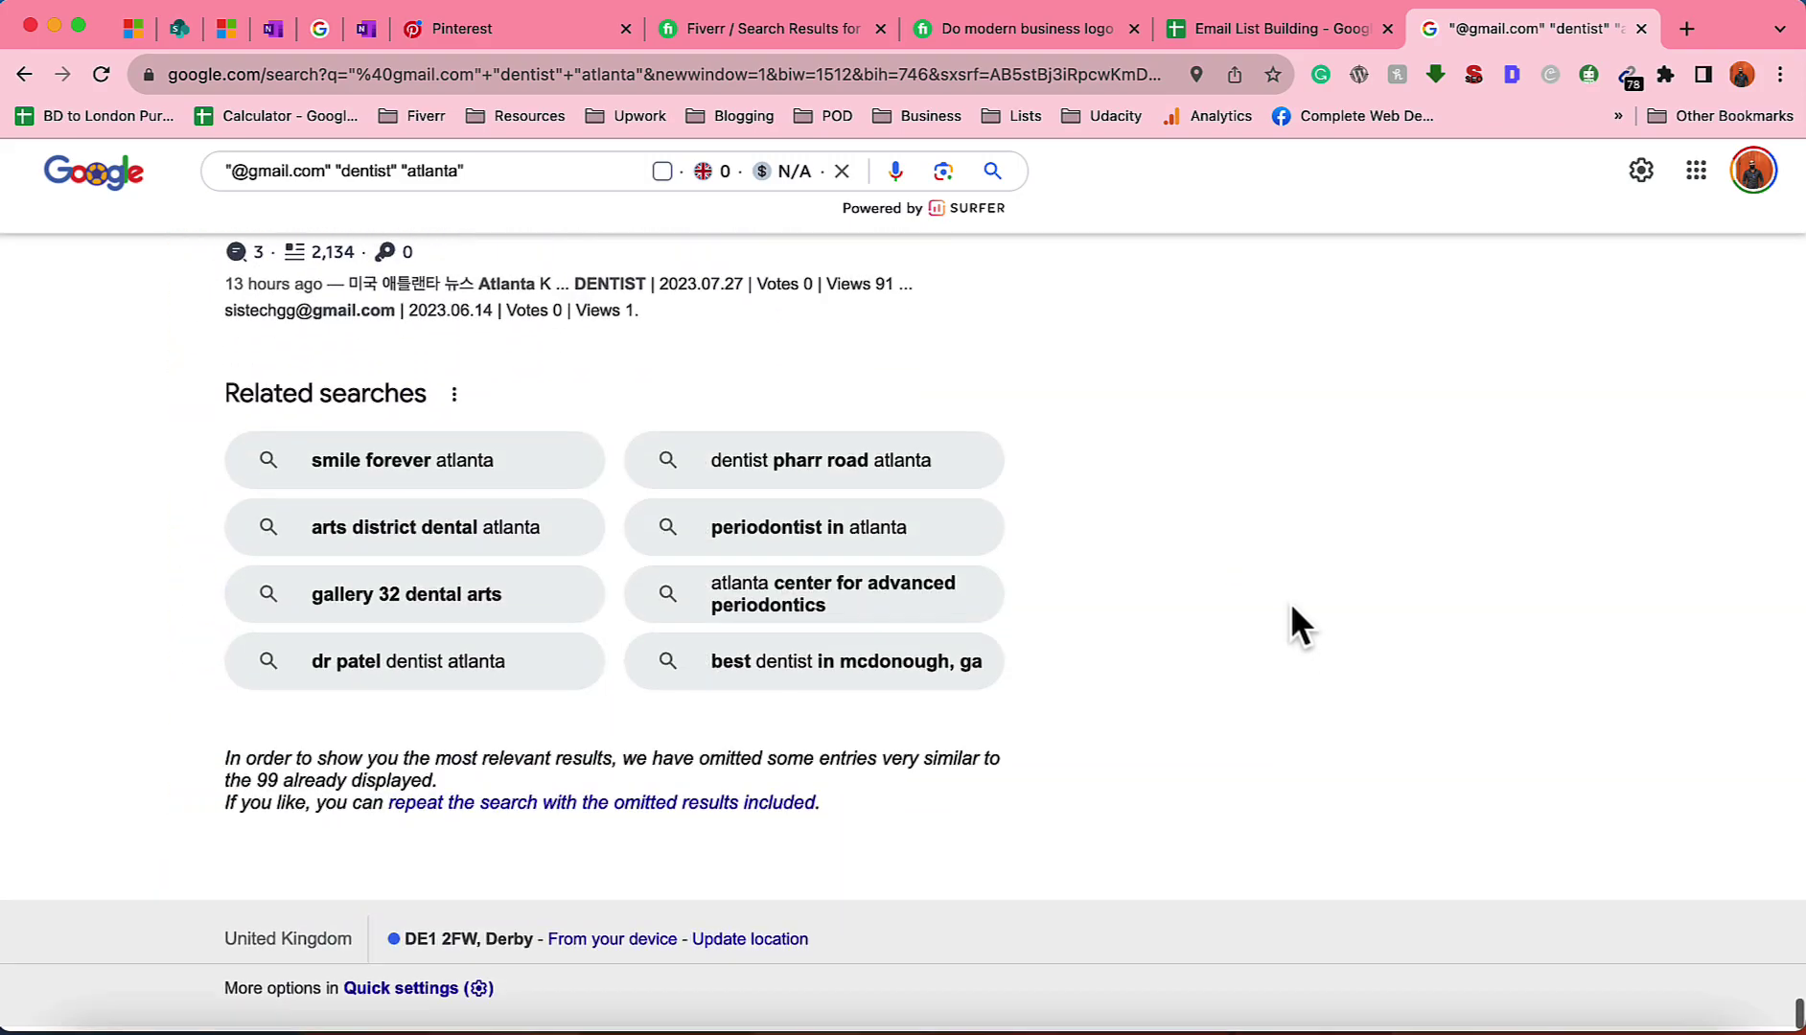
scroll(1291, 607, up, 20)
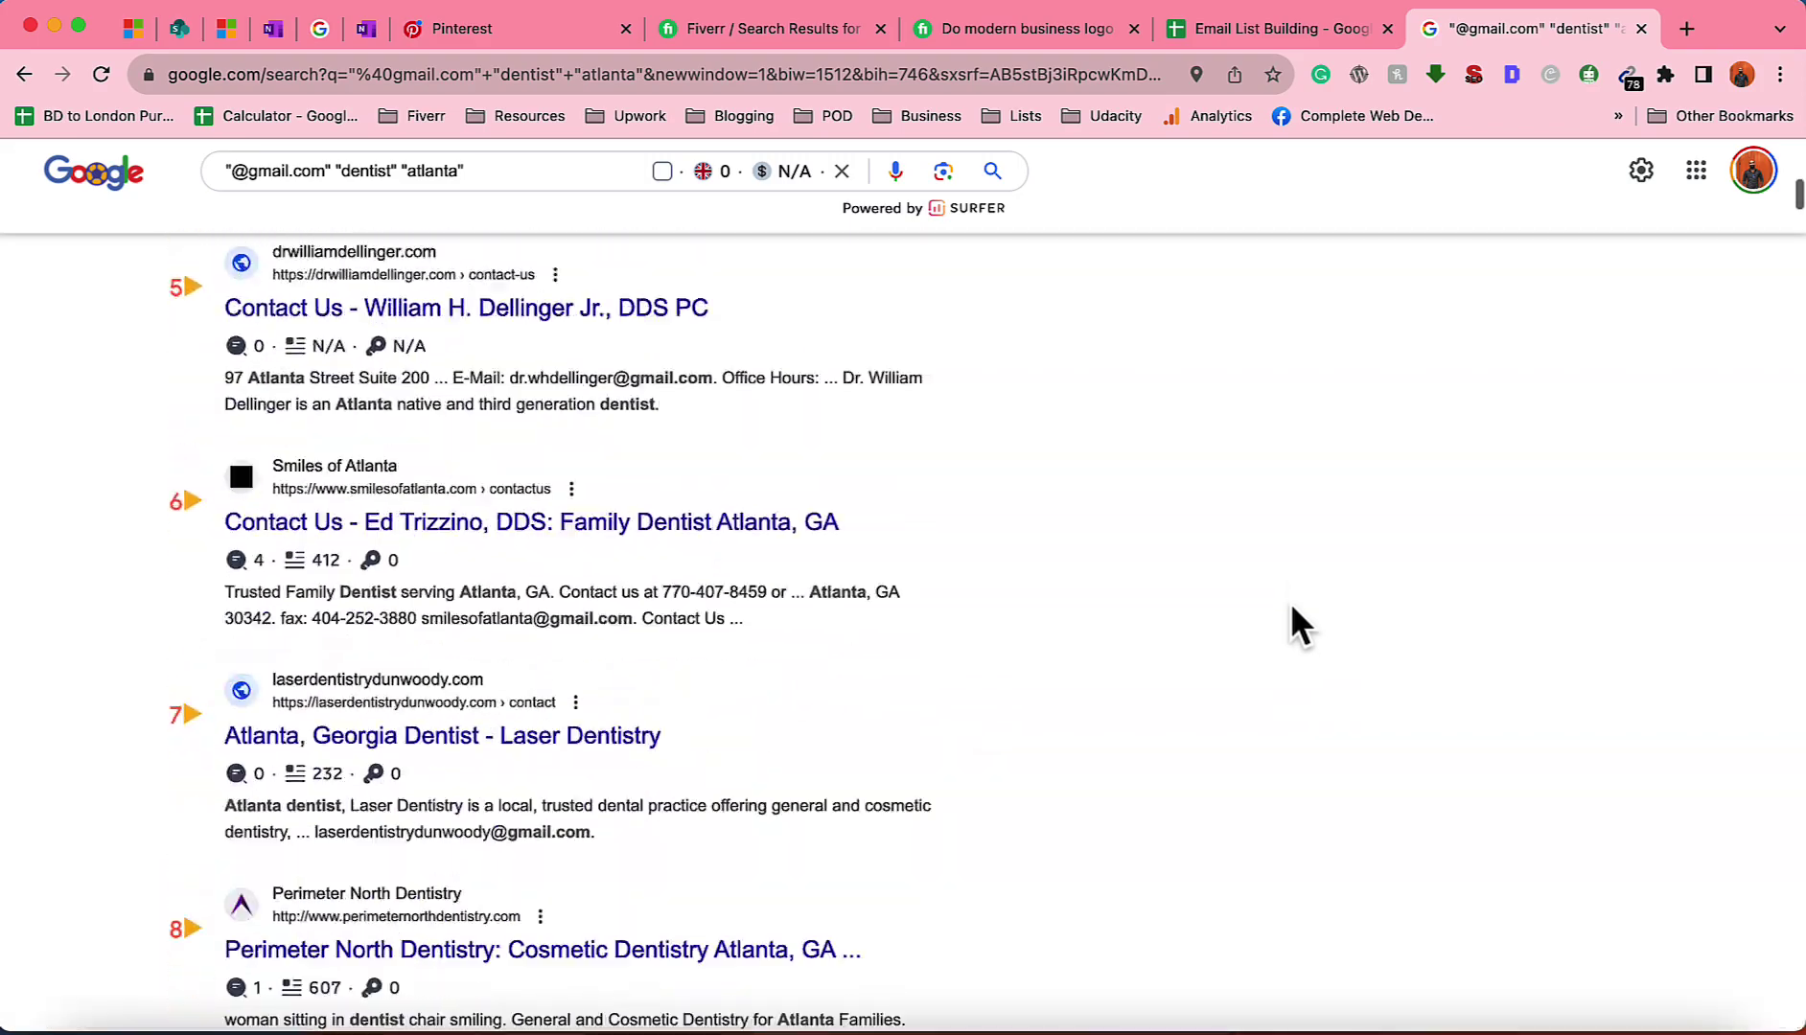
Search Google for 'usa cities list' in a new tab
click(1686, 31)
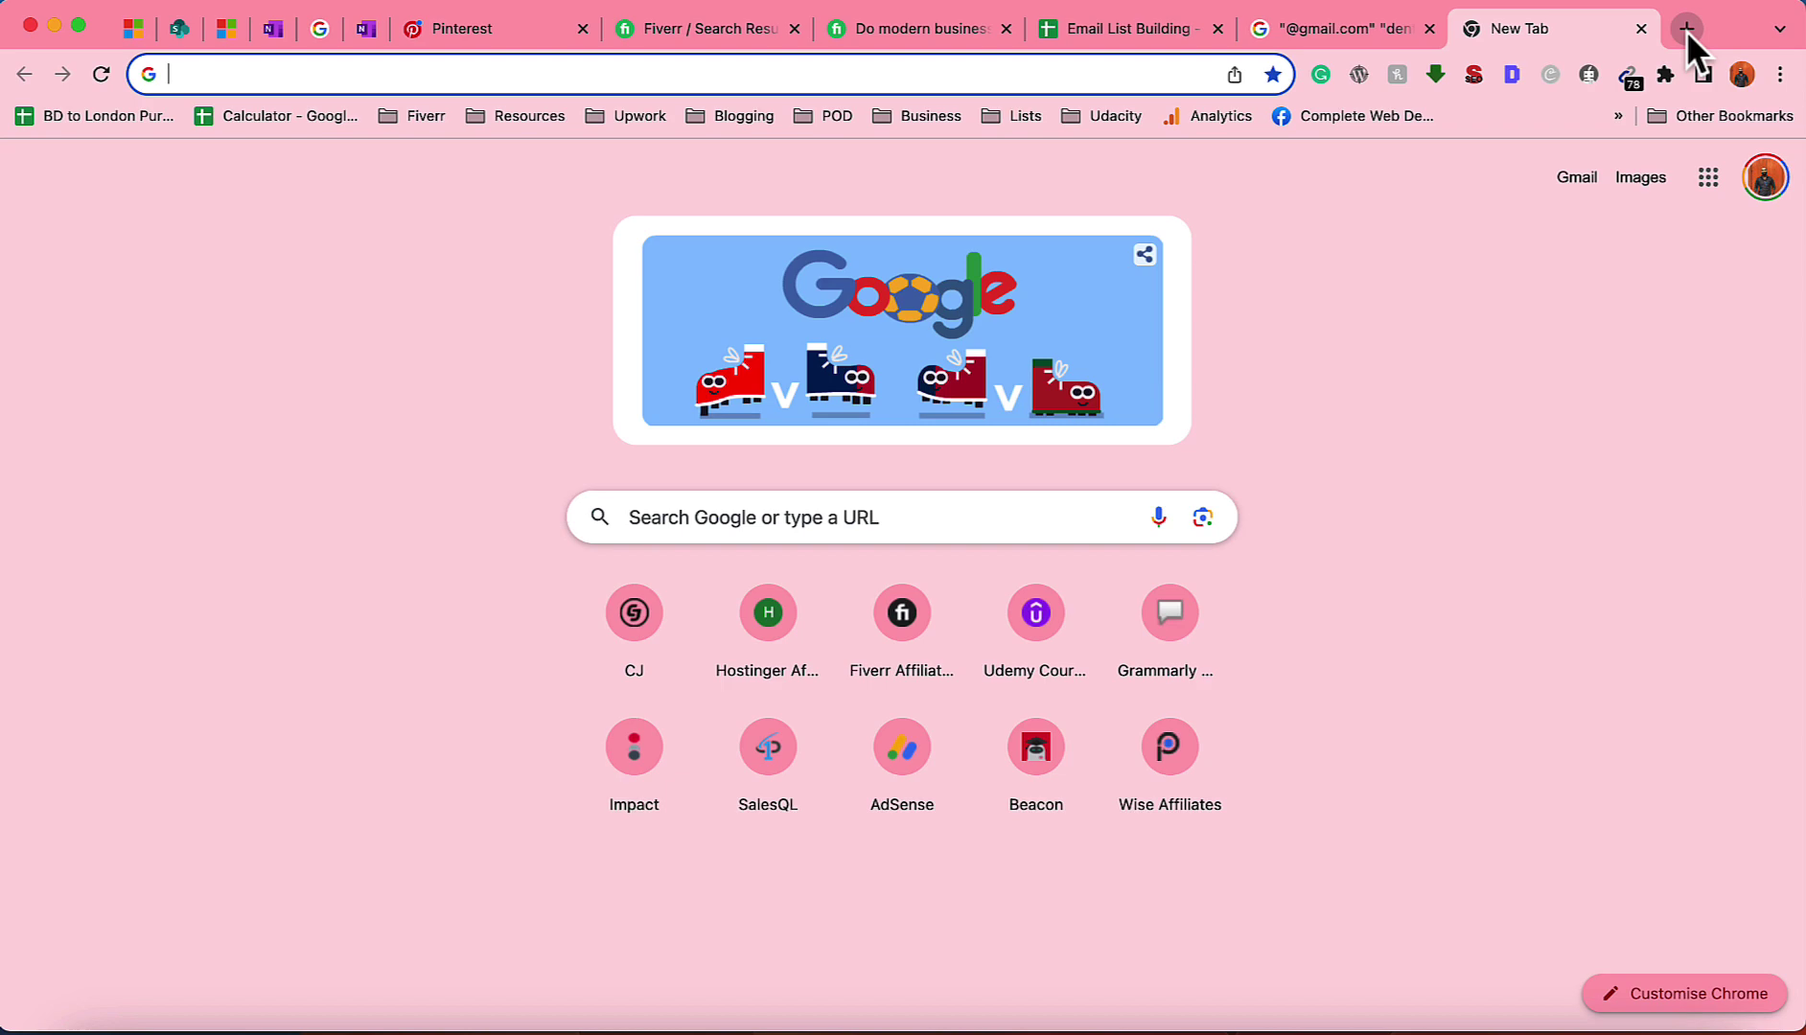
text(usa citi)
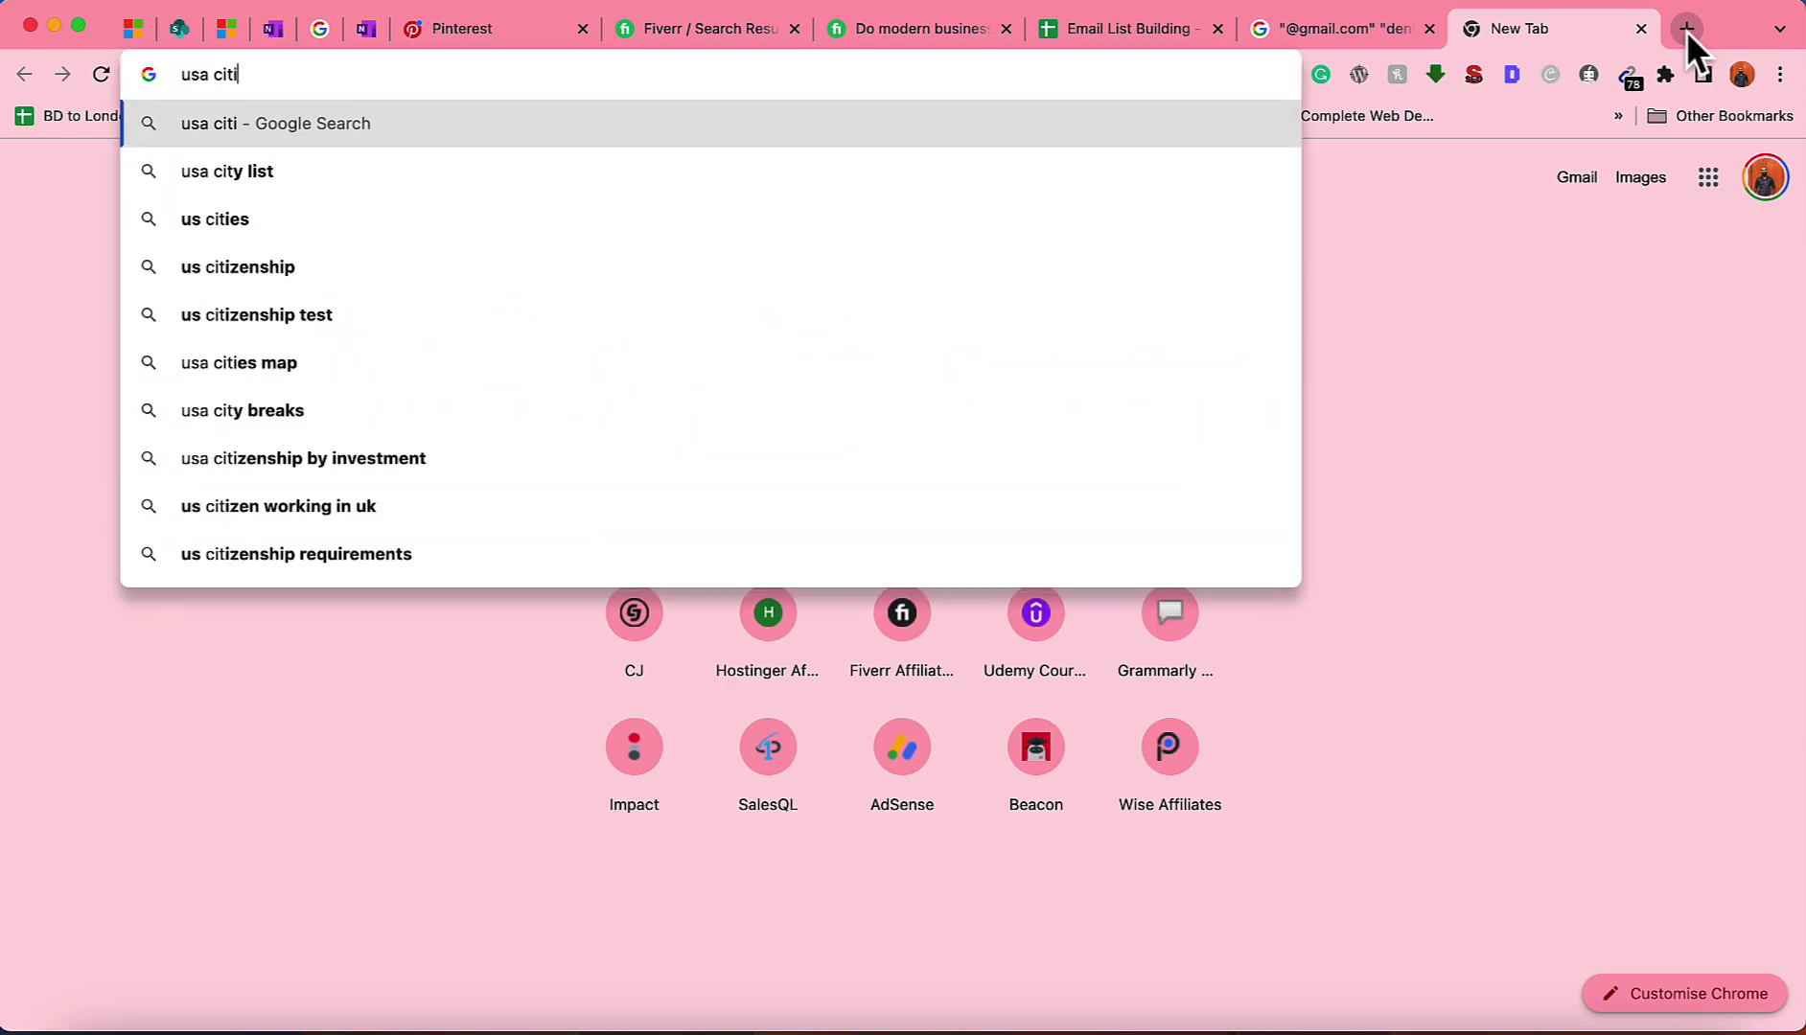
text(es list)
key(Return)
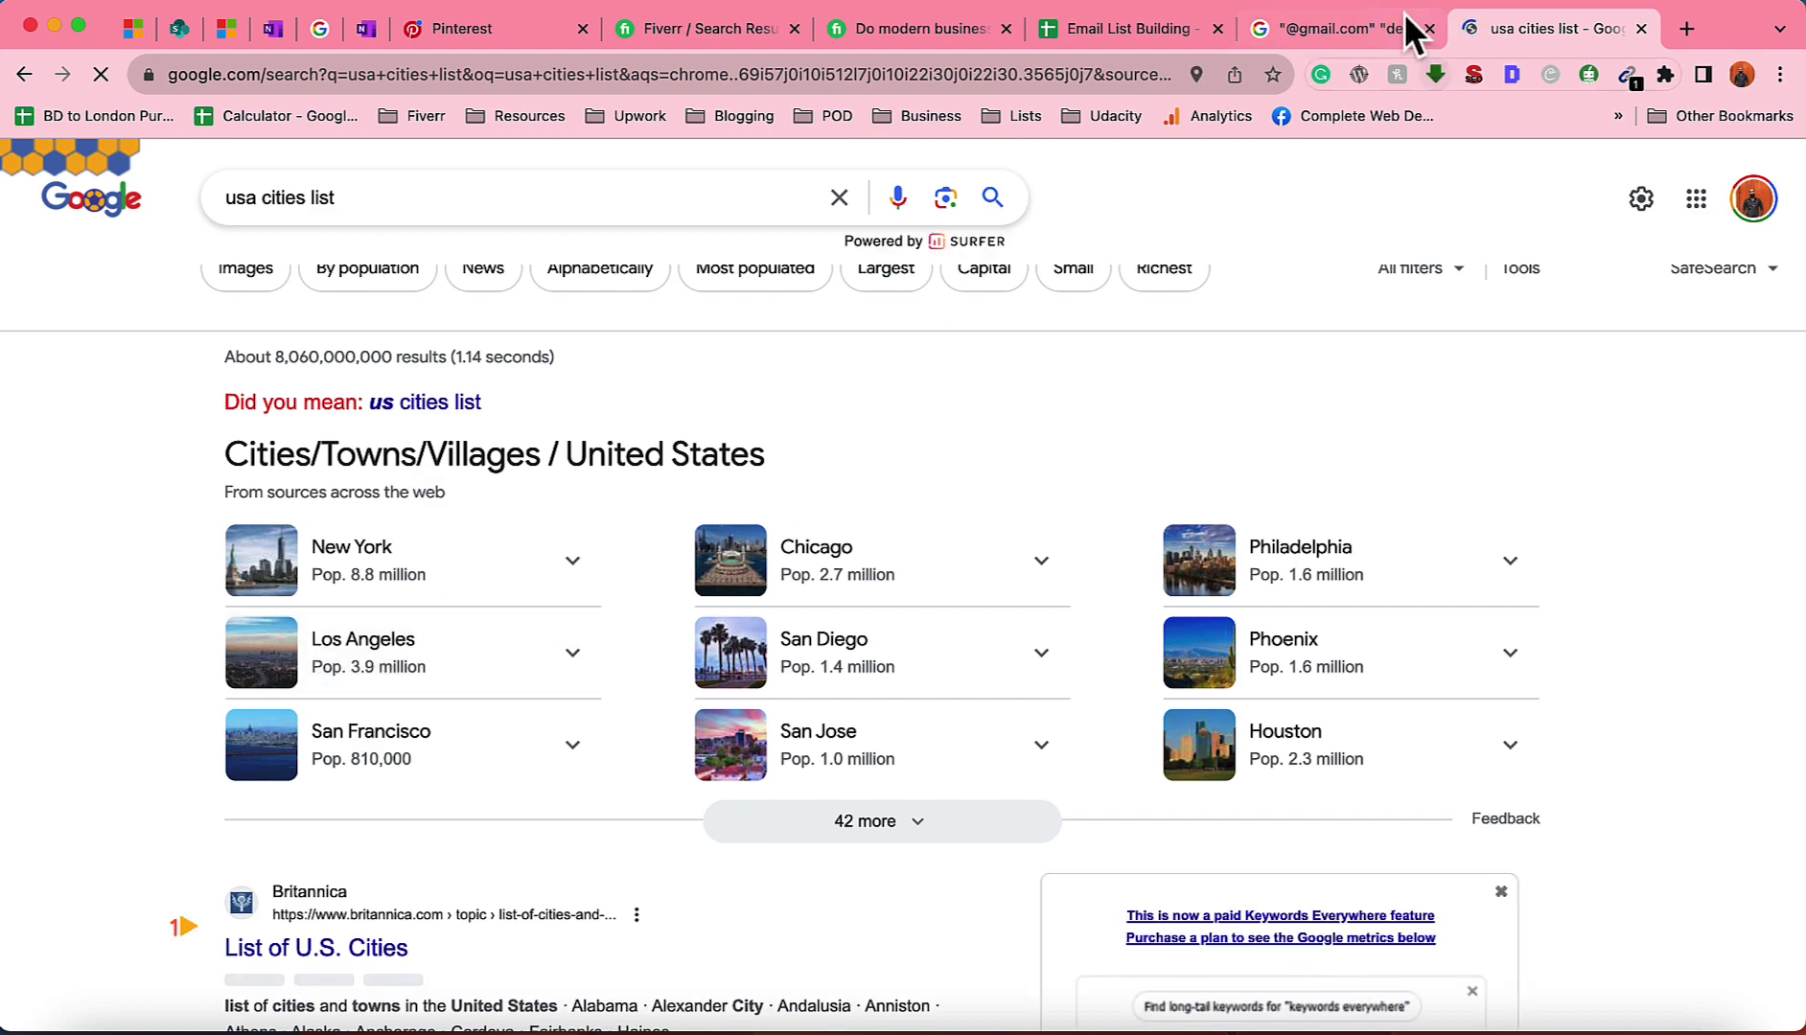
Rerun the dentist gmail search with the city changed to 'los angeles'
click(1342, 34)
double_click(443, 196)
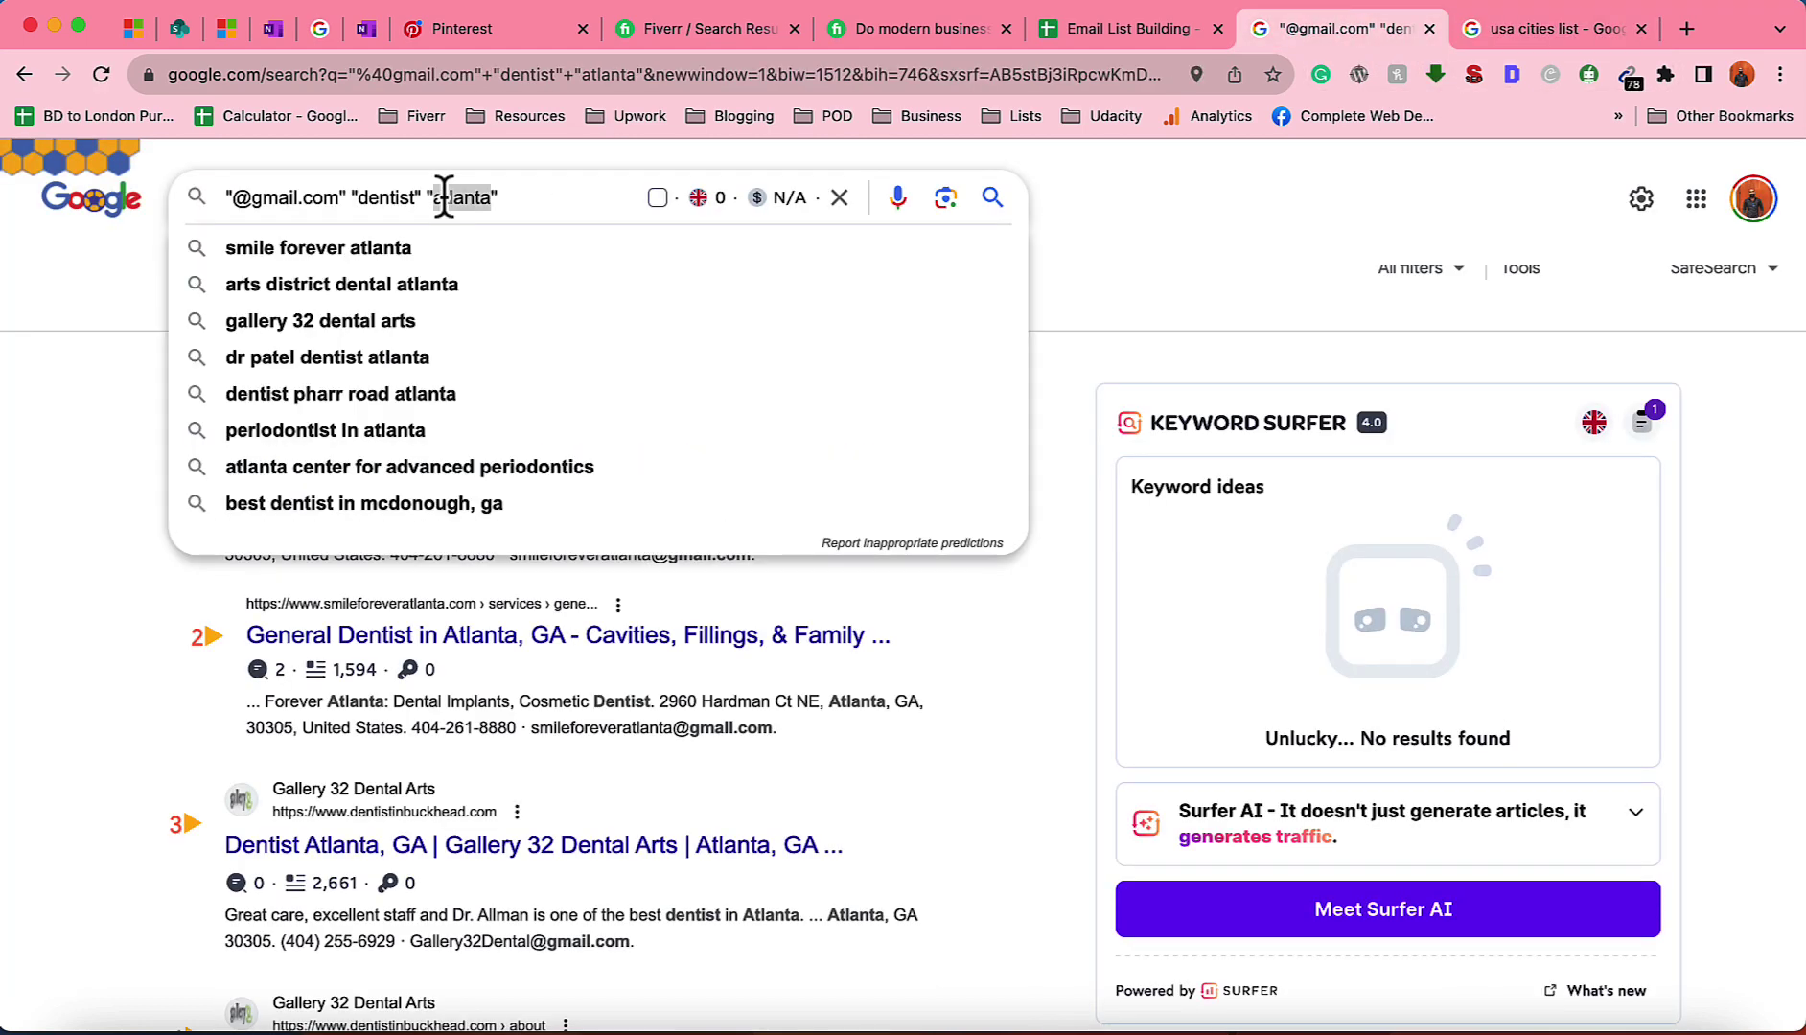
text(los an)
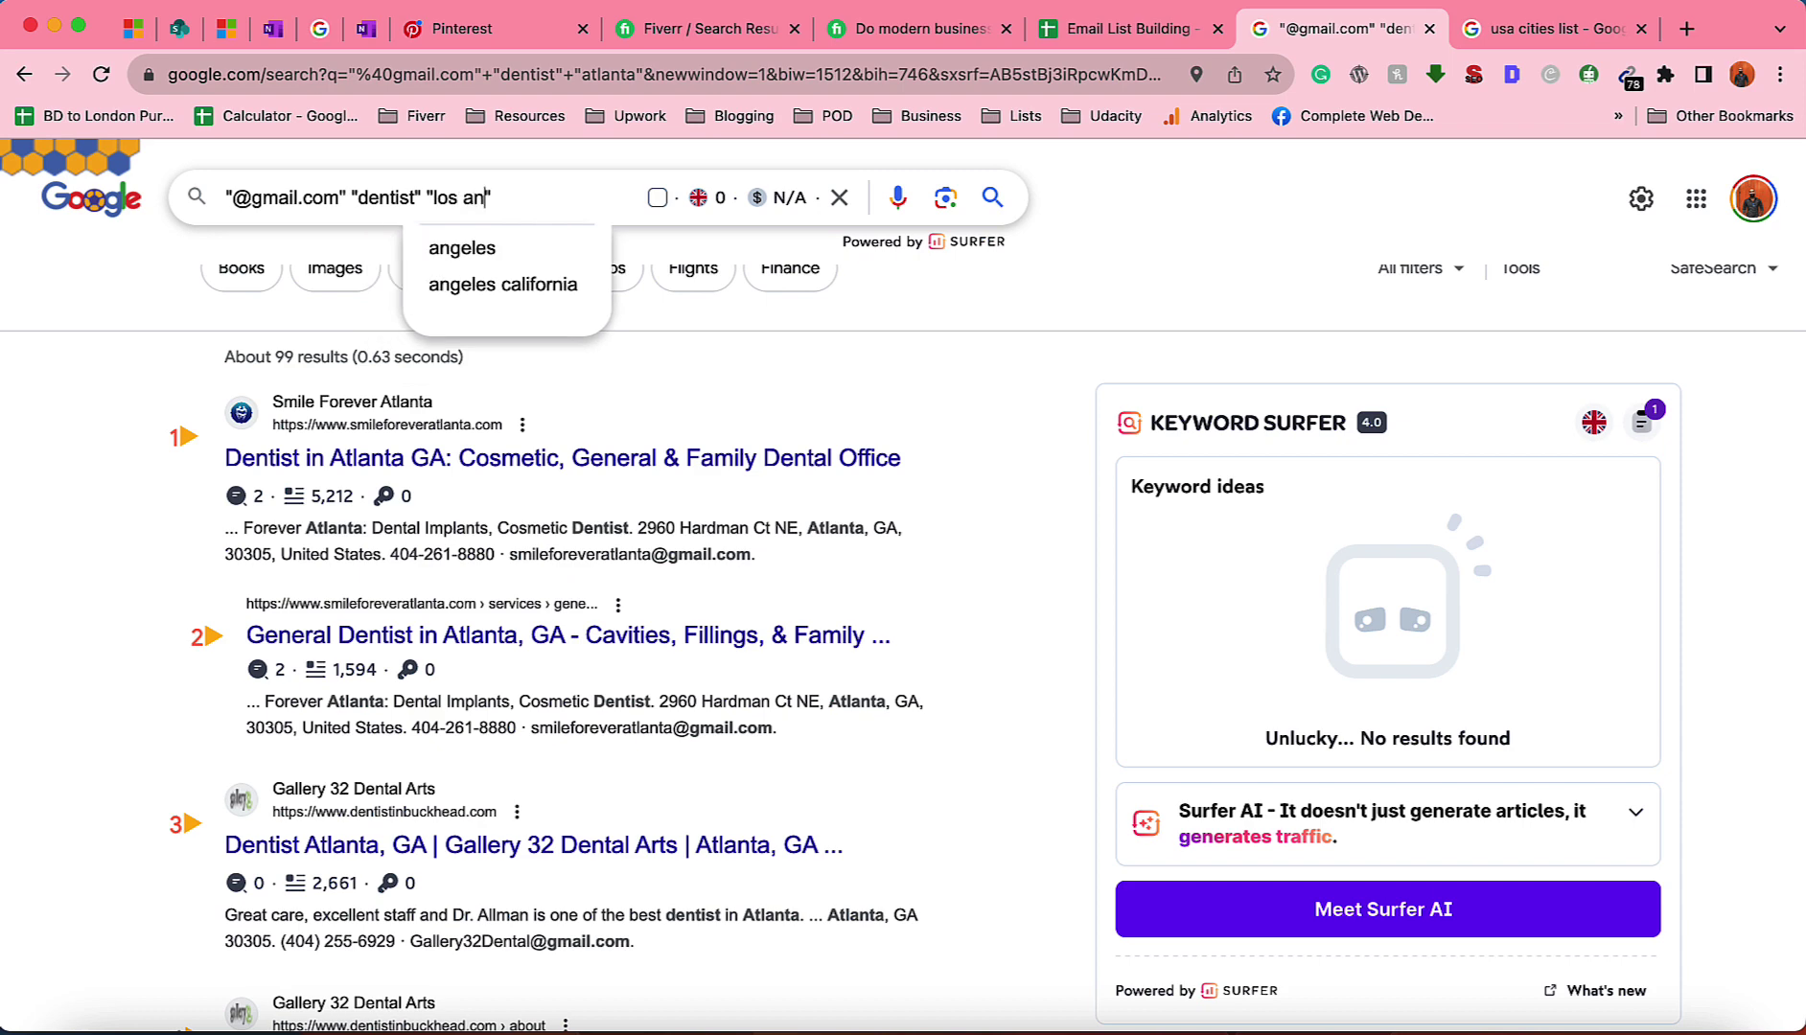
text(geles)
key(Return)
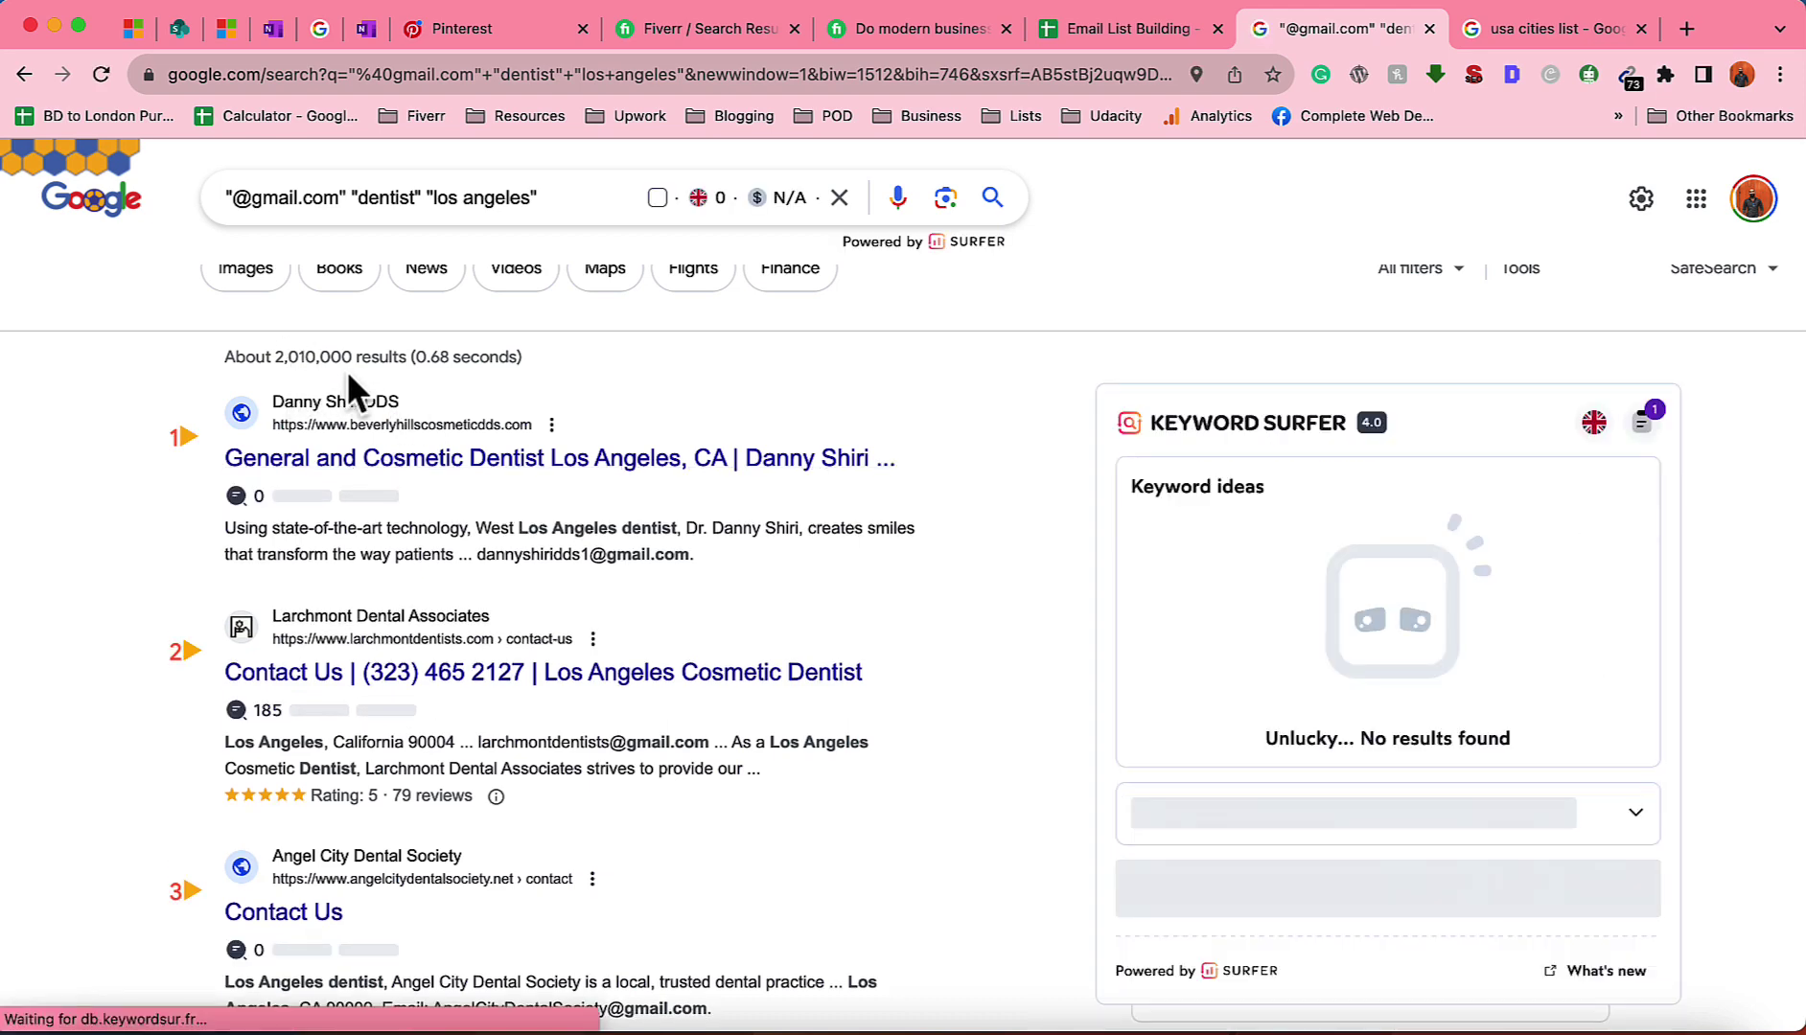
scroll(455, 644, down, 3)
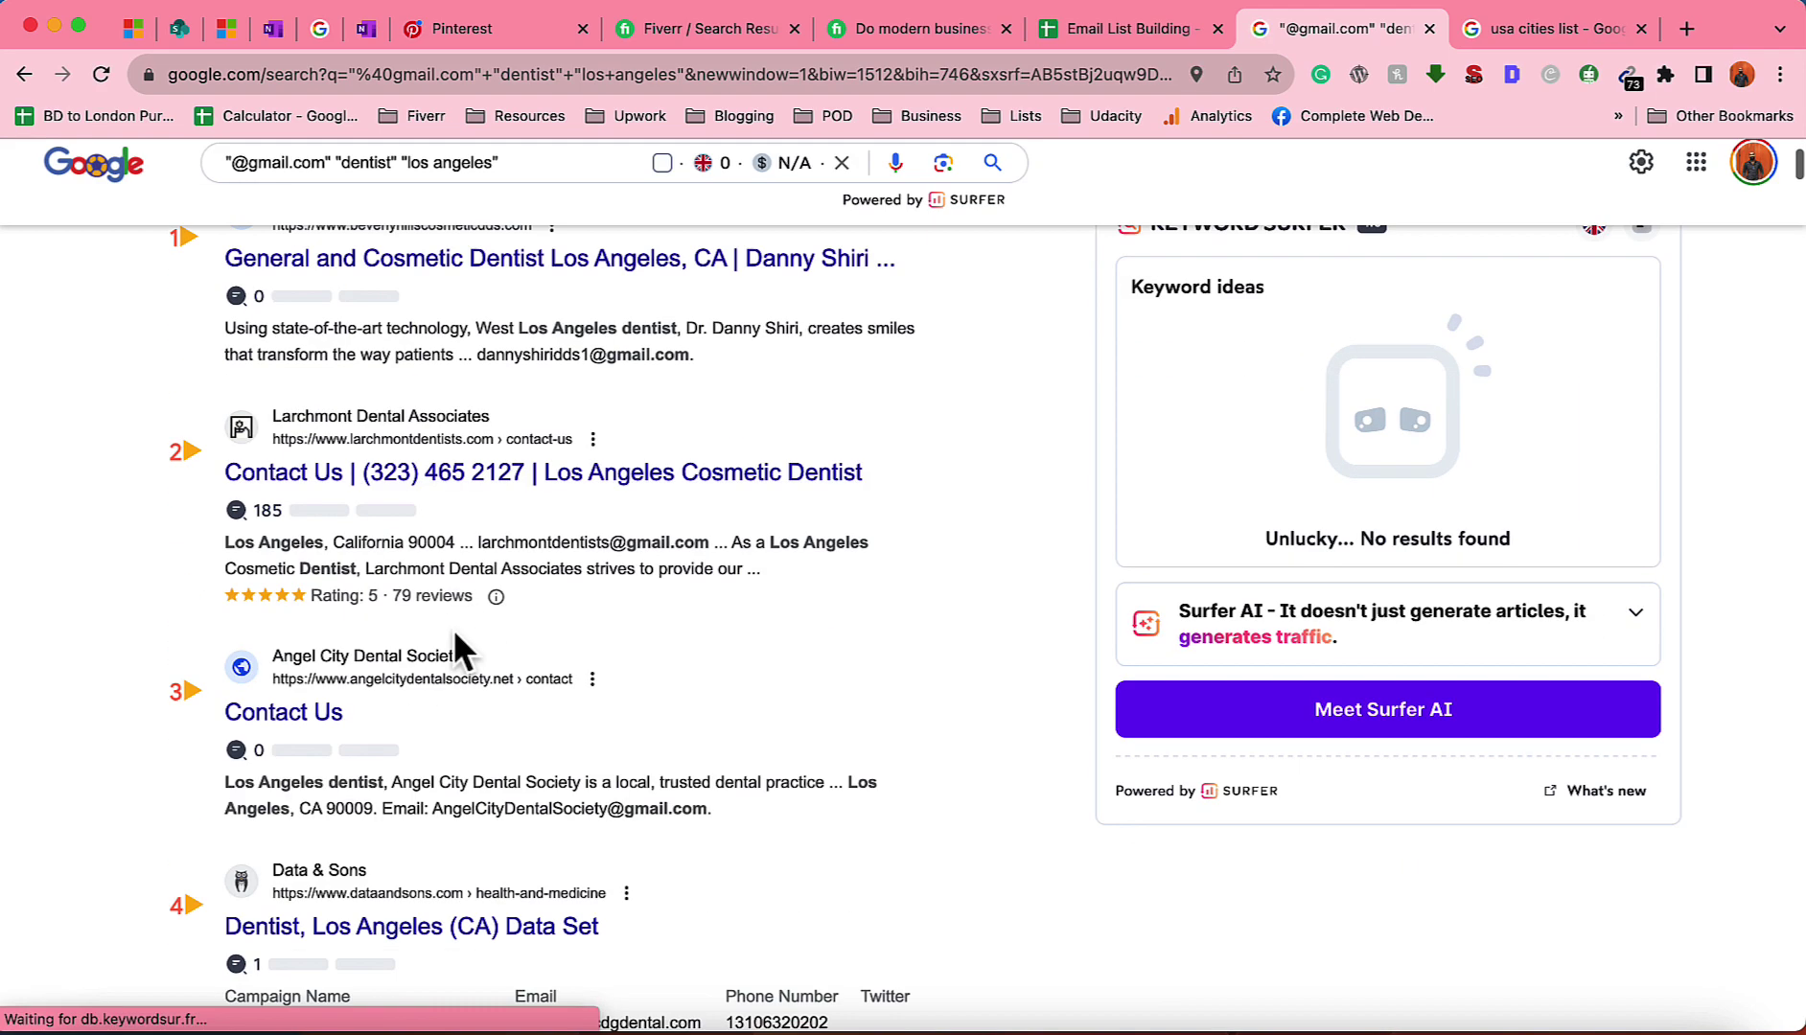
scroll(455, 644, up, 3)
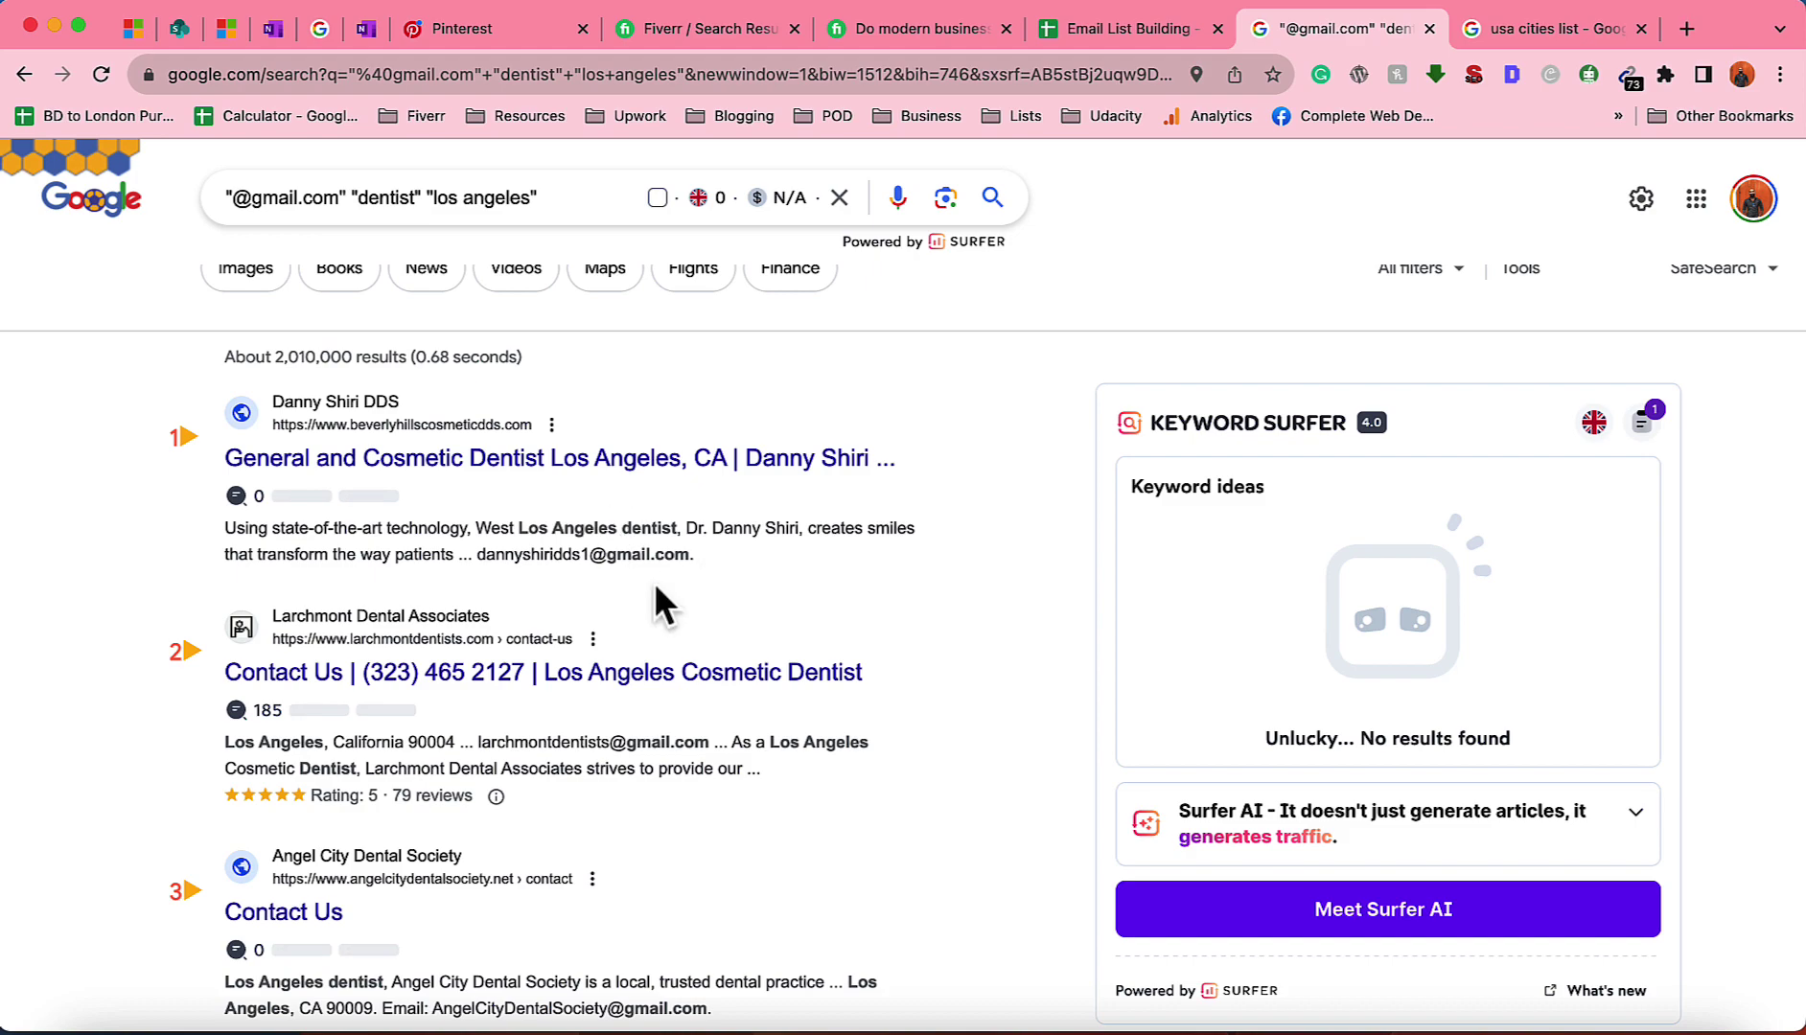
scroll(657, 632, down, 10)
scroll(656, 665, up, 10)
scroll(719, 565, down, 1)
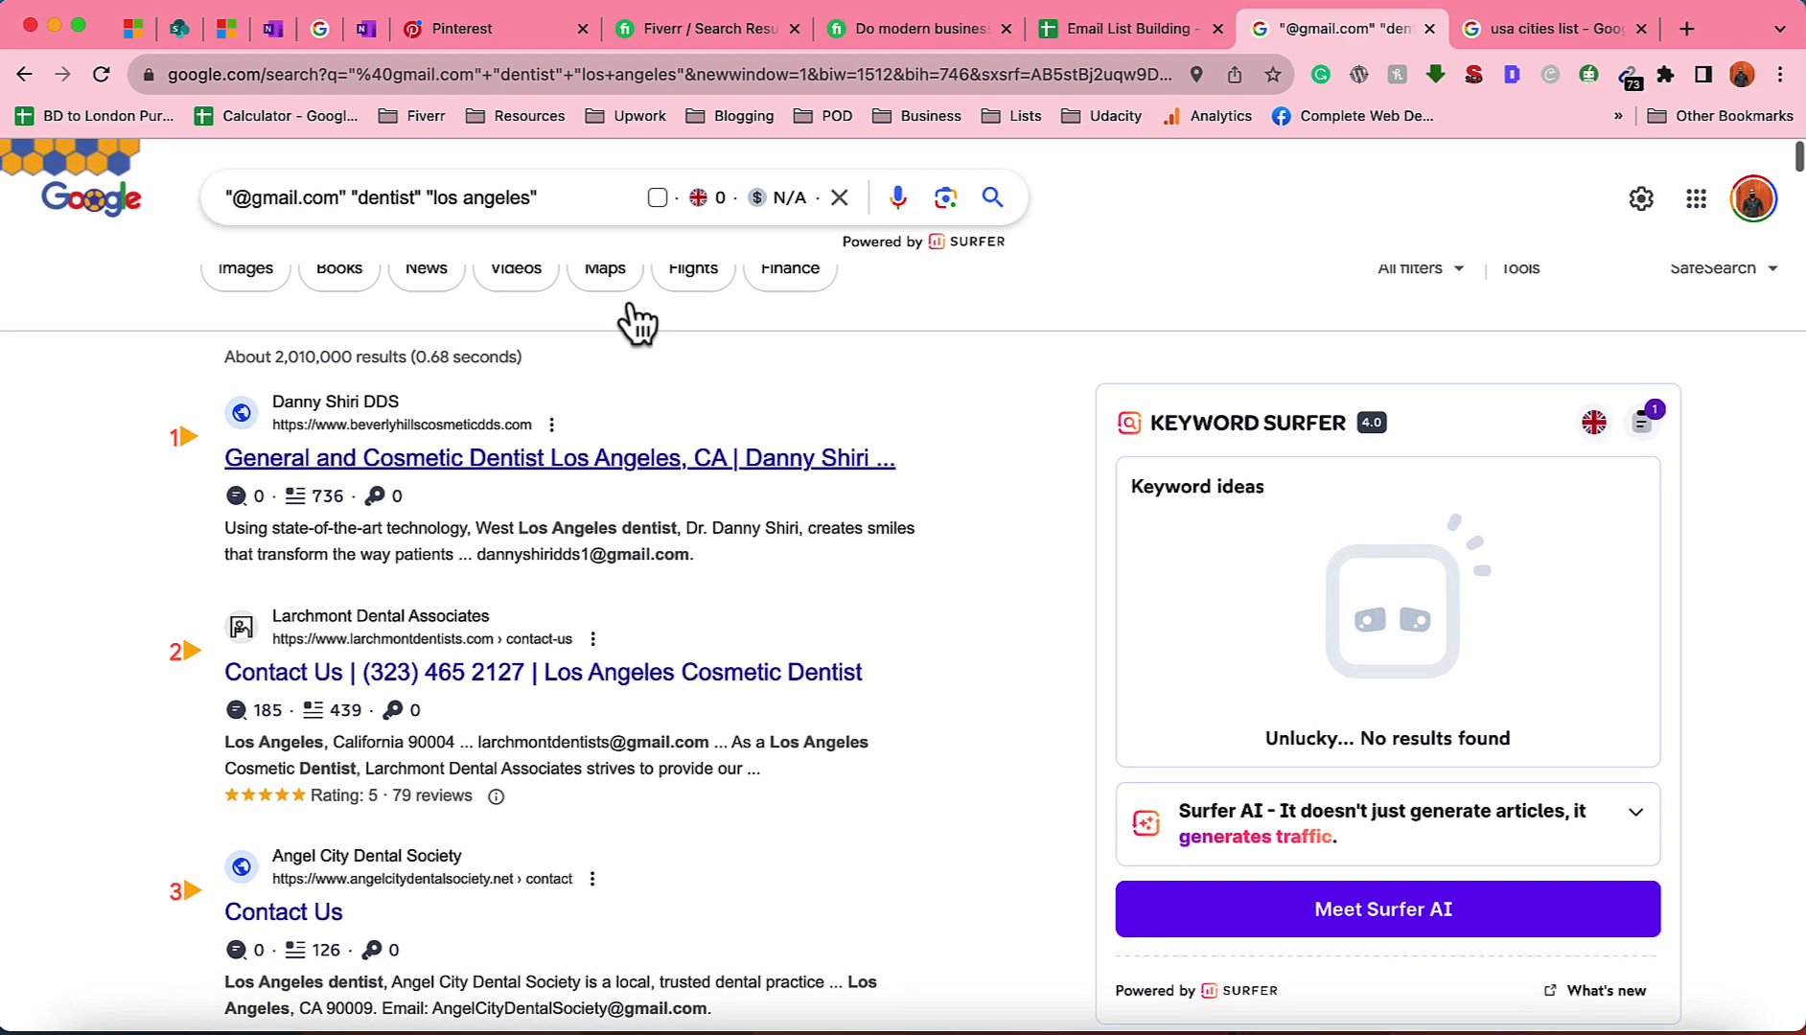
Replace 'los angeles' with 'california' in the query and search again
drag(433, 198, 530, 198)
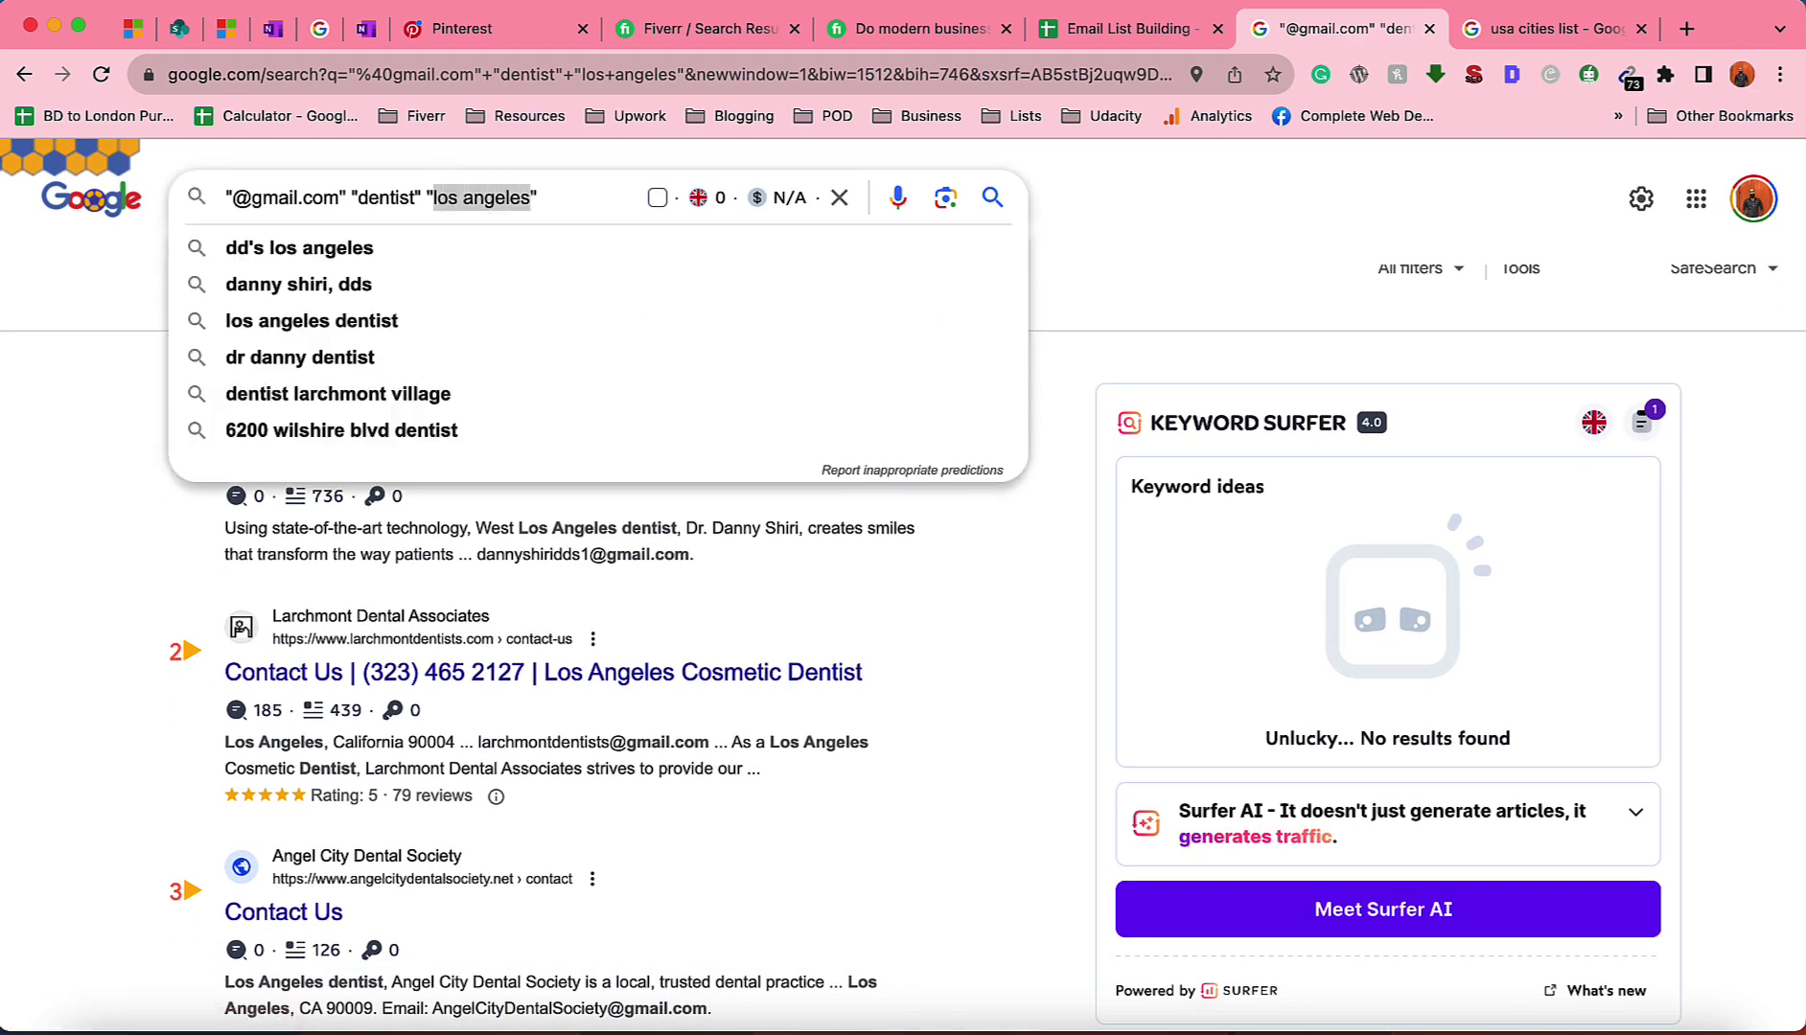
text(califor)
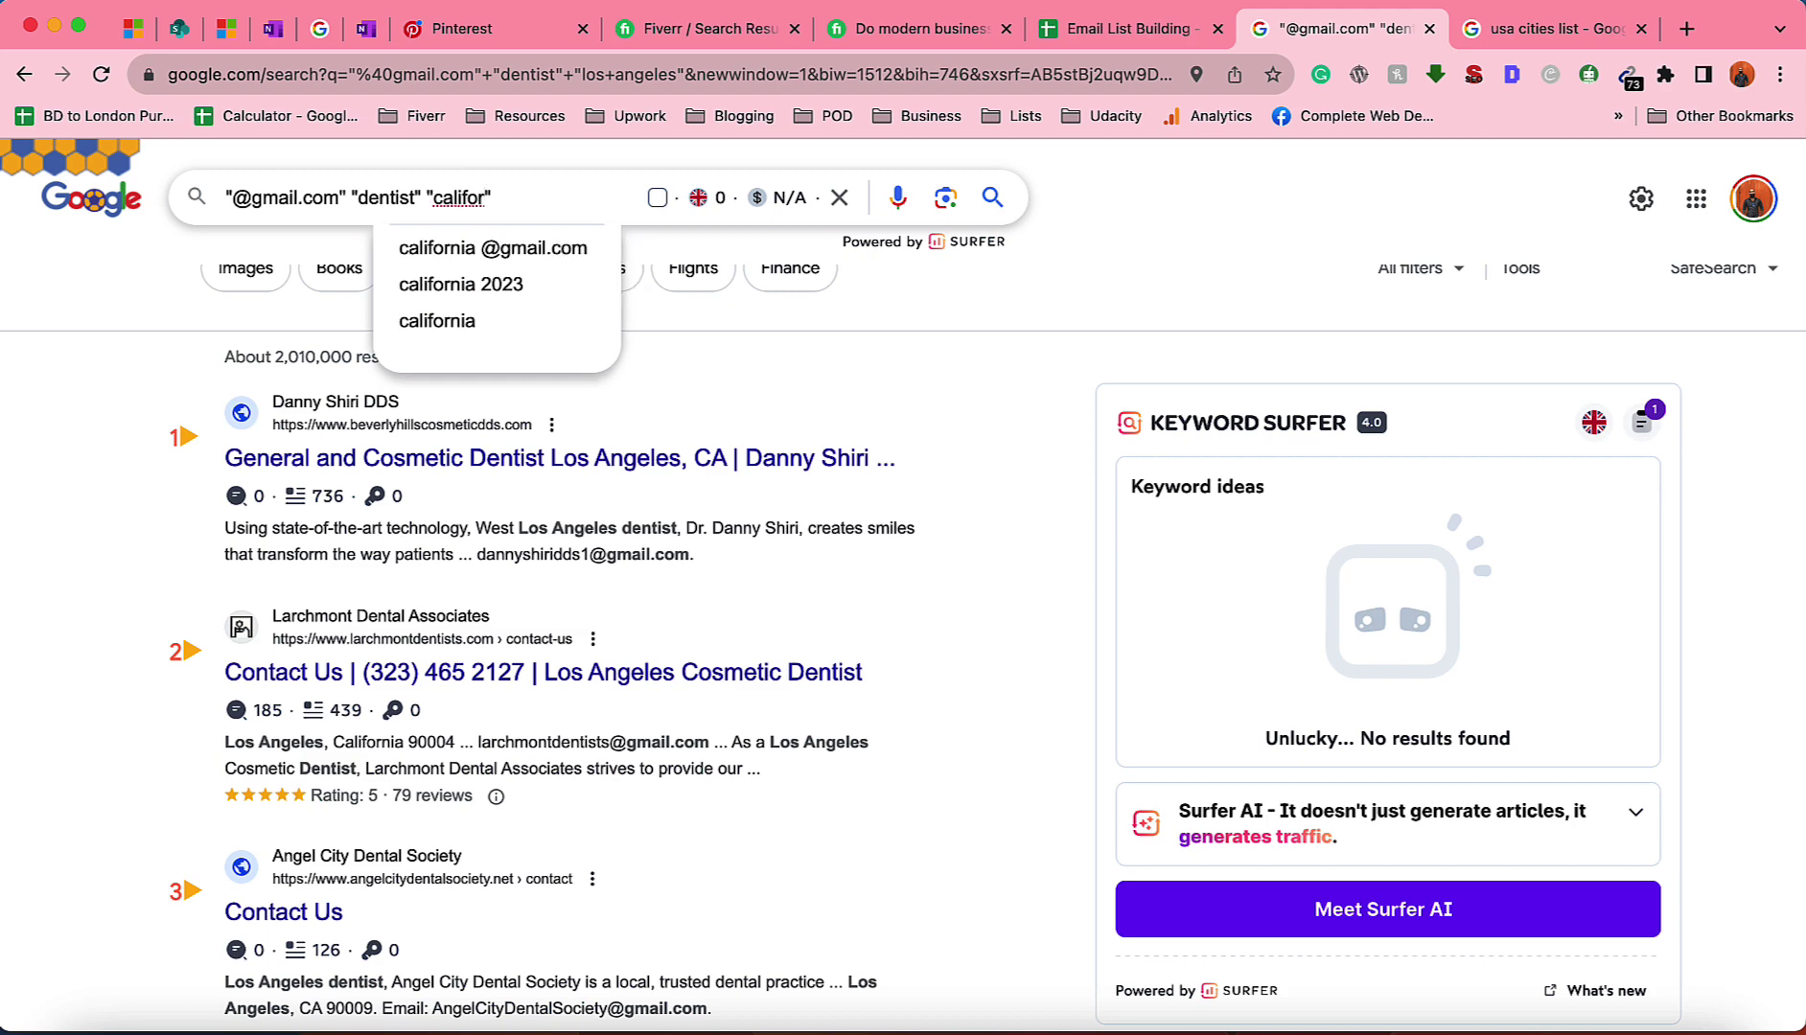
text(nia)
key(Return)
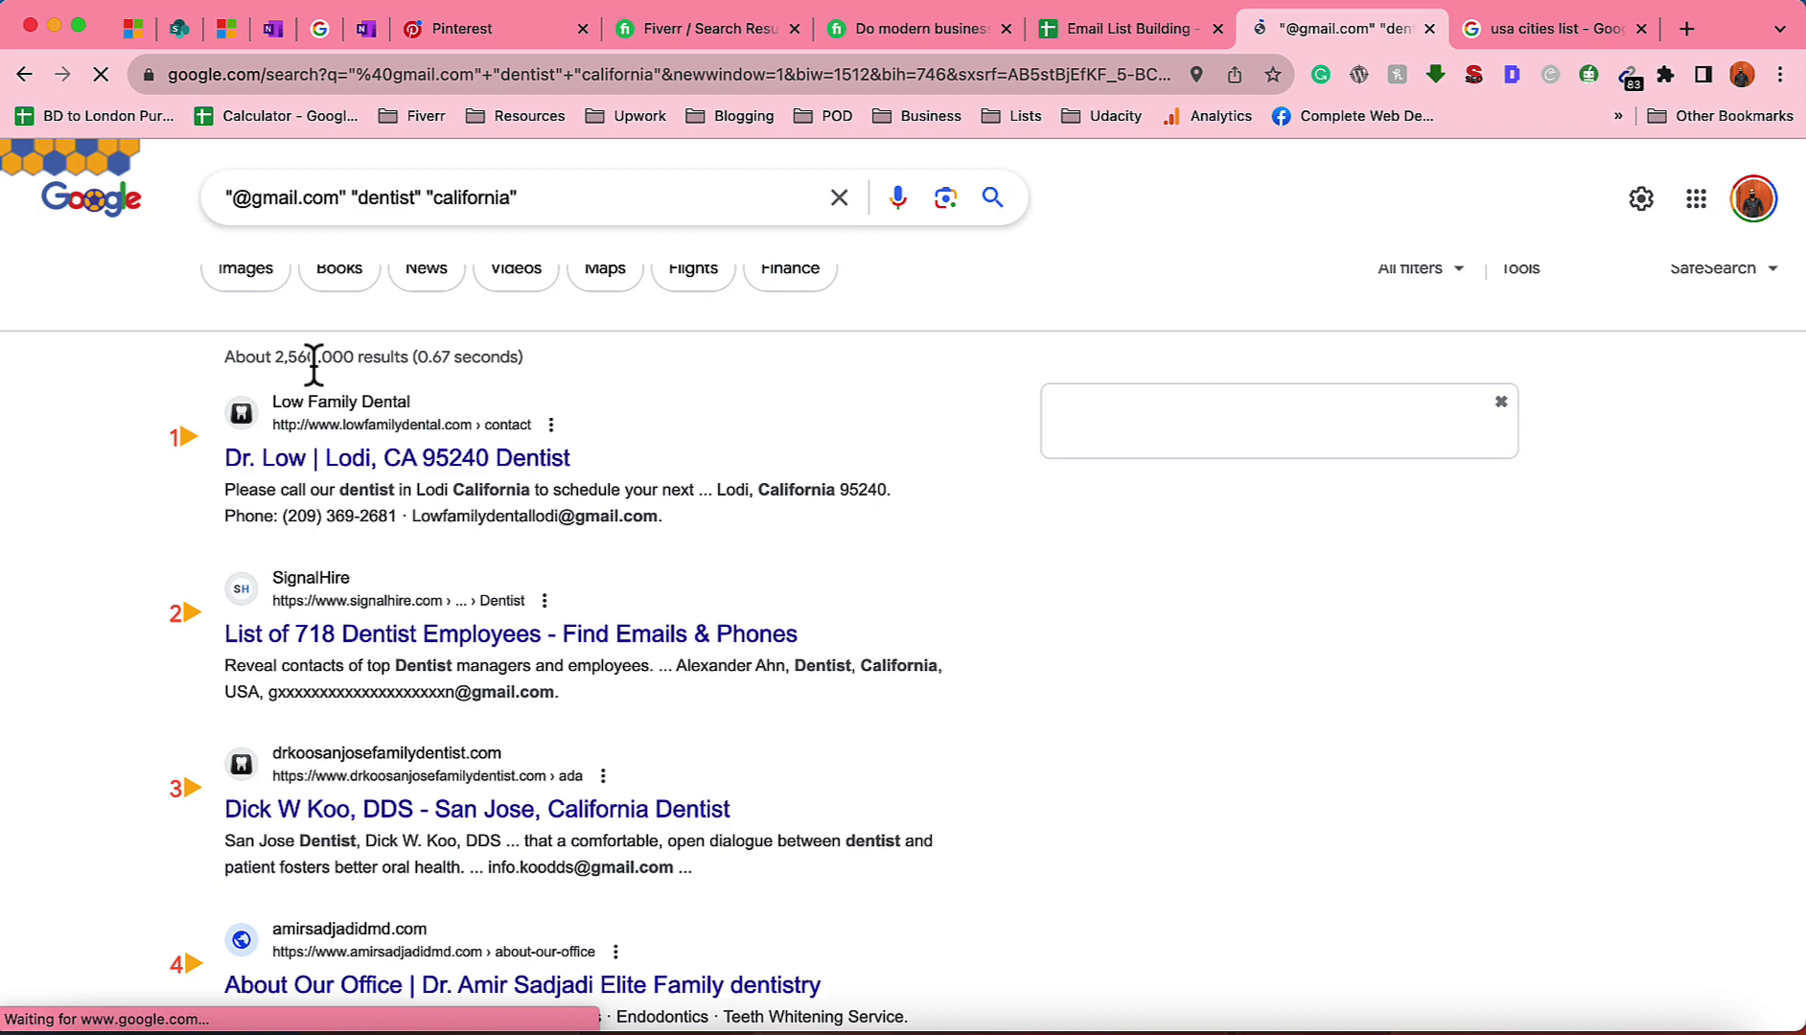
Paste the California page 1 addresses into column A starting at A235
click(1626, 77)
click(1580, 215)
click(1140, 29)
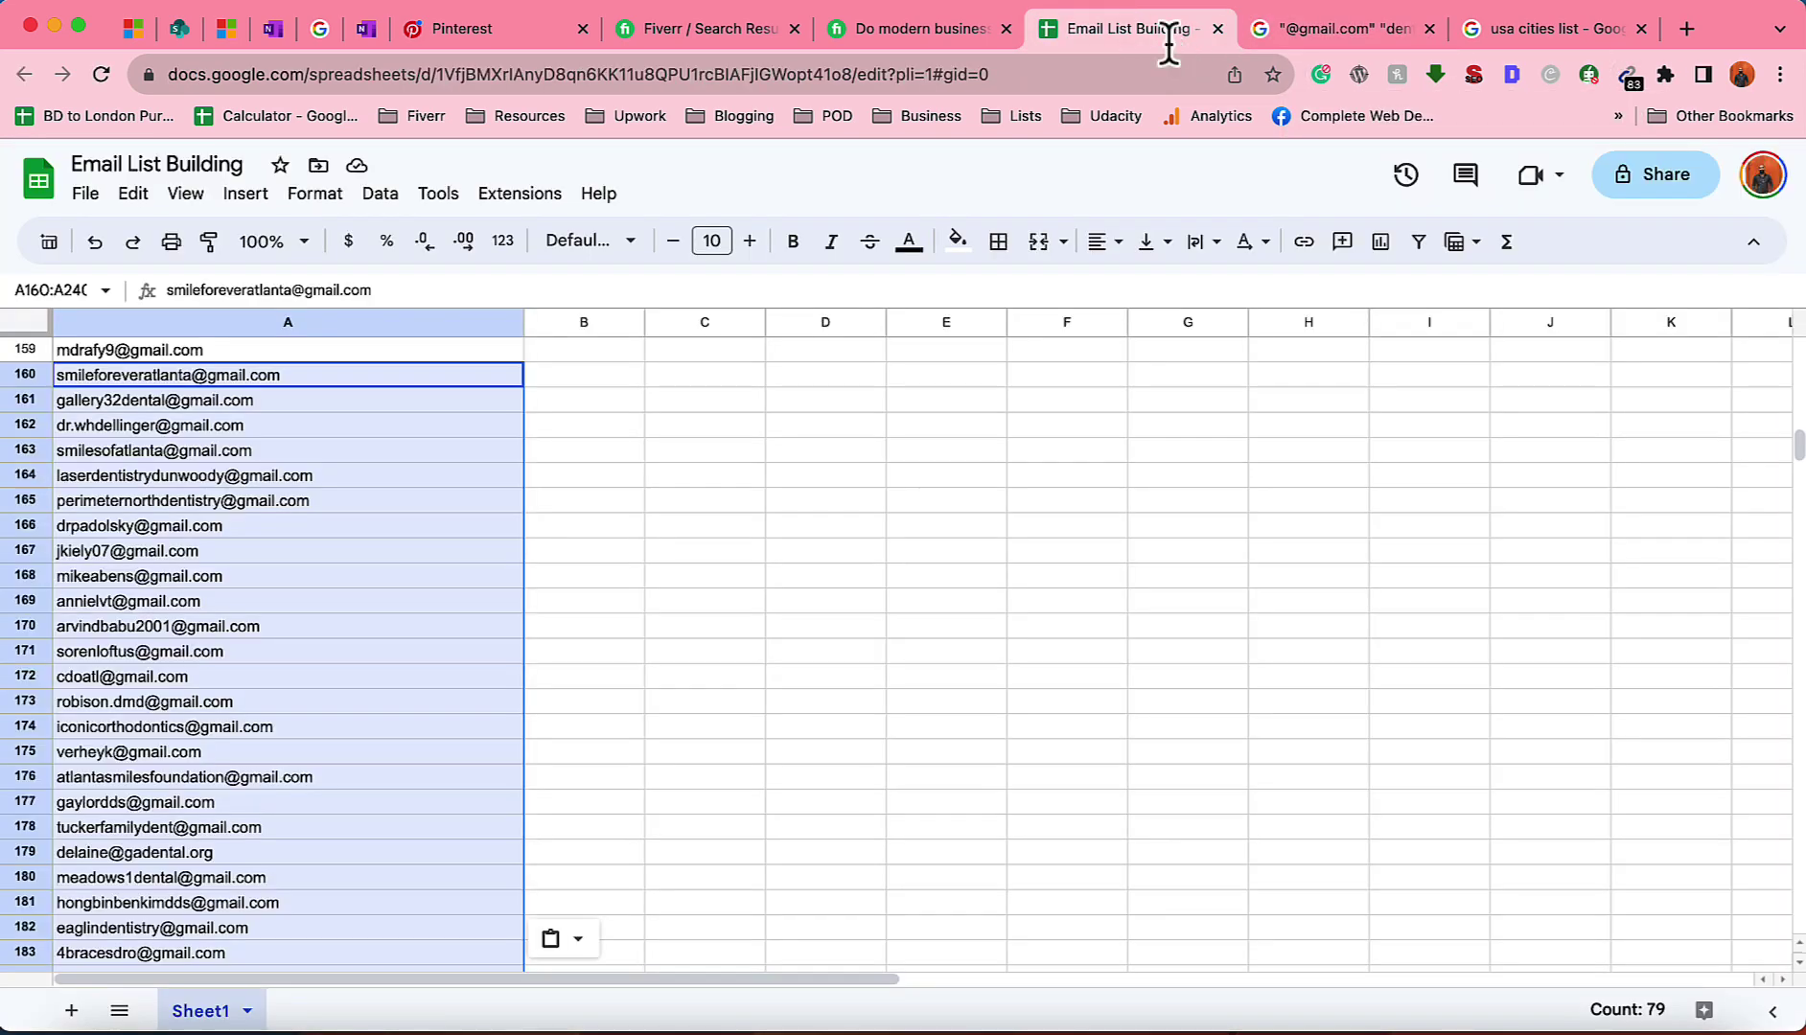
scroll(434, 637, down, 15)
scroll(435, 660, down, 1)
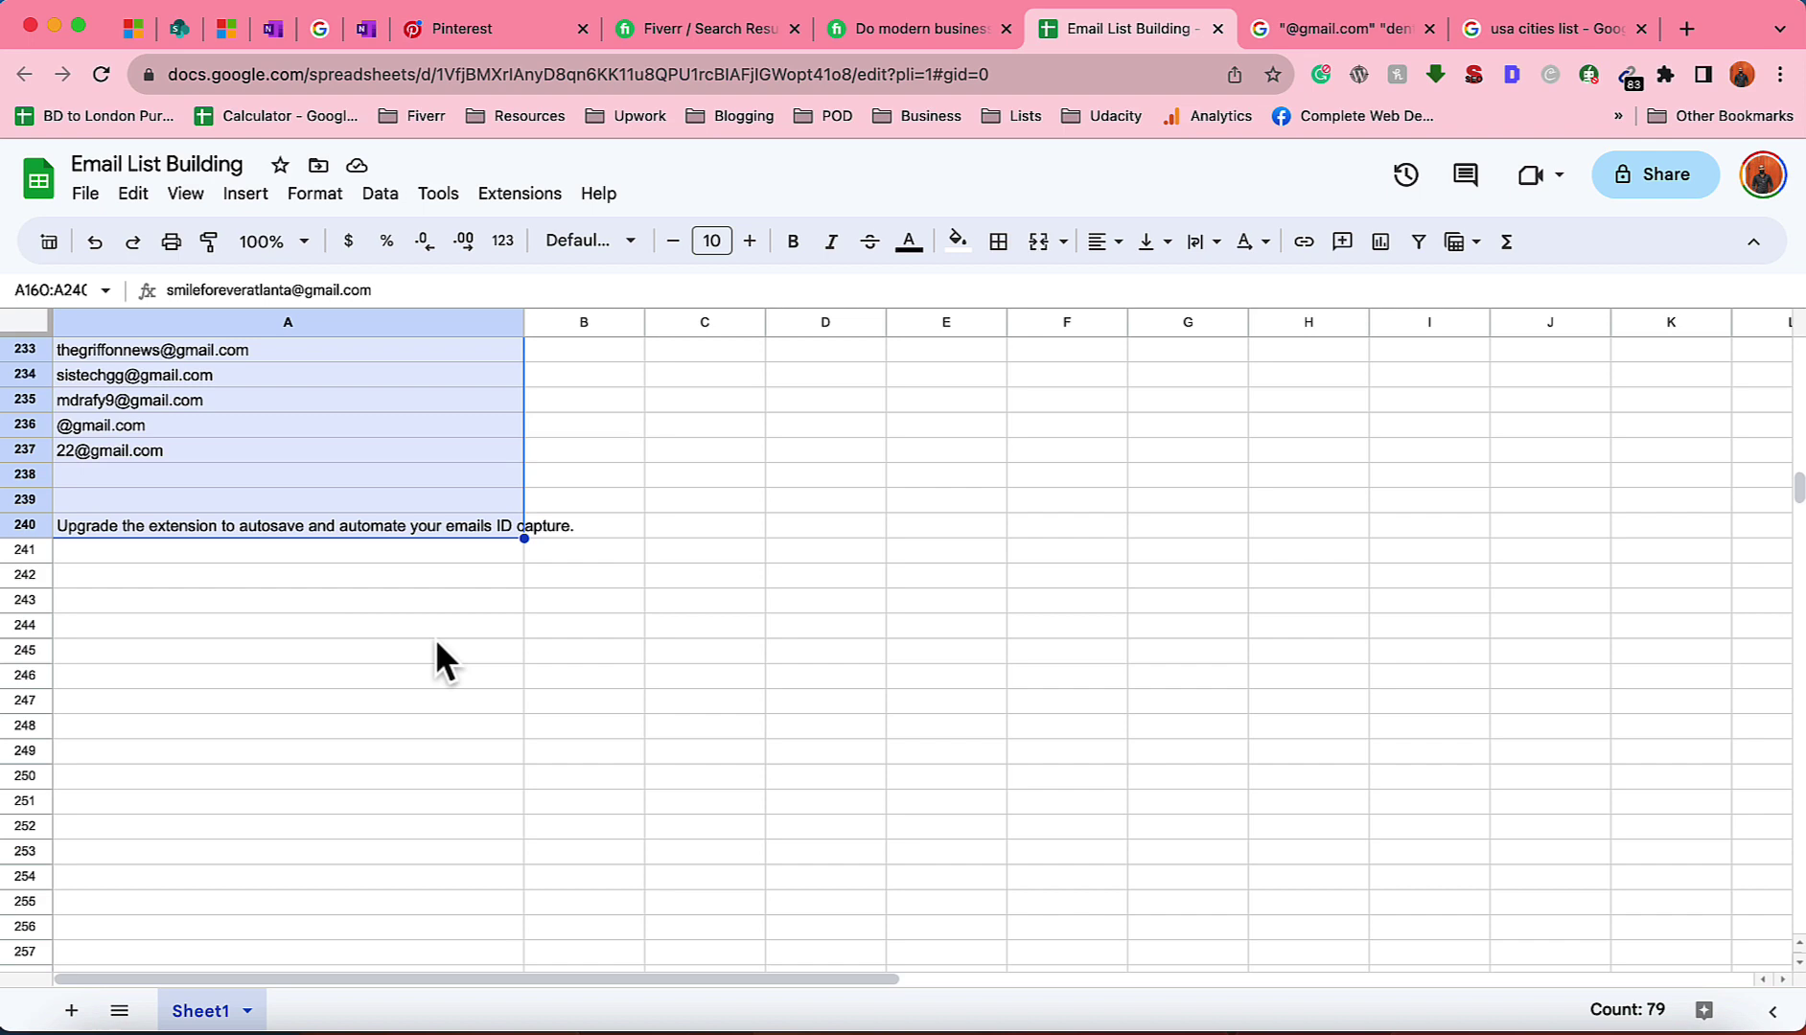
click(305, 400)
key(ctrl+v)
scroll(410, 597, down, 15)
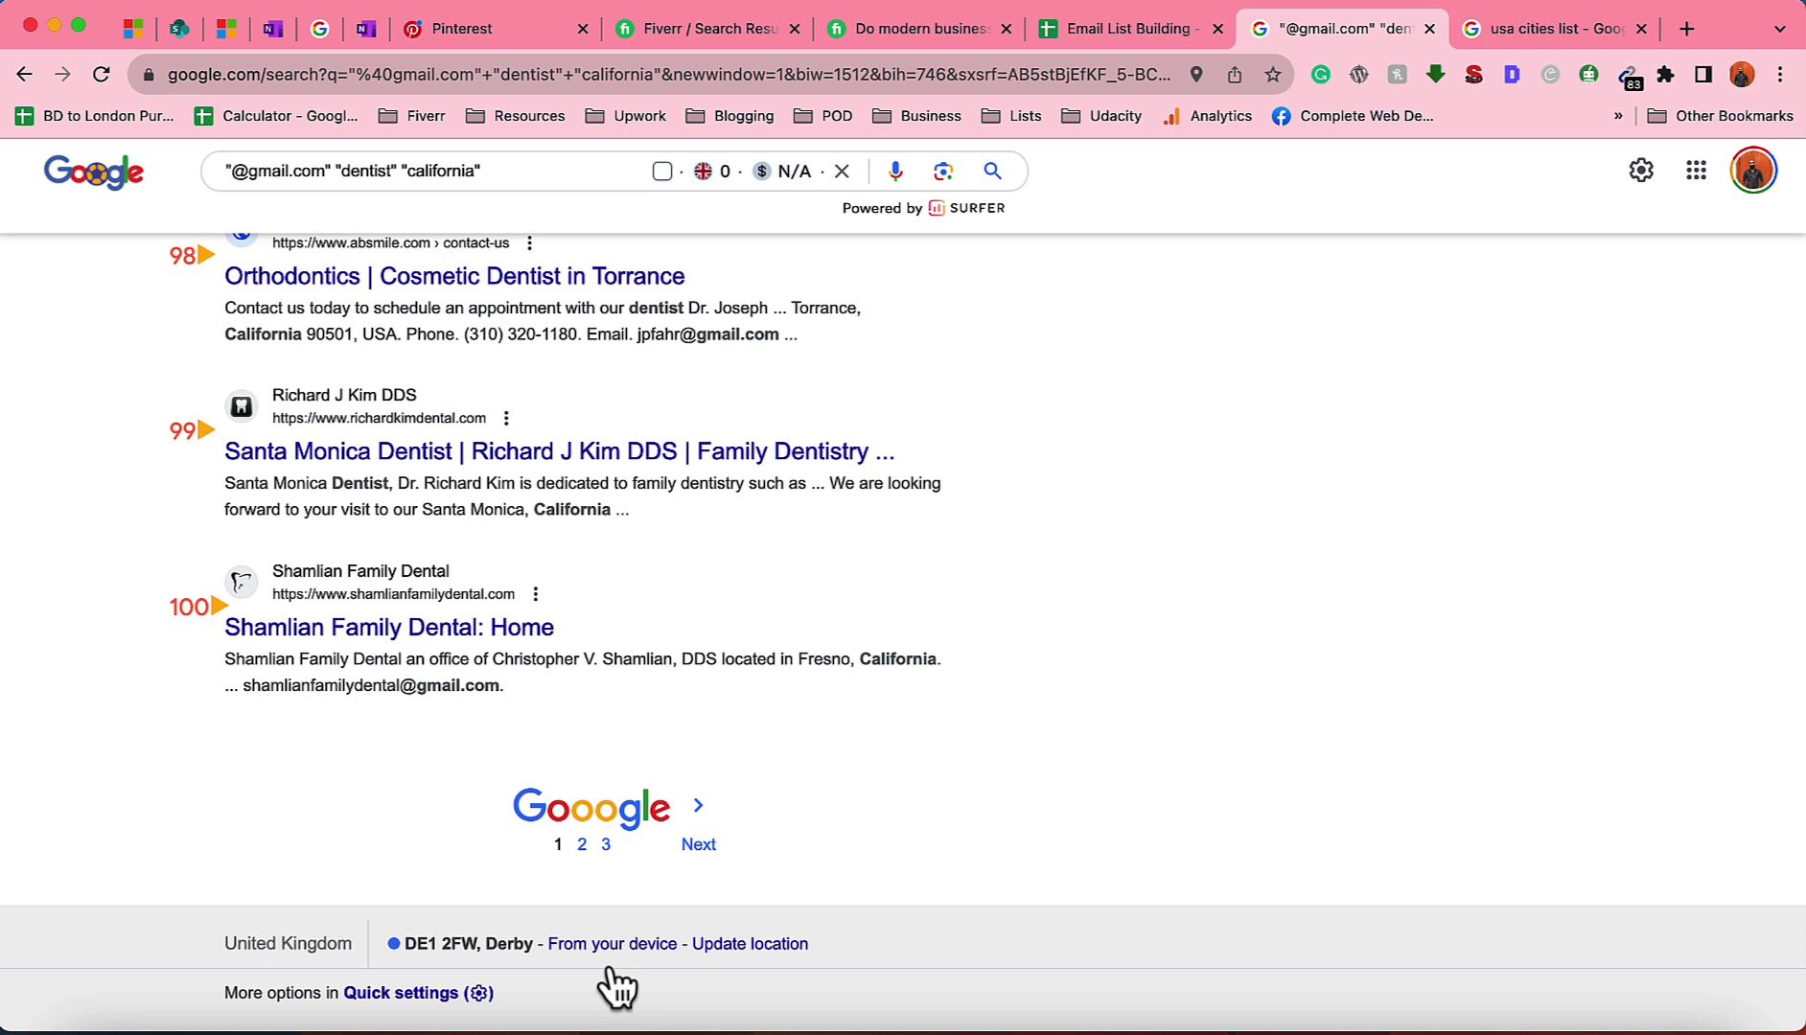
Paste the California page 2 addresses into column A starting at A315
click(694, 851)
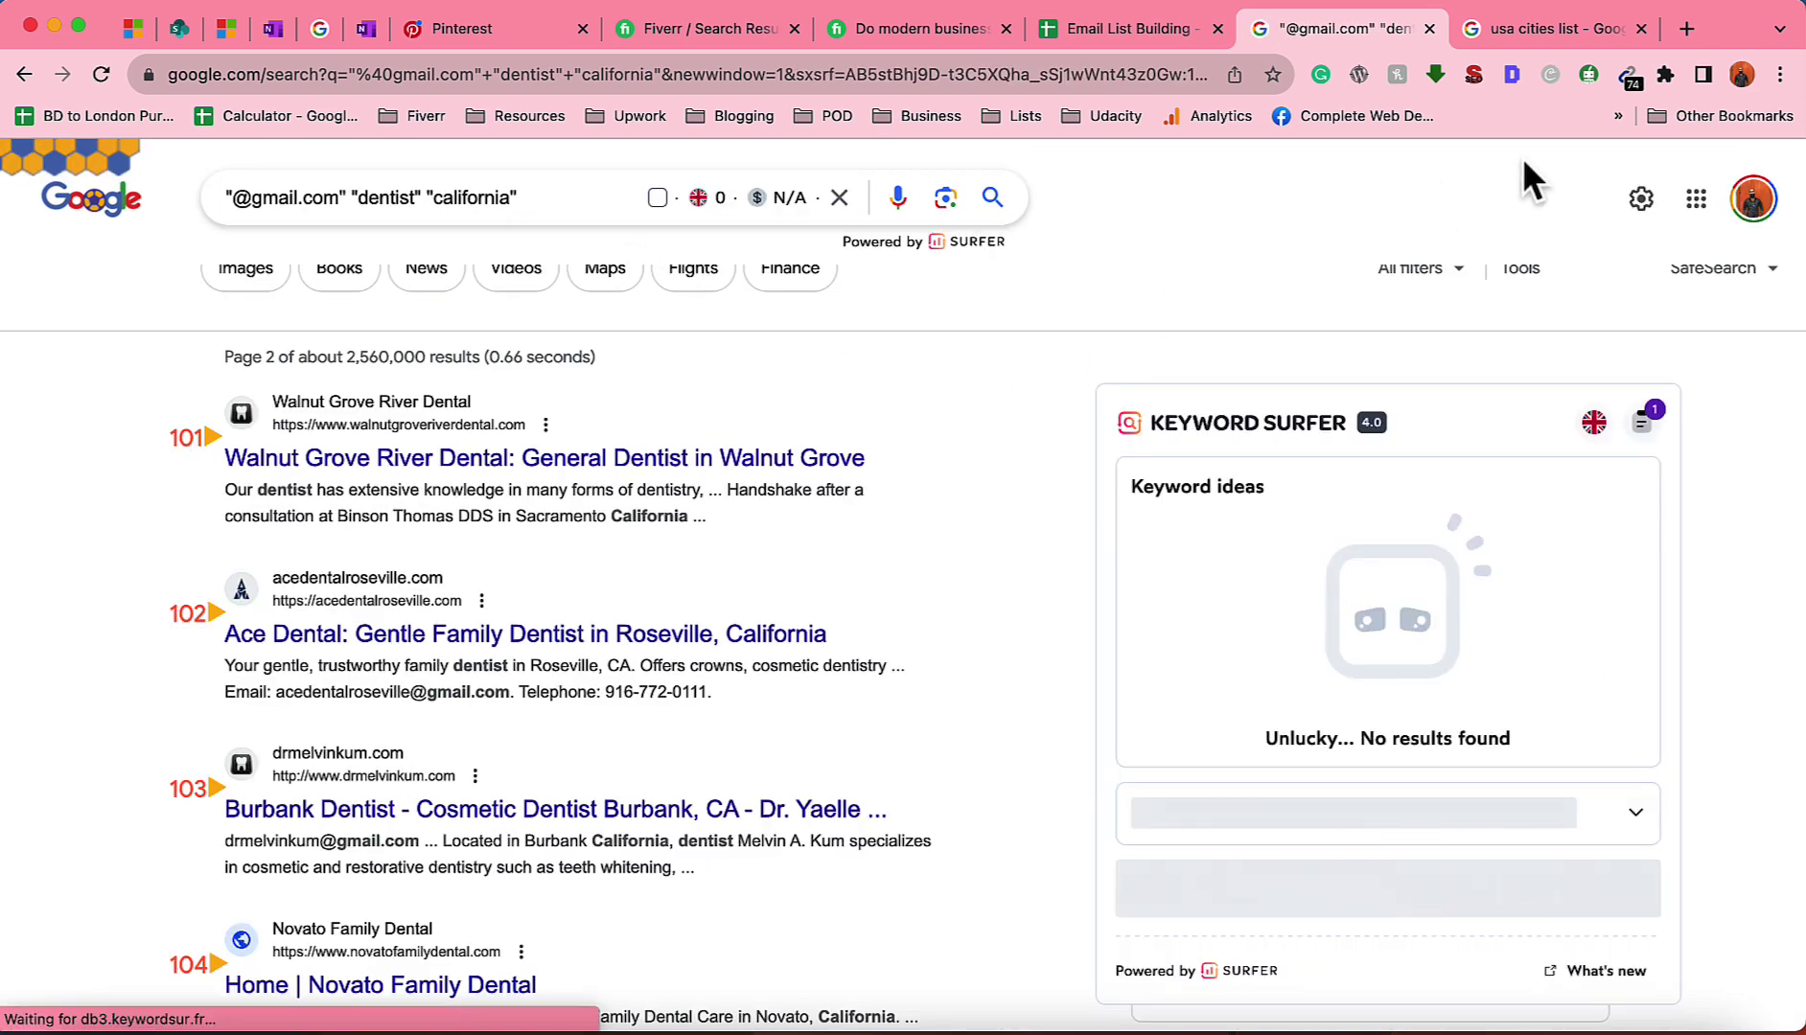
click(1628, 75)
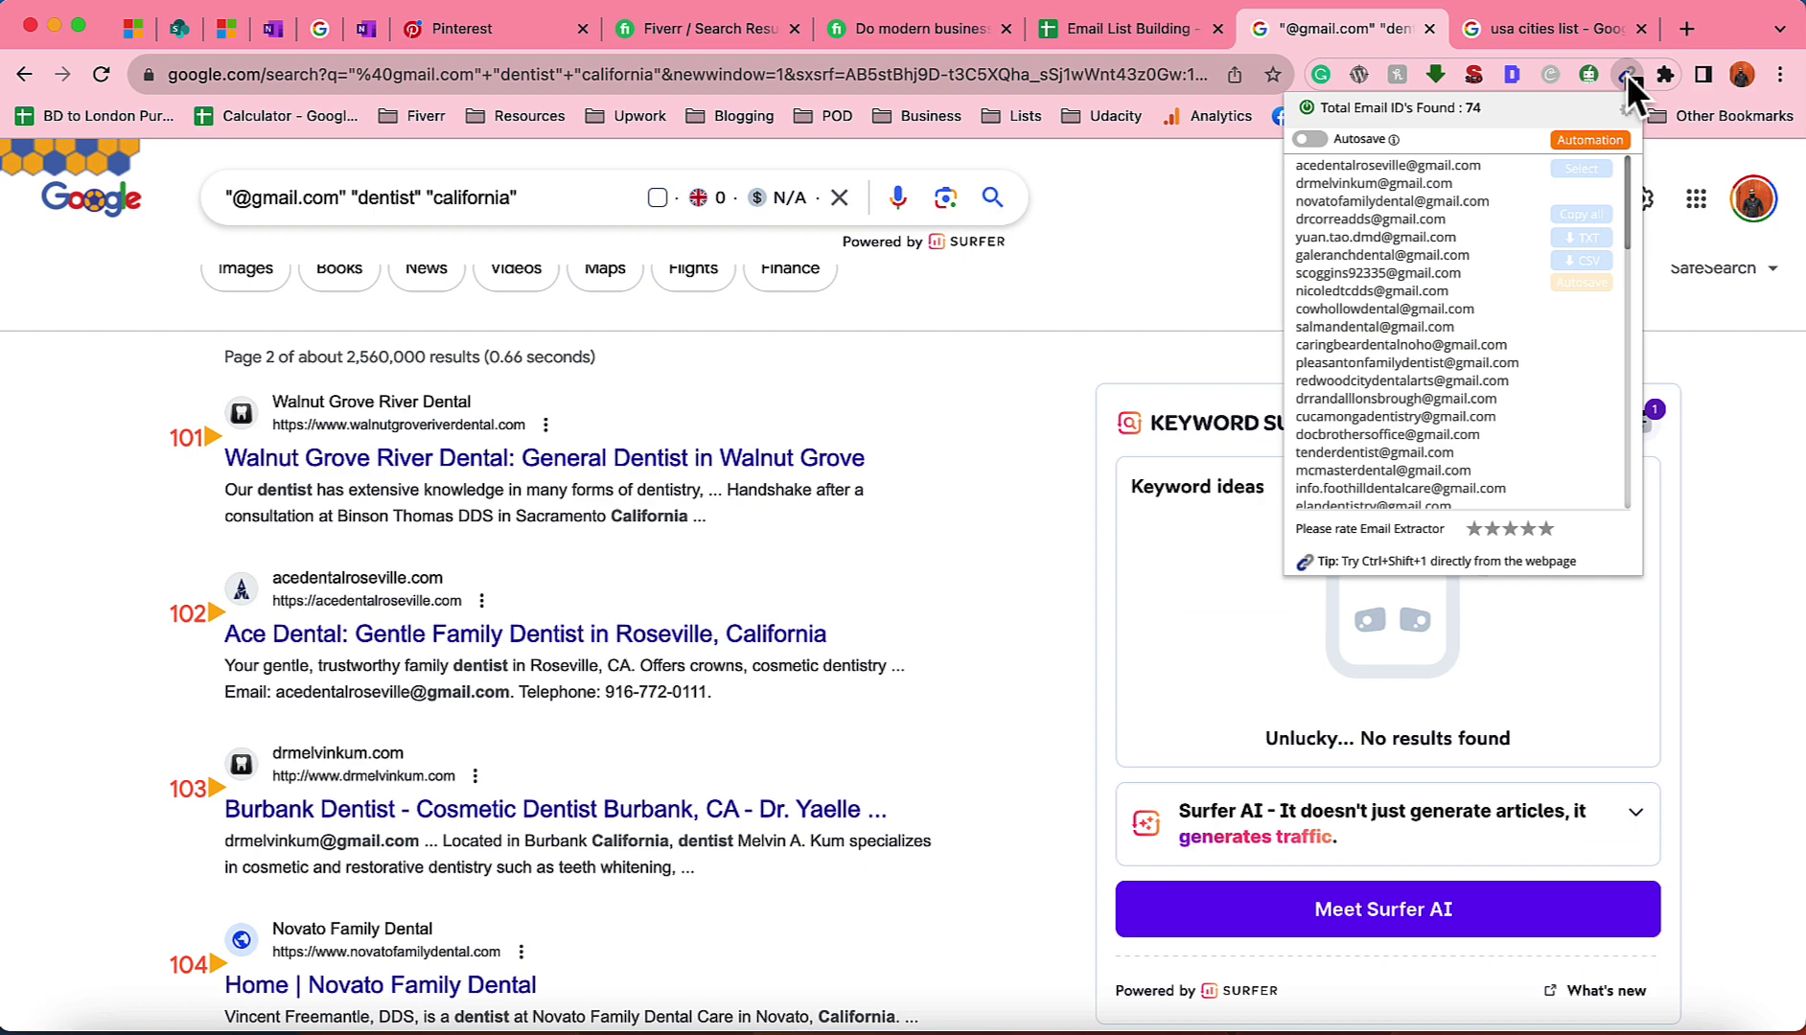
click(1601, 216)
click(1113, 30)
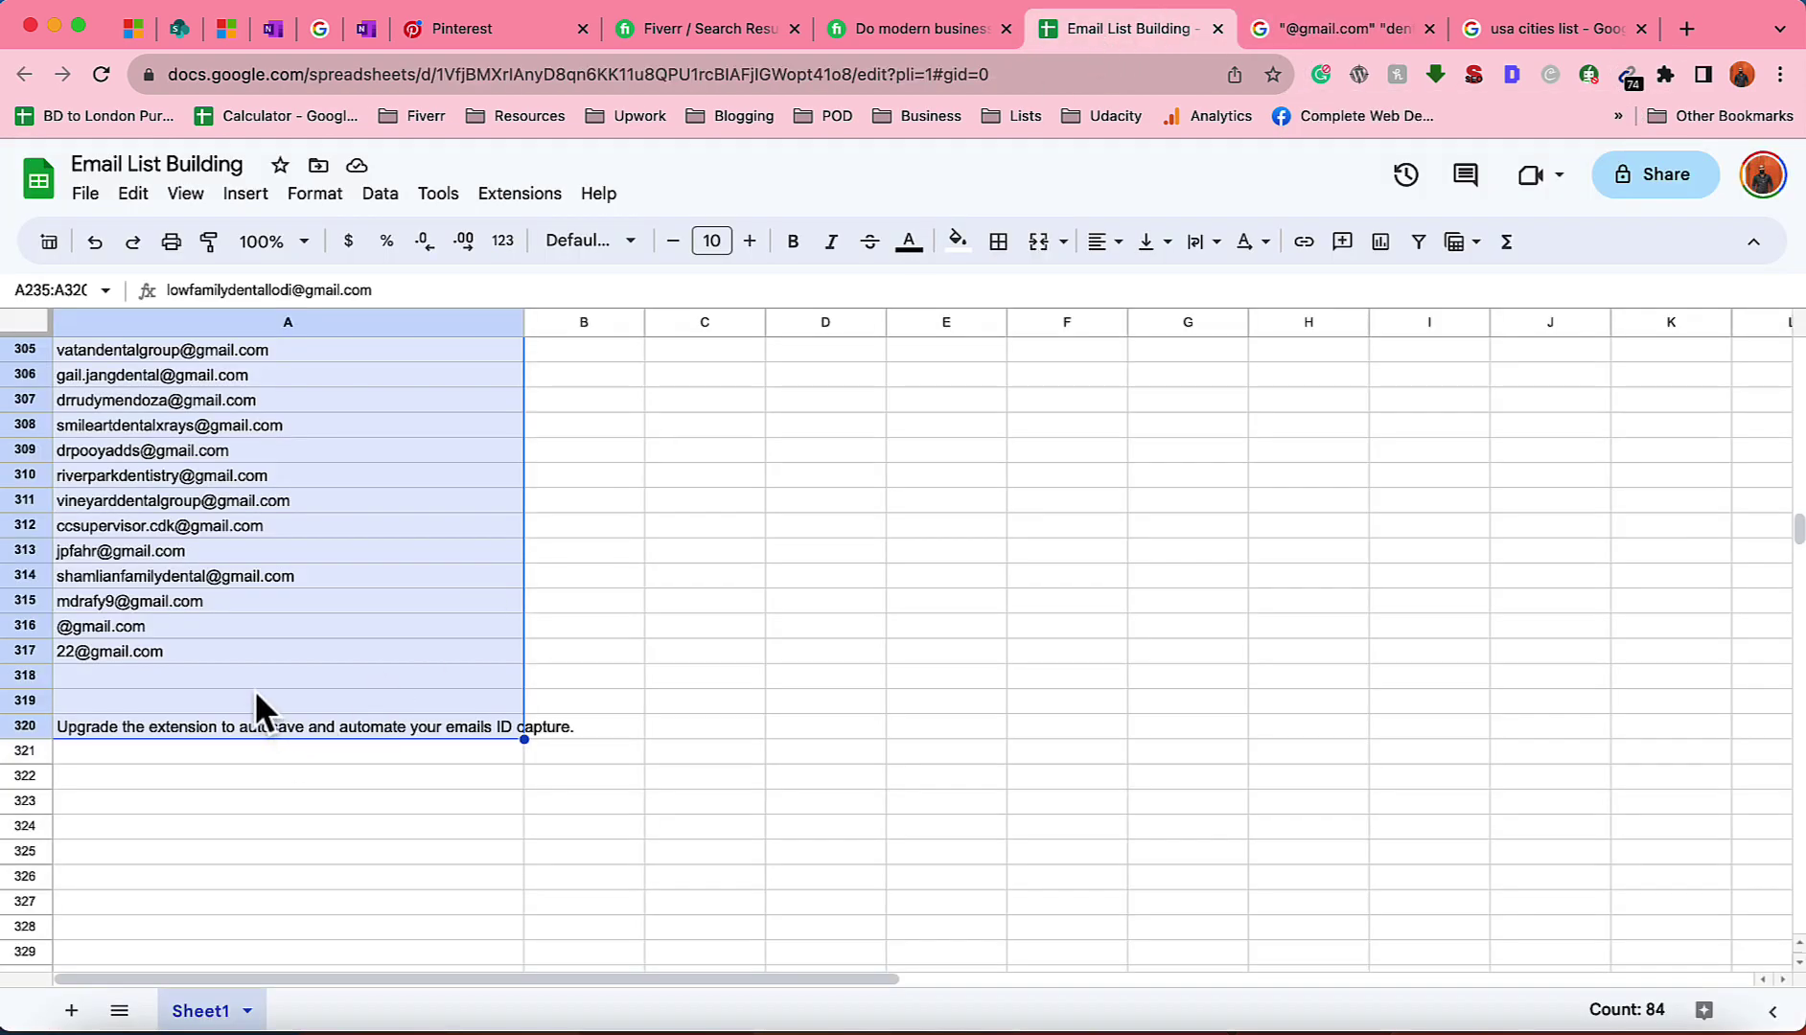
click(252, 648)
click(245, 602)
key(ctrl+v)
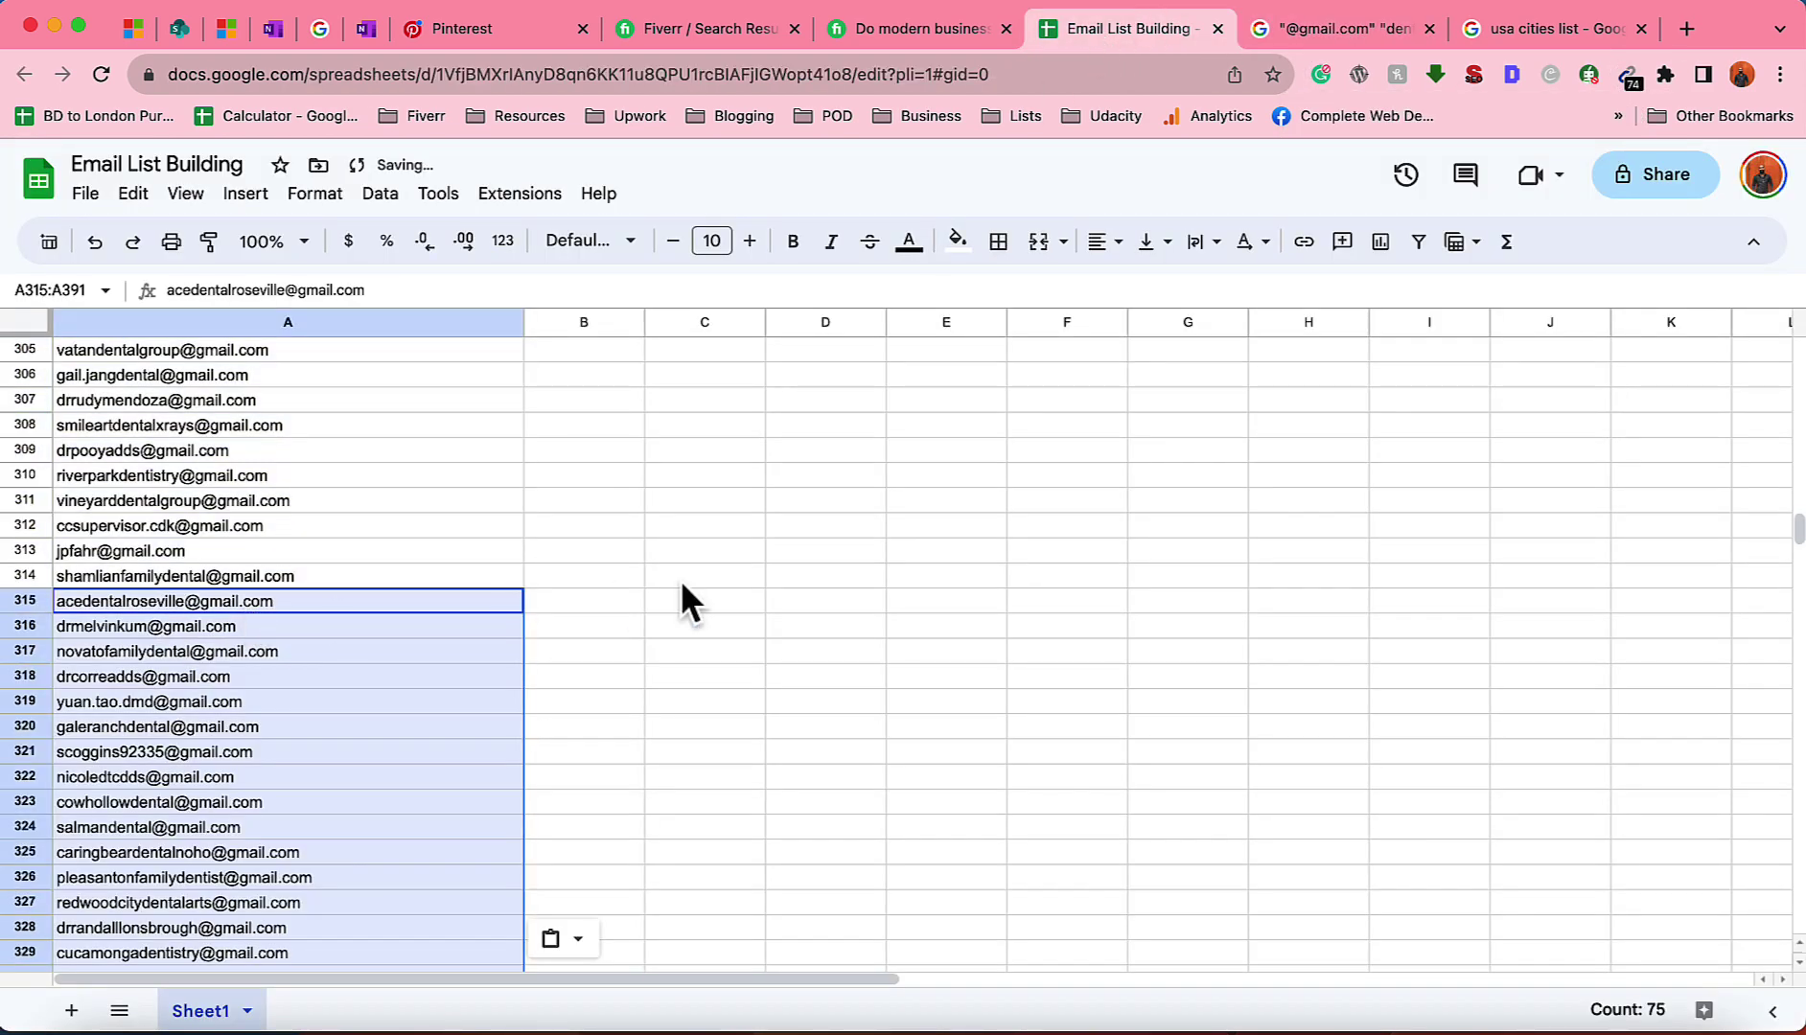
Paste the California page 3 addresses into column A starting at A386
click(1548, 9)
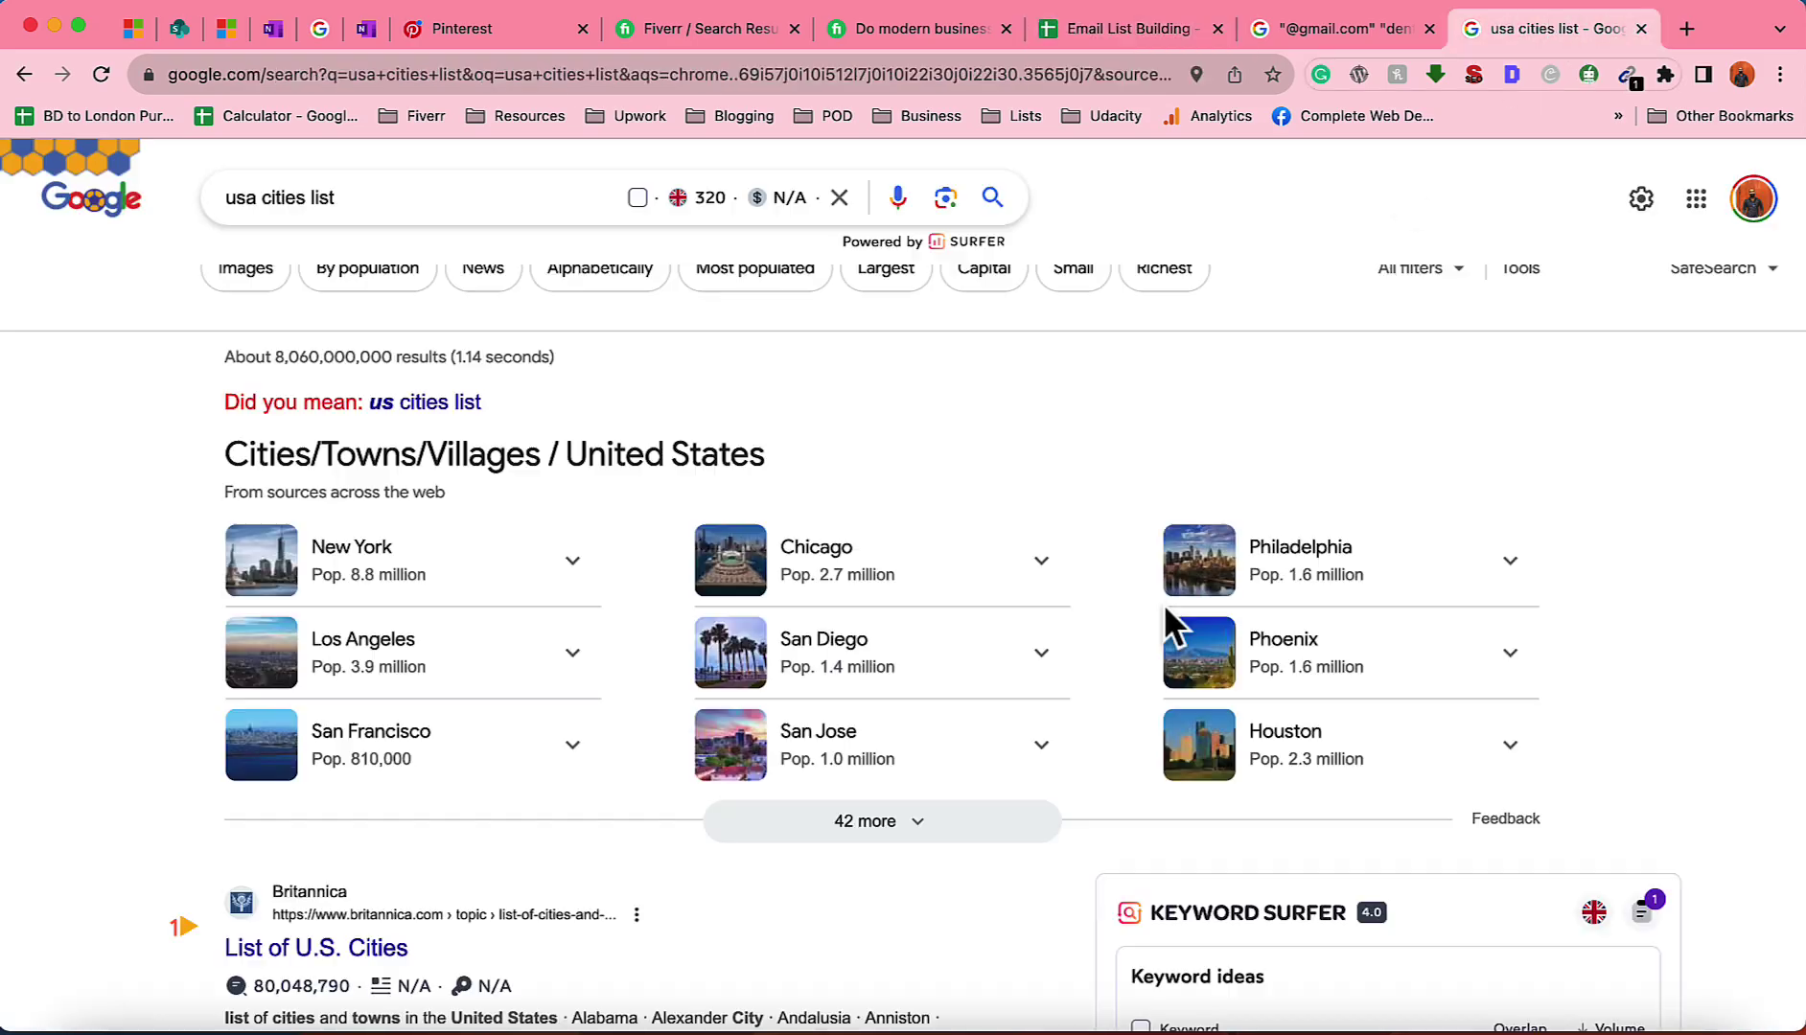
click(1364, 28)
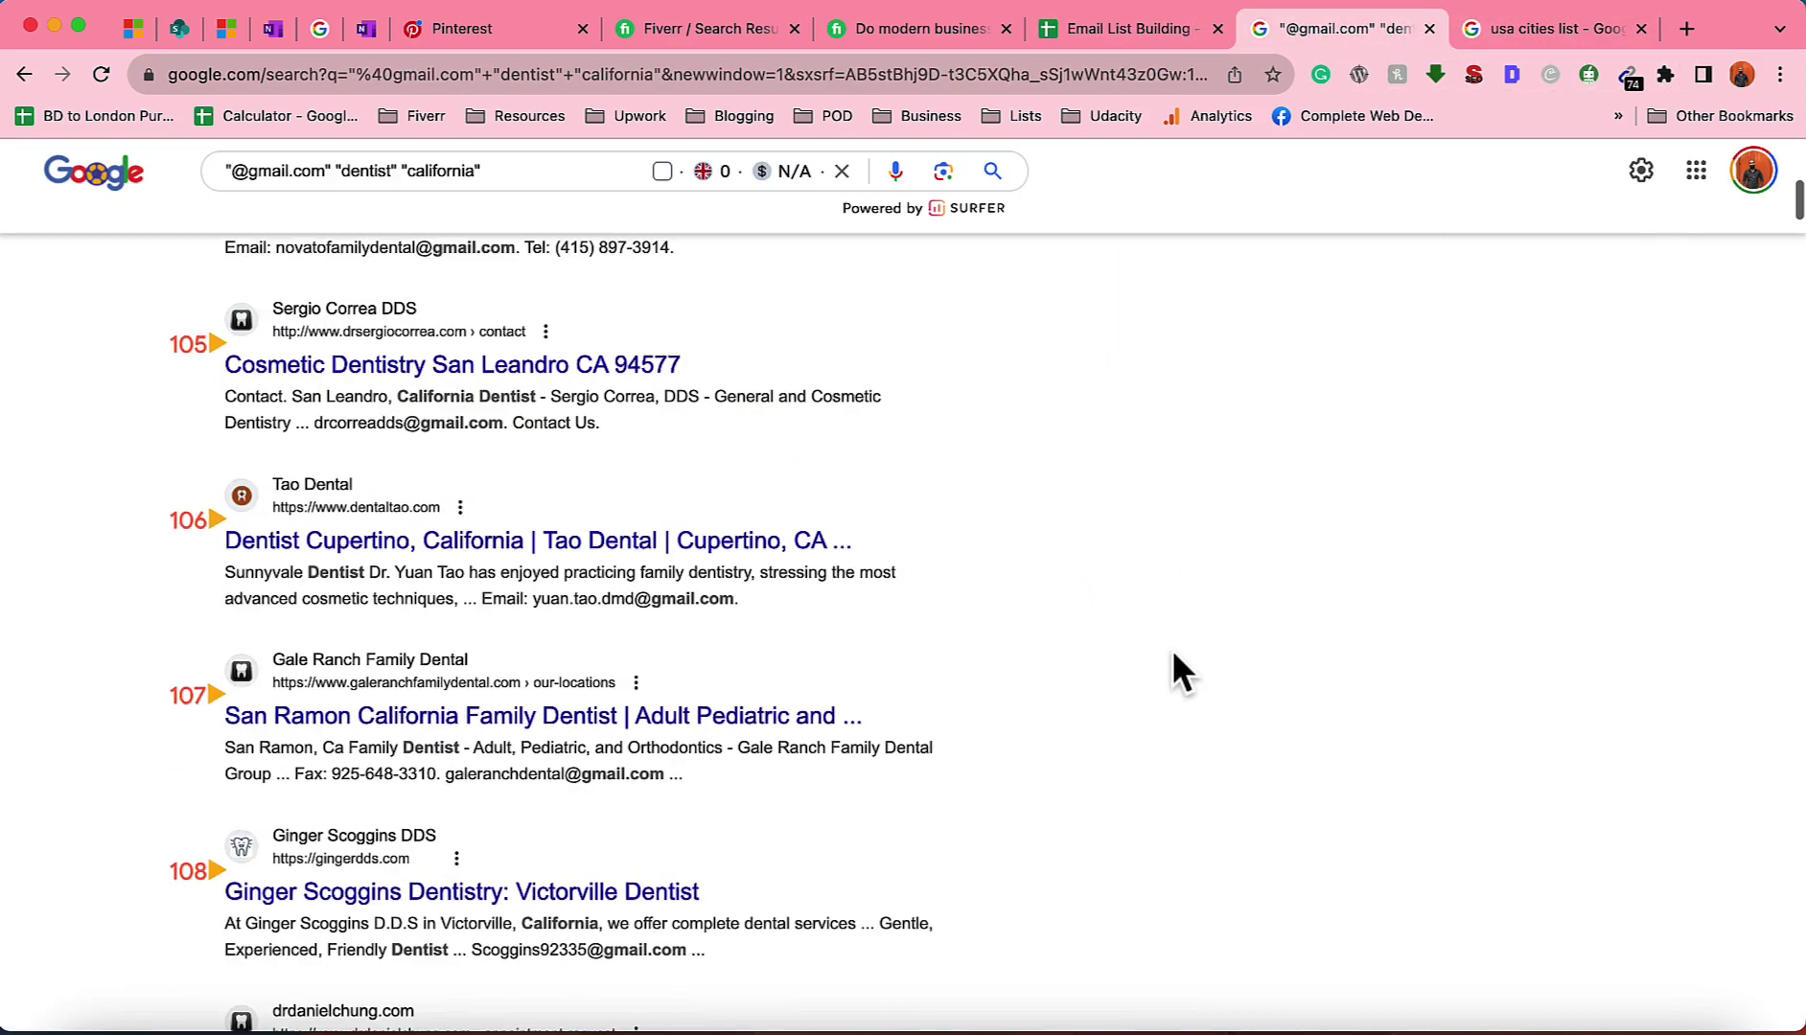
scroll(1171, 648, down, 20)
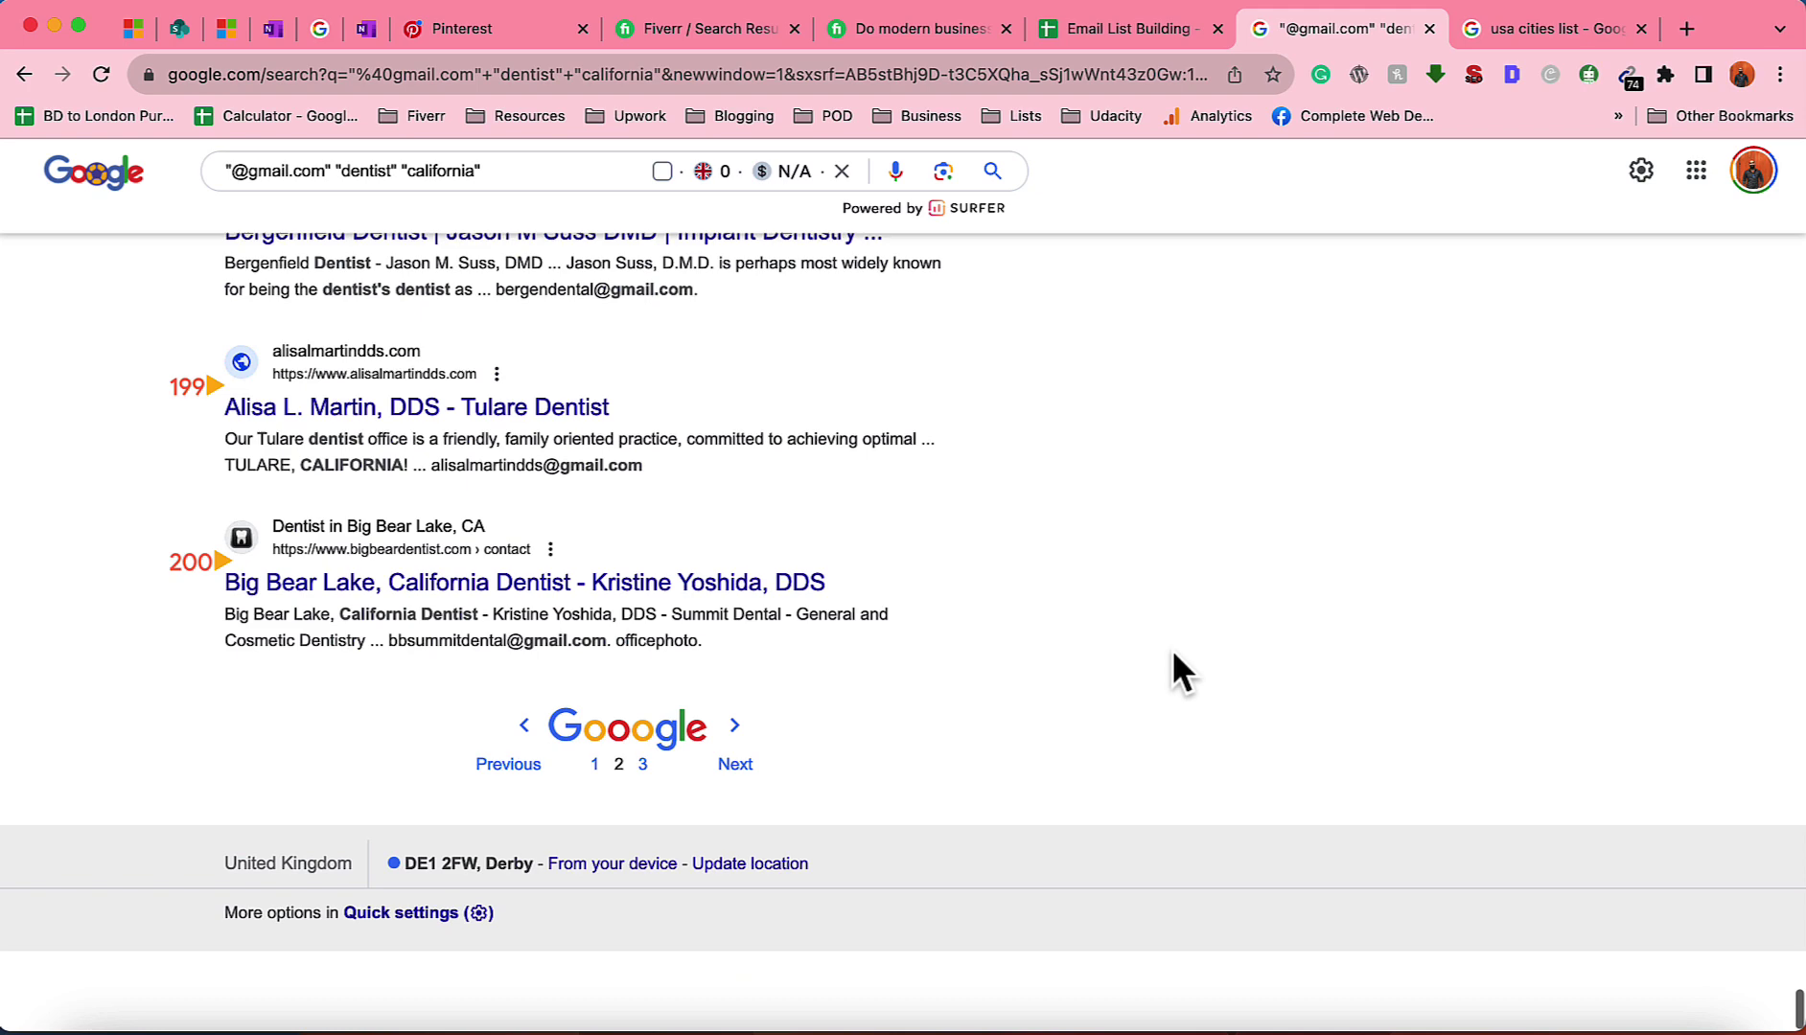
click(717, 842)
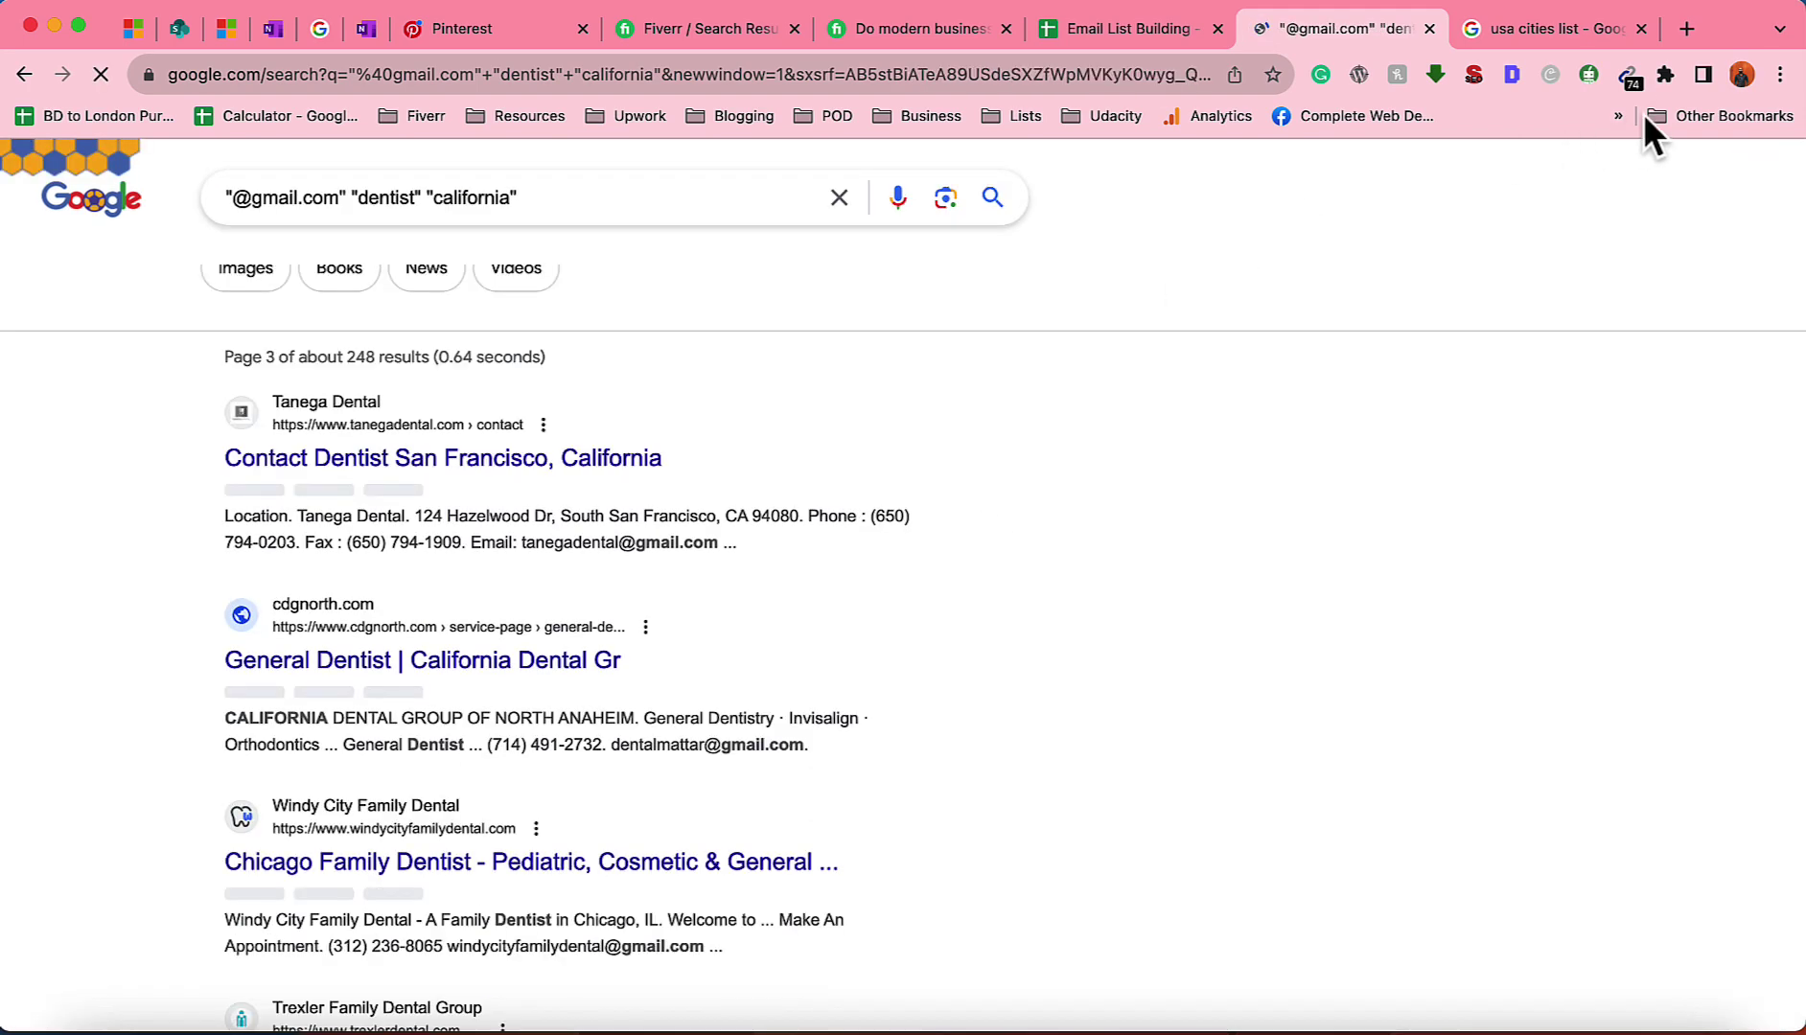
click(1629, 76)
click(1580, 213)
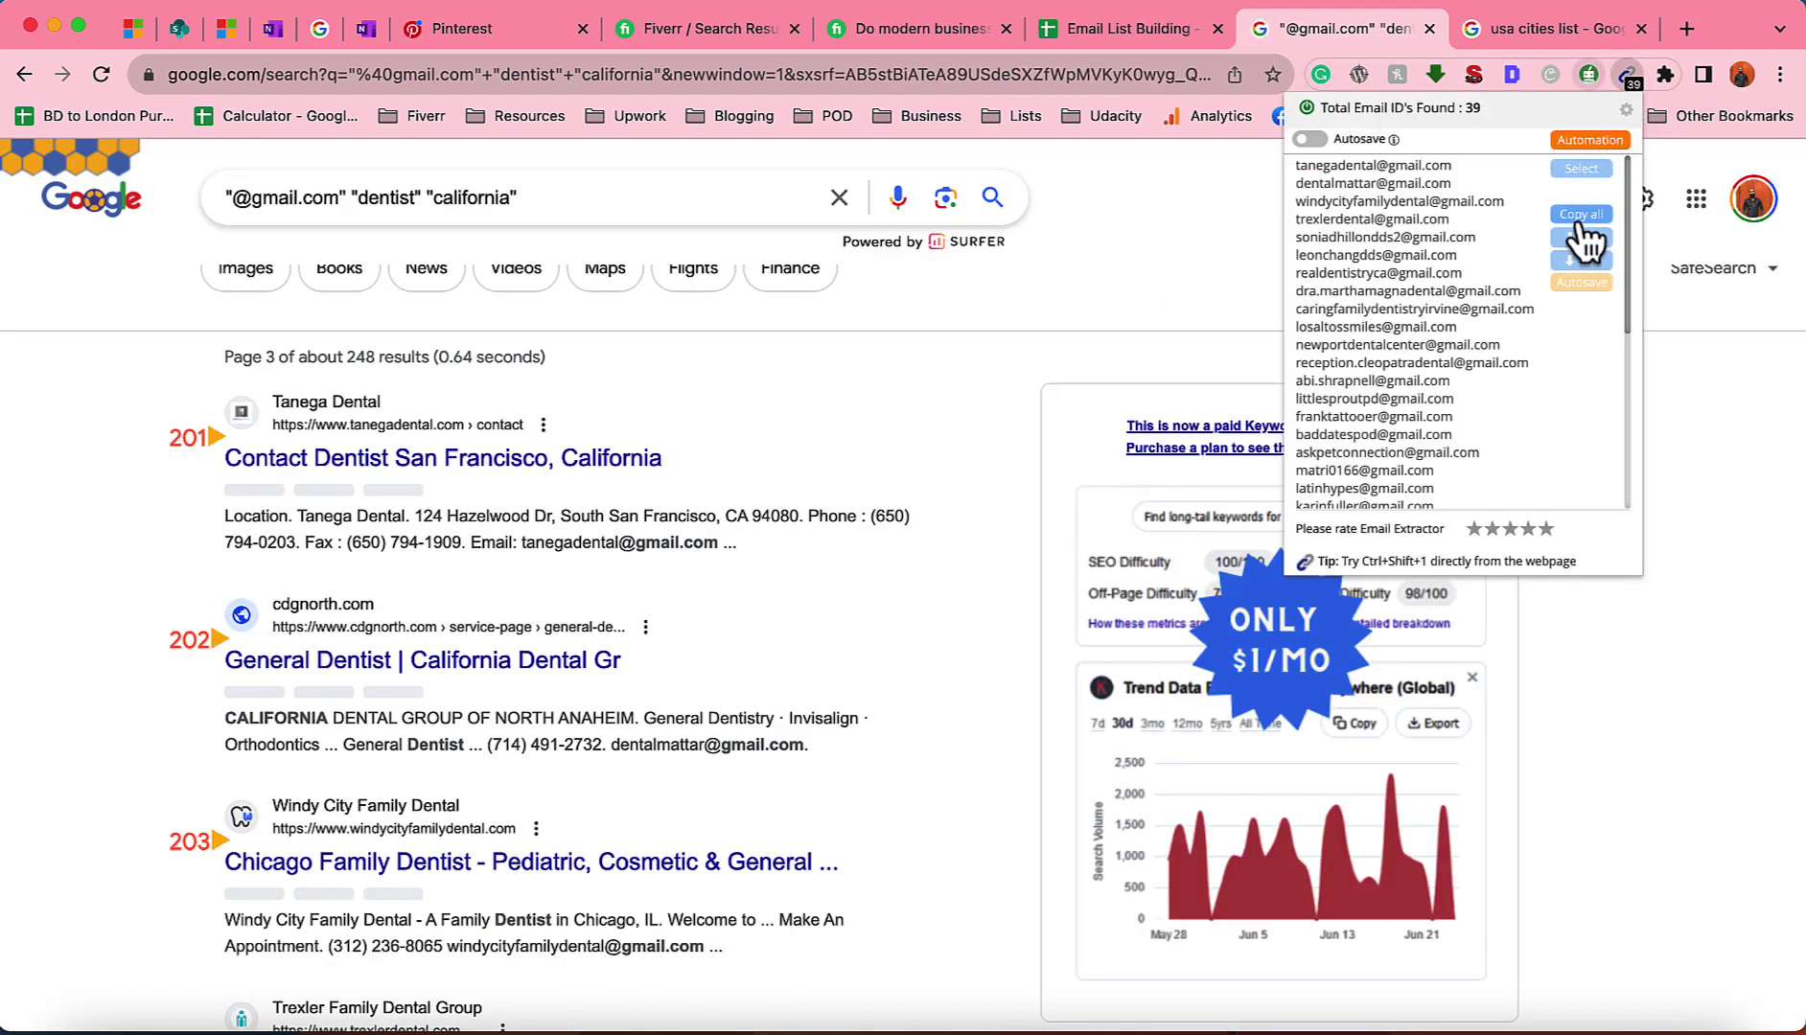
click(1080, 25)
scroll(357, 628, down, 17)
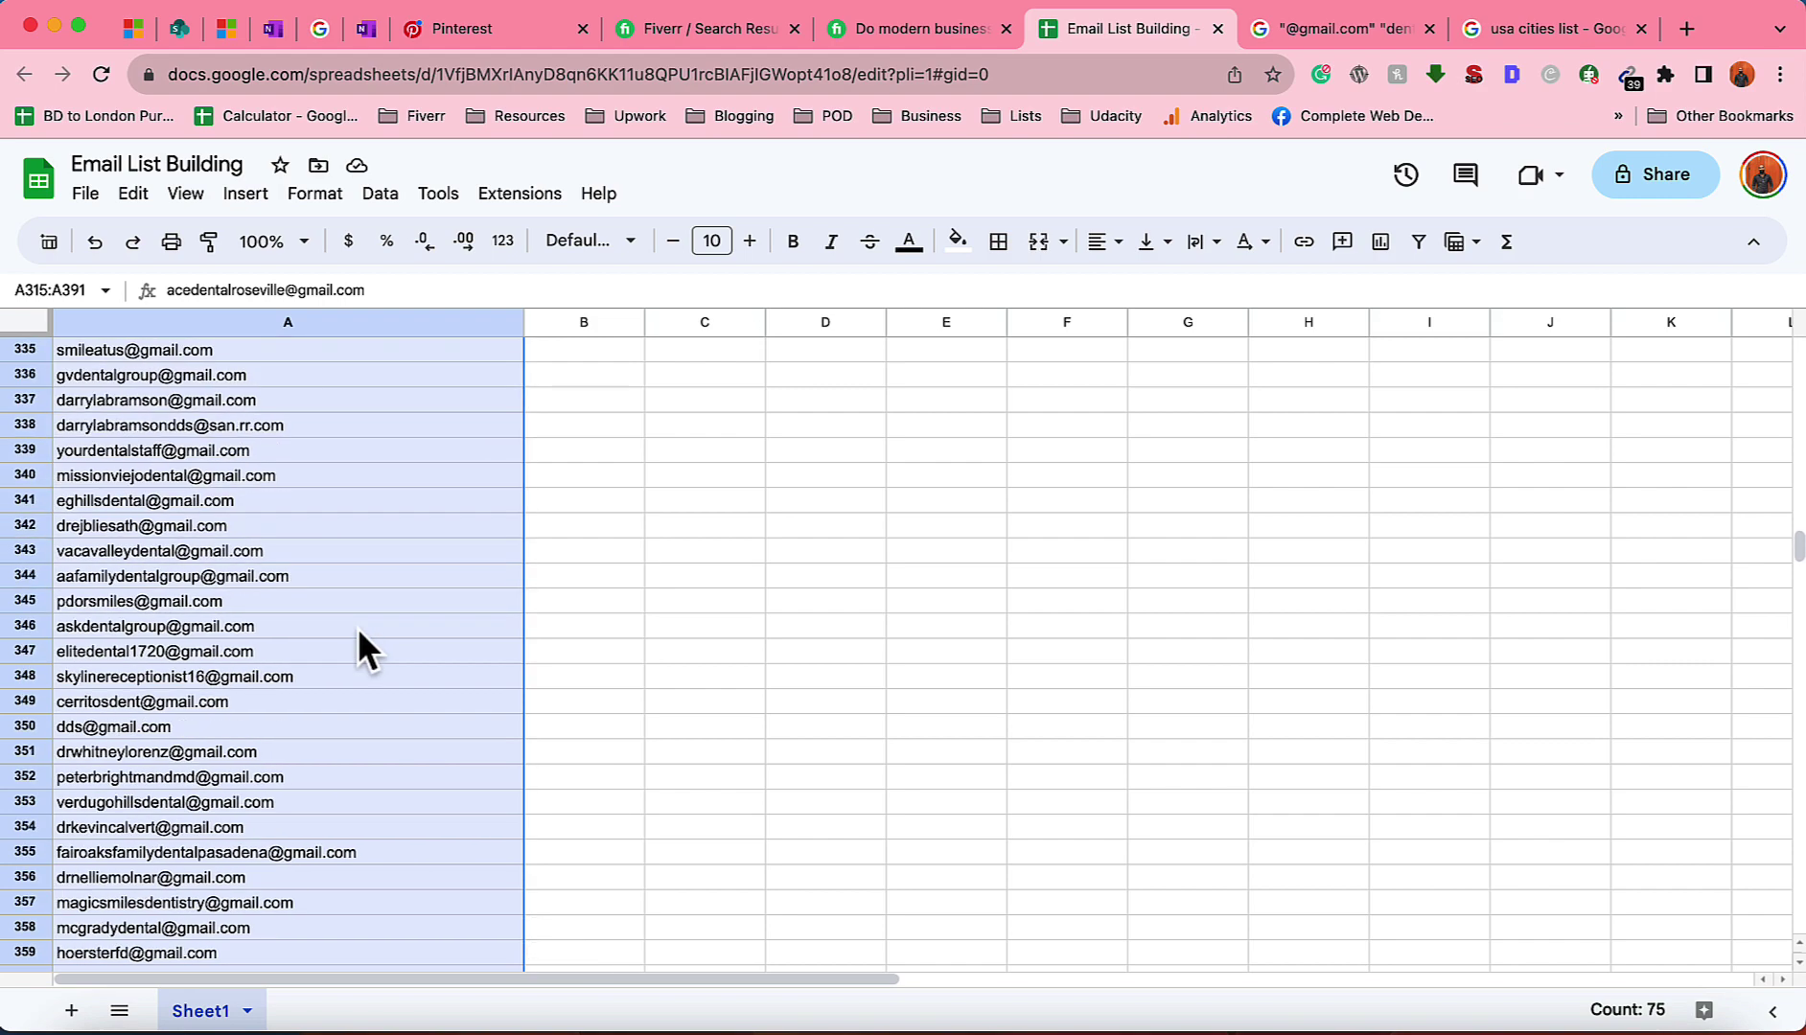
scroll(353, 645, down, 1)
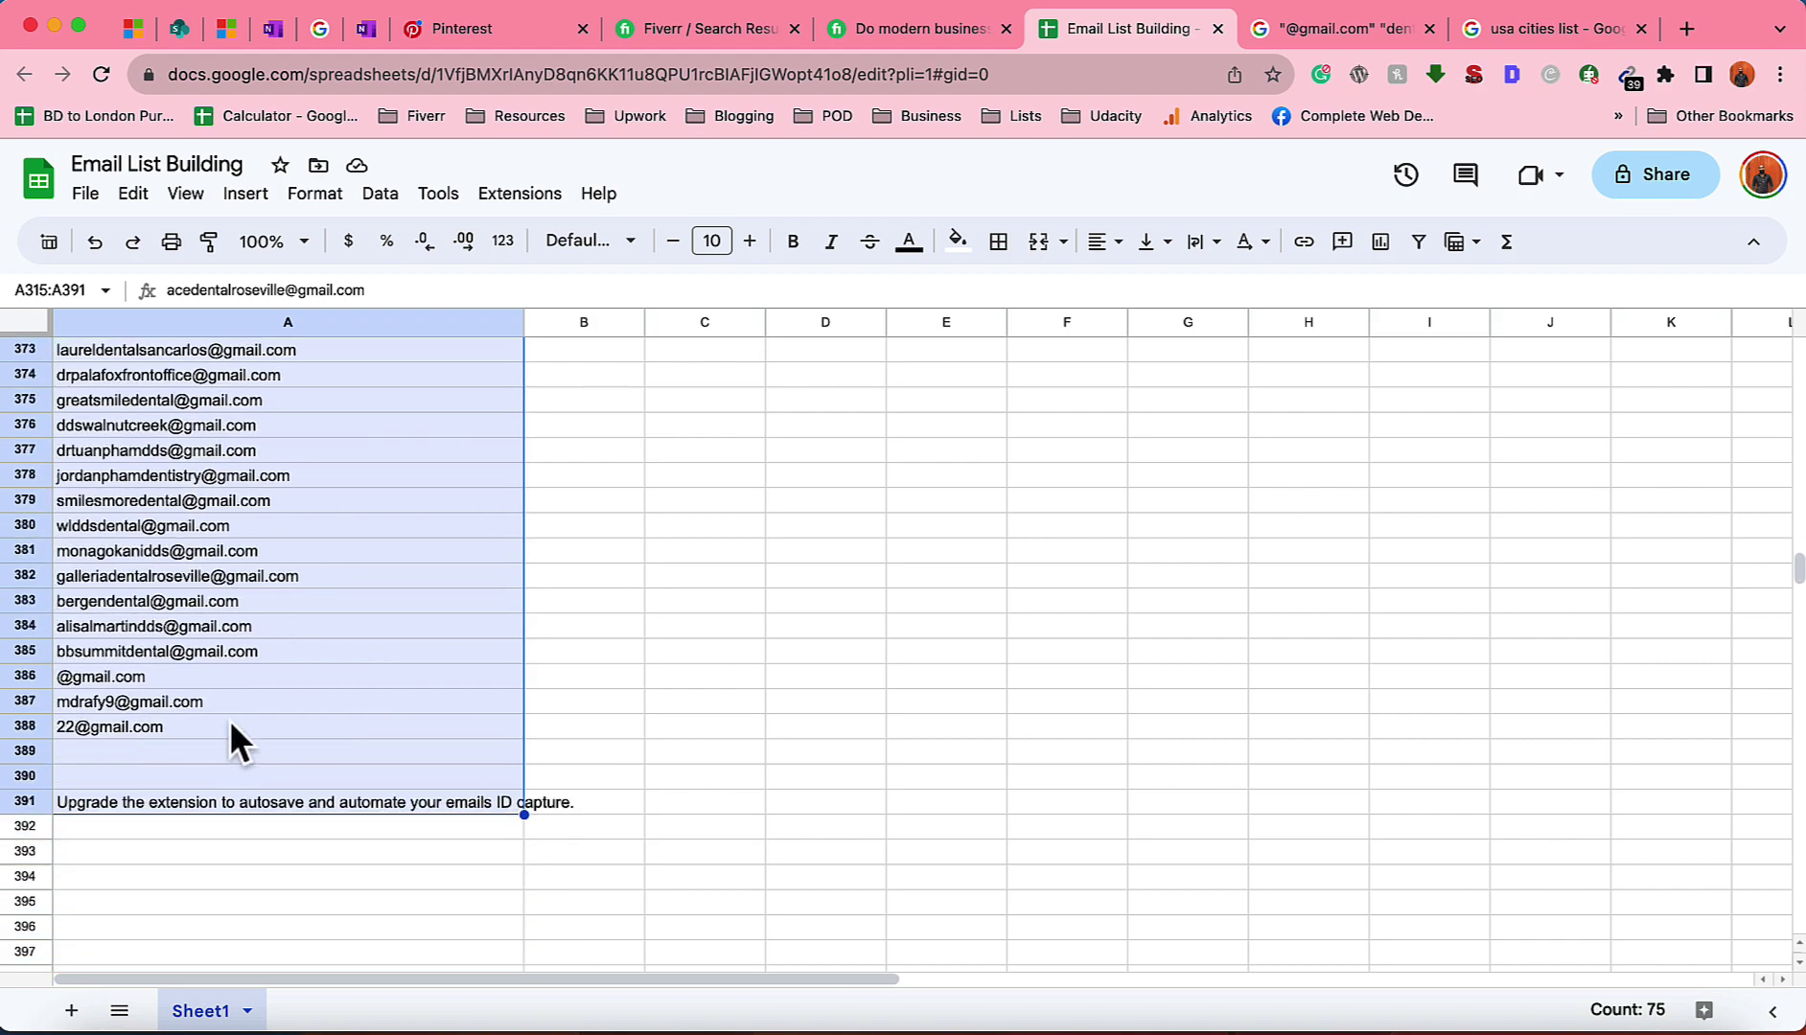
click(211, 676)
key(super+v)
scroll(231, 777, down, 10)
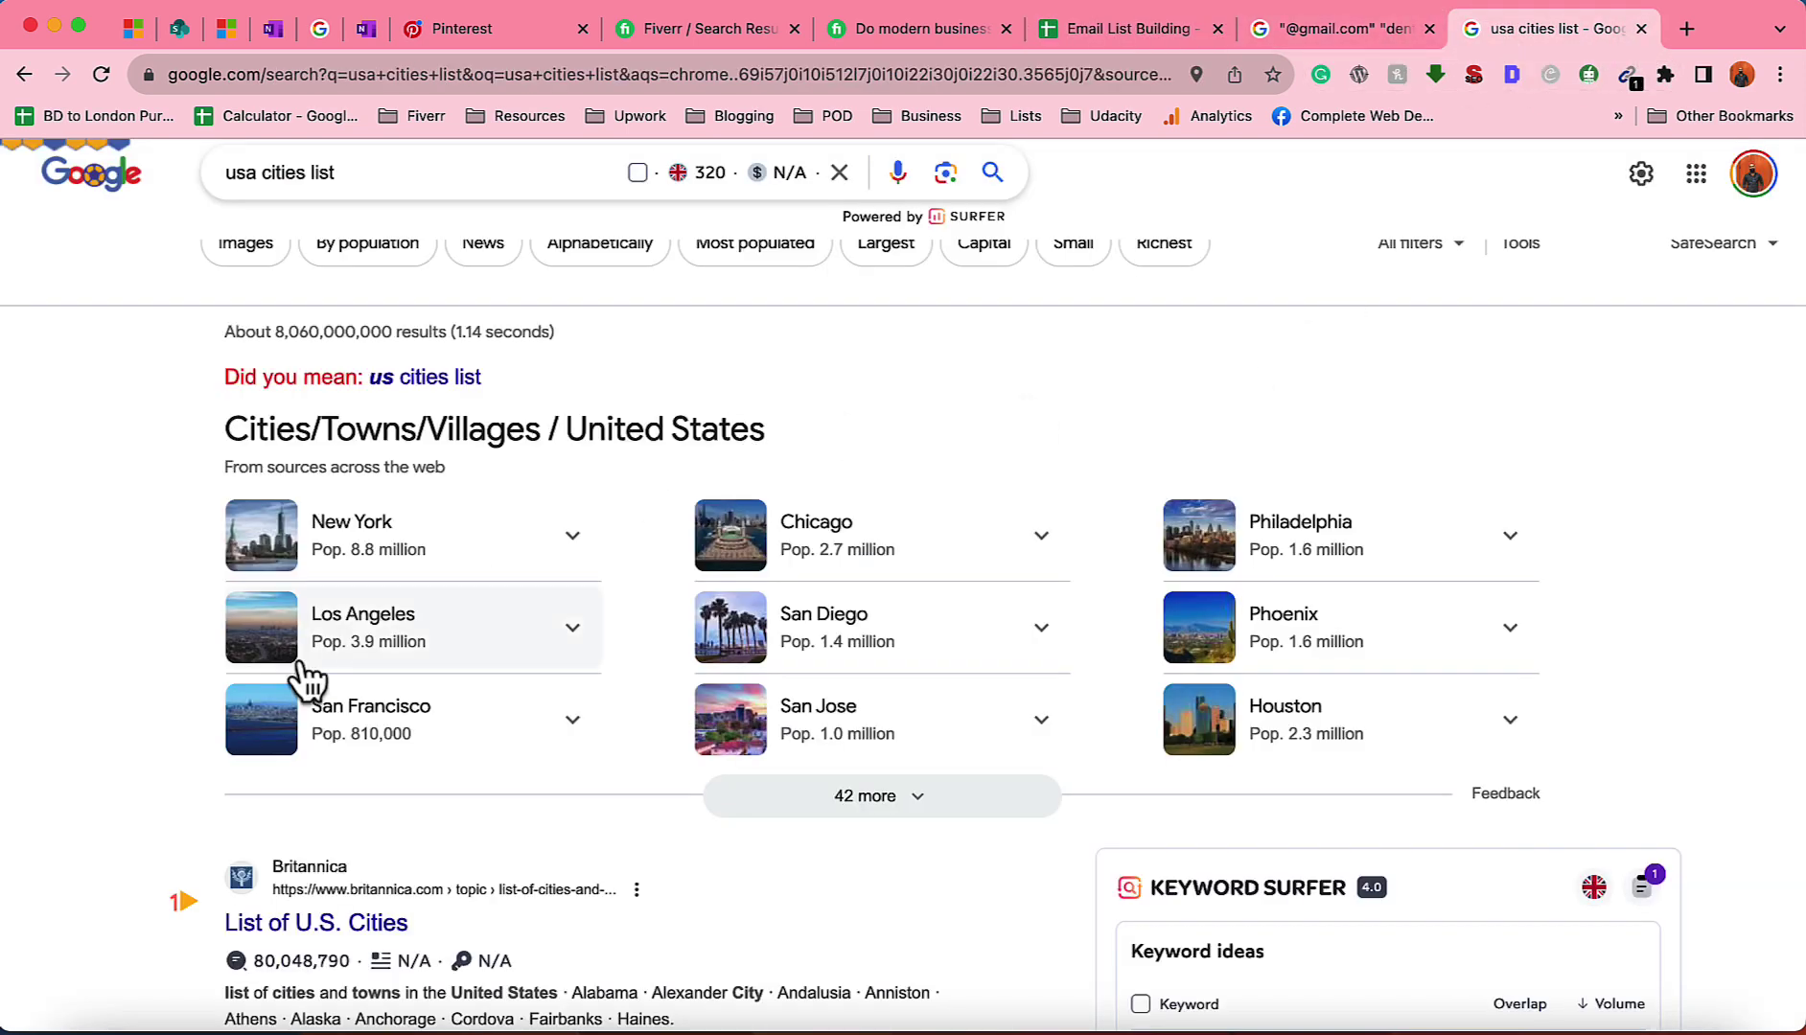
Replace 'california' with 'los angeles' in the dentist gmail query and search
click(1335, 28)
click(477, 185)
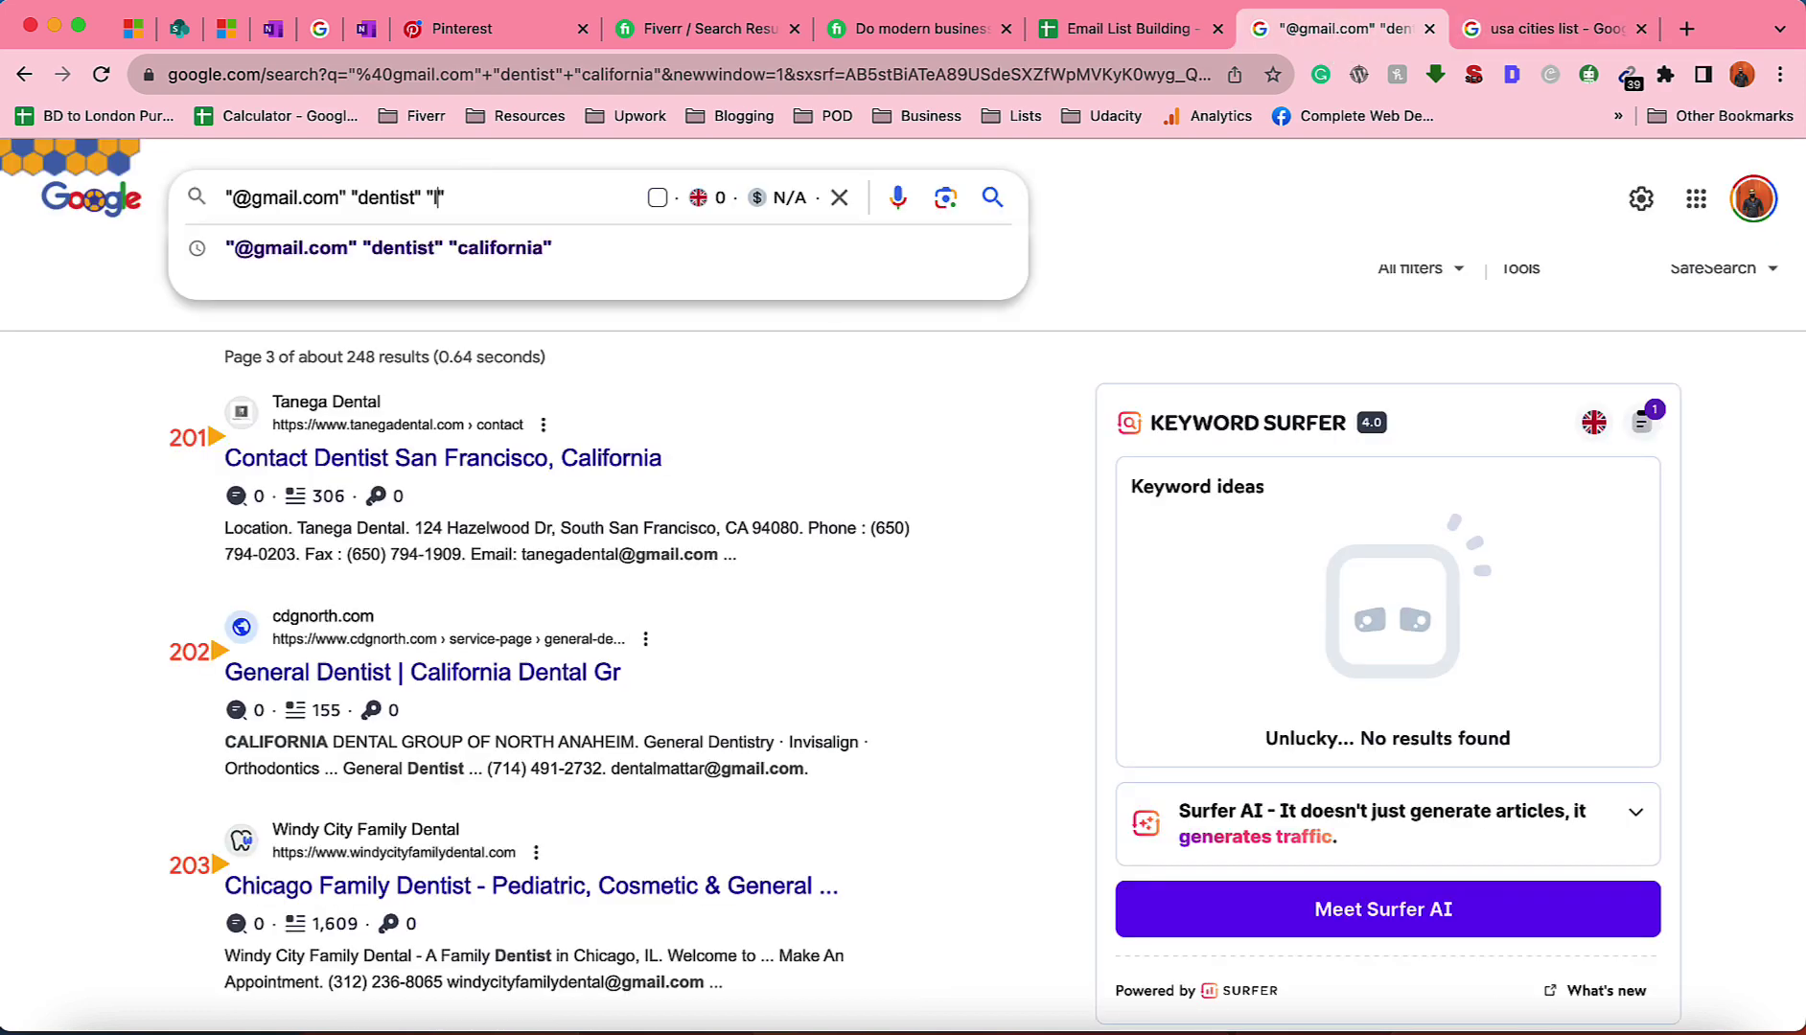
text(los an)
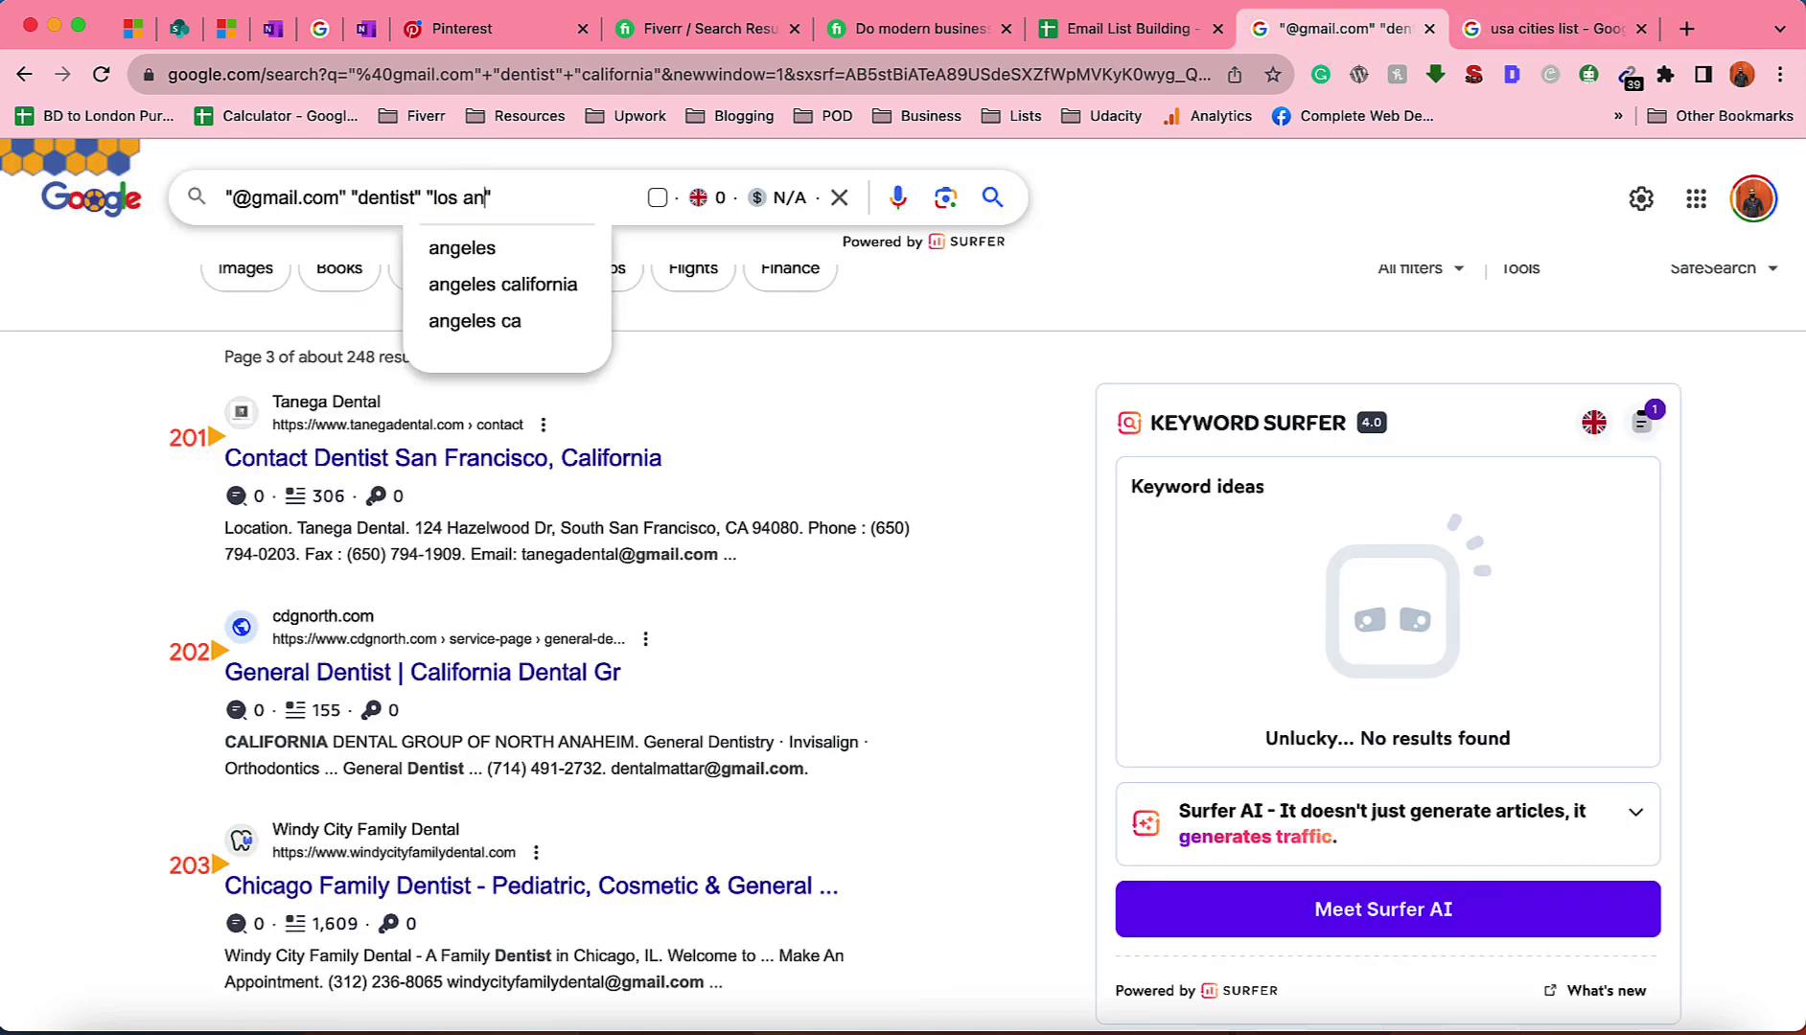
click(477, 248)
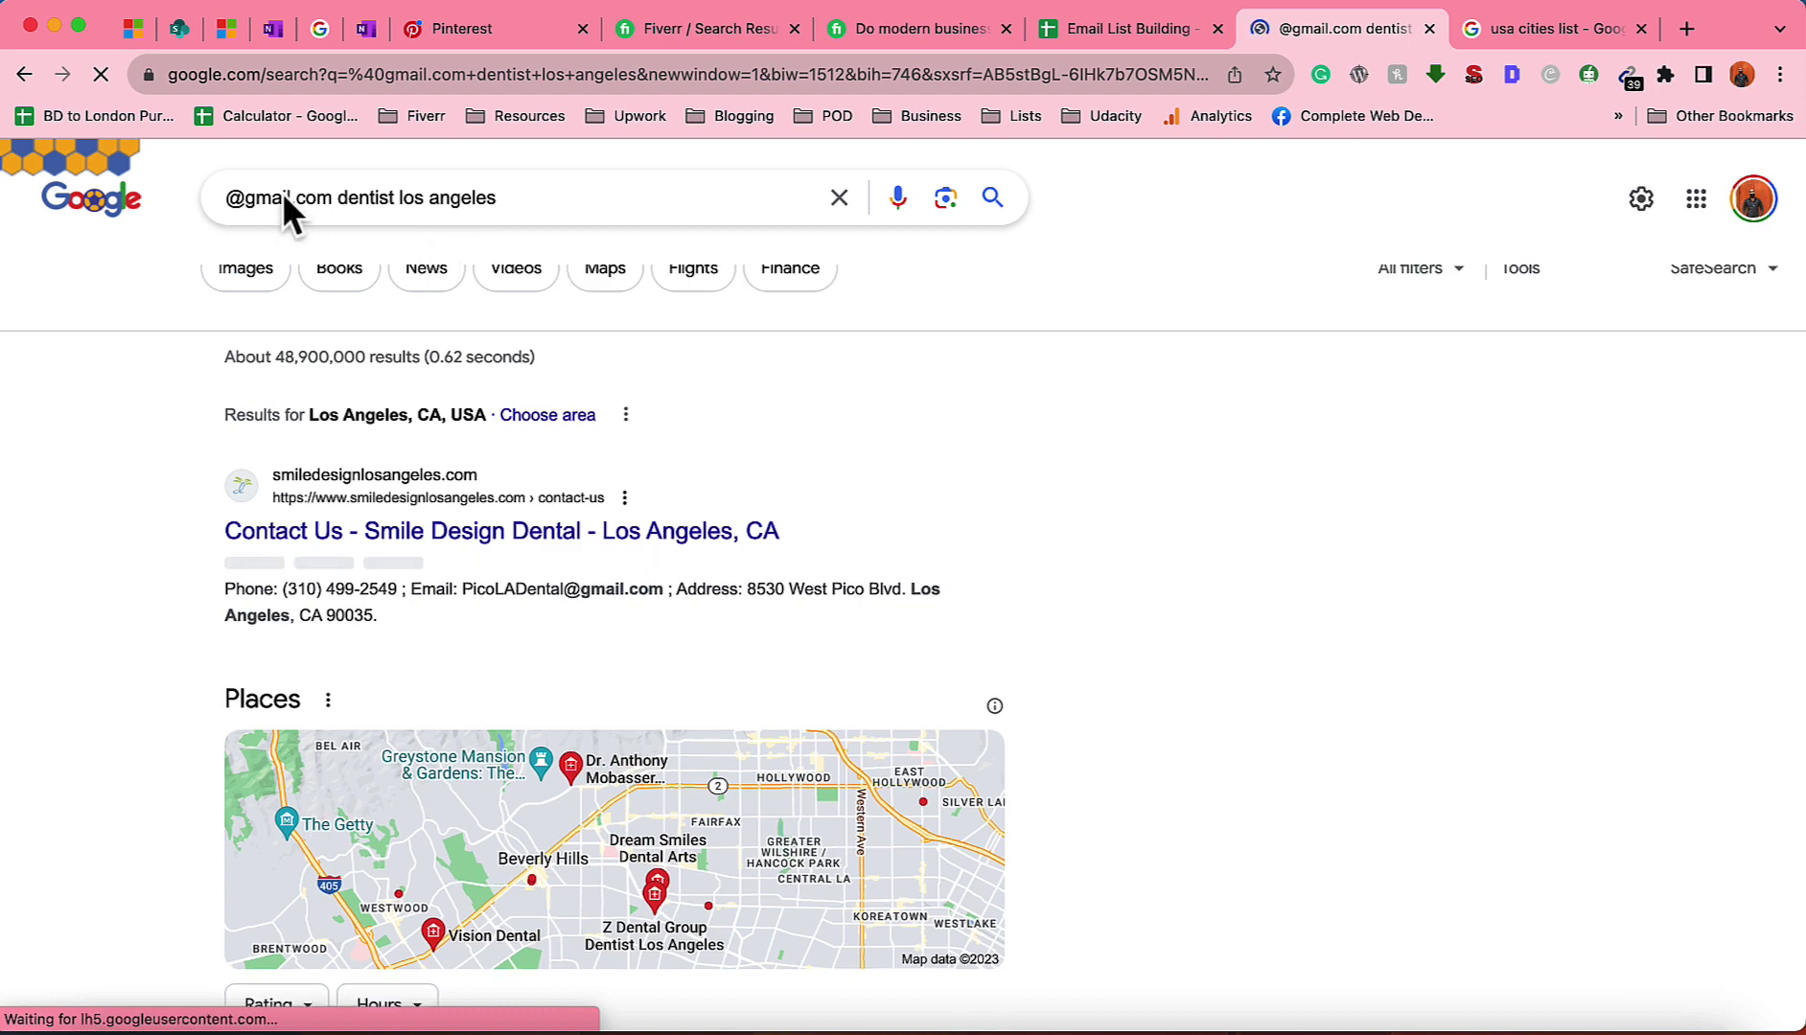
click(26, 75)
double_click(469, 197)
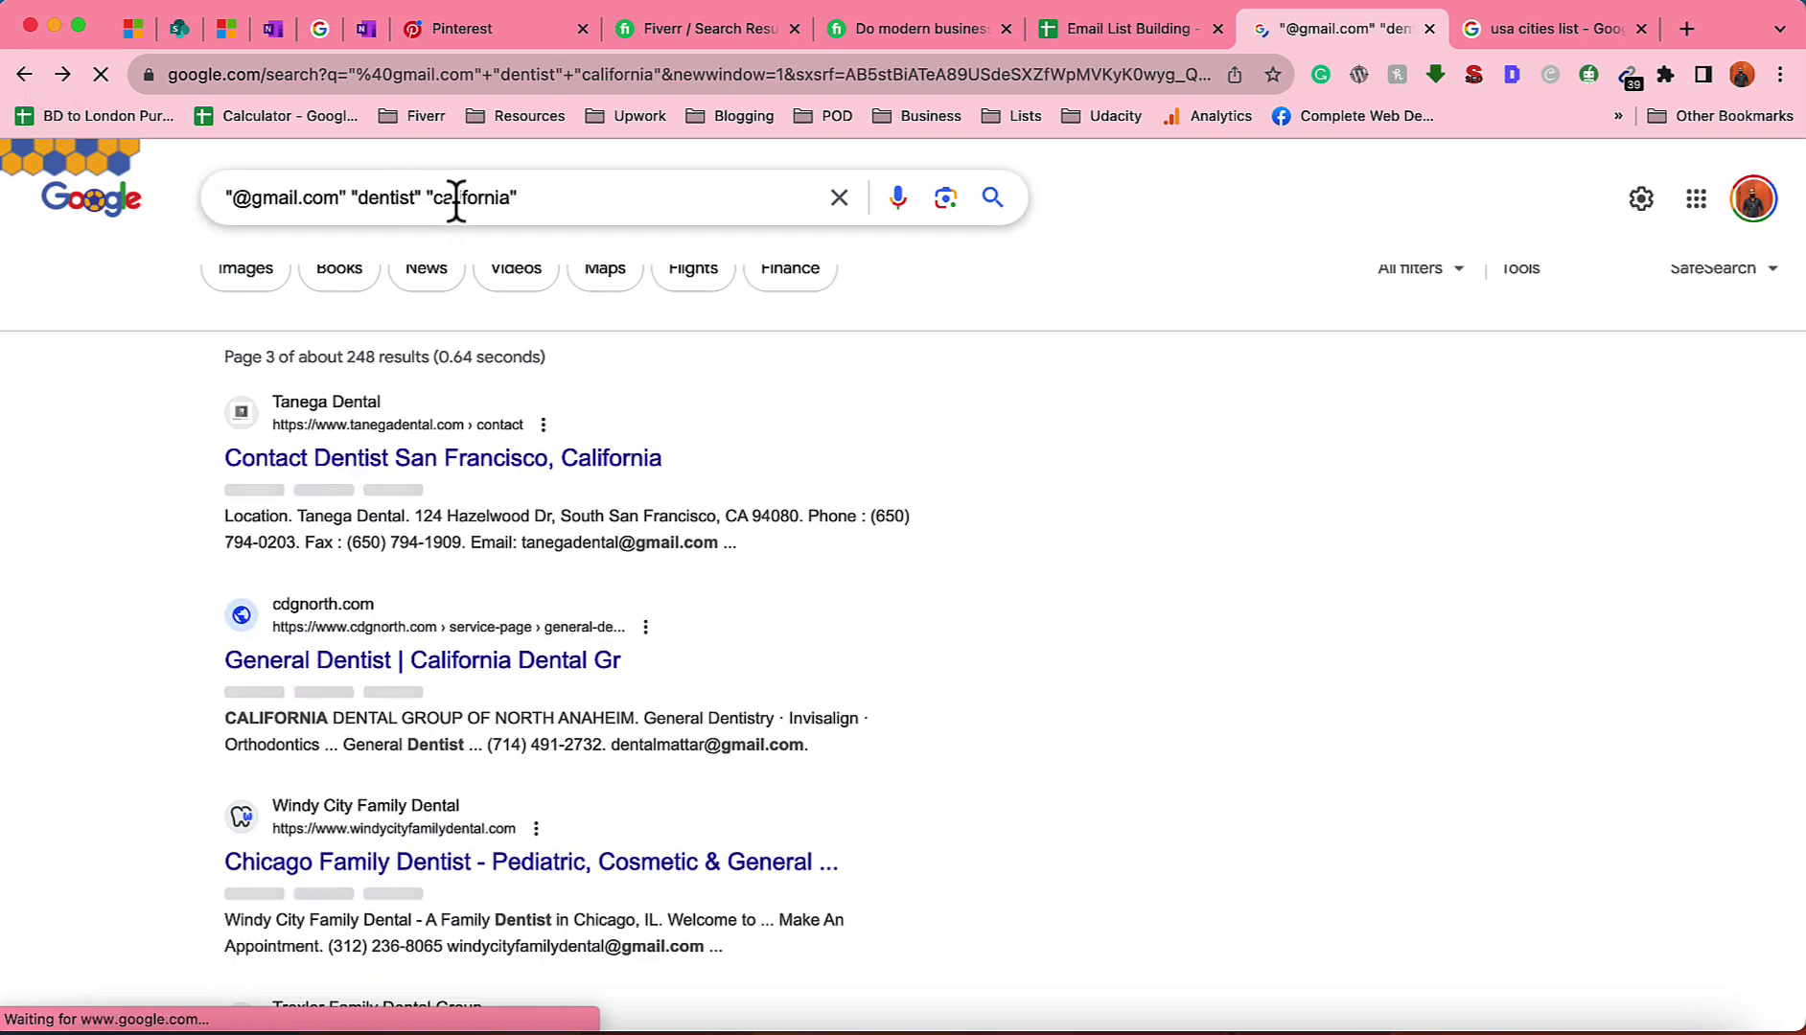
text(los ang)
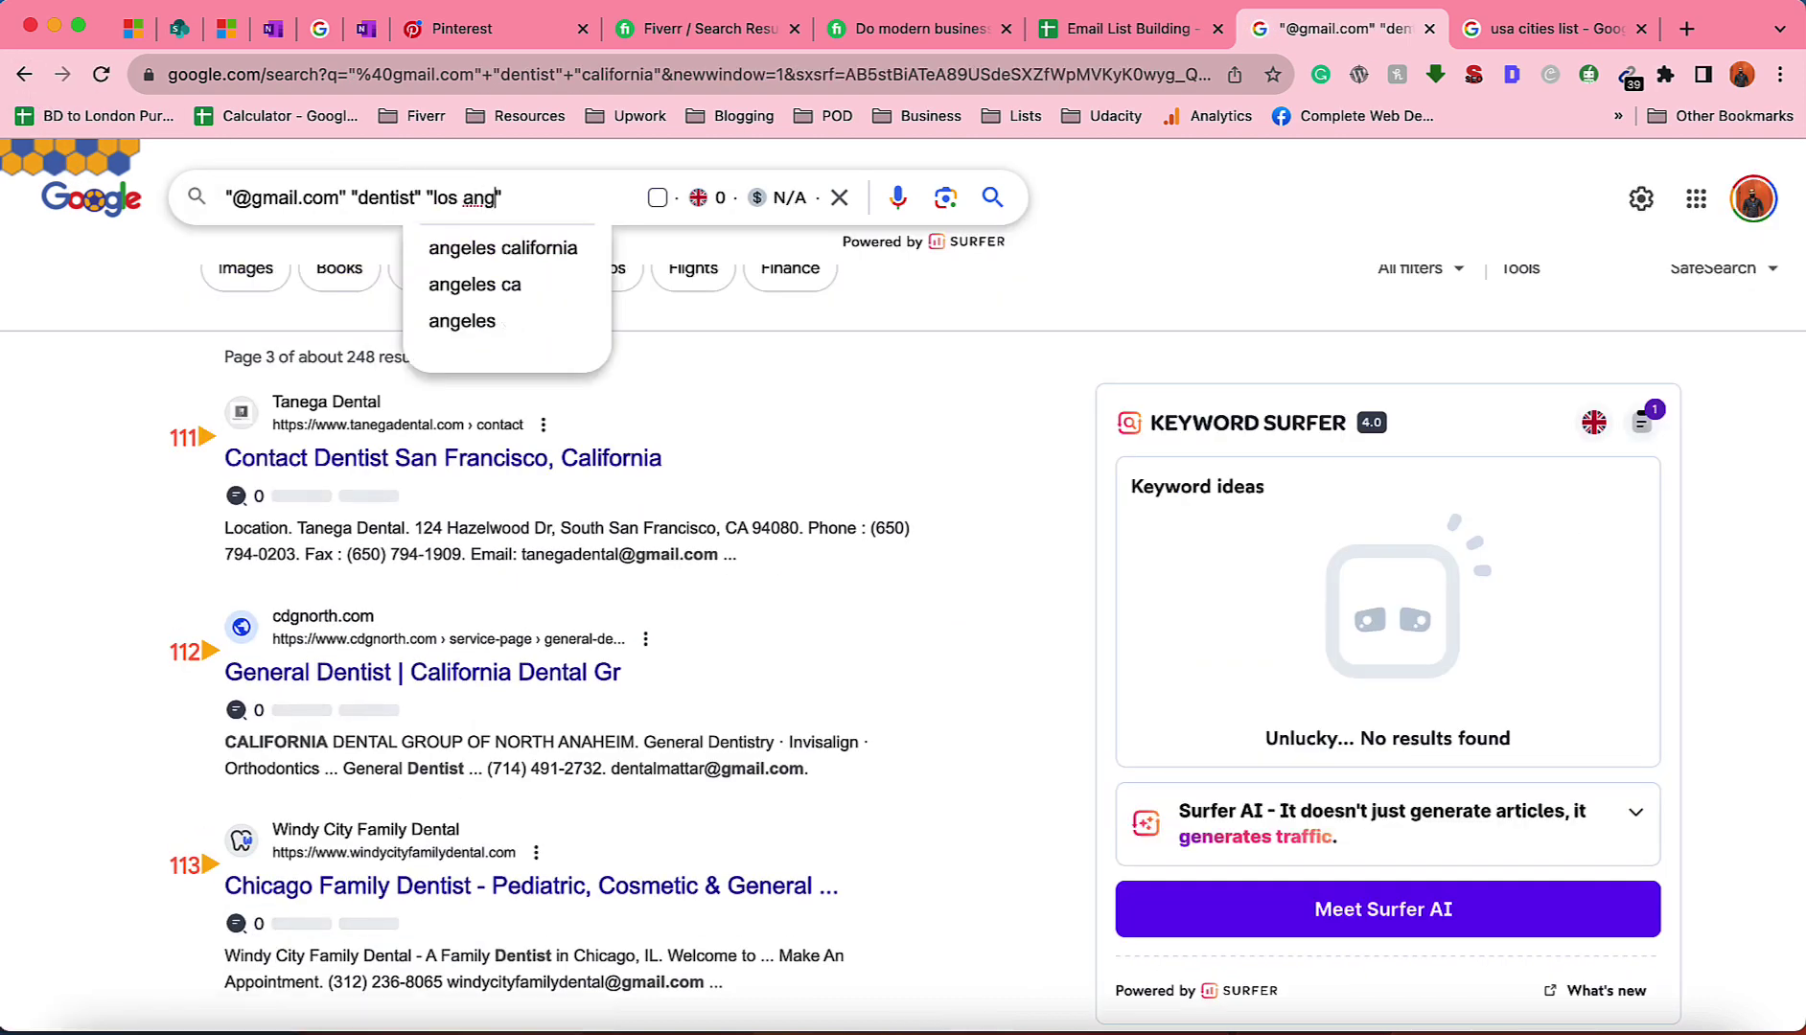
text(eles)
click(987, 191)
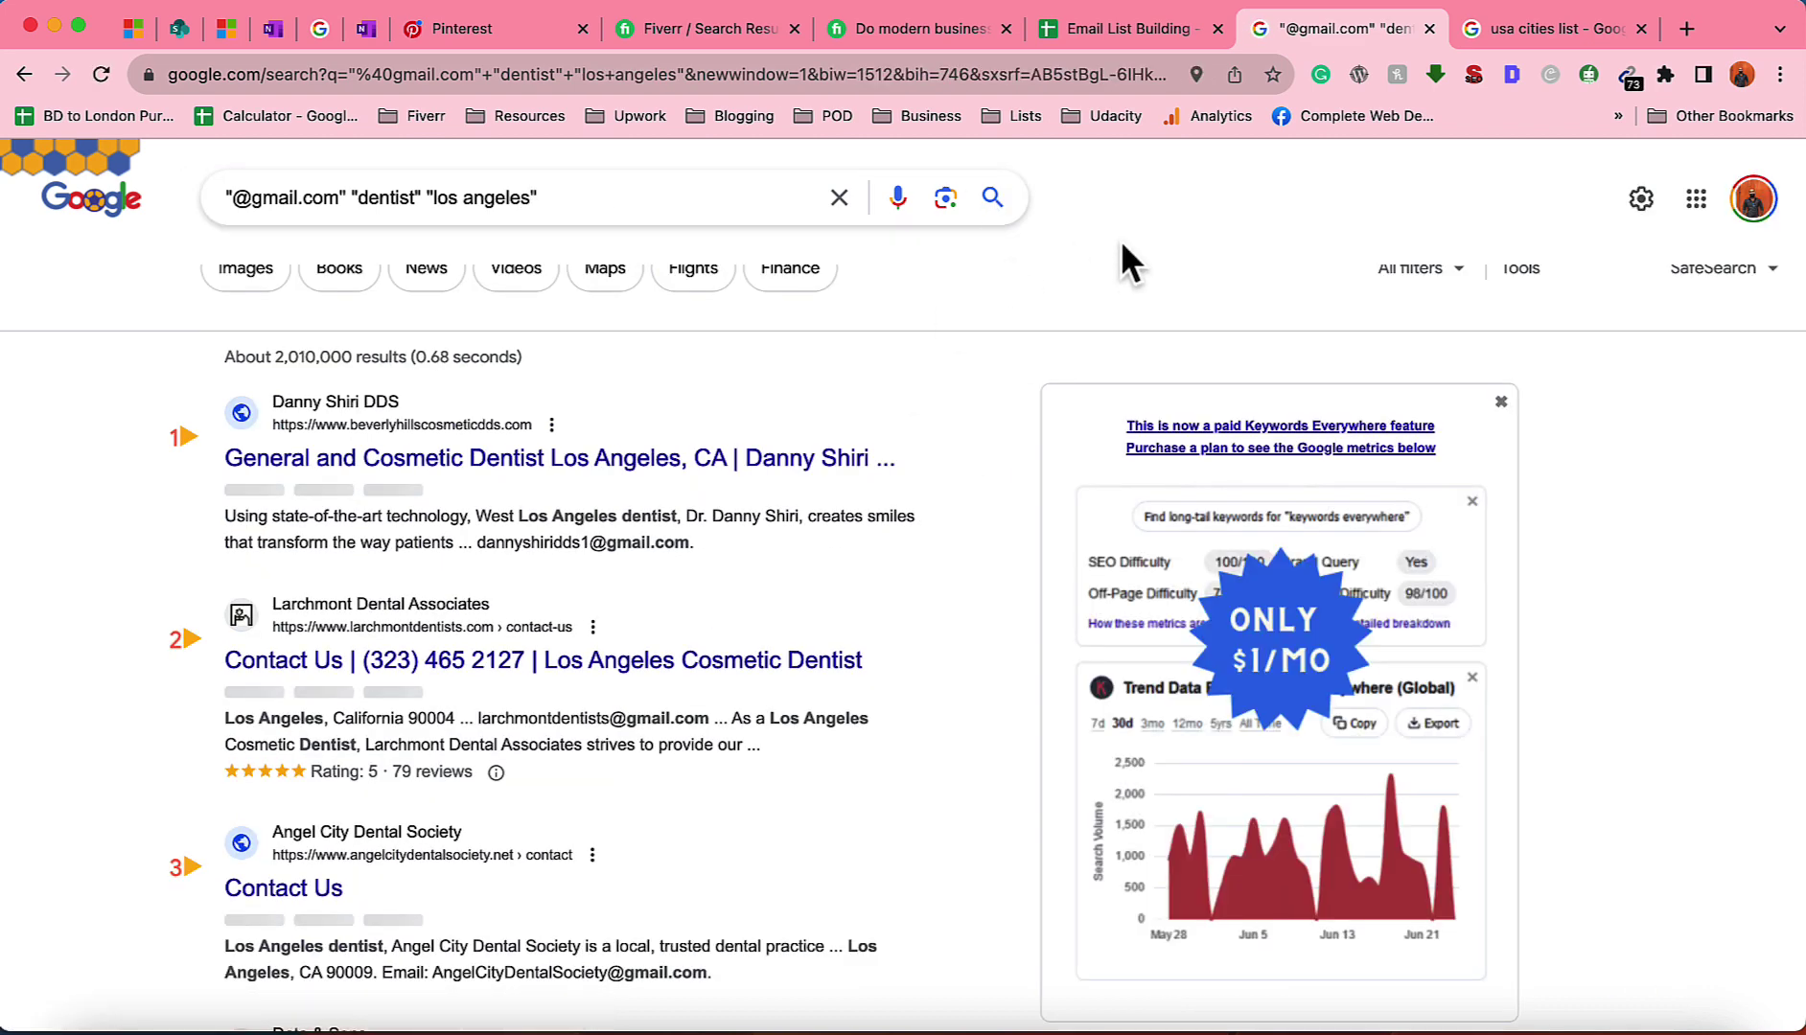
Paste page 1's extracted Los Angeles emails into the sheet at A422
click(1623, 84)
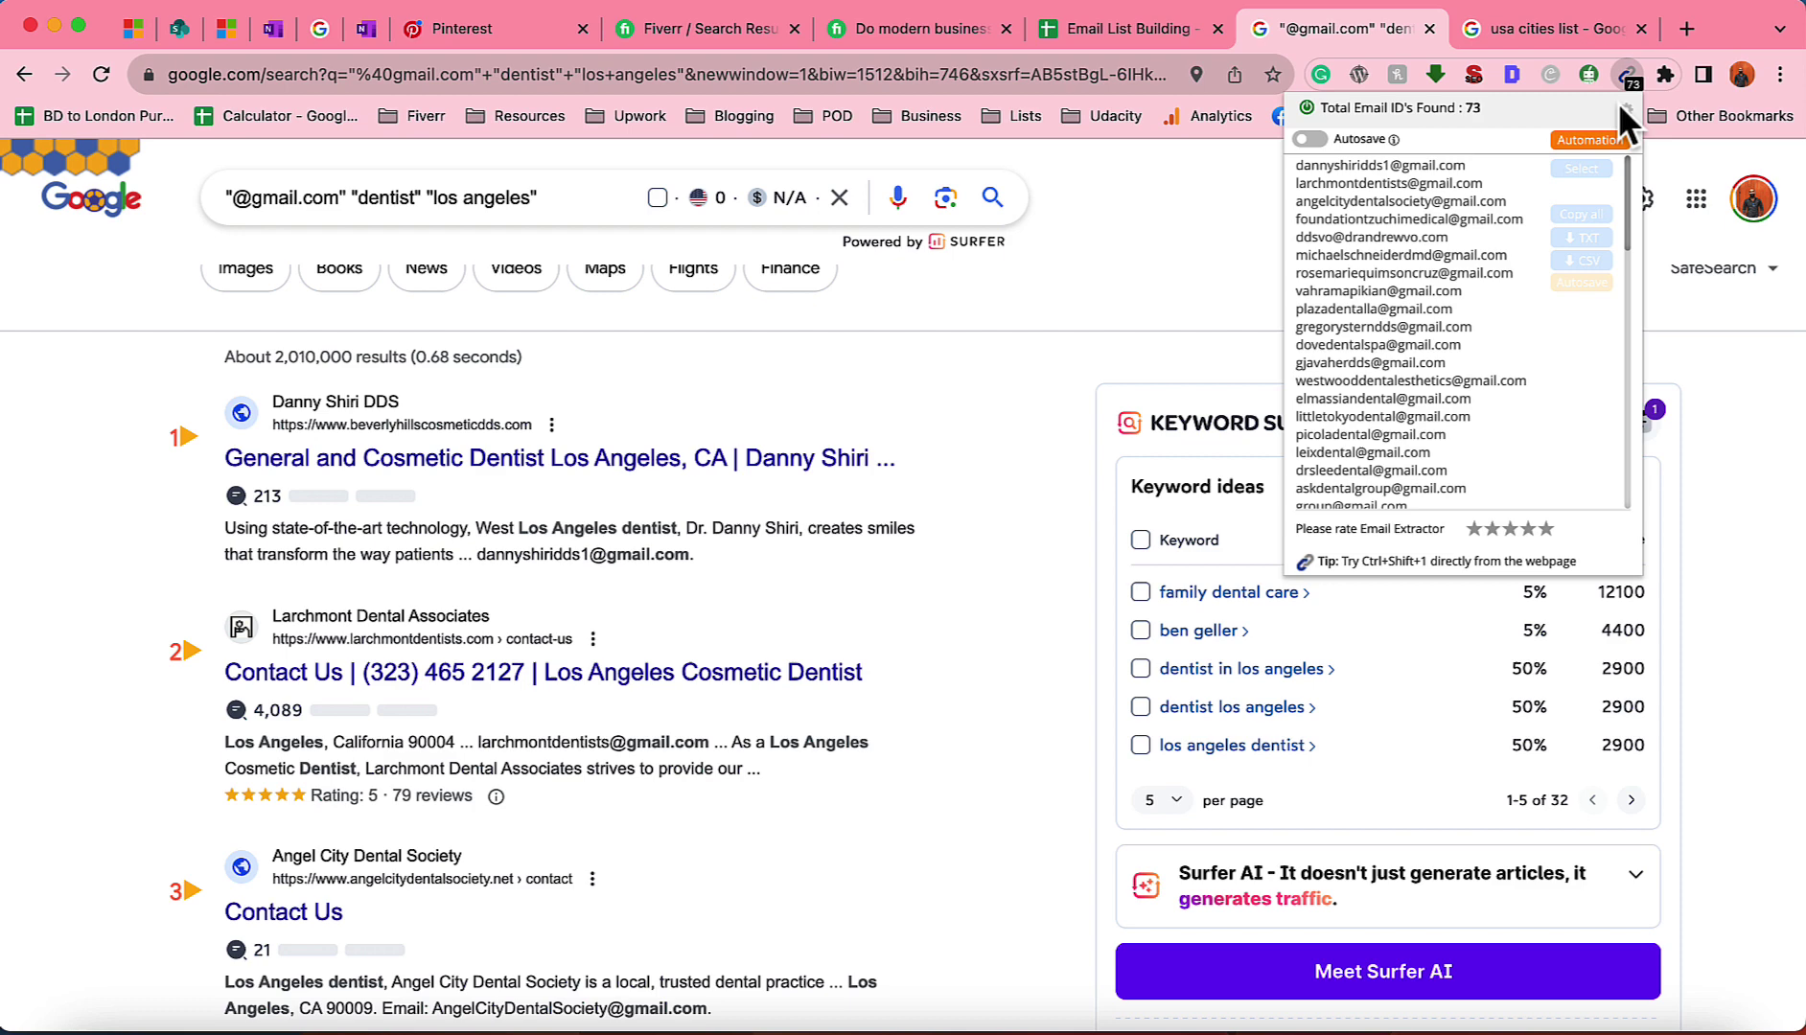
click(1131, 29)
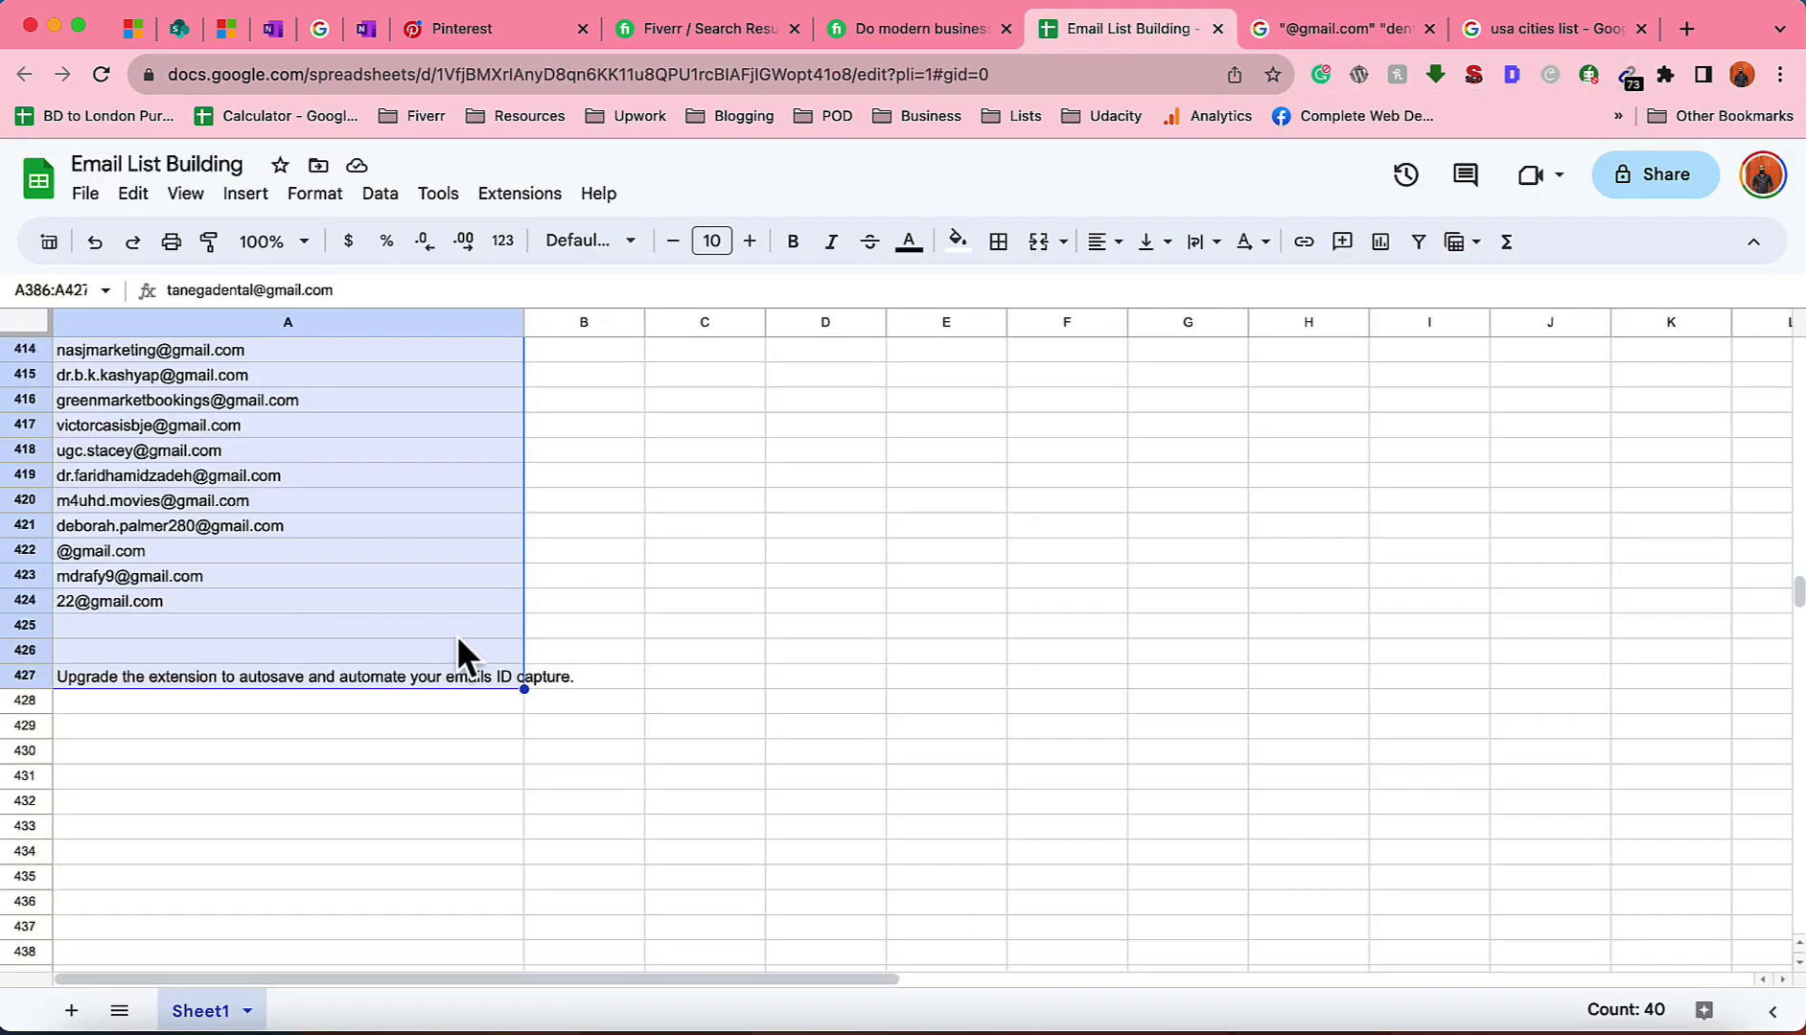
click(244, 591)
click(234, 552)
key(super+v)
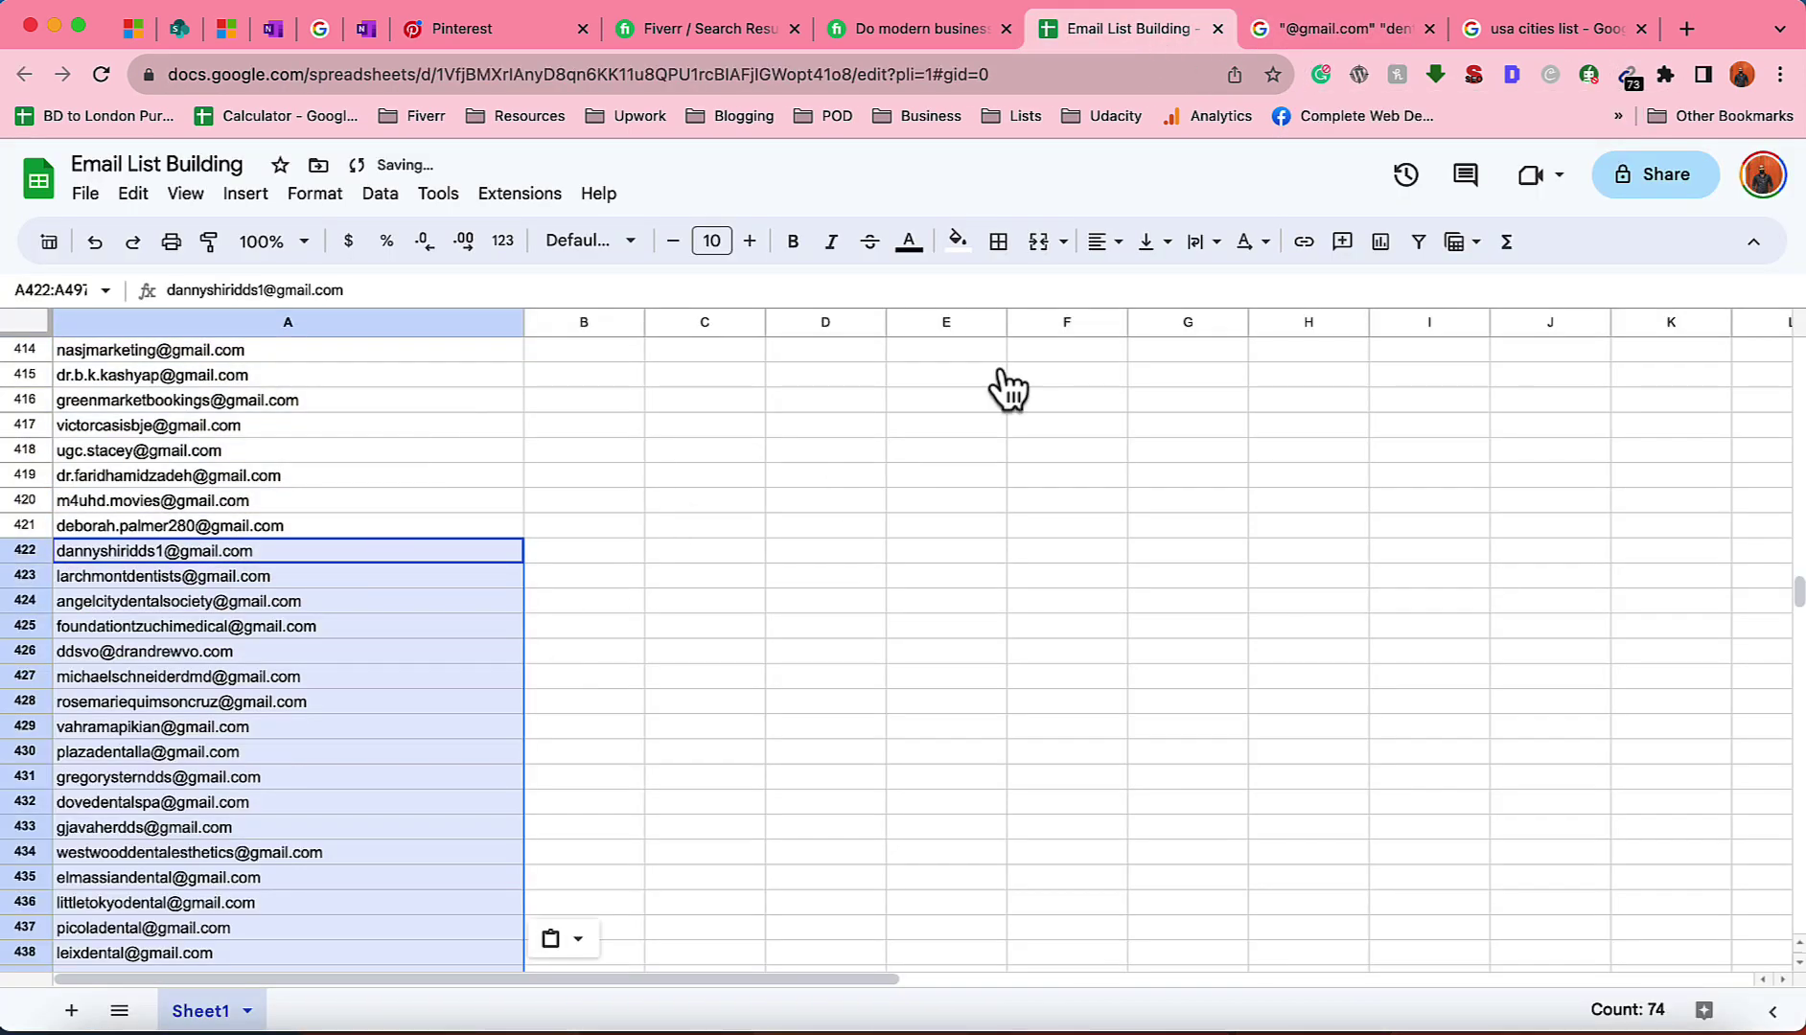
Load page 2 of the Los Angeles results and show its extracted emails
click(1543, 39)
click(1380, 34)
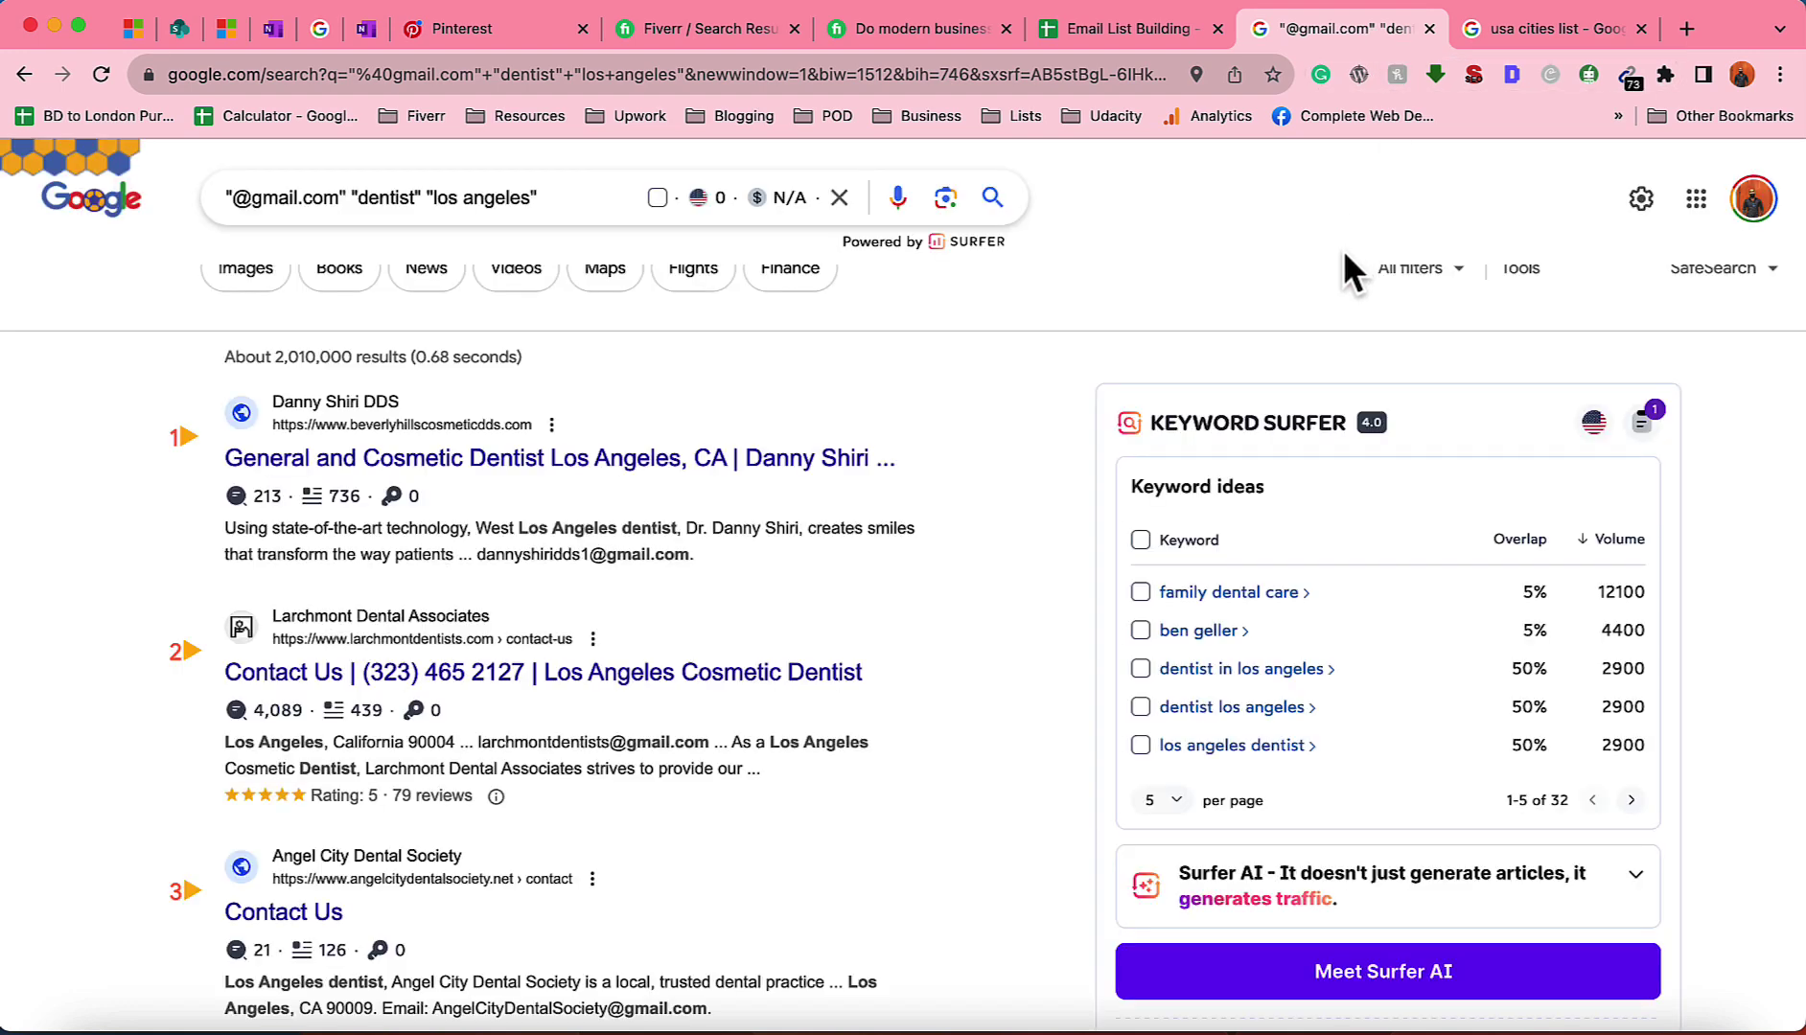
scroll(1205, 533, down, 20)
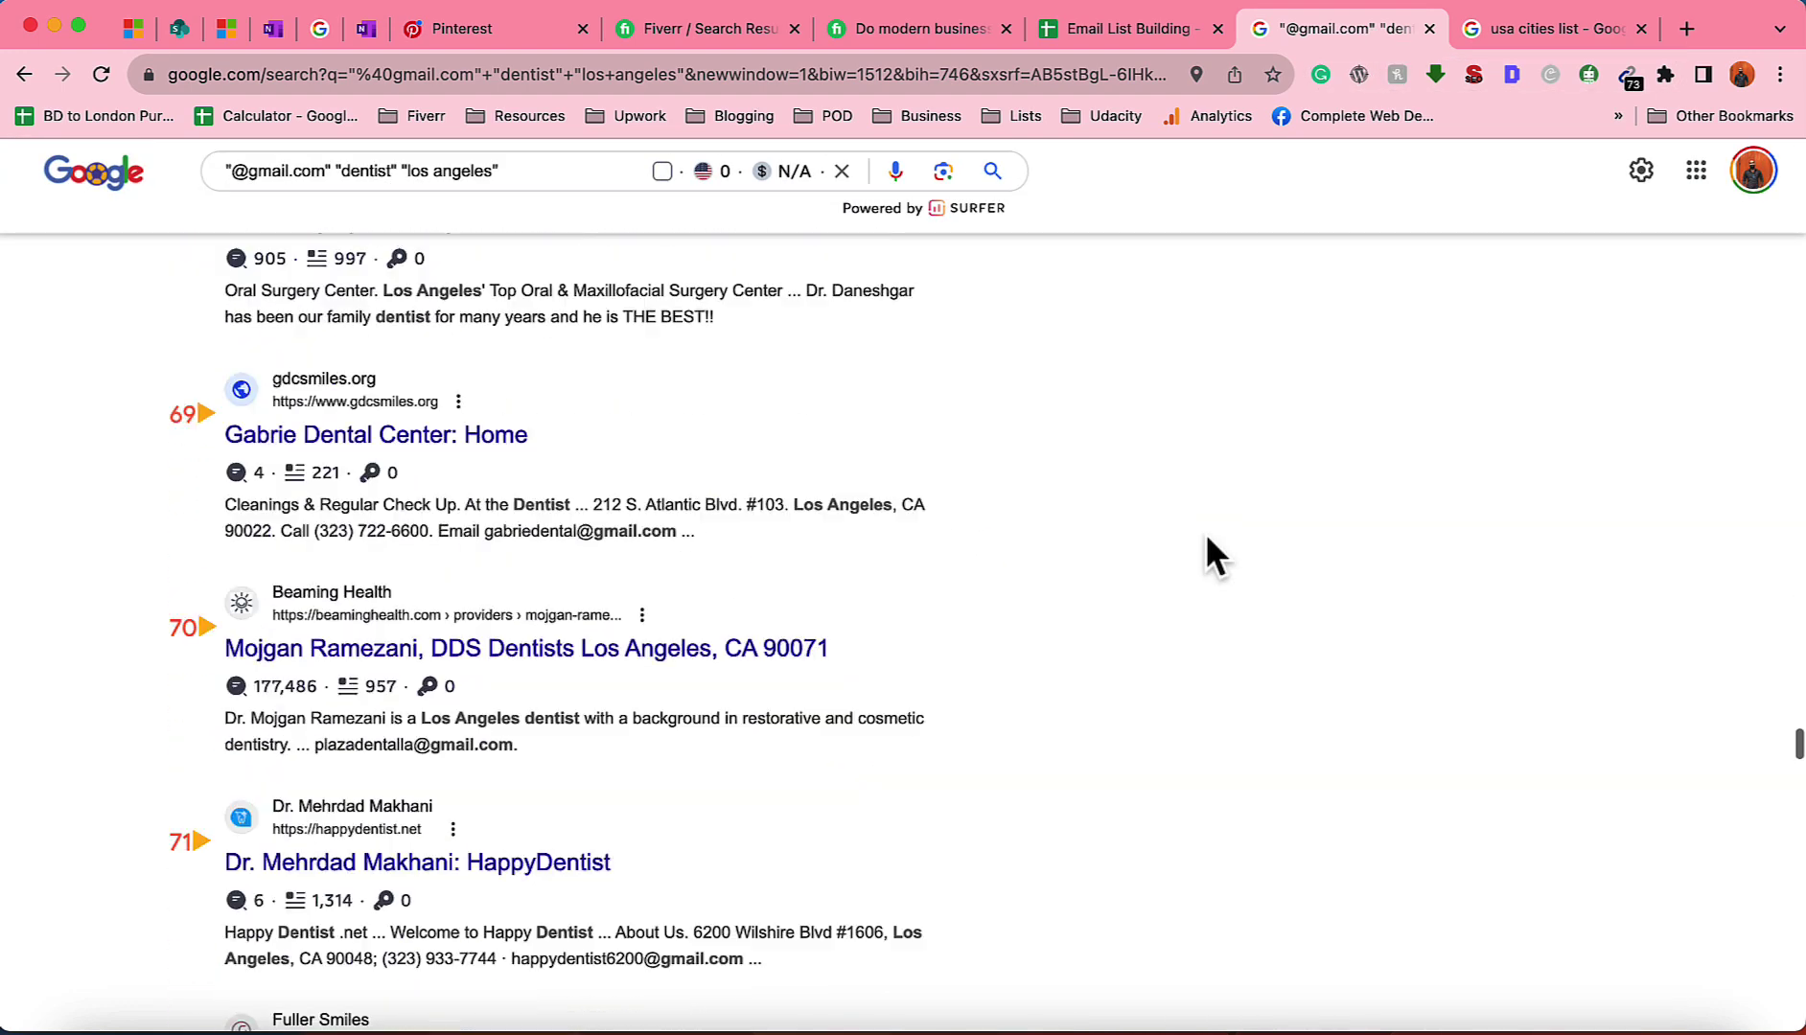
scroll(1204, 532, down, 3)
click(686, 859)
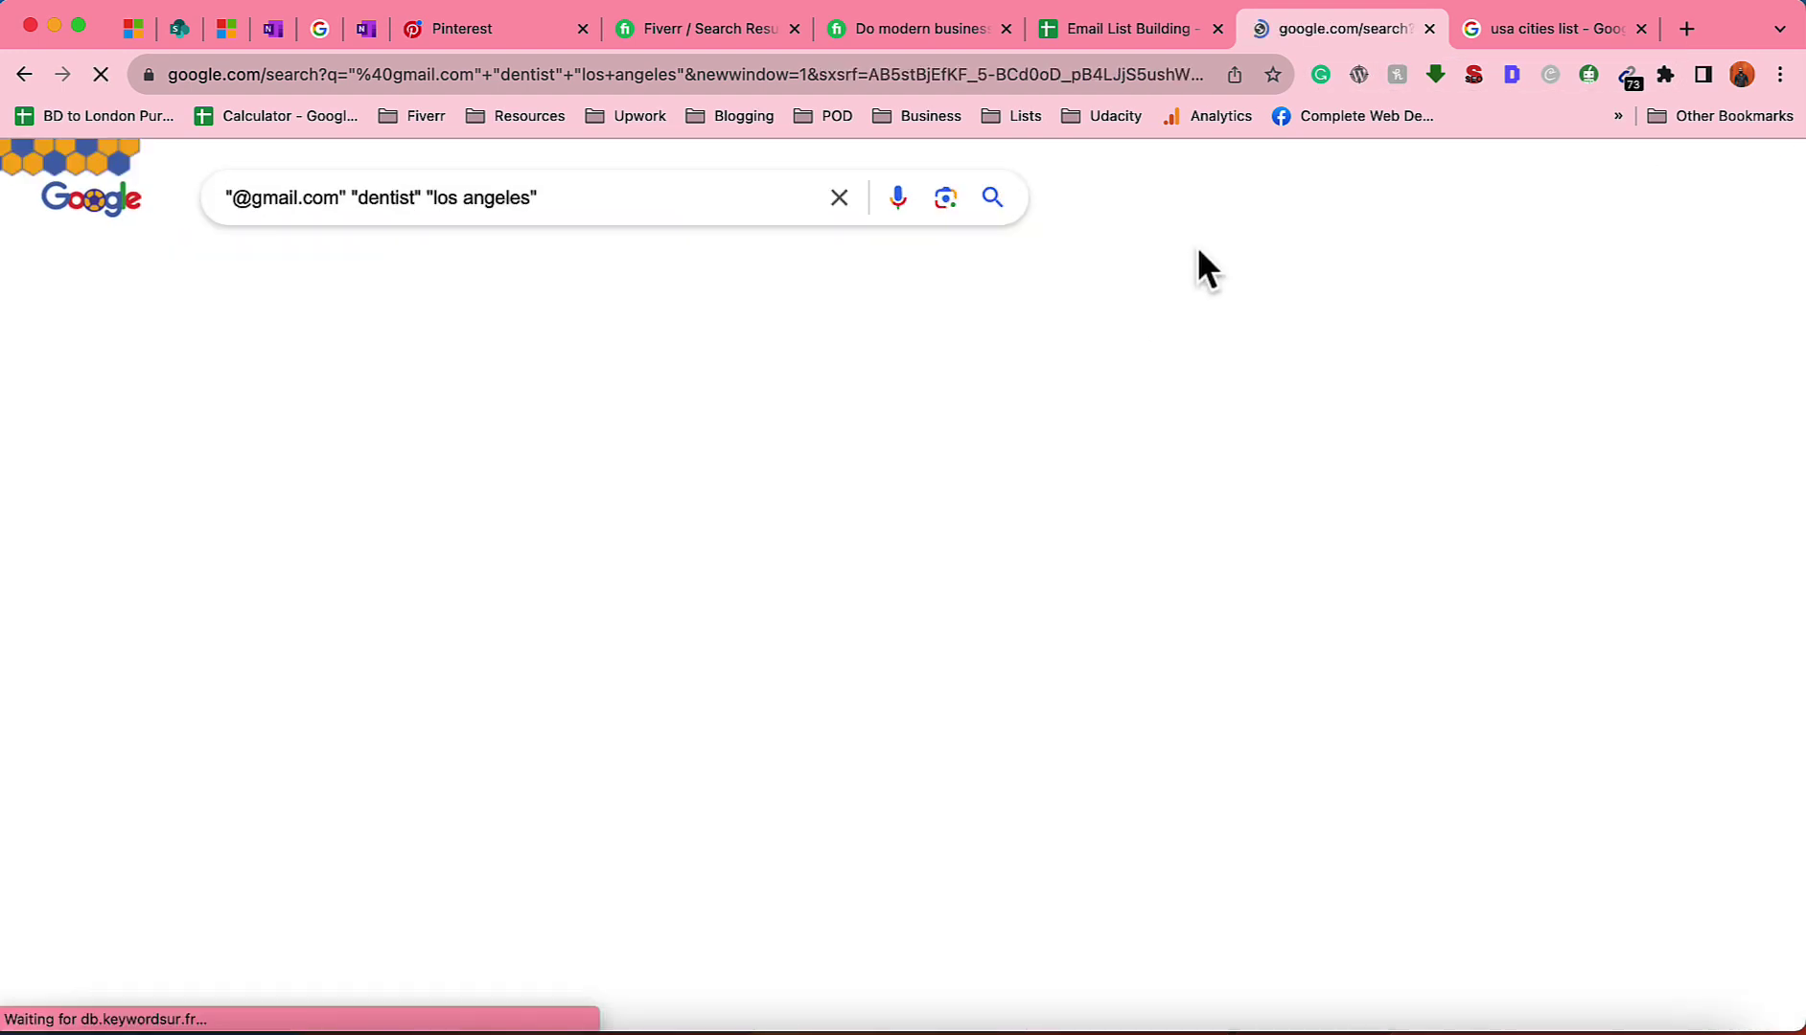
click(1626, 76)
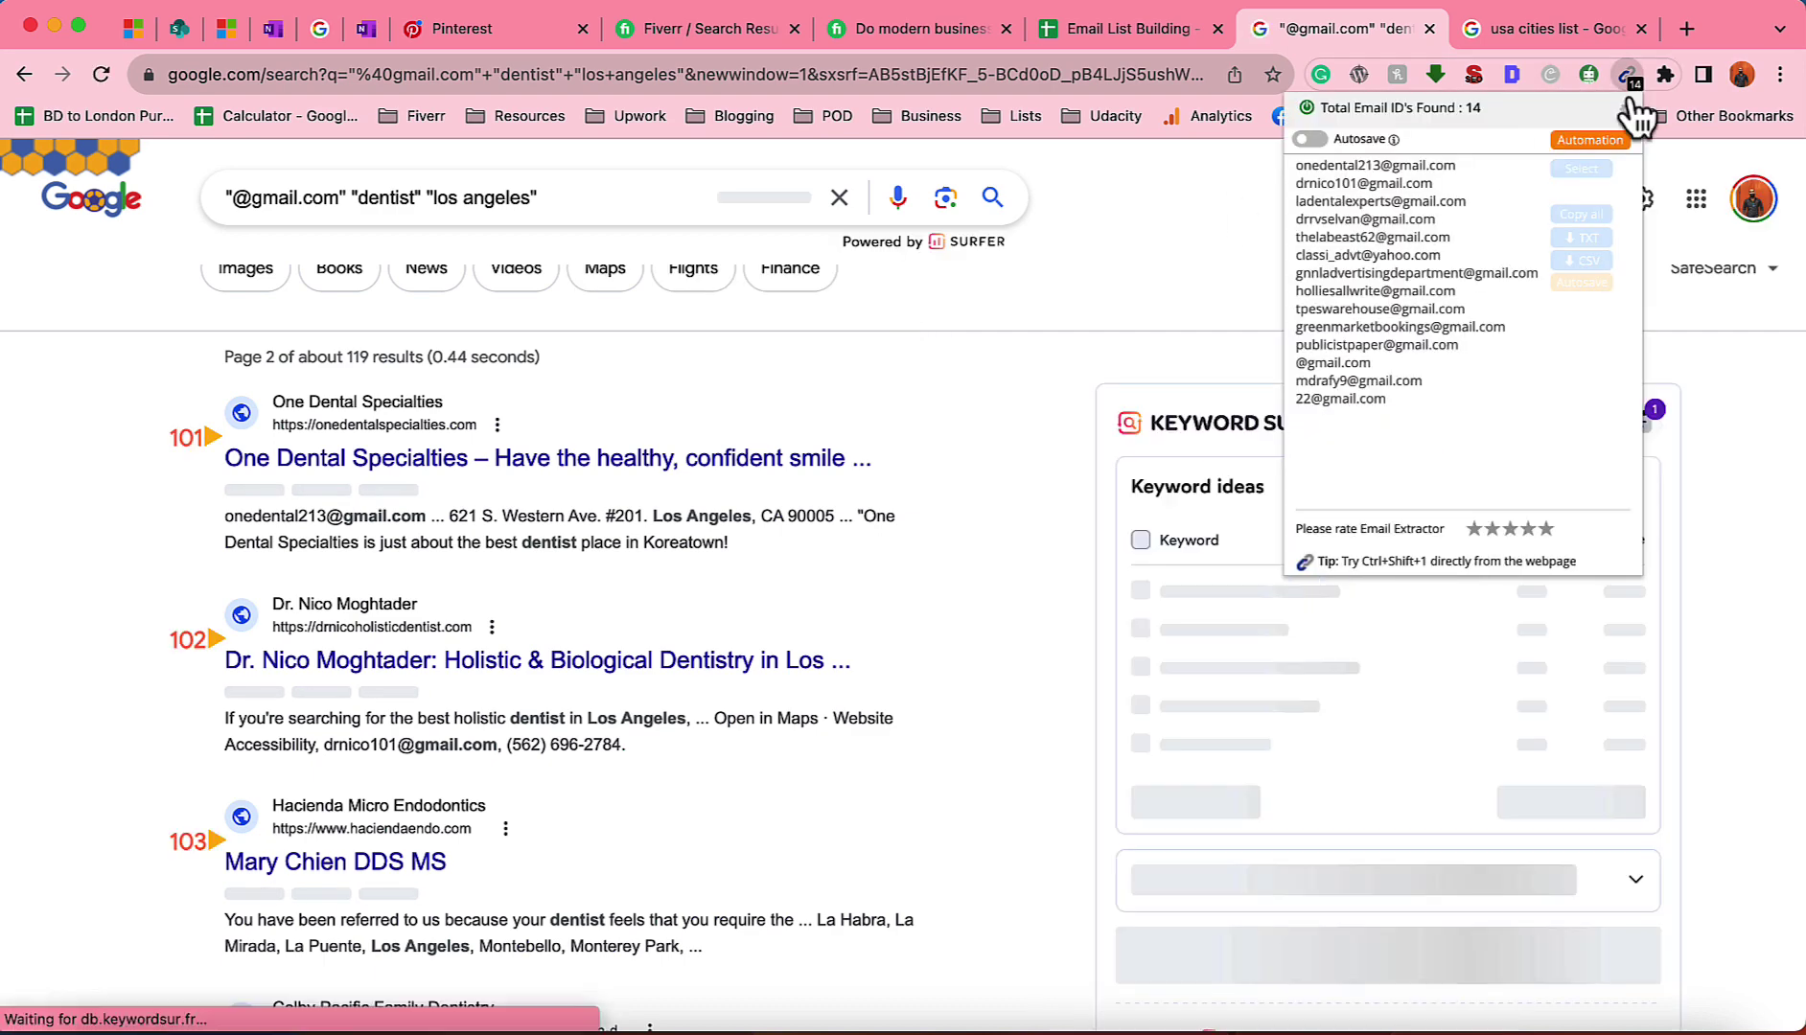
Paste the page 2 Los Angeles addresses into the sheet at A492
click(1100, 31)
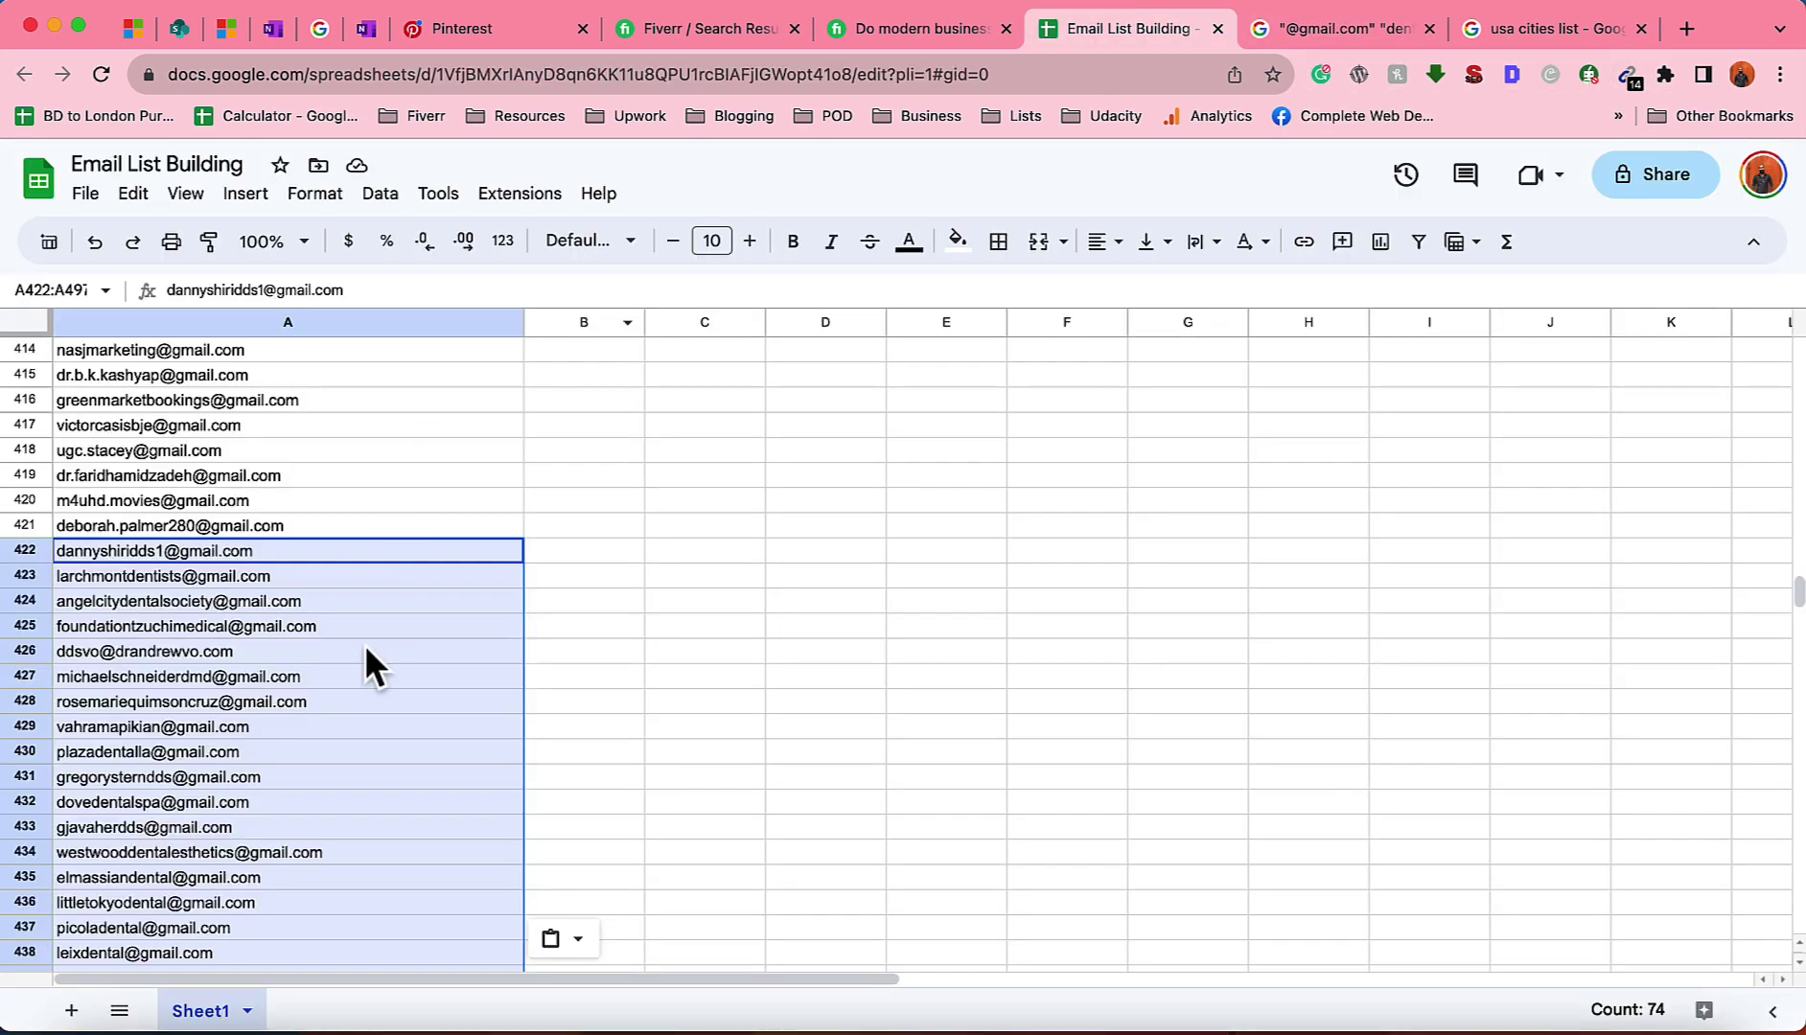
scroll(364, 661, down, 15)
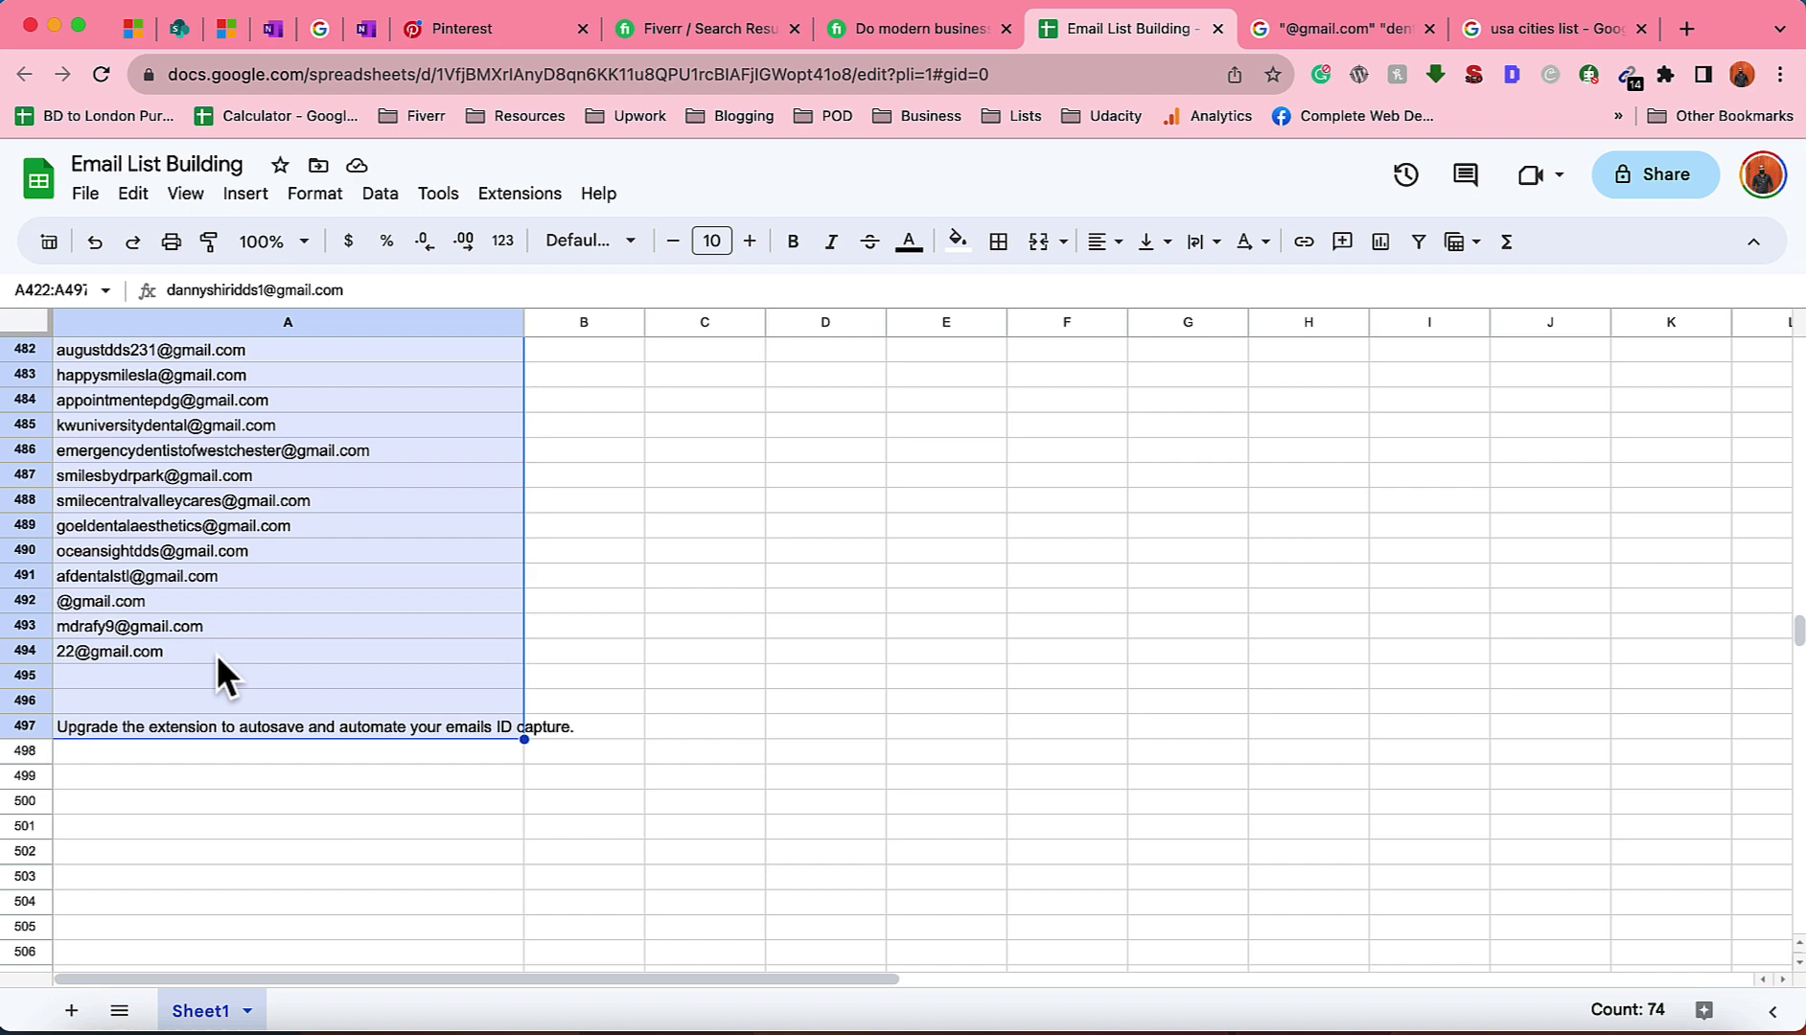
click(215, 653)
click(220, 610)
key(ctrl+v)
scroll(336, 549, down, 4)
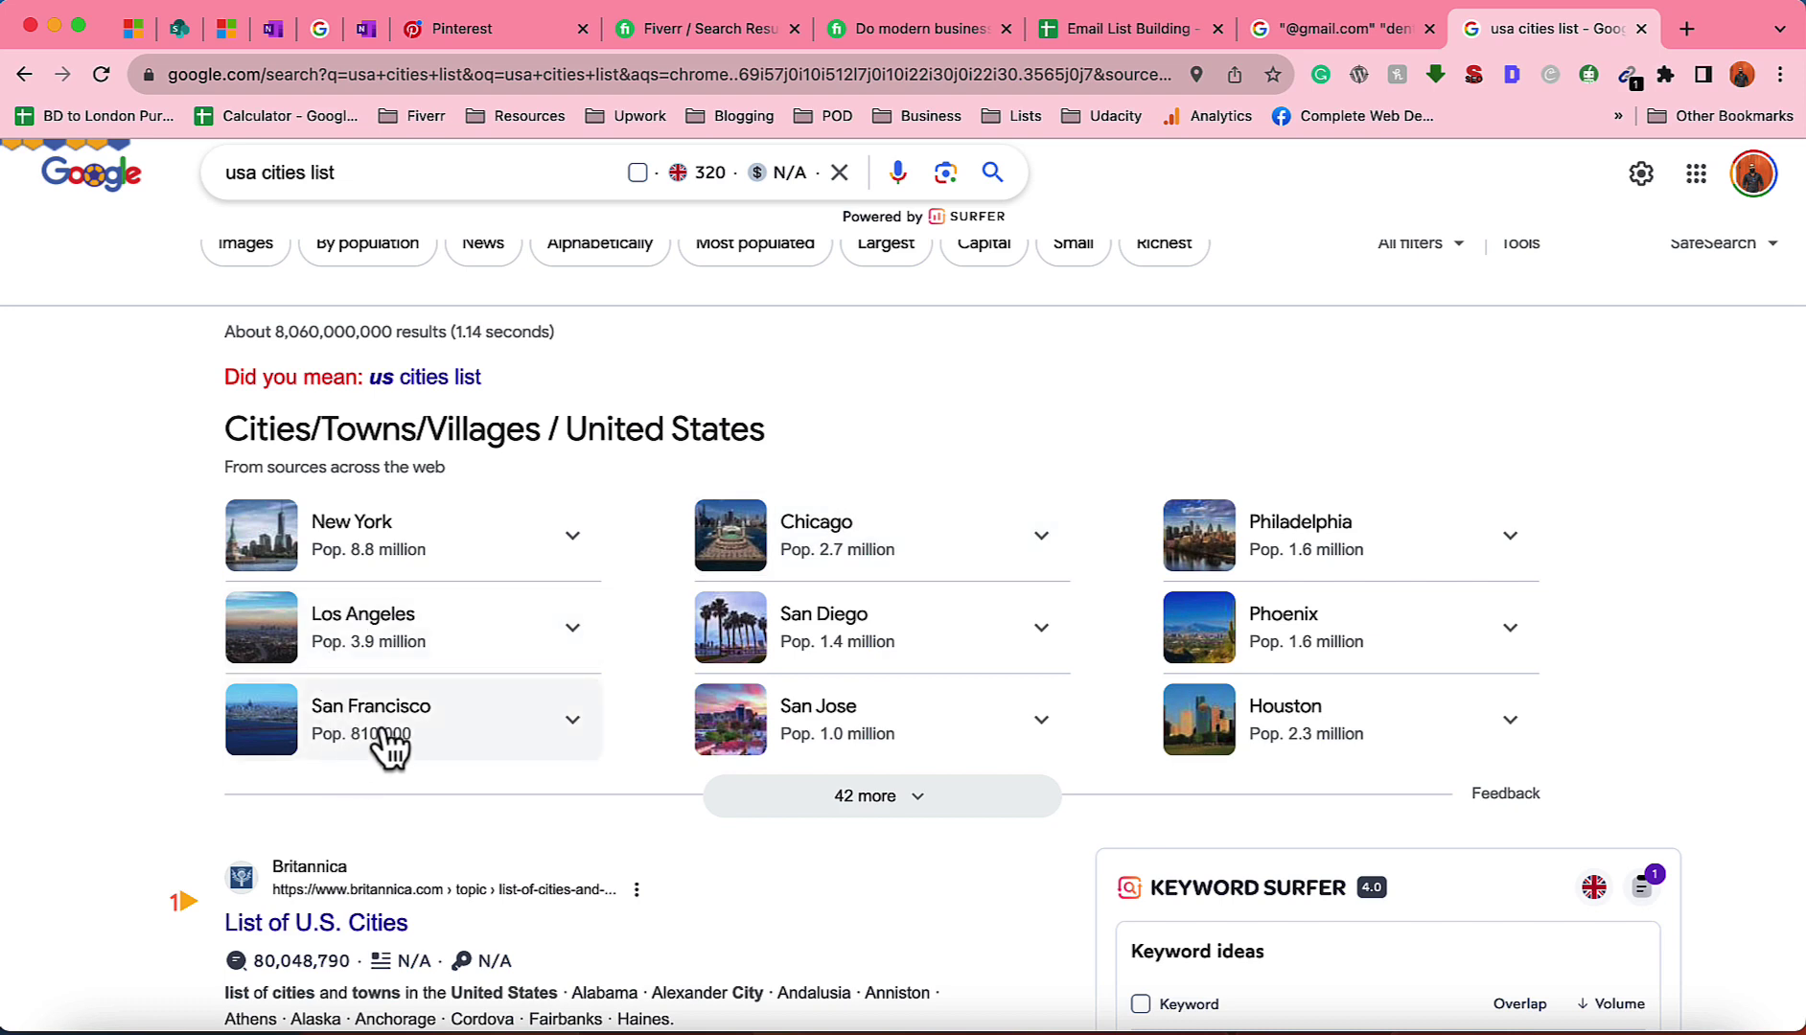
click(1142, 38)
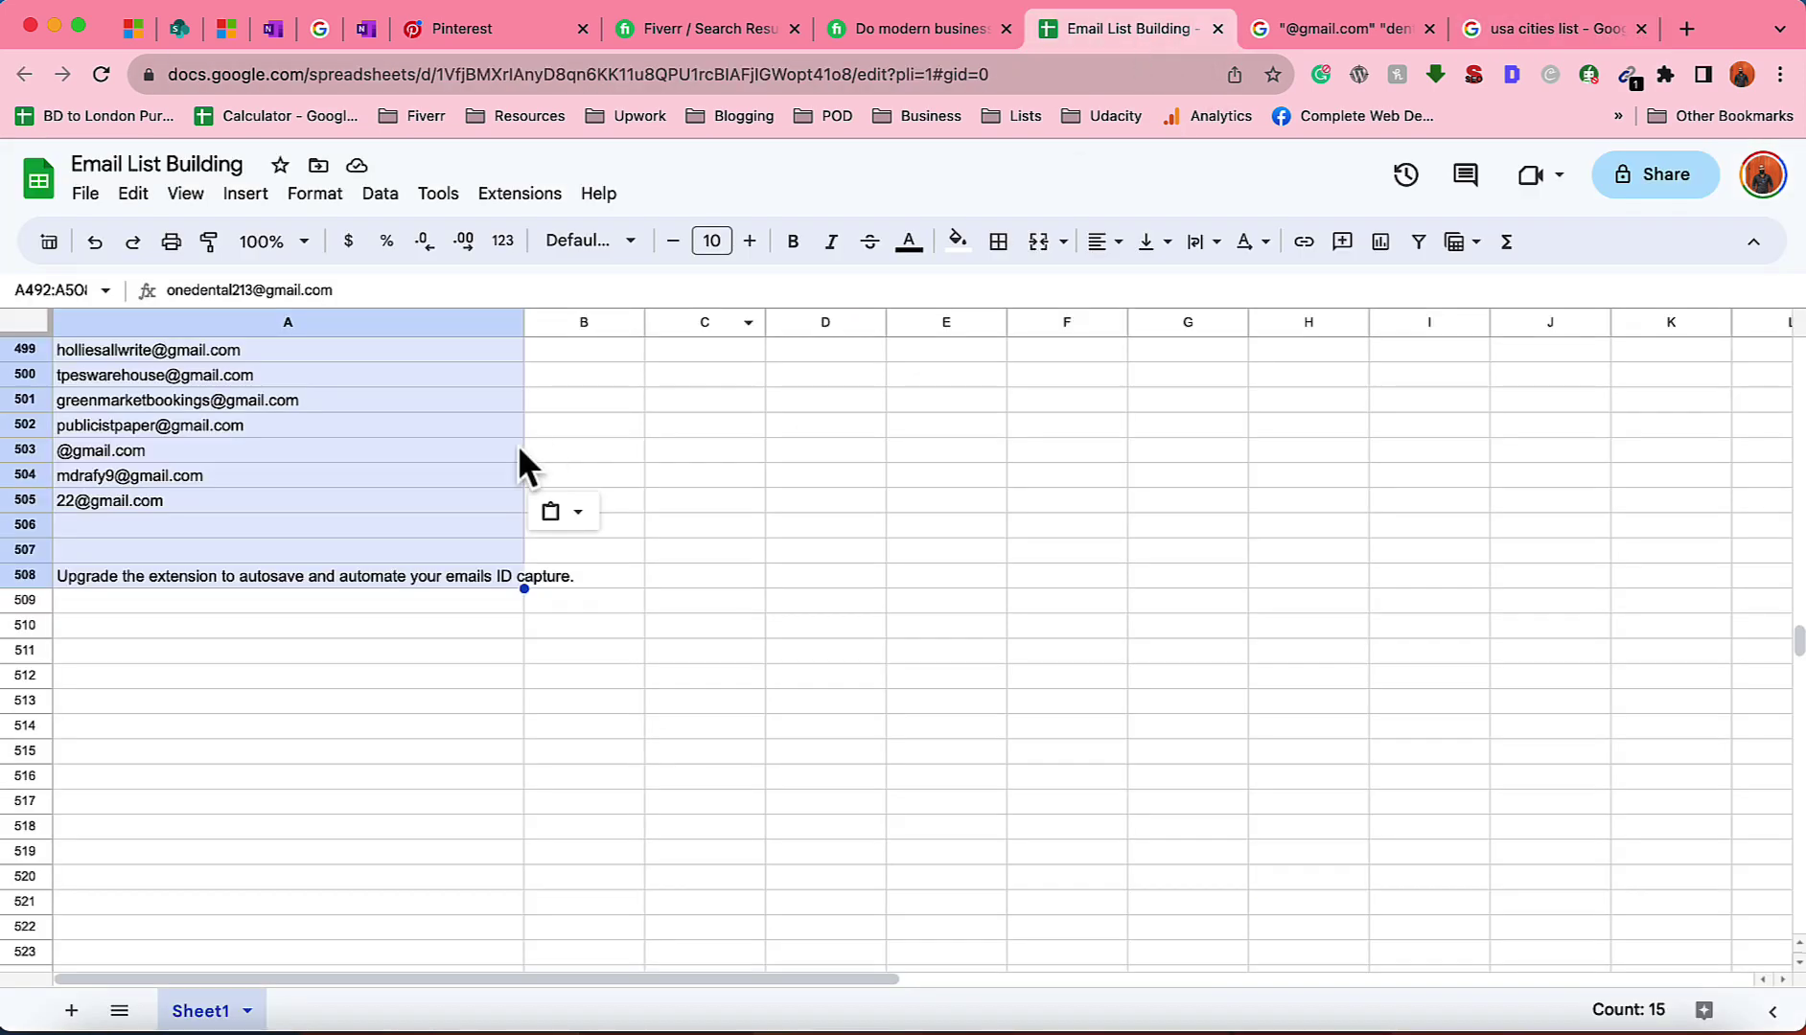
Change the query city to 'san francisco' and run the dentist search
click(1377, 28)
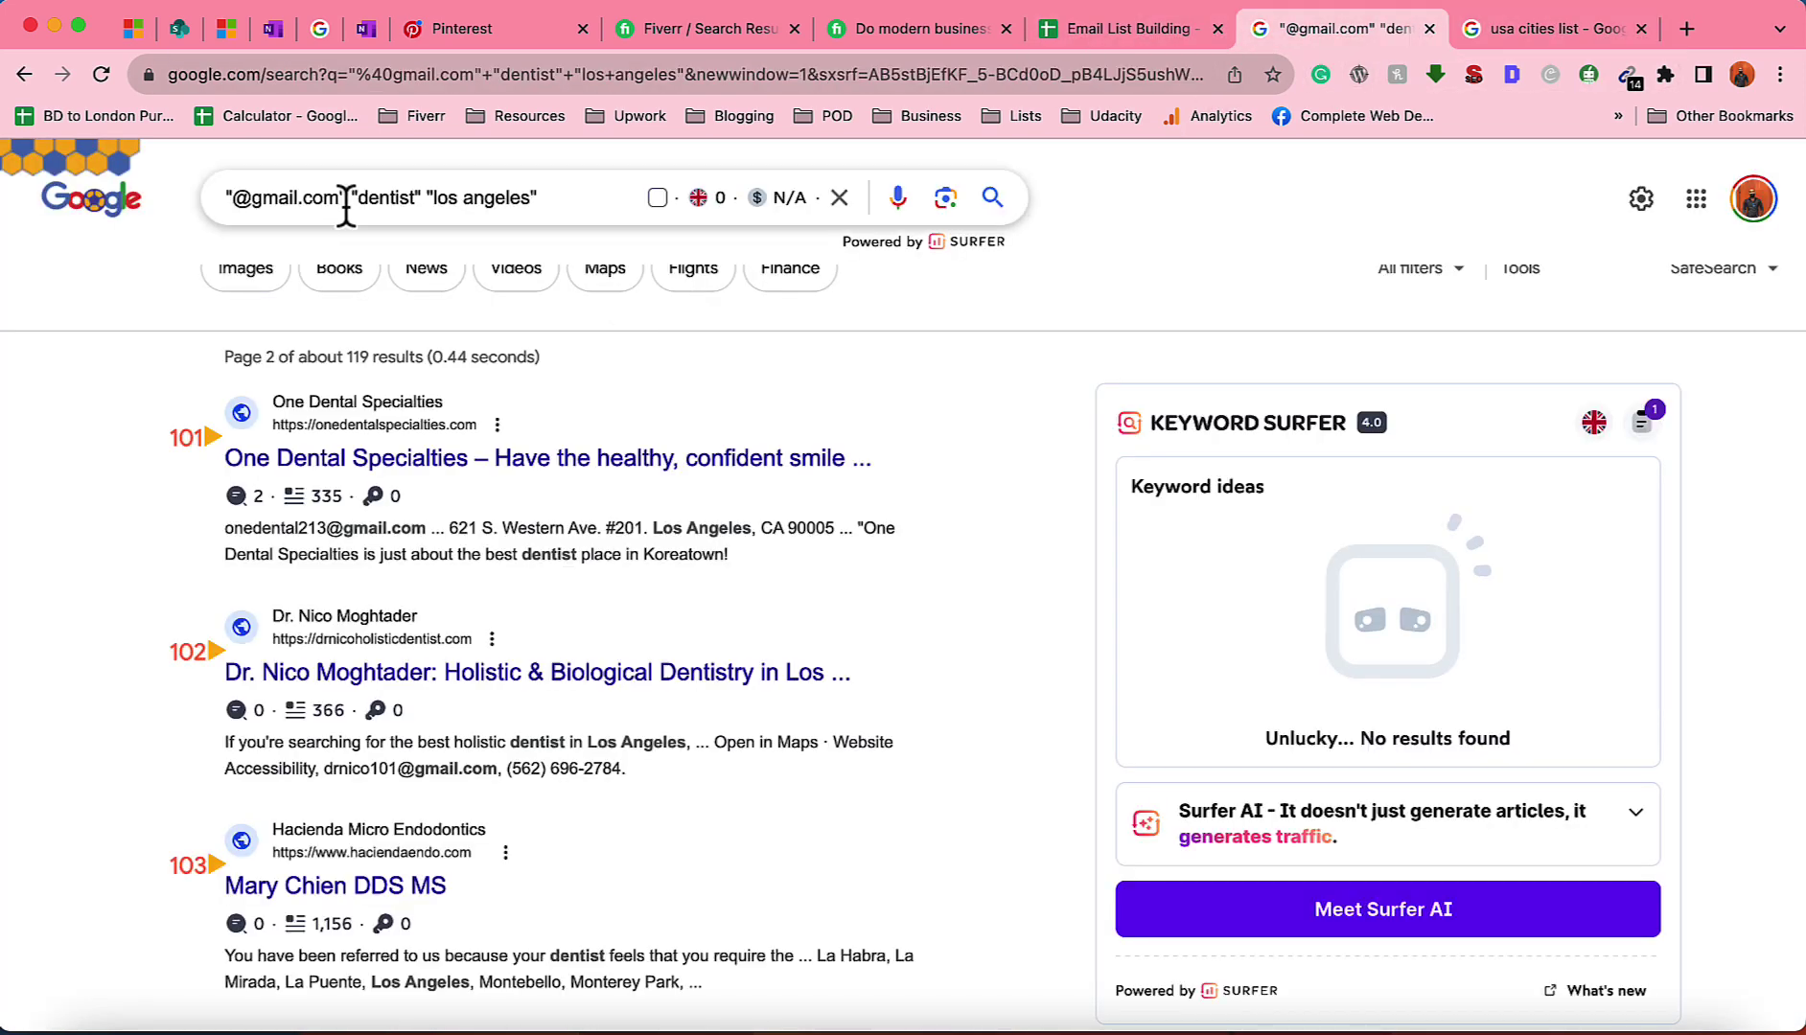
click(460, 201)
text(san )
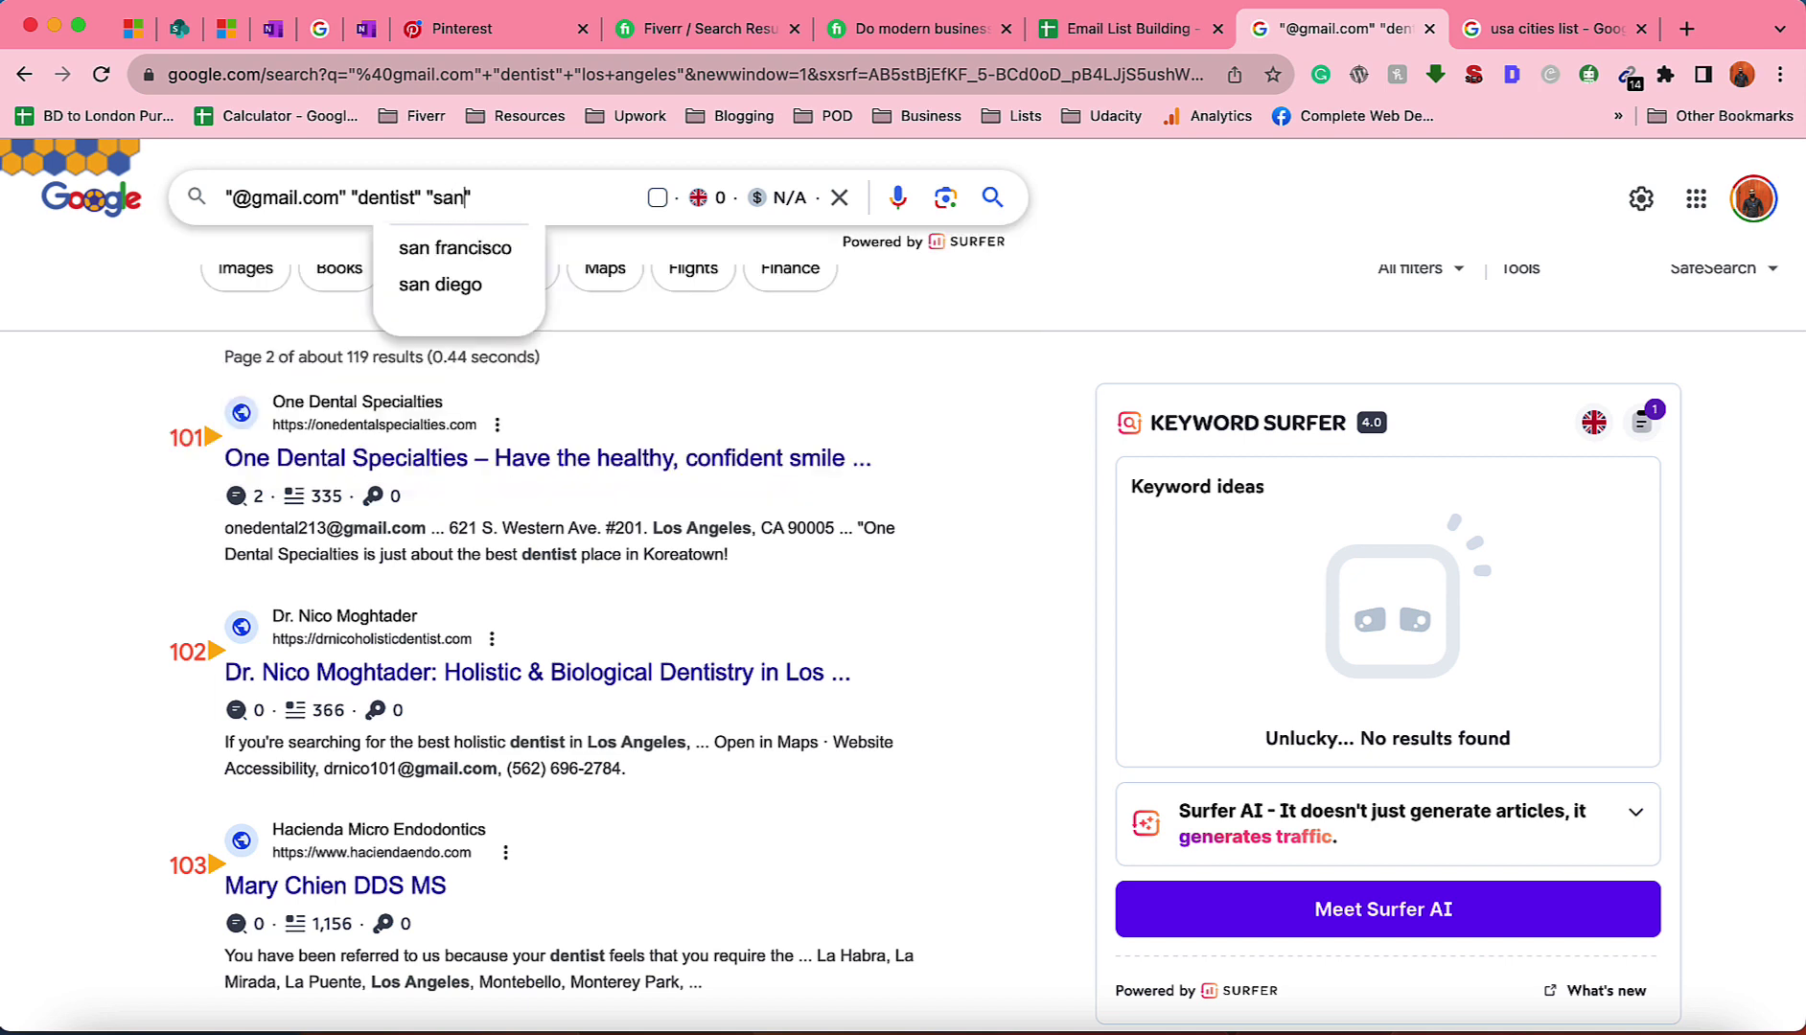
text(fr)
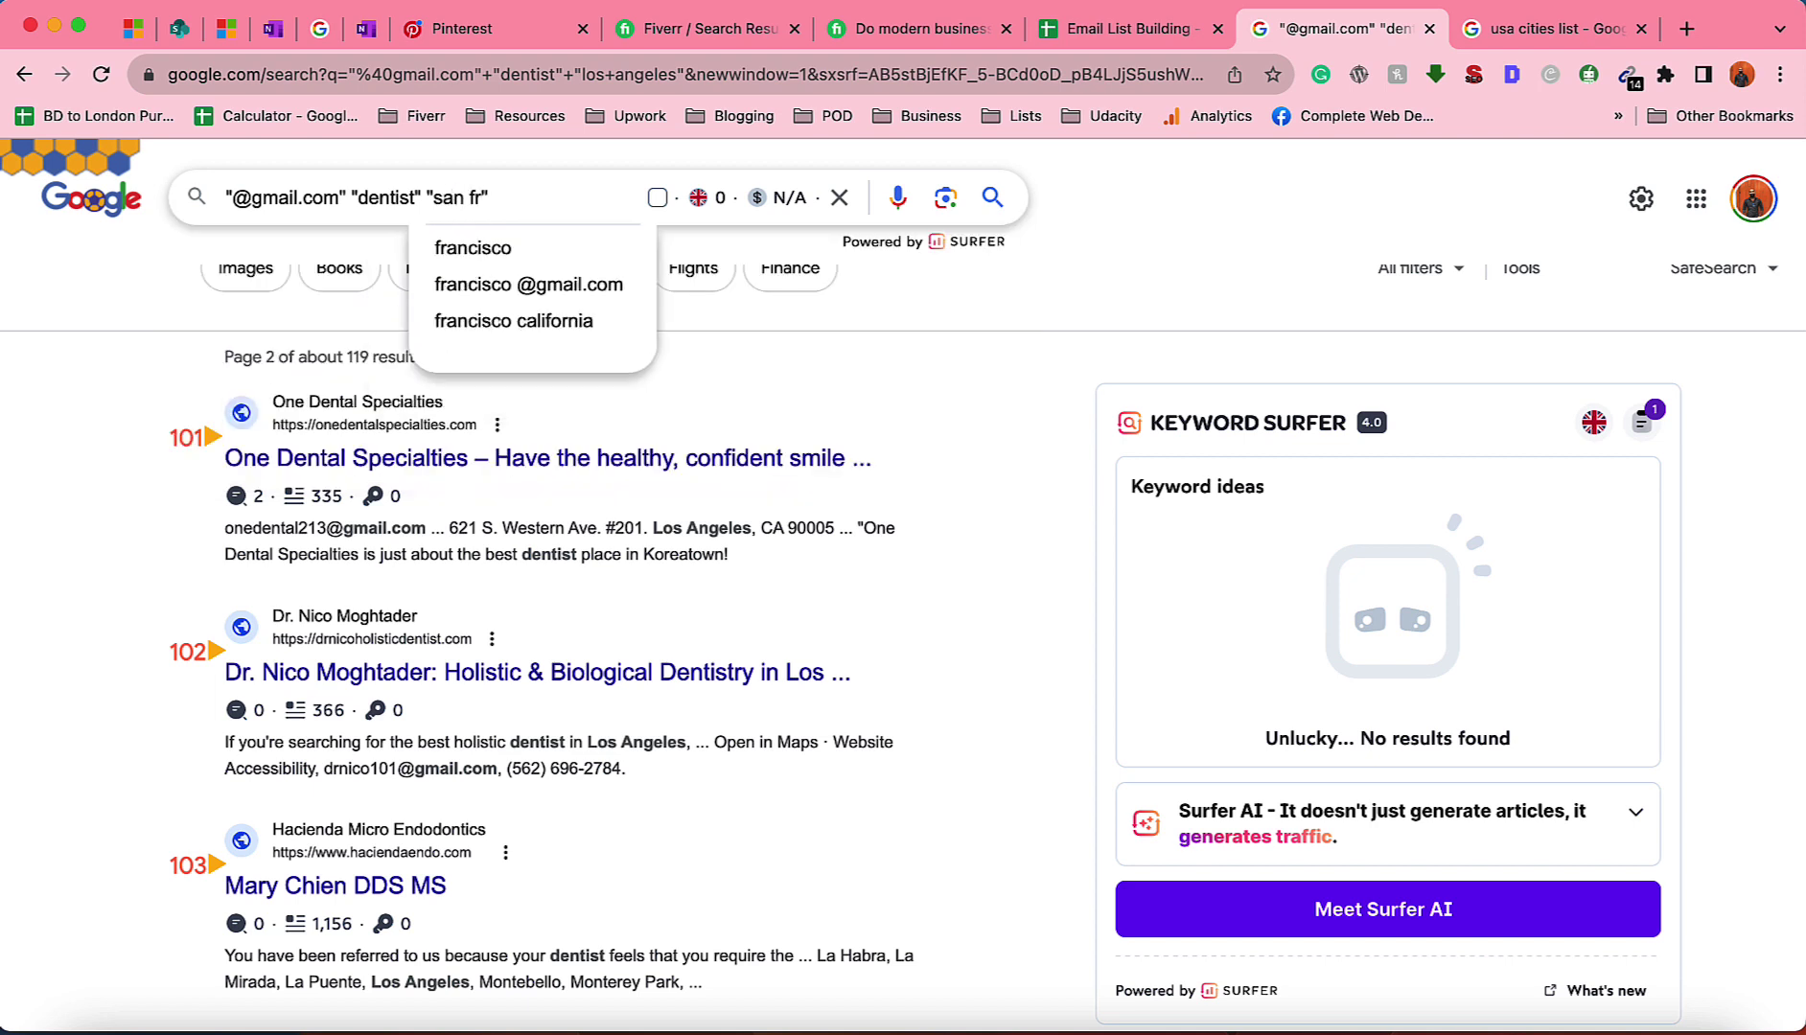
text(n)
key(BackSpace)
text(an)
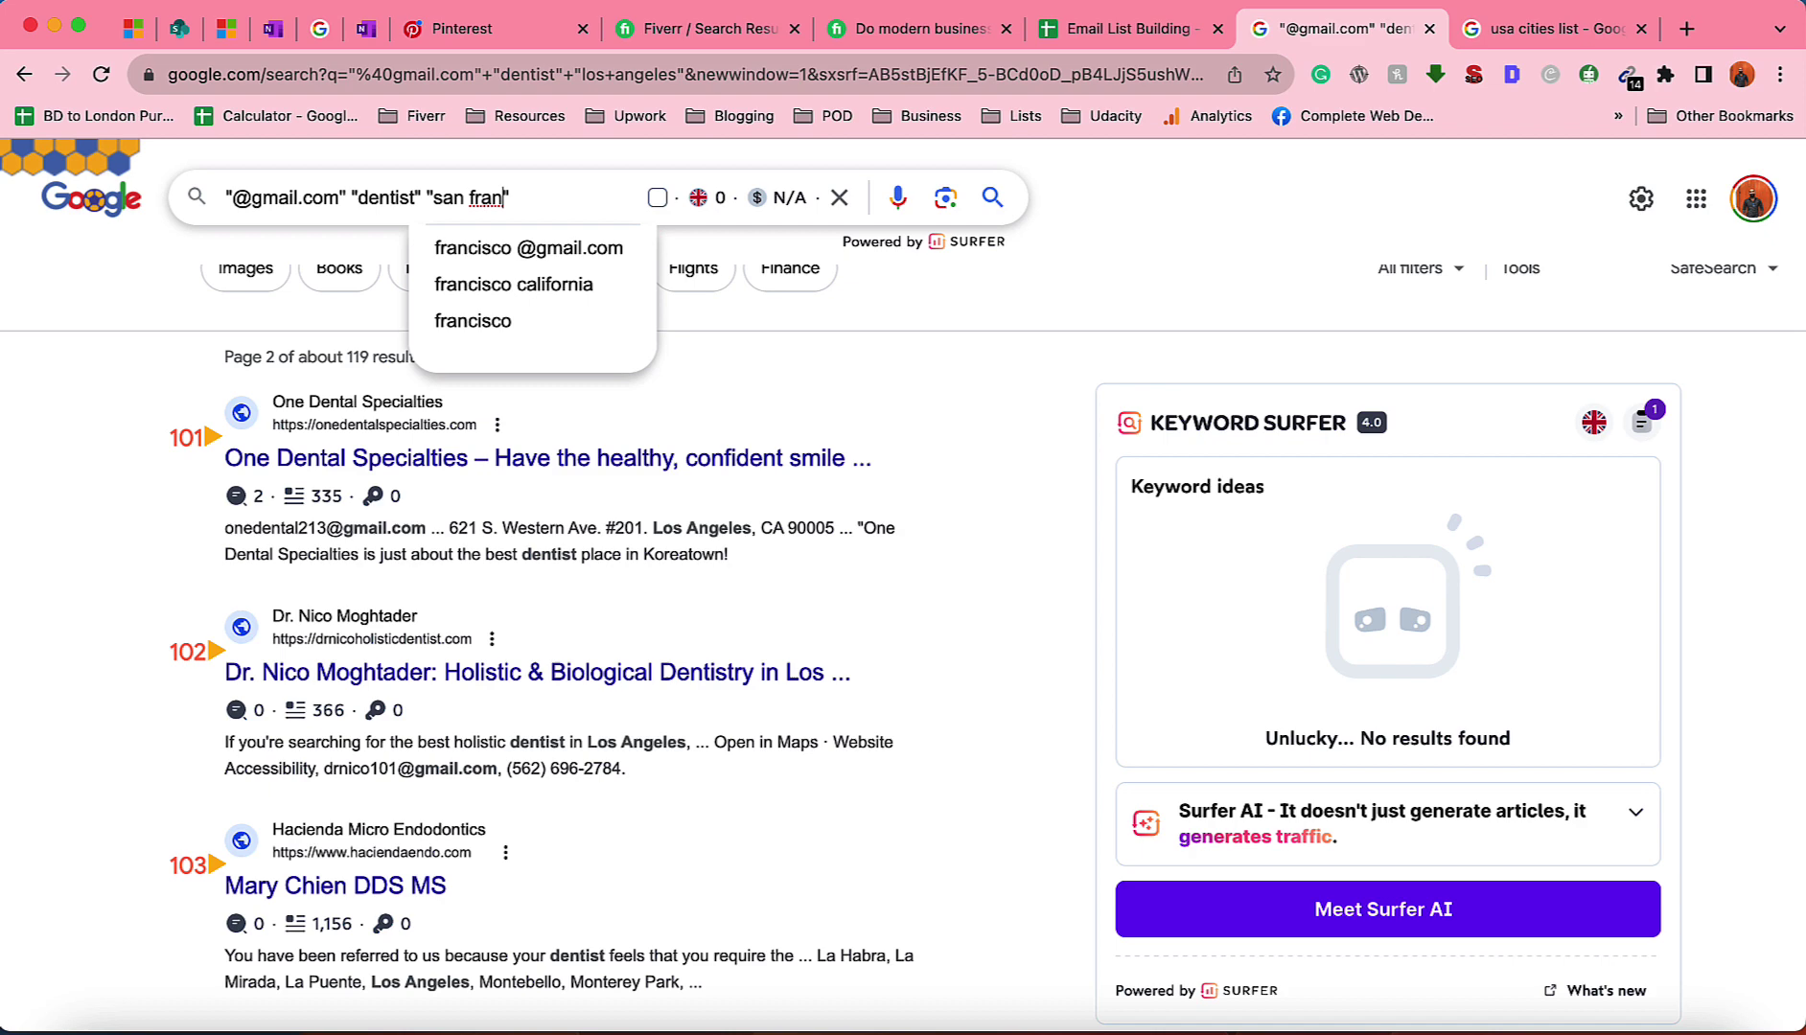
key(BackSpace)
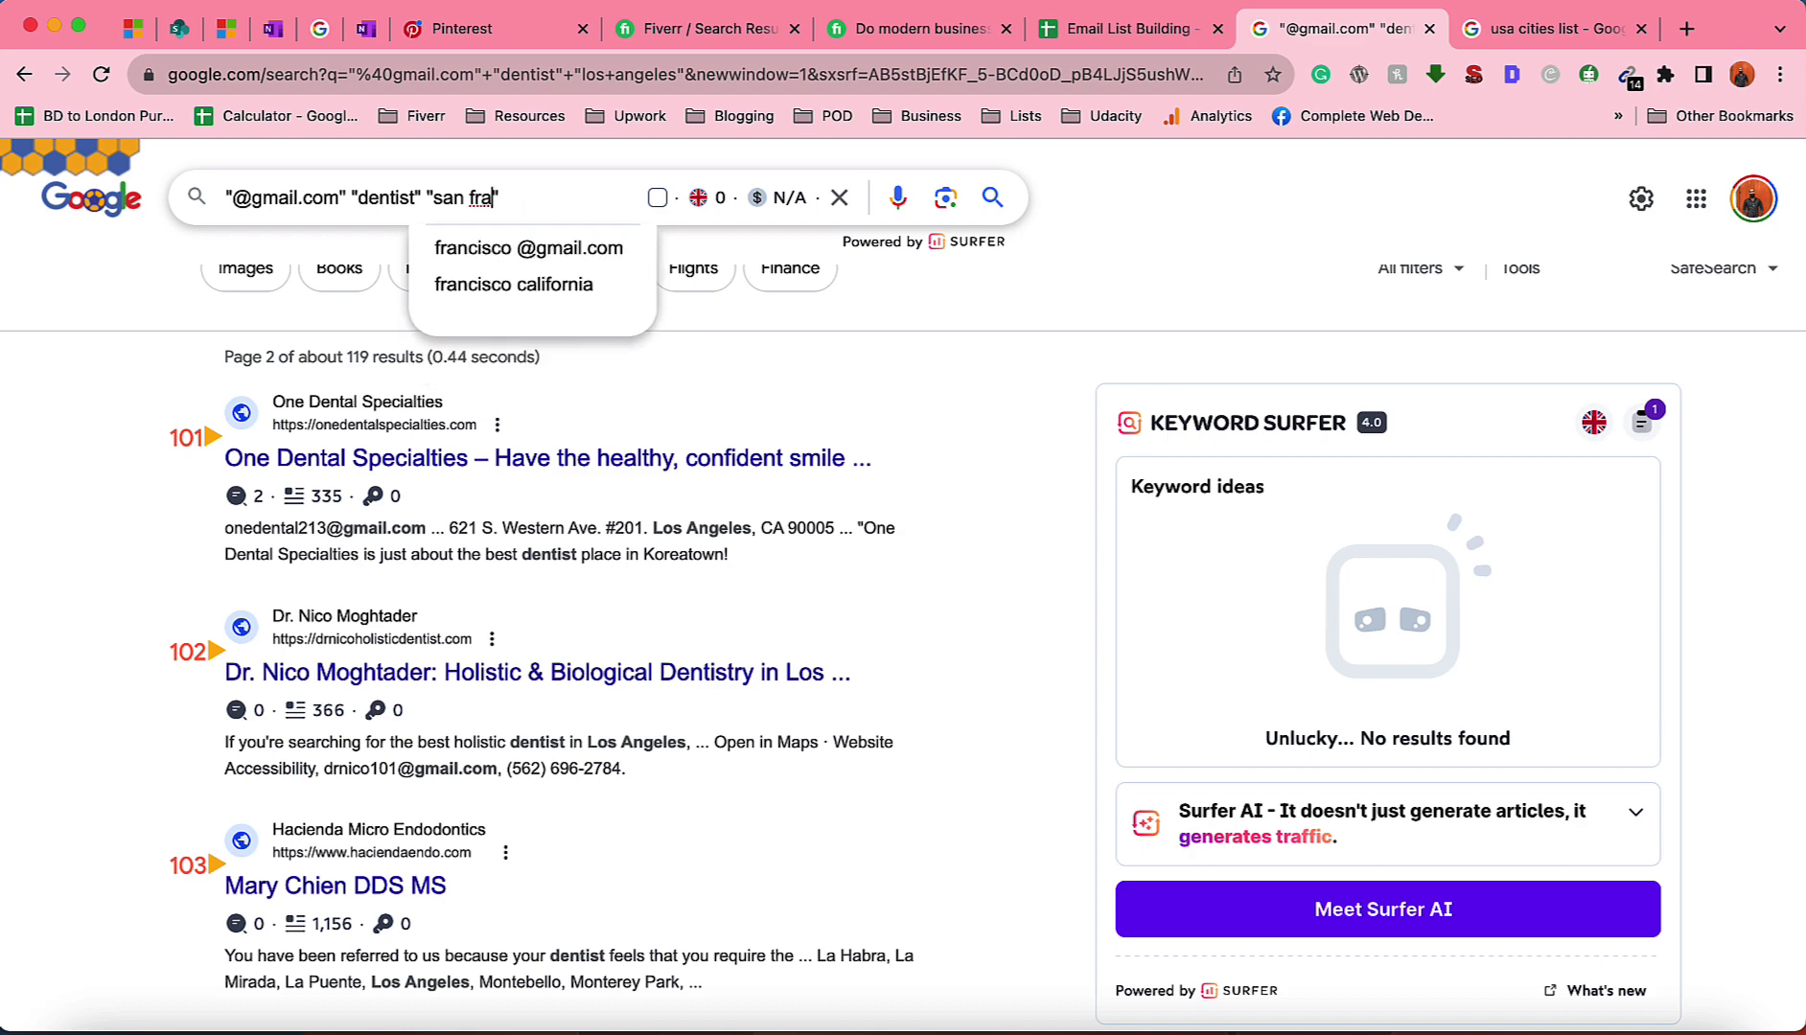
text(ncisco)
key(Return)
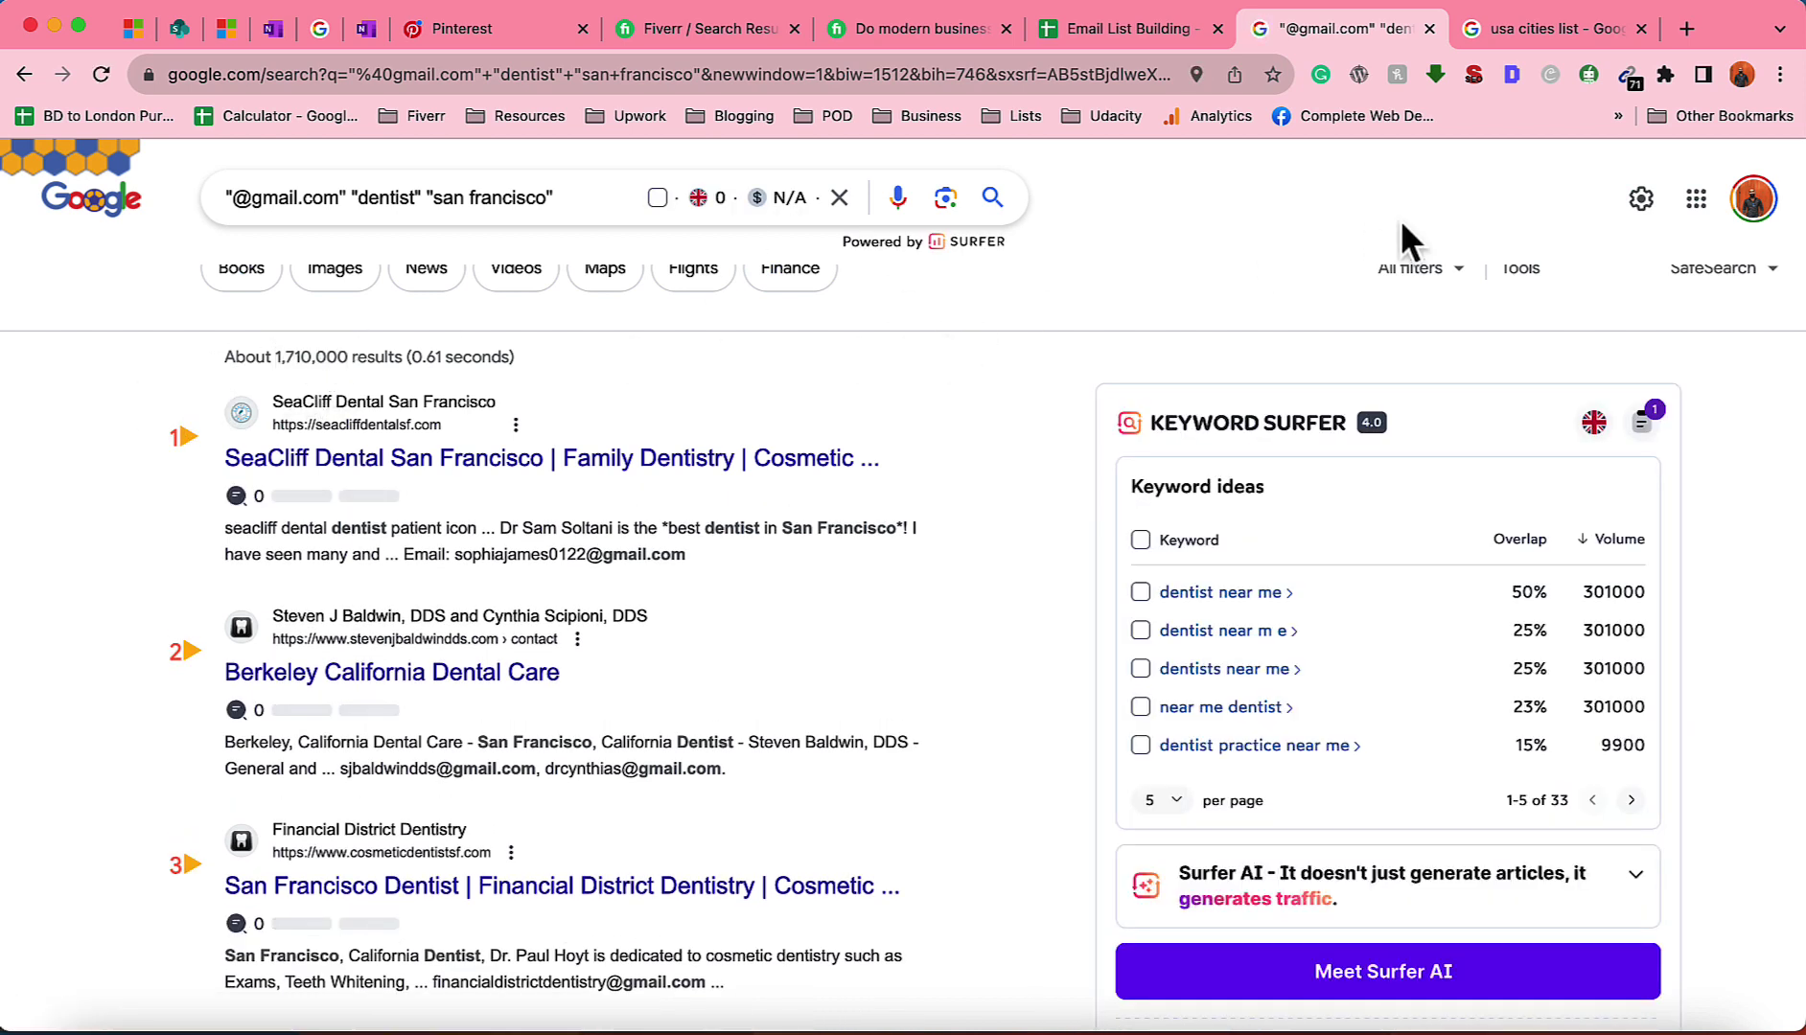
Paste page 1's extracted San Francisco emails into the sheet at A503
click(1629, 77)
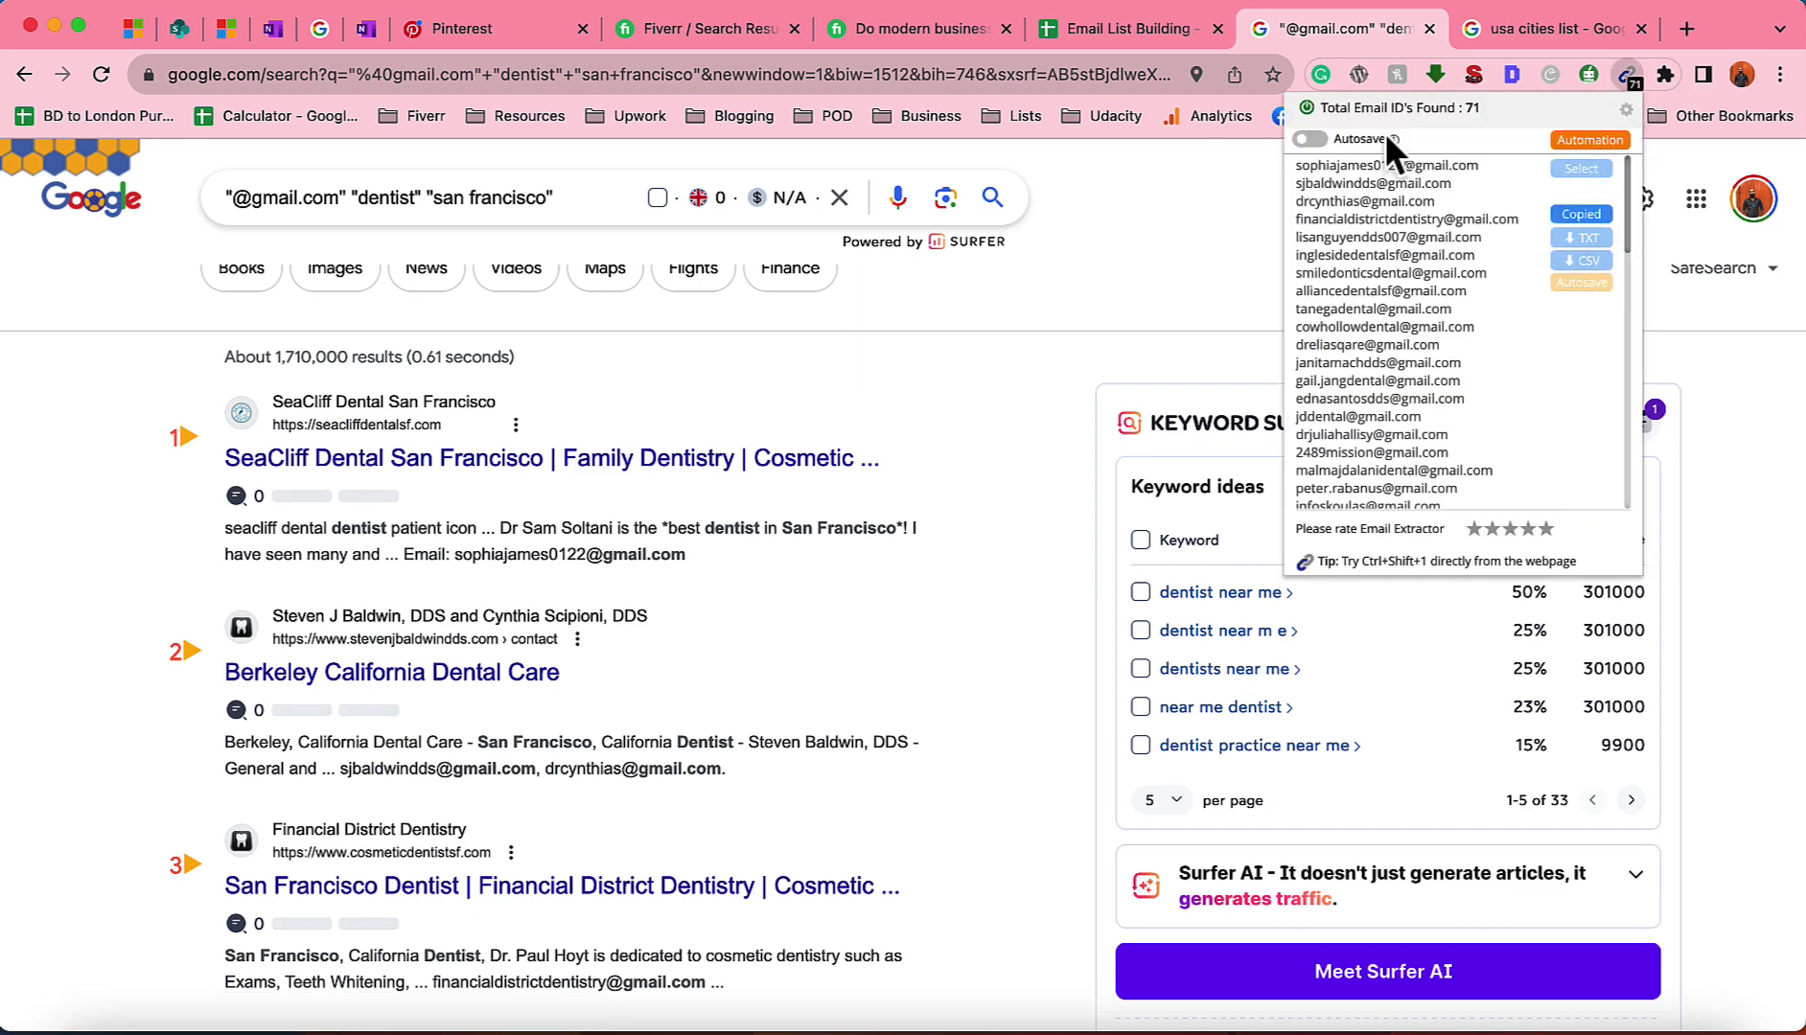
click(1171, 28)
click(264, 468)
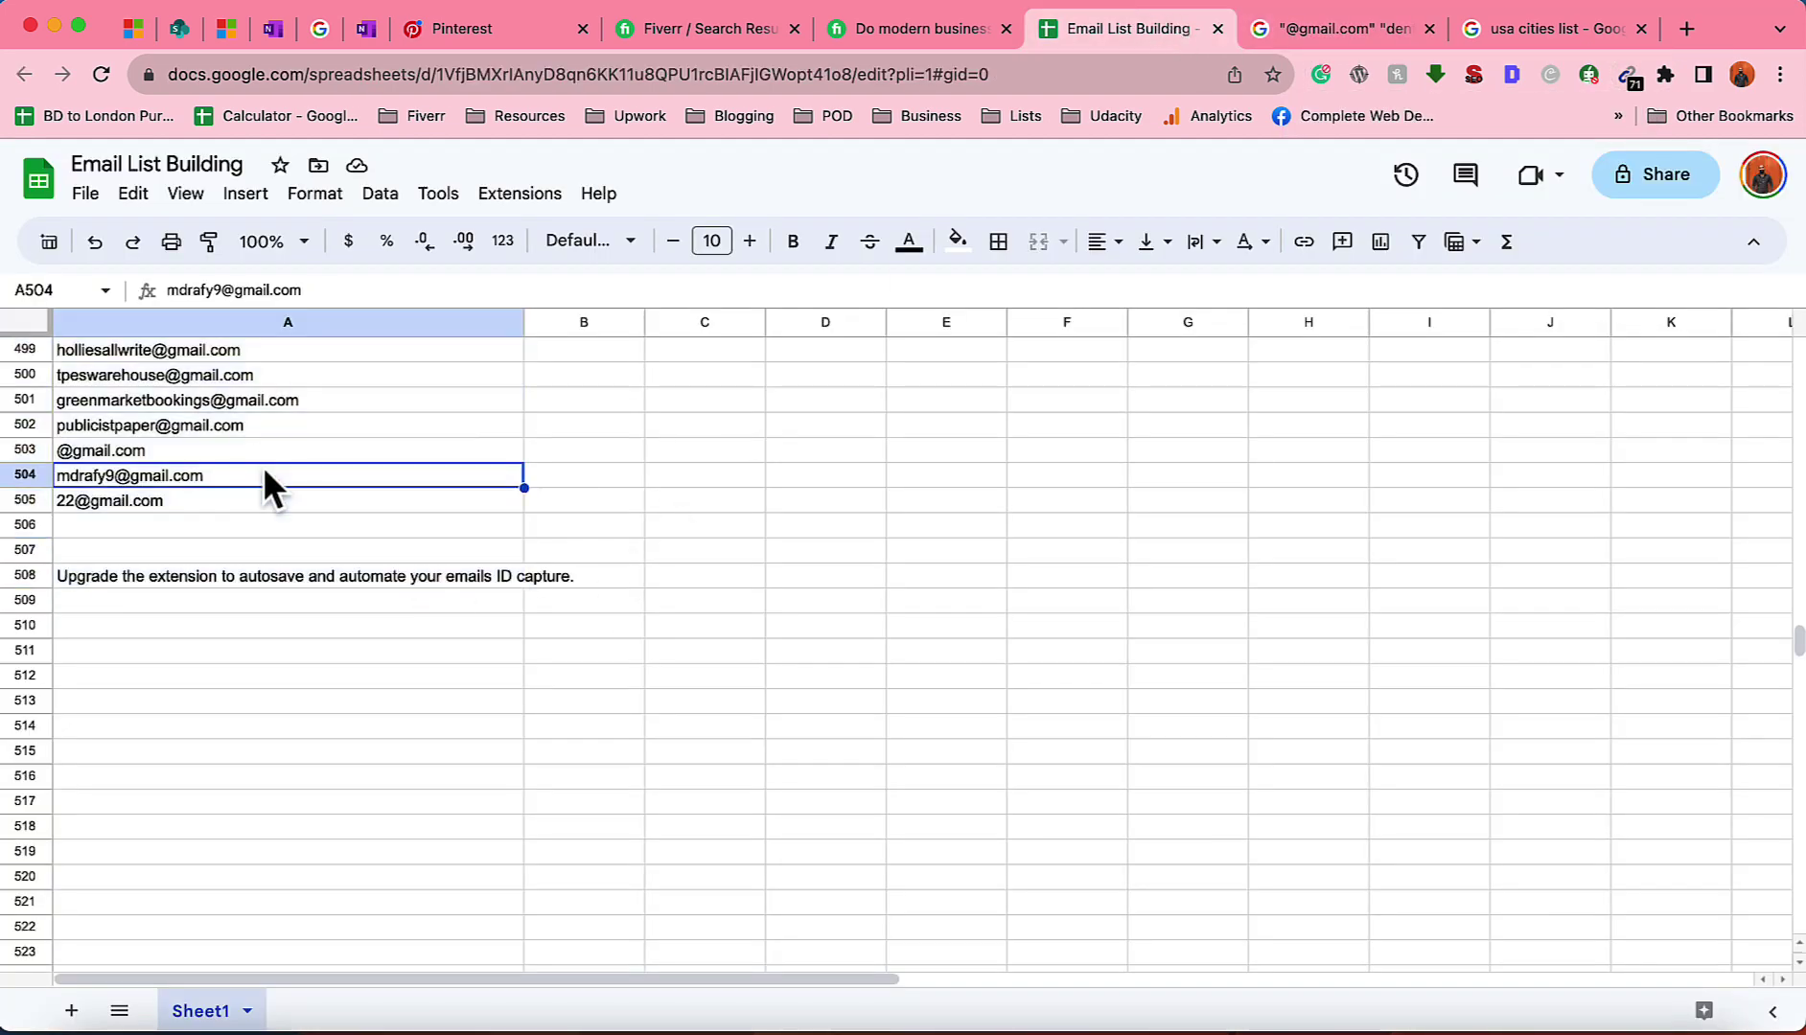
click(244, 448)
key(super+v)
scroll(466, 553, down, 3)
scroll(329, 752, down, 10)
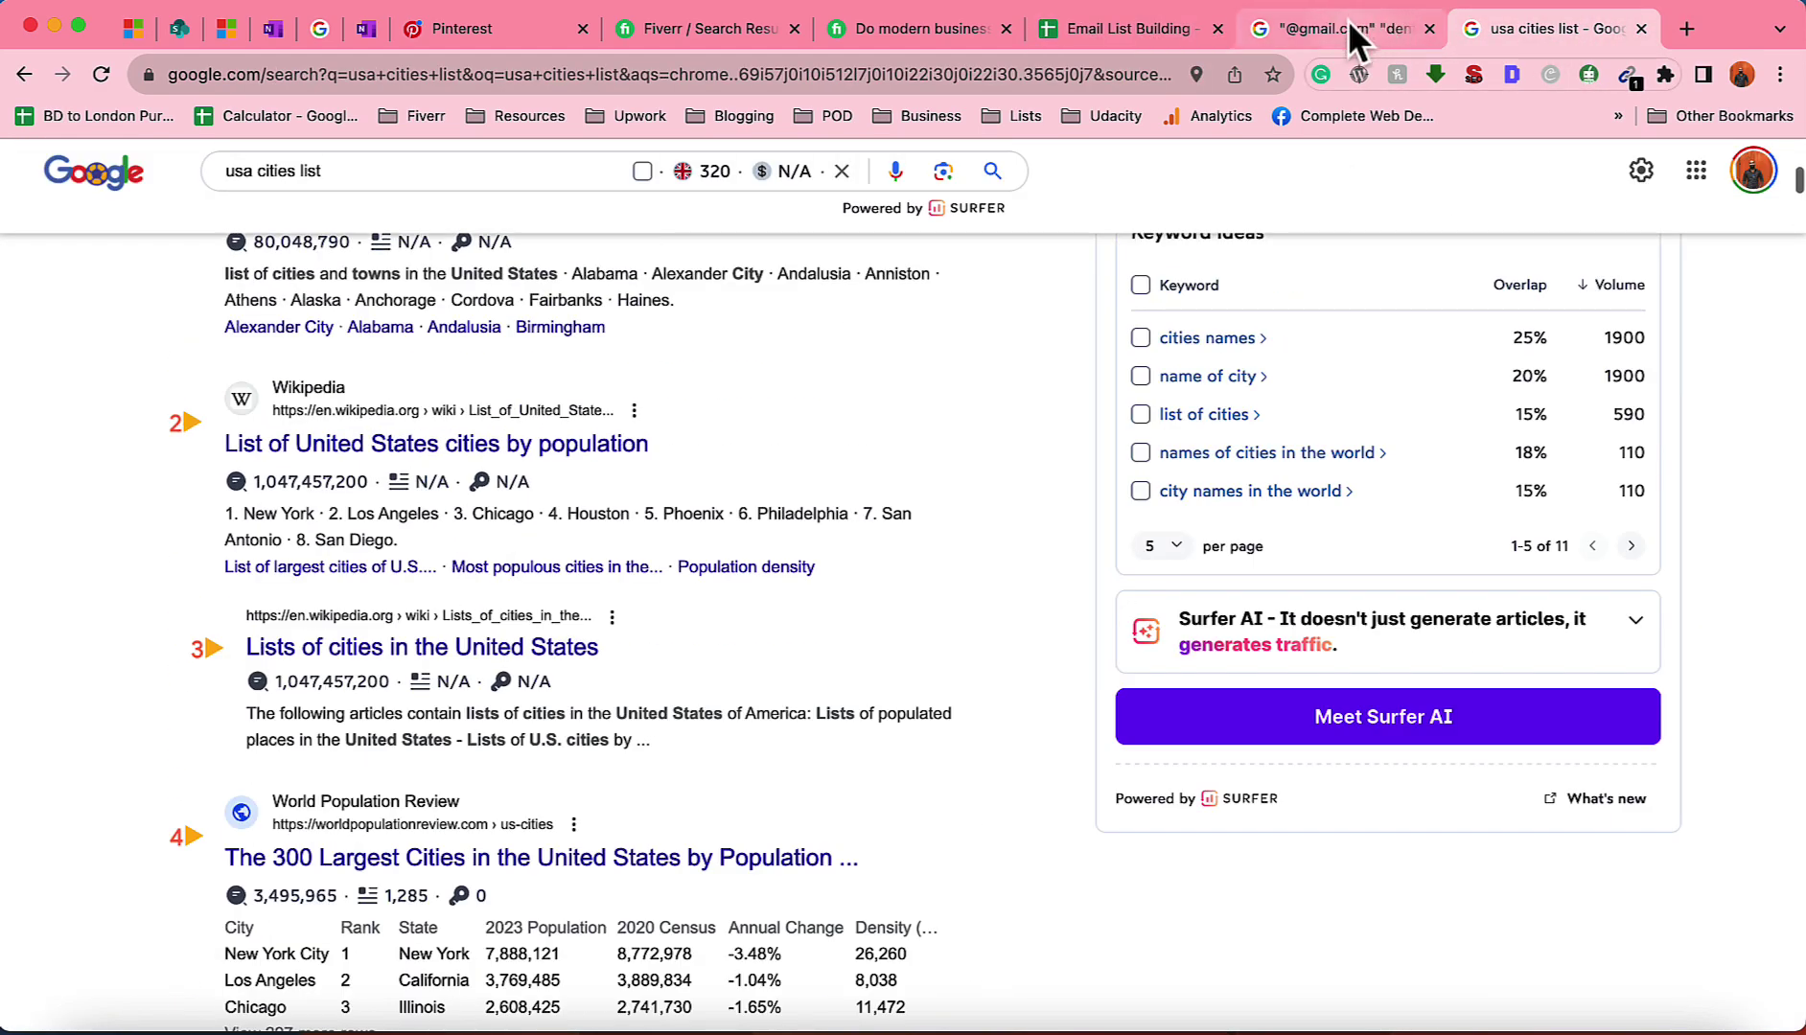
Copy all emails from page 2 of the San Francisco results and select A571 for pasting
click(1348, 27)
scroll(1087, 604, down, 20)
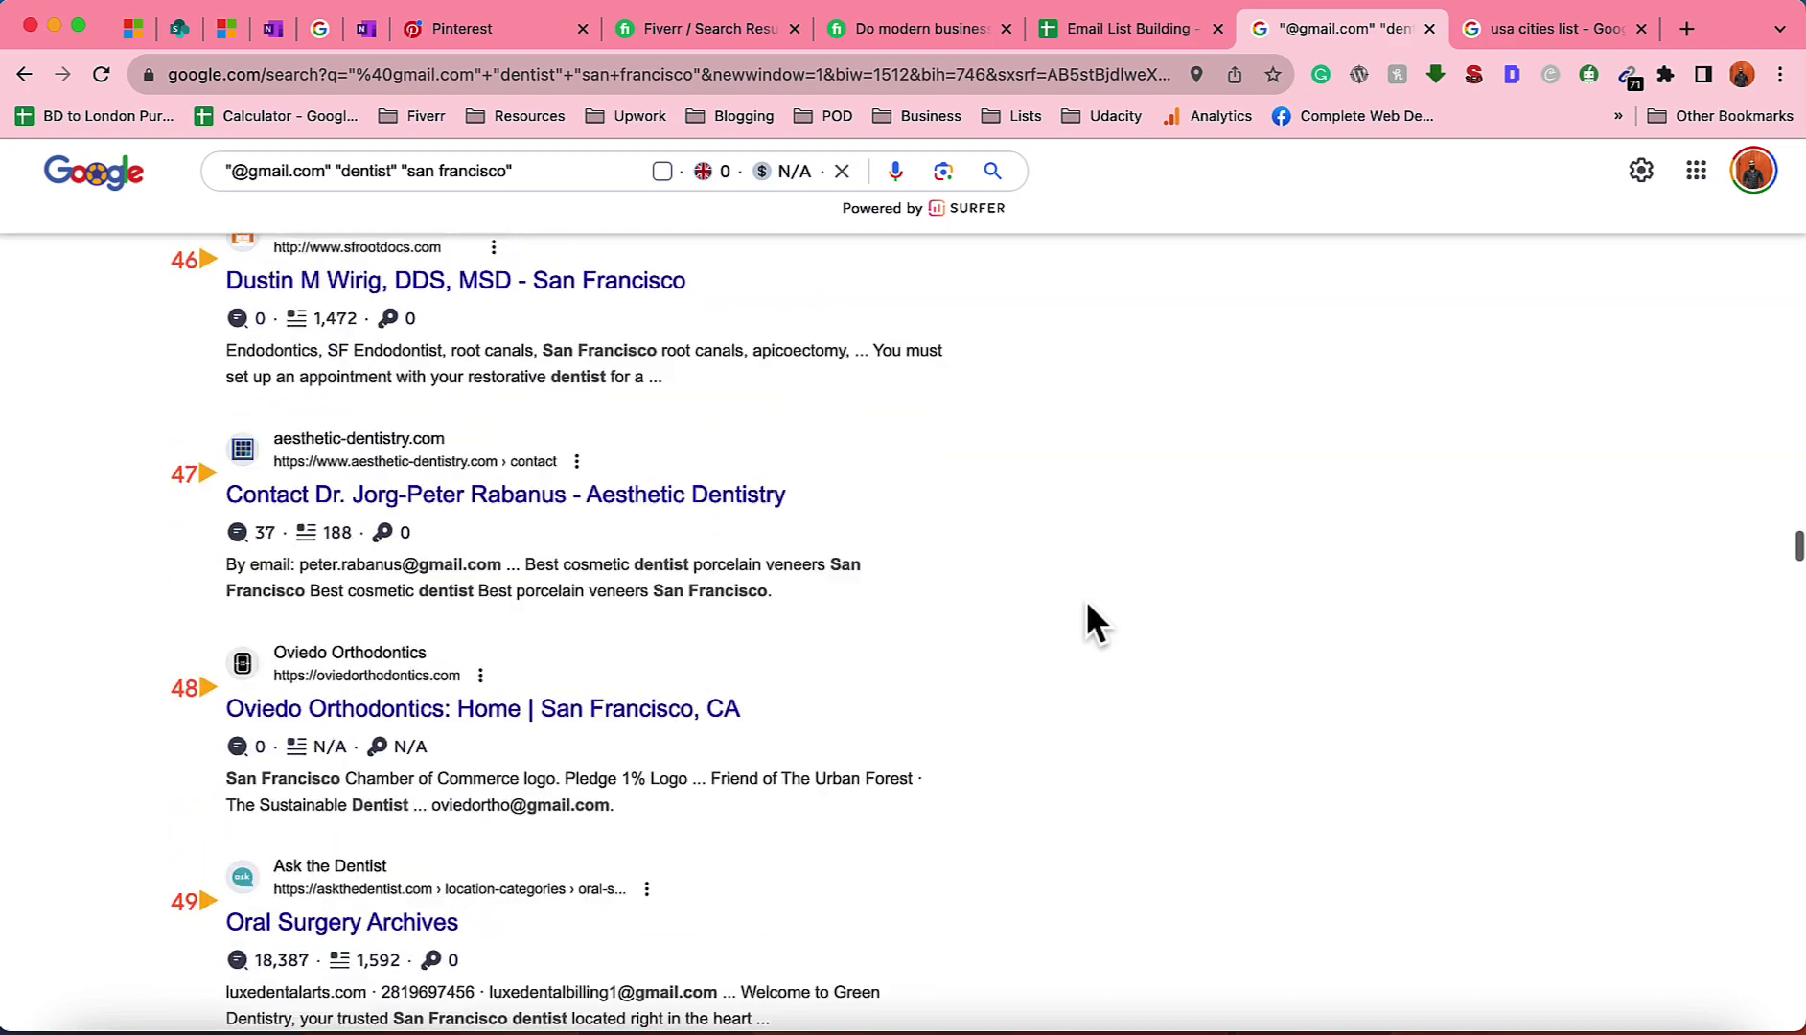
scroll(1086, 606, down, 10)
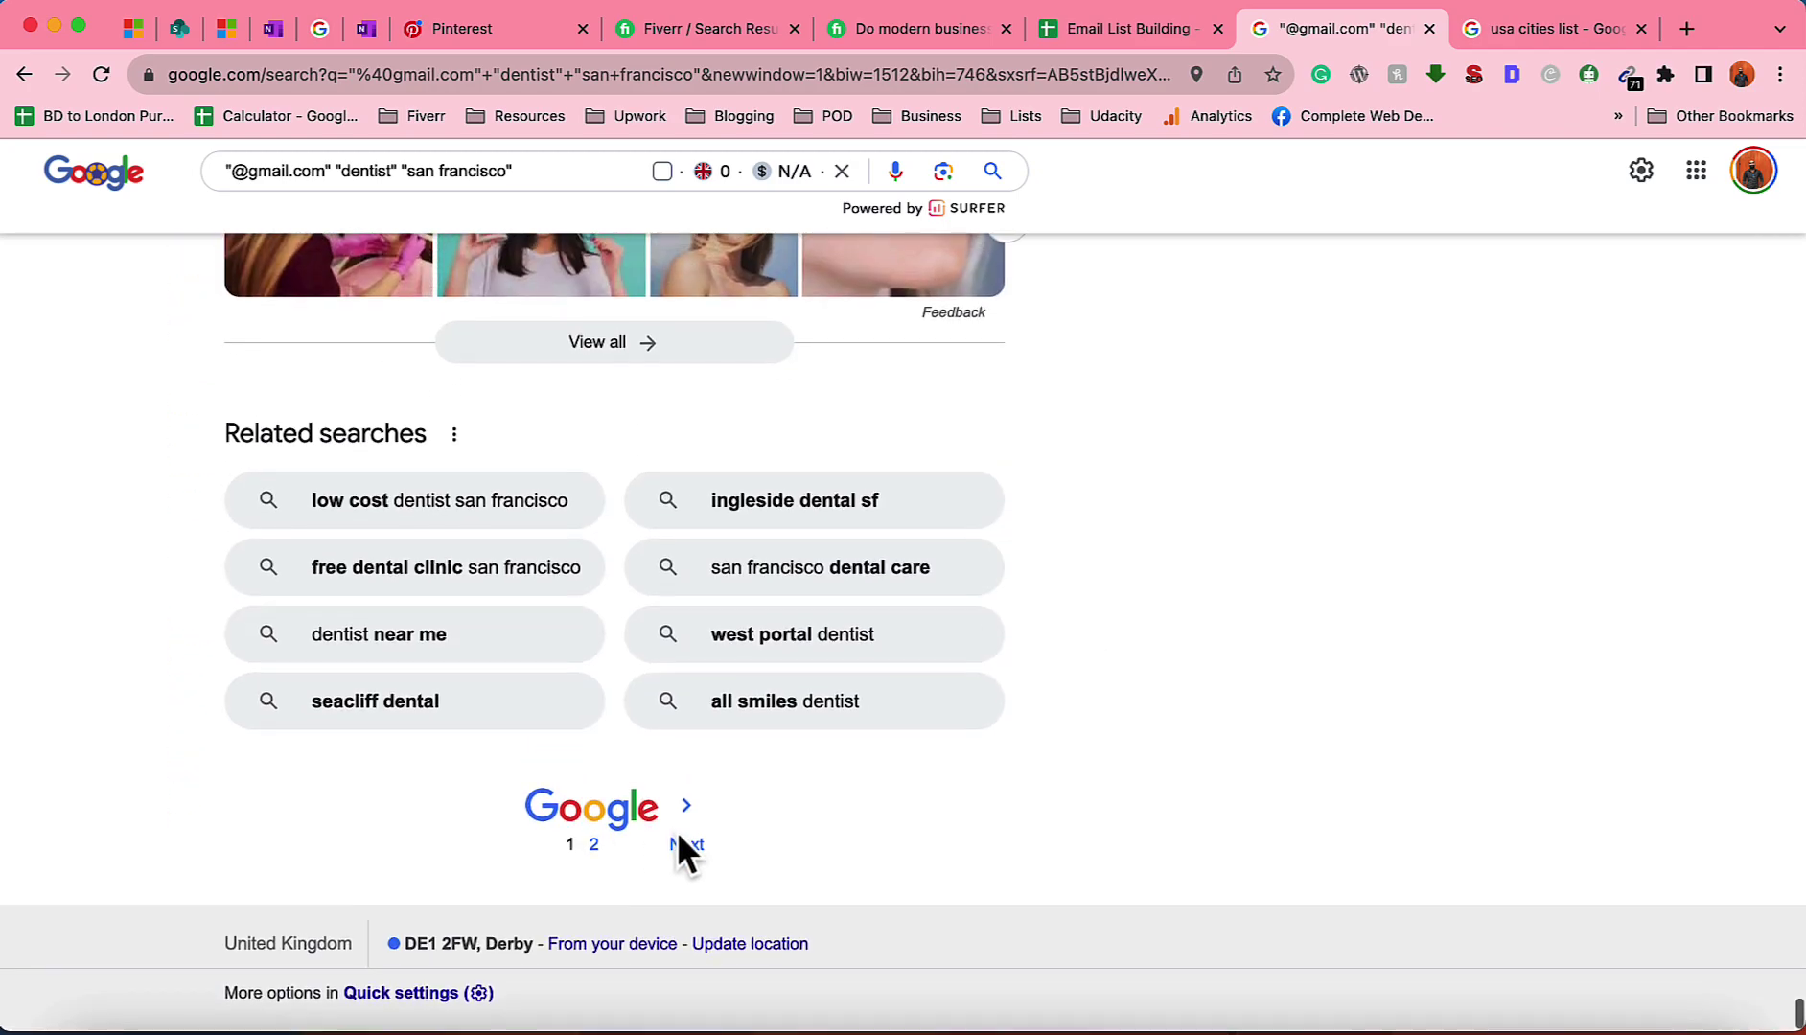
click(687, 845)
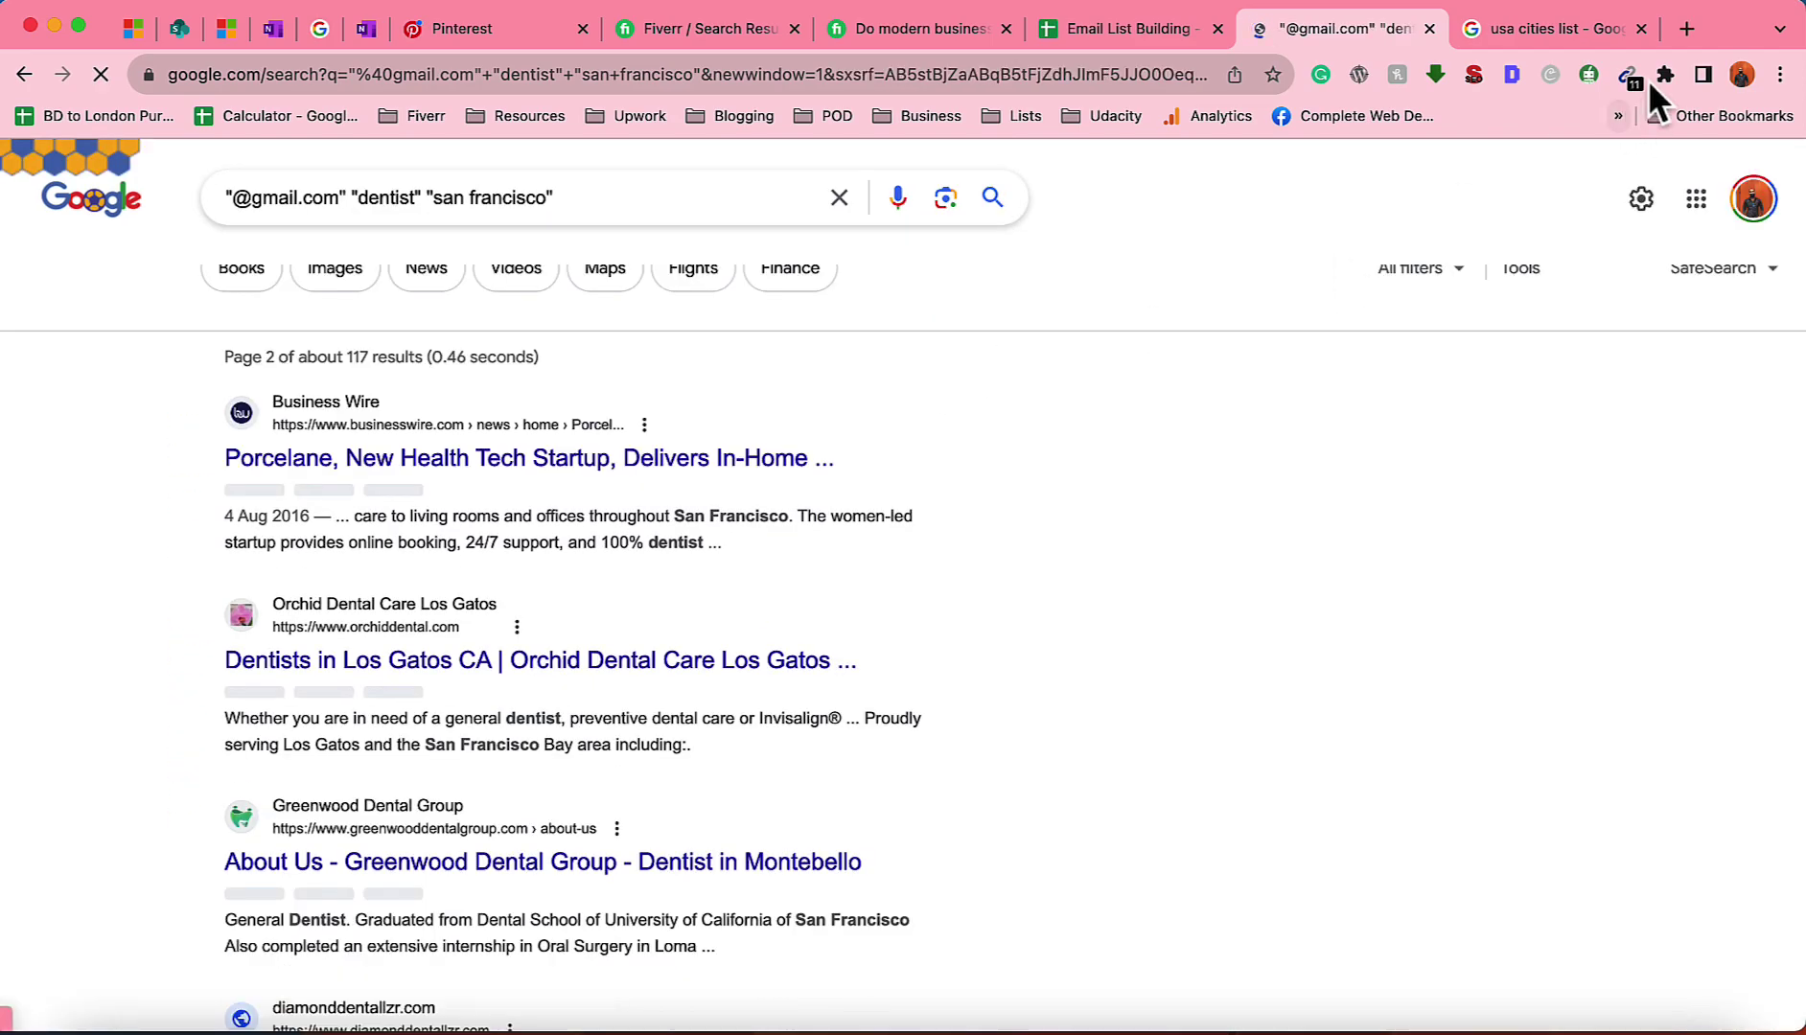
click(1625, 77)
click(1580, 215)
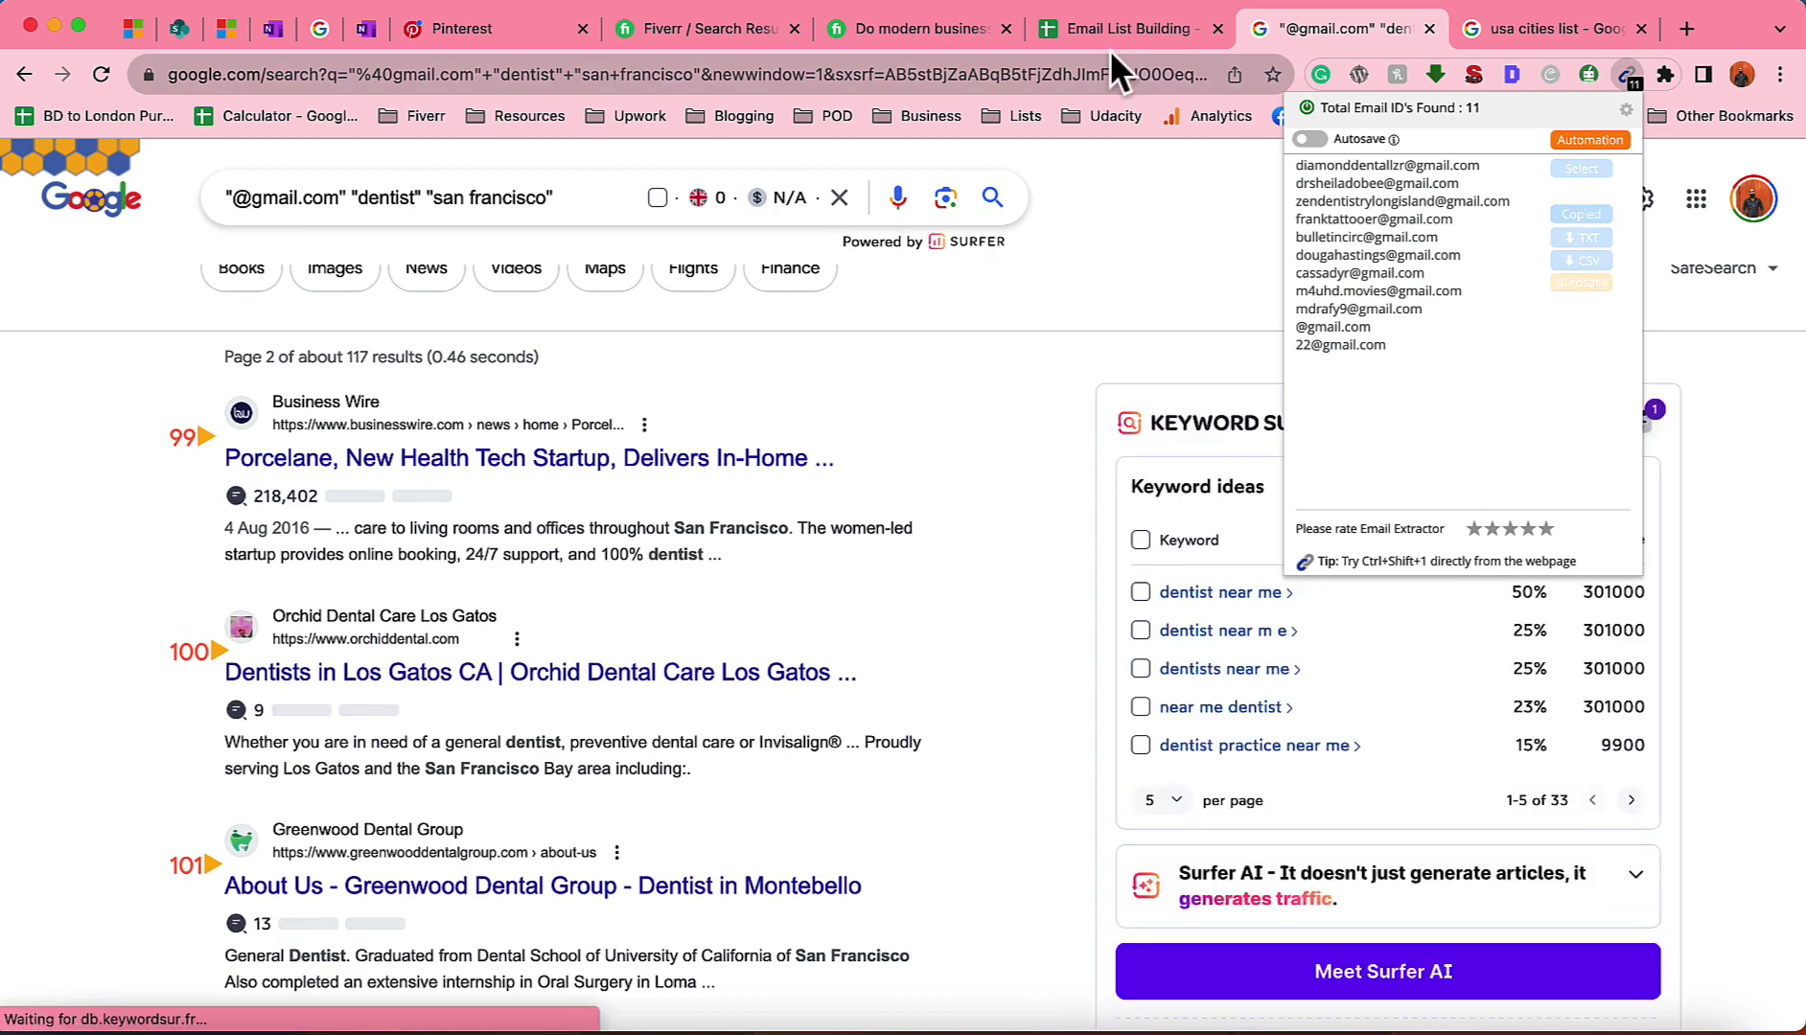
click(1117, 28)
click(220, 719)
click(221, 701)
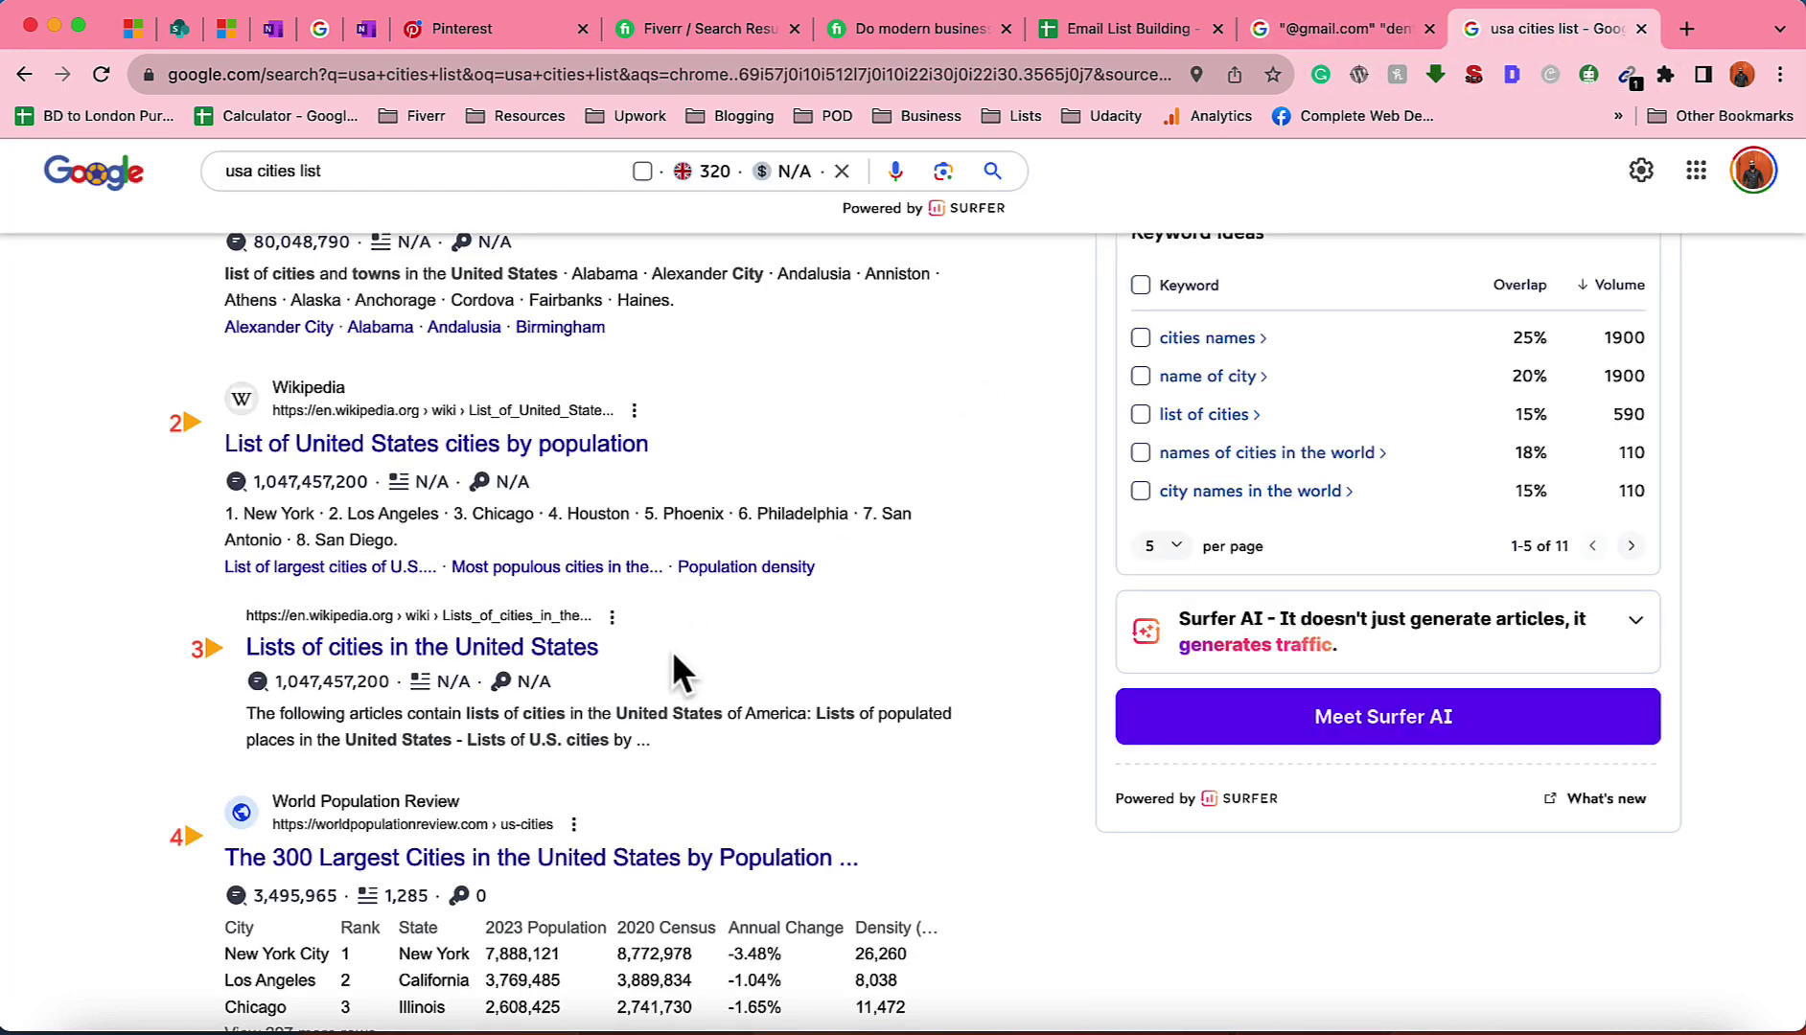
scroll(933, 329, up, 8)
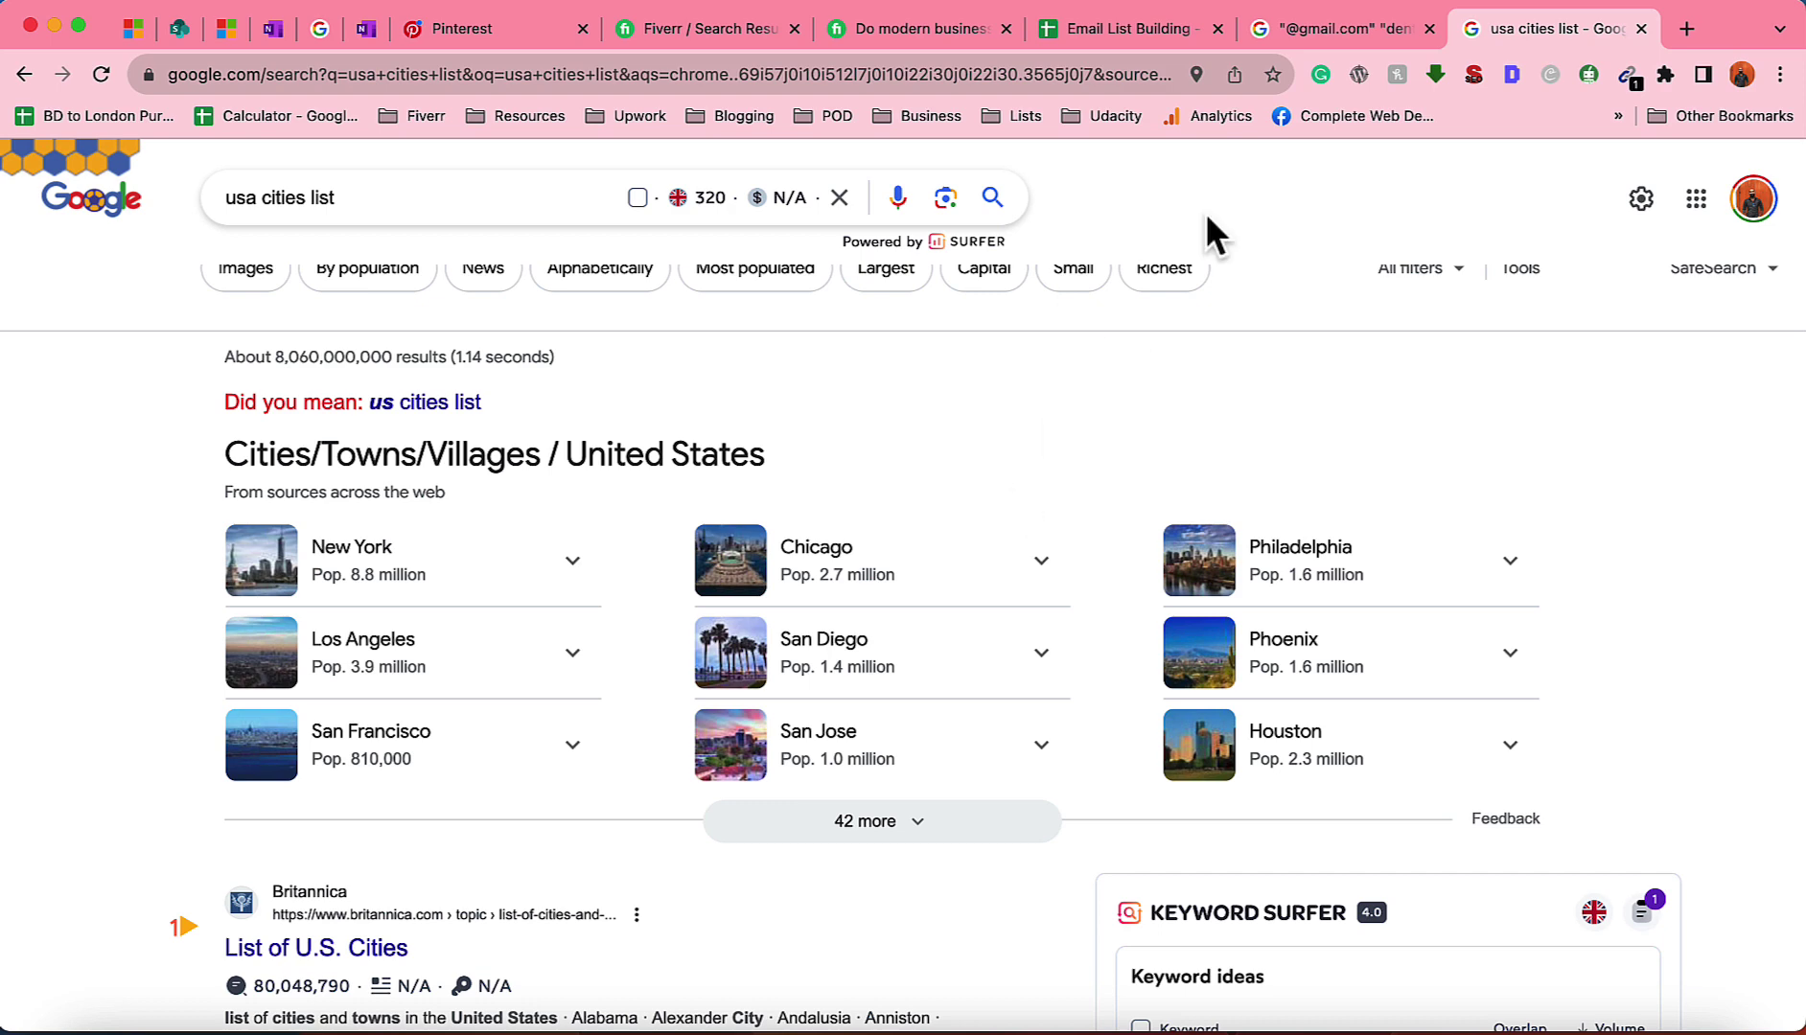
Change the query city to 'chicago' and run the dentist search
click(1296, 29)
drag(442, 197, 547, 197)
text(chica)
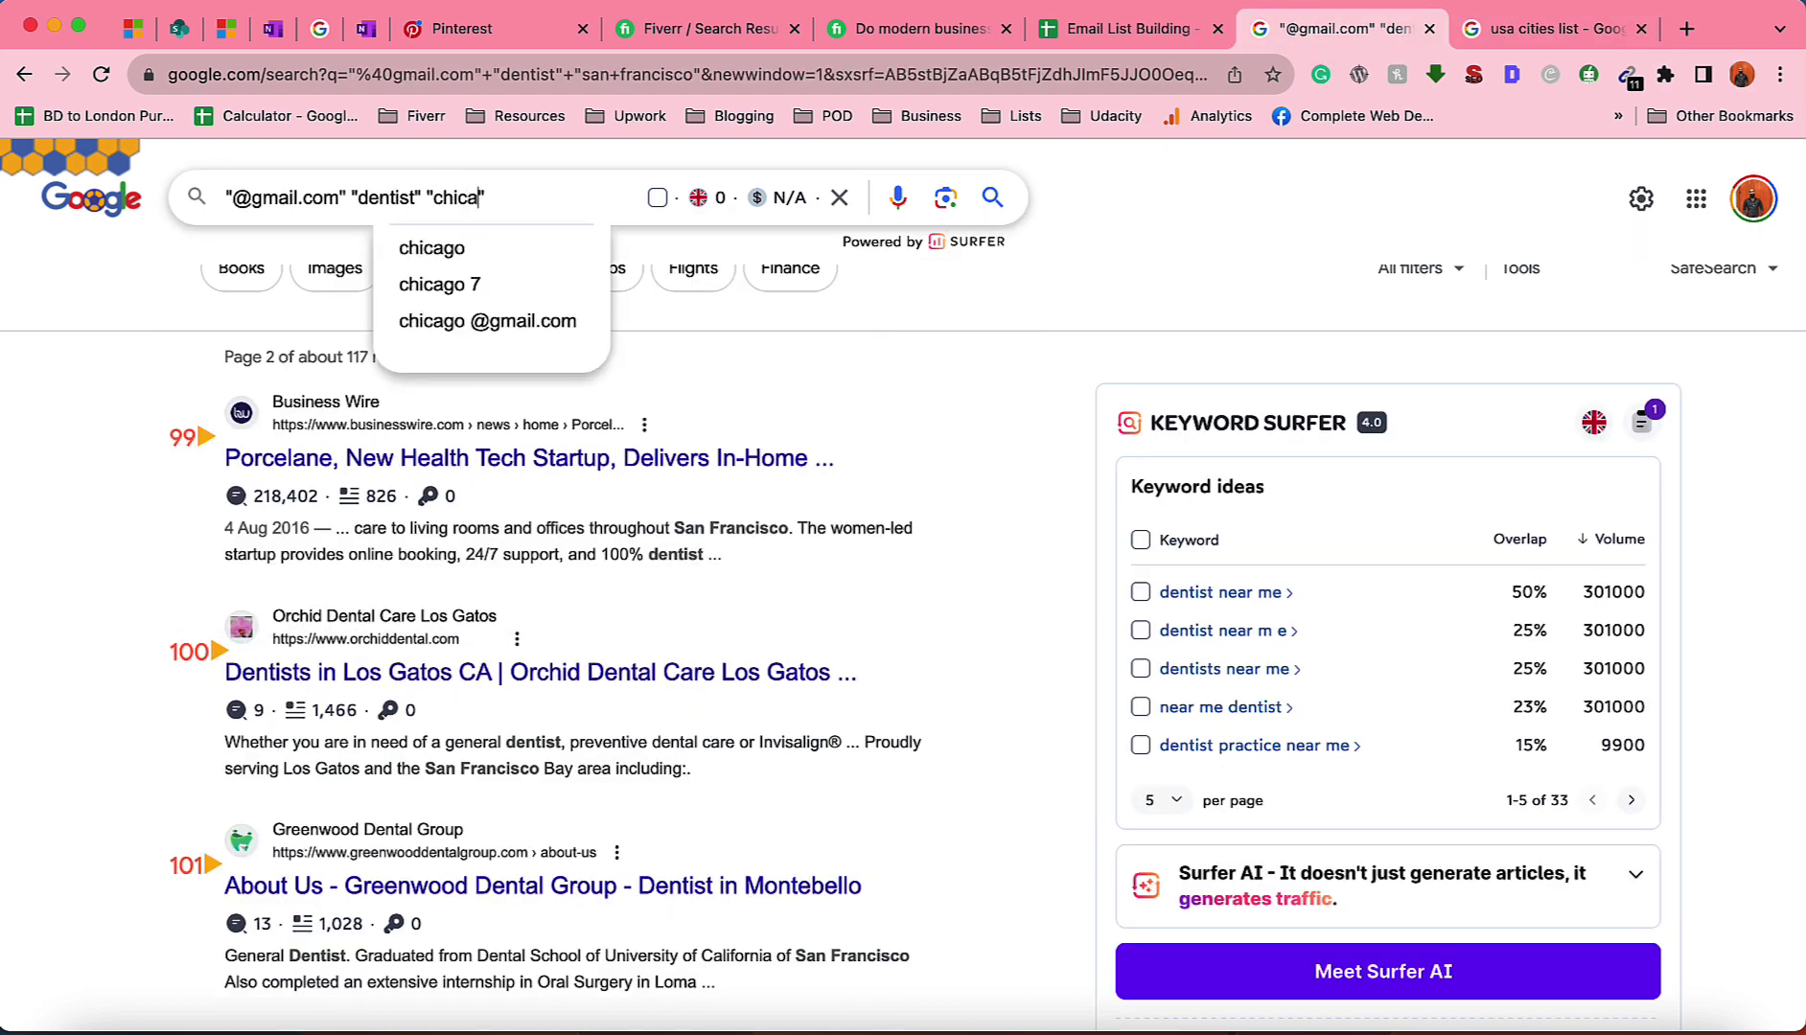
text(go)
key(Return)
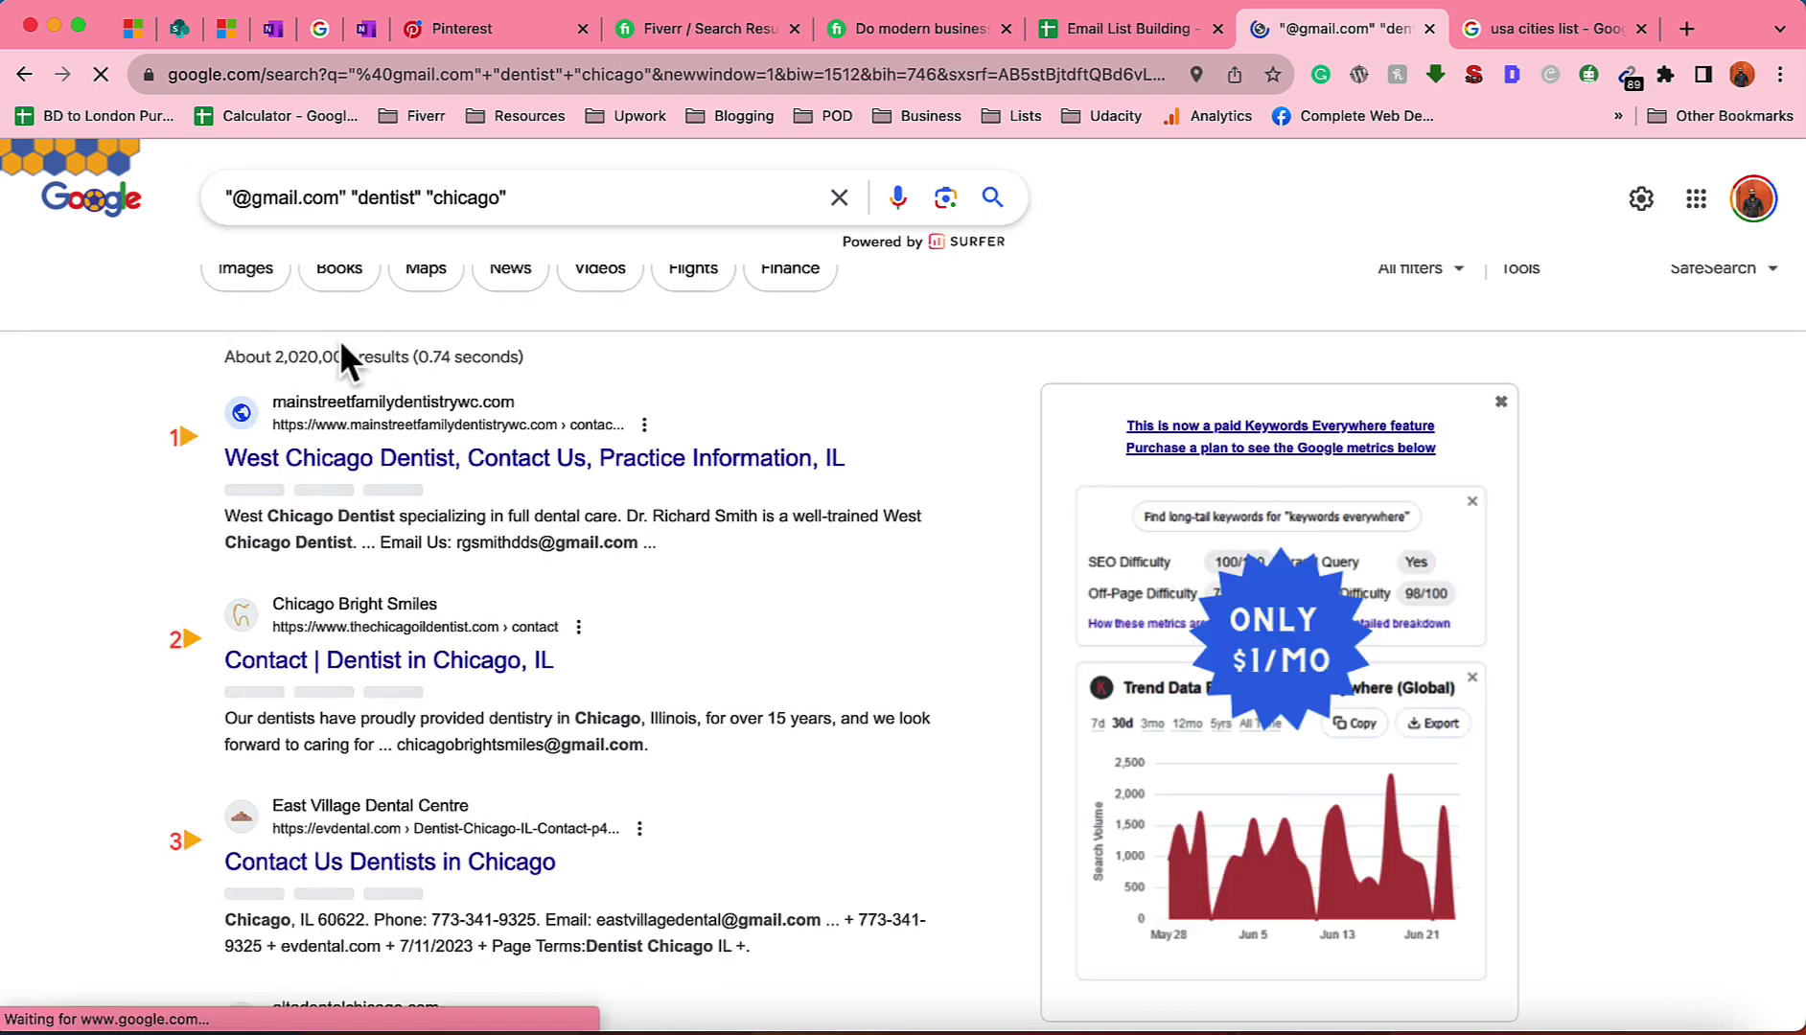
Copy all extracted Chicago emails and paste them into column A at A579
click(1627, 74)
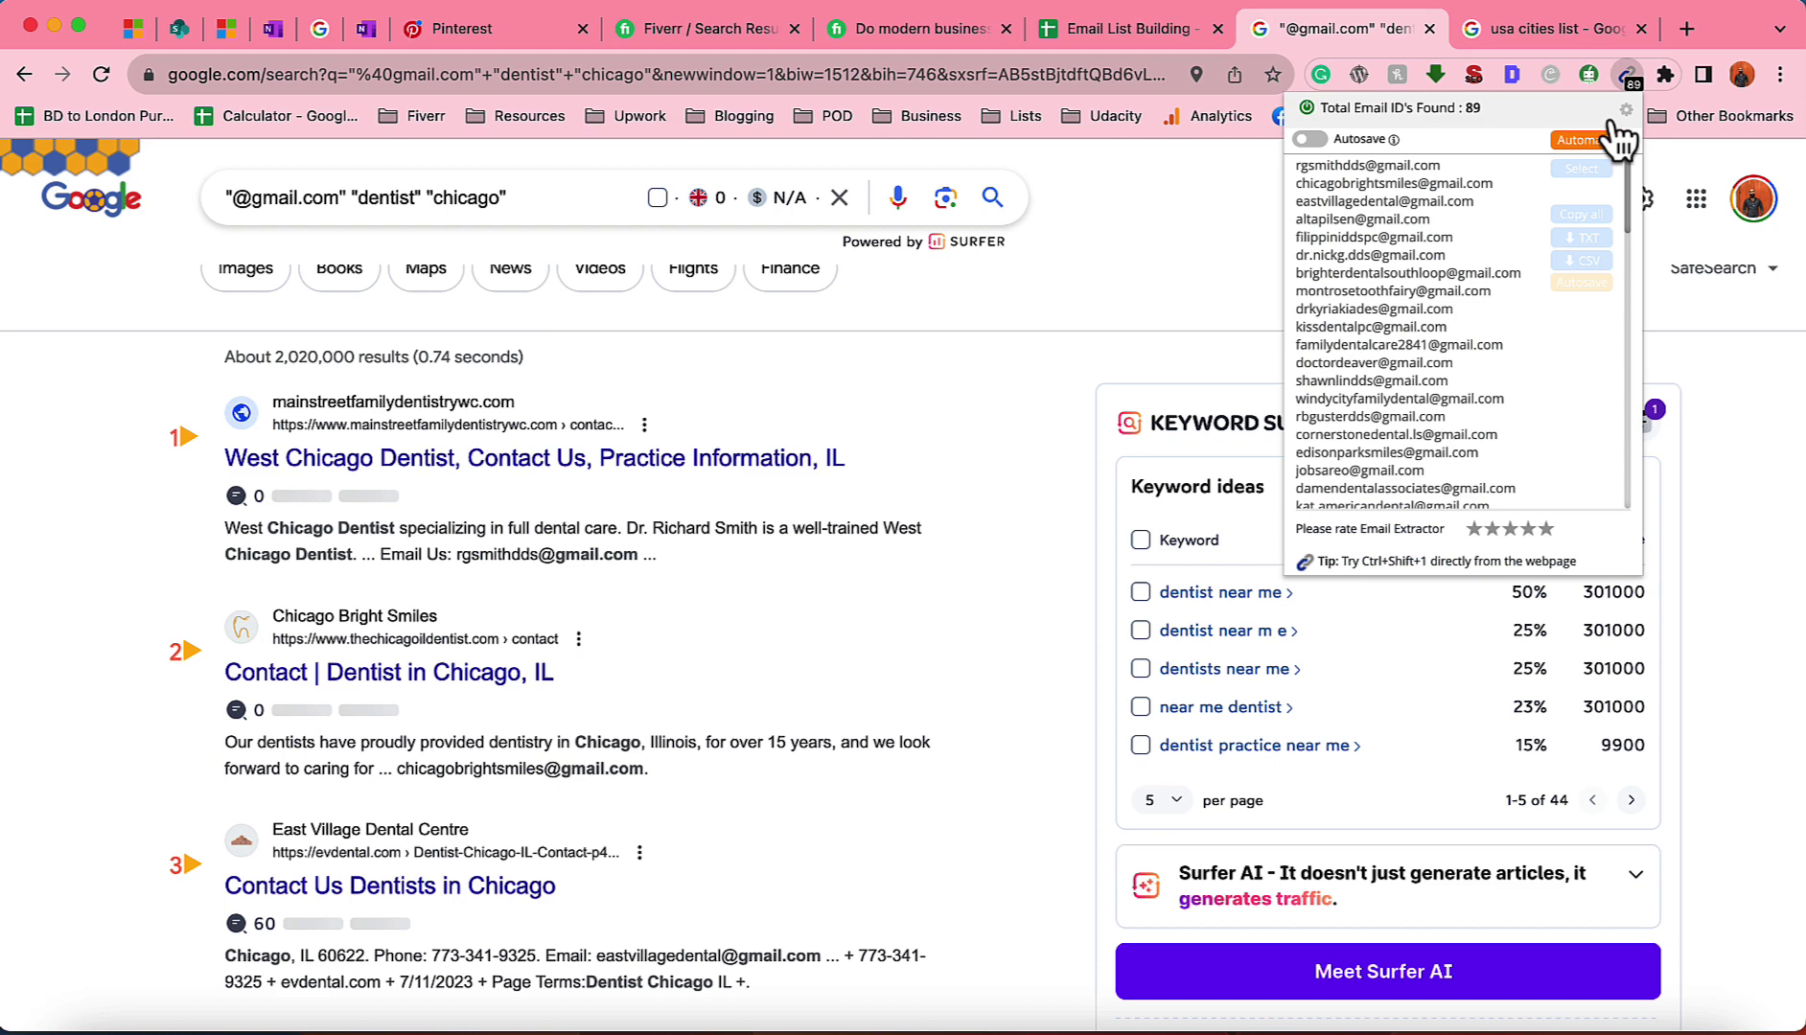
click(1581, 215)
click(1122, 29)
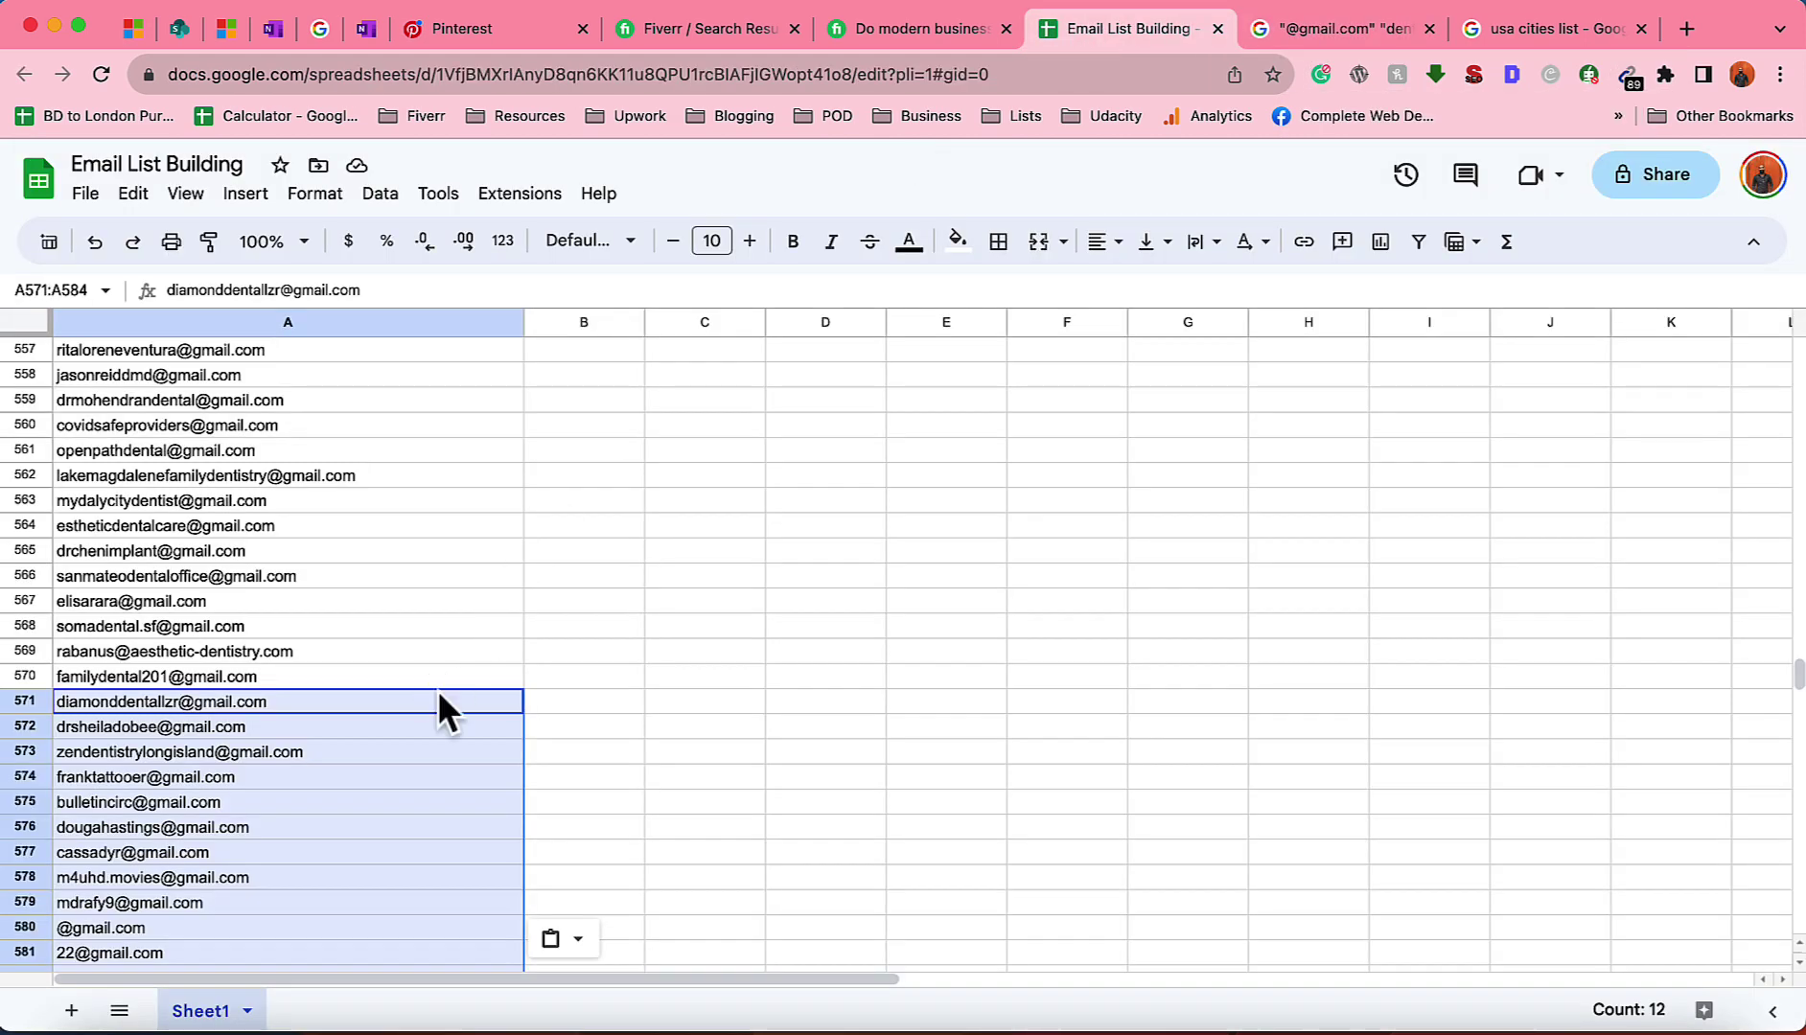
scroll(437, 689, down, 3)
click(214, 651)
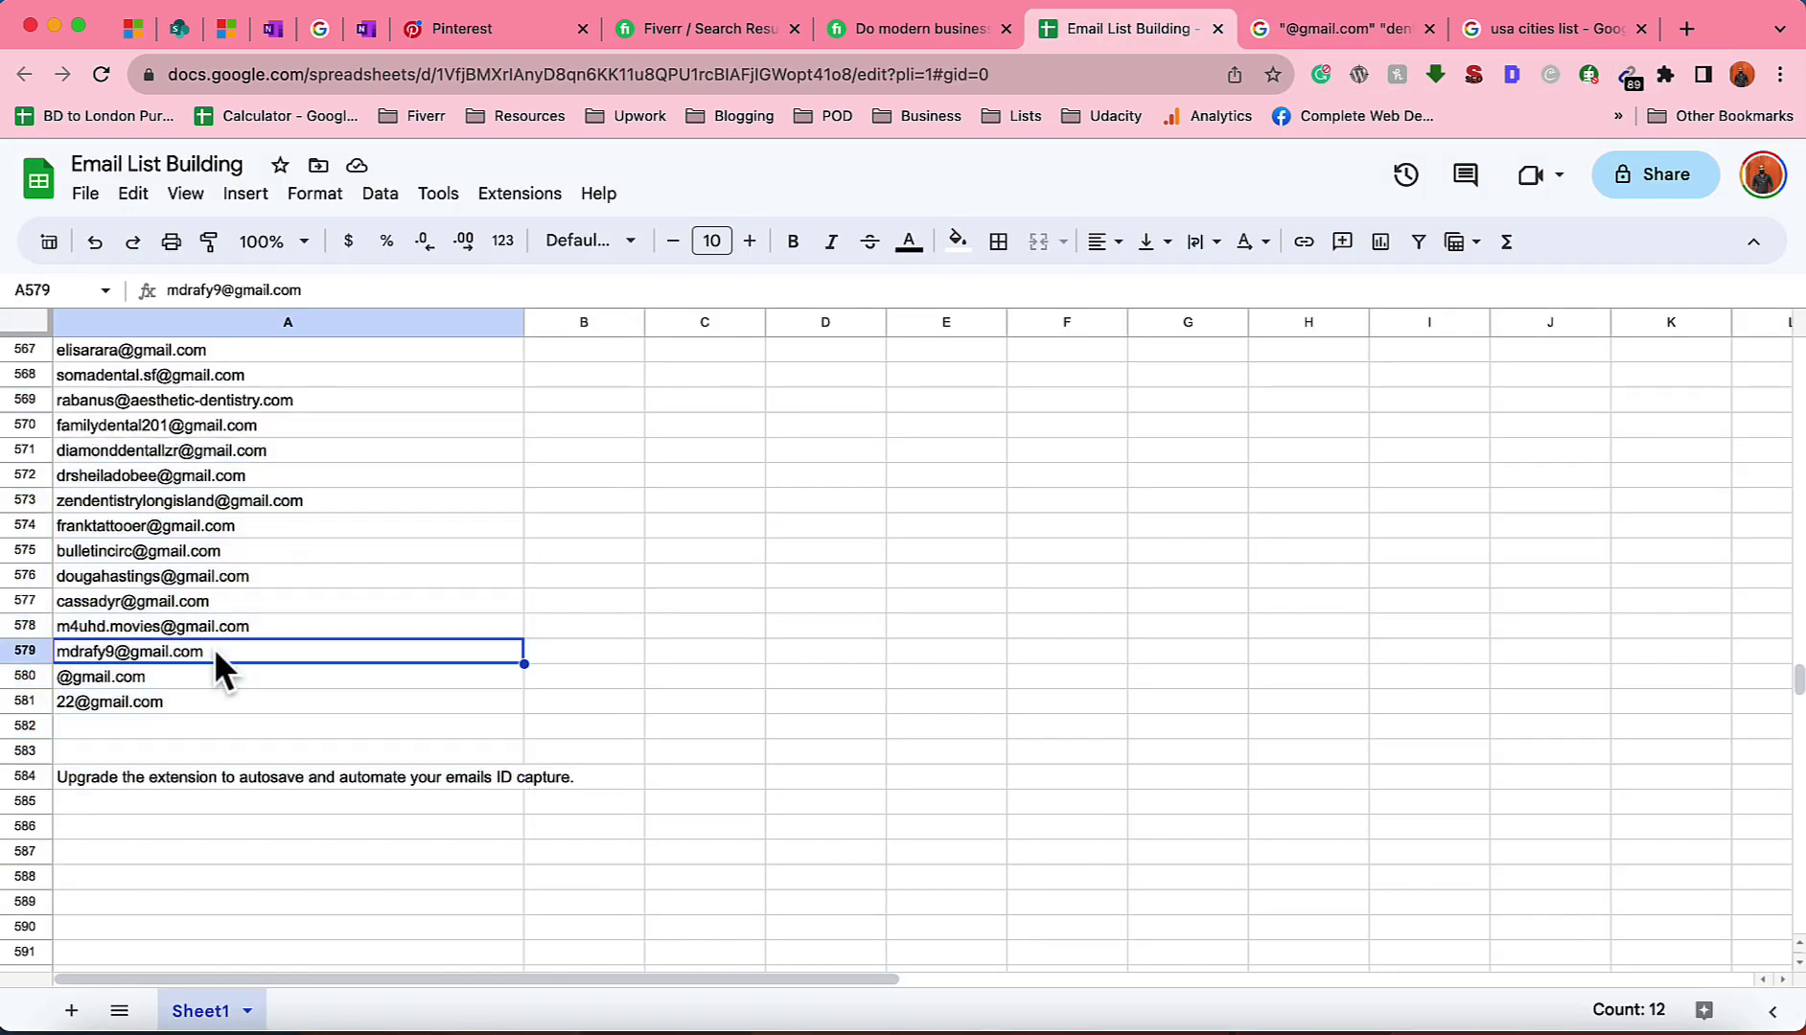
key(ctrl+v)
Select column A to check the total count, ending back on the sheet
scroll(301, 697, down, 10)
scroll(330, 687, down, 5)
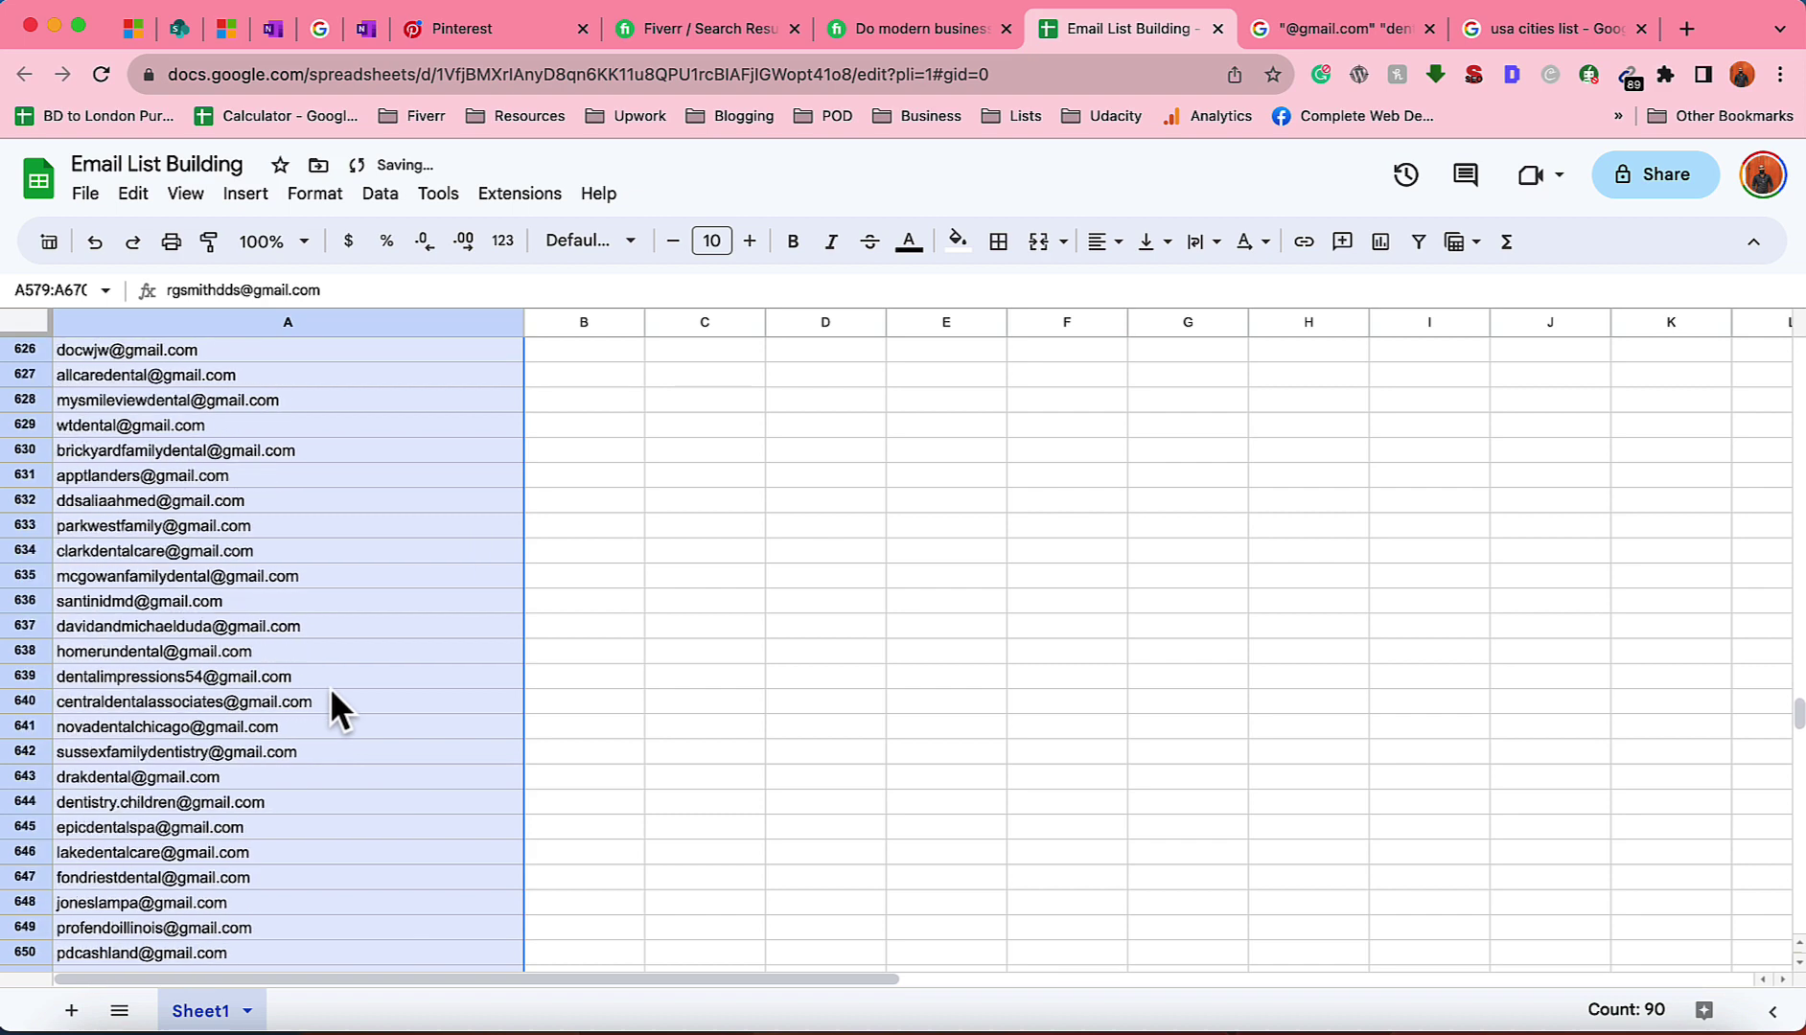
click(356, 323)
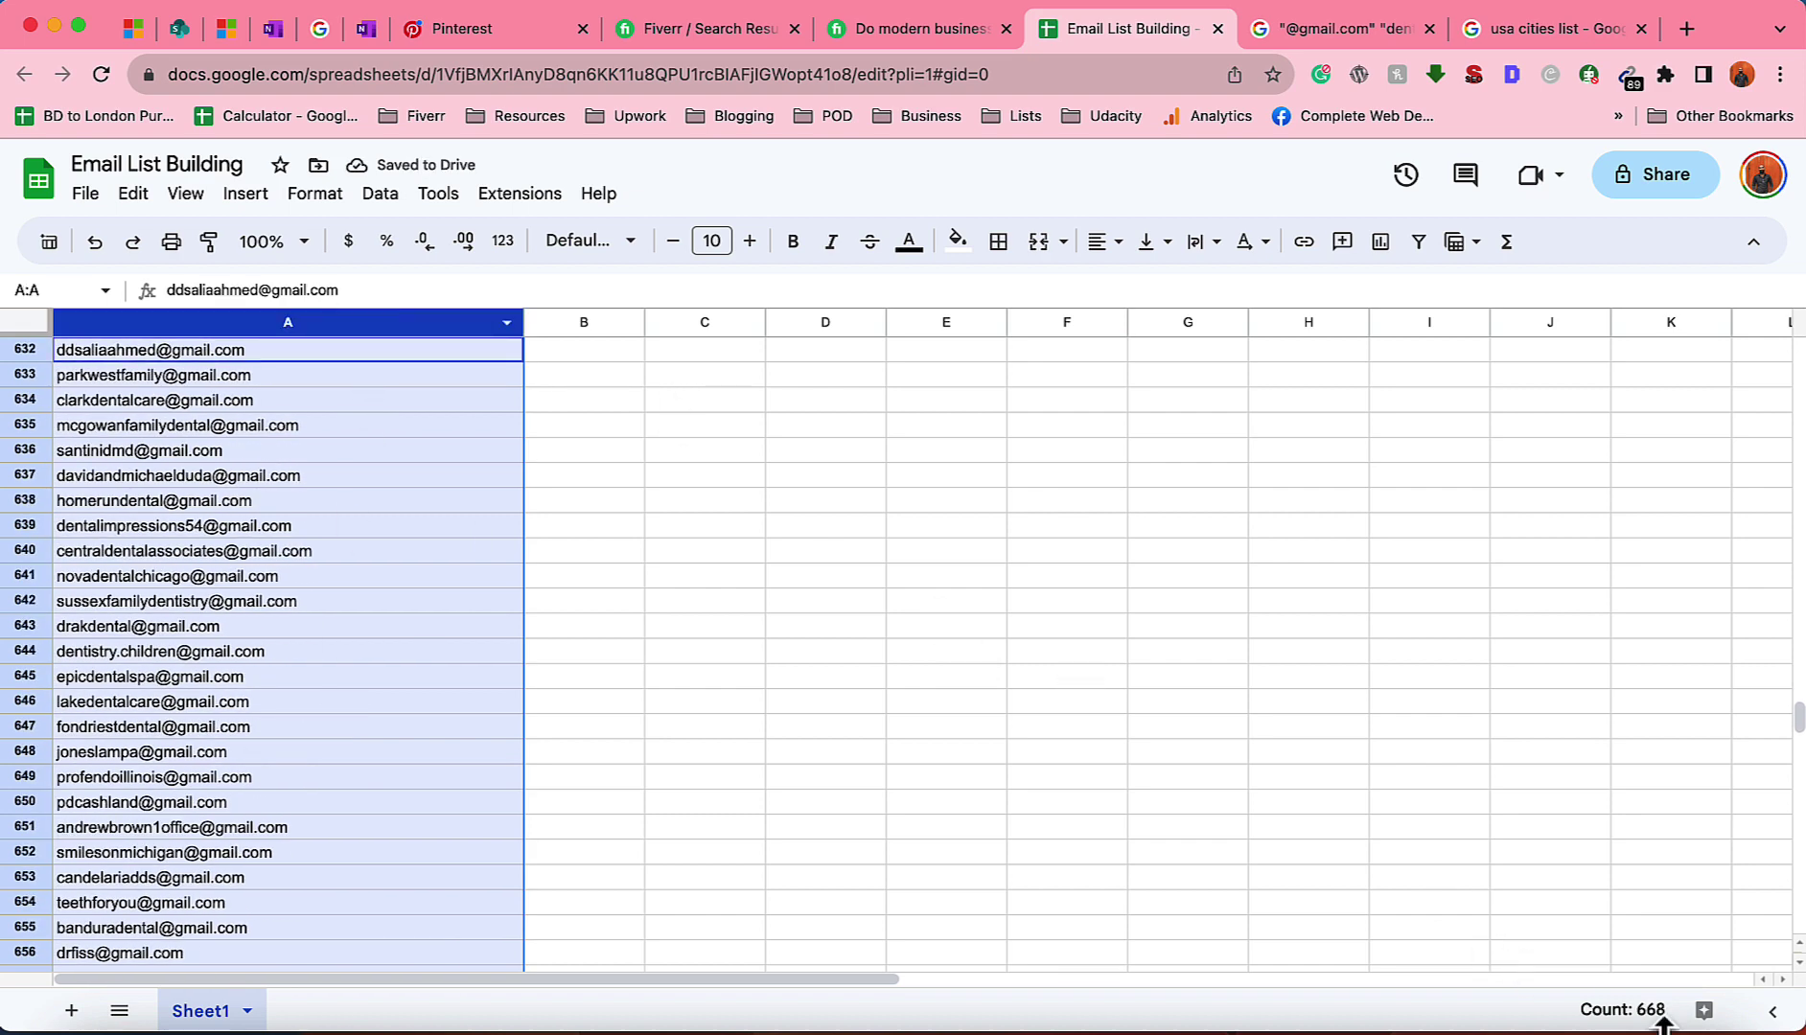
scroll(483, 715, down, 6)
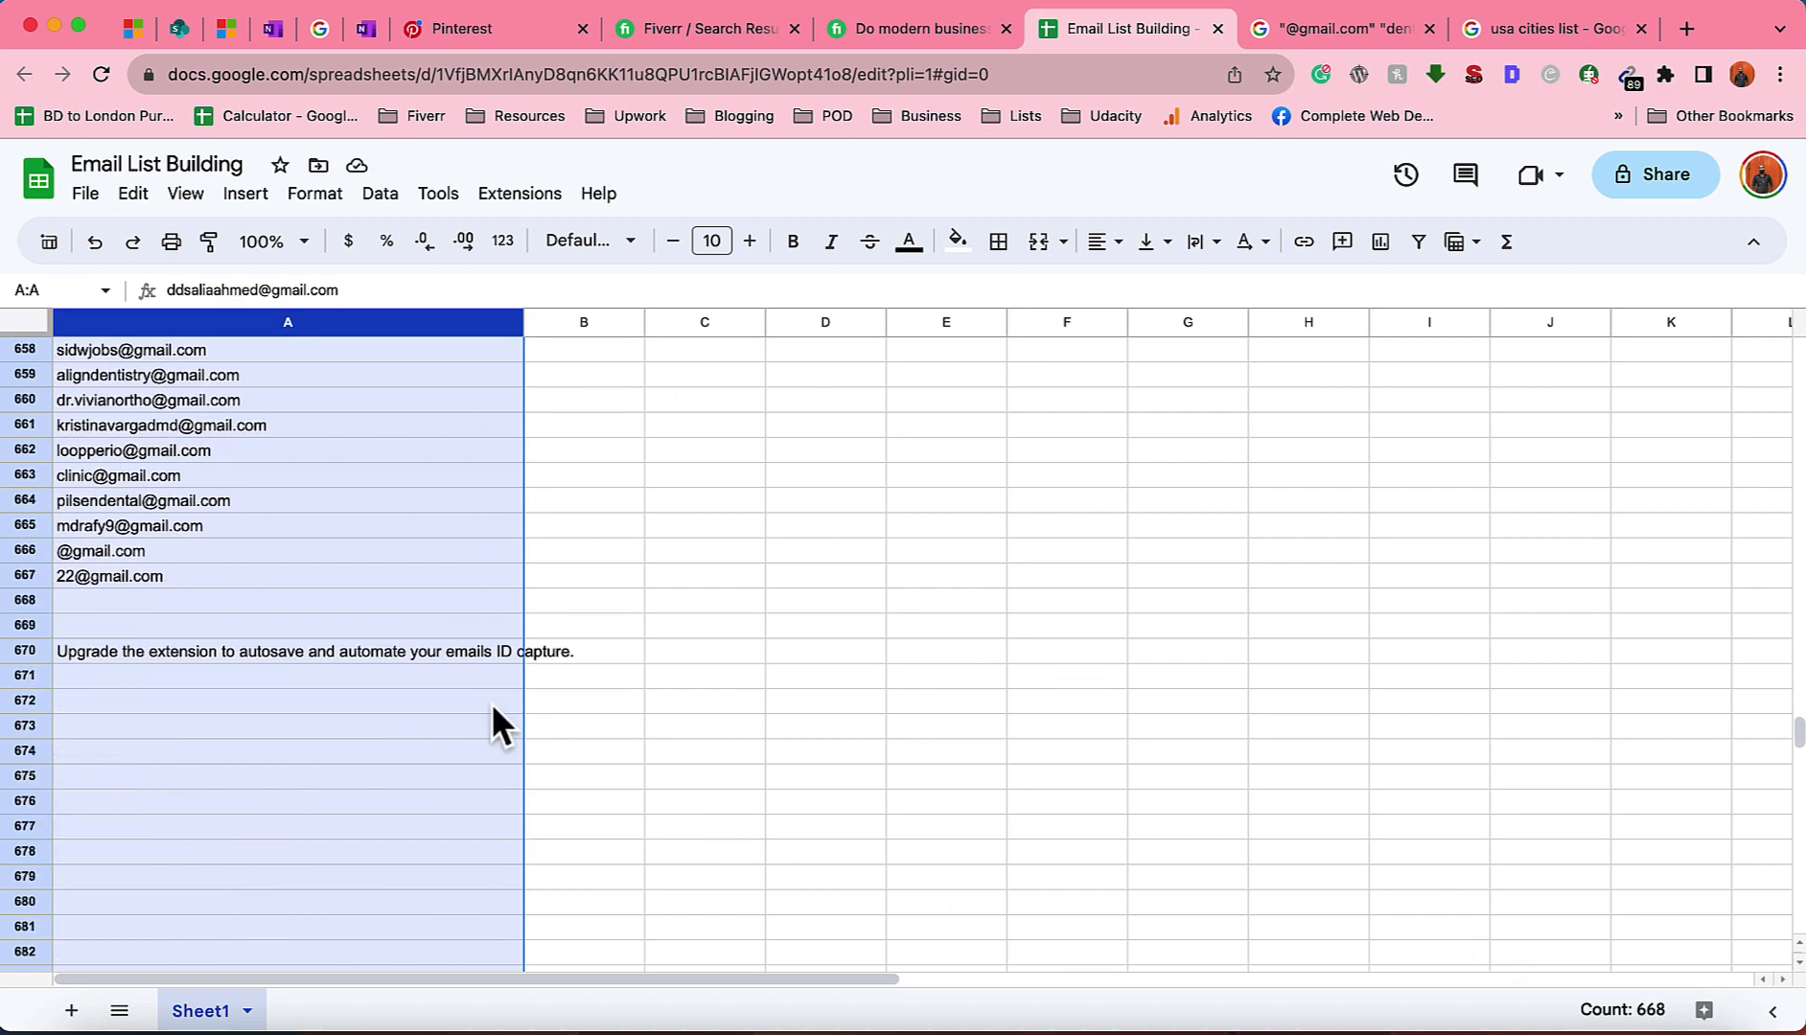
click(1487, 29)
key(ctrl+shift+Tab)
key(ctrl+shift+Tab)
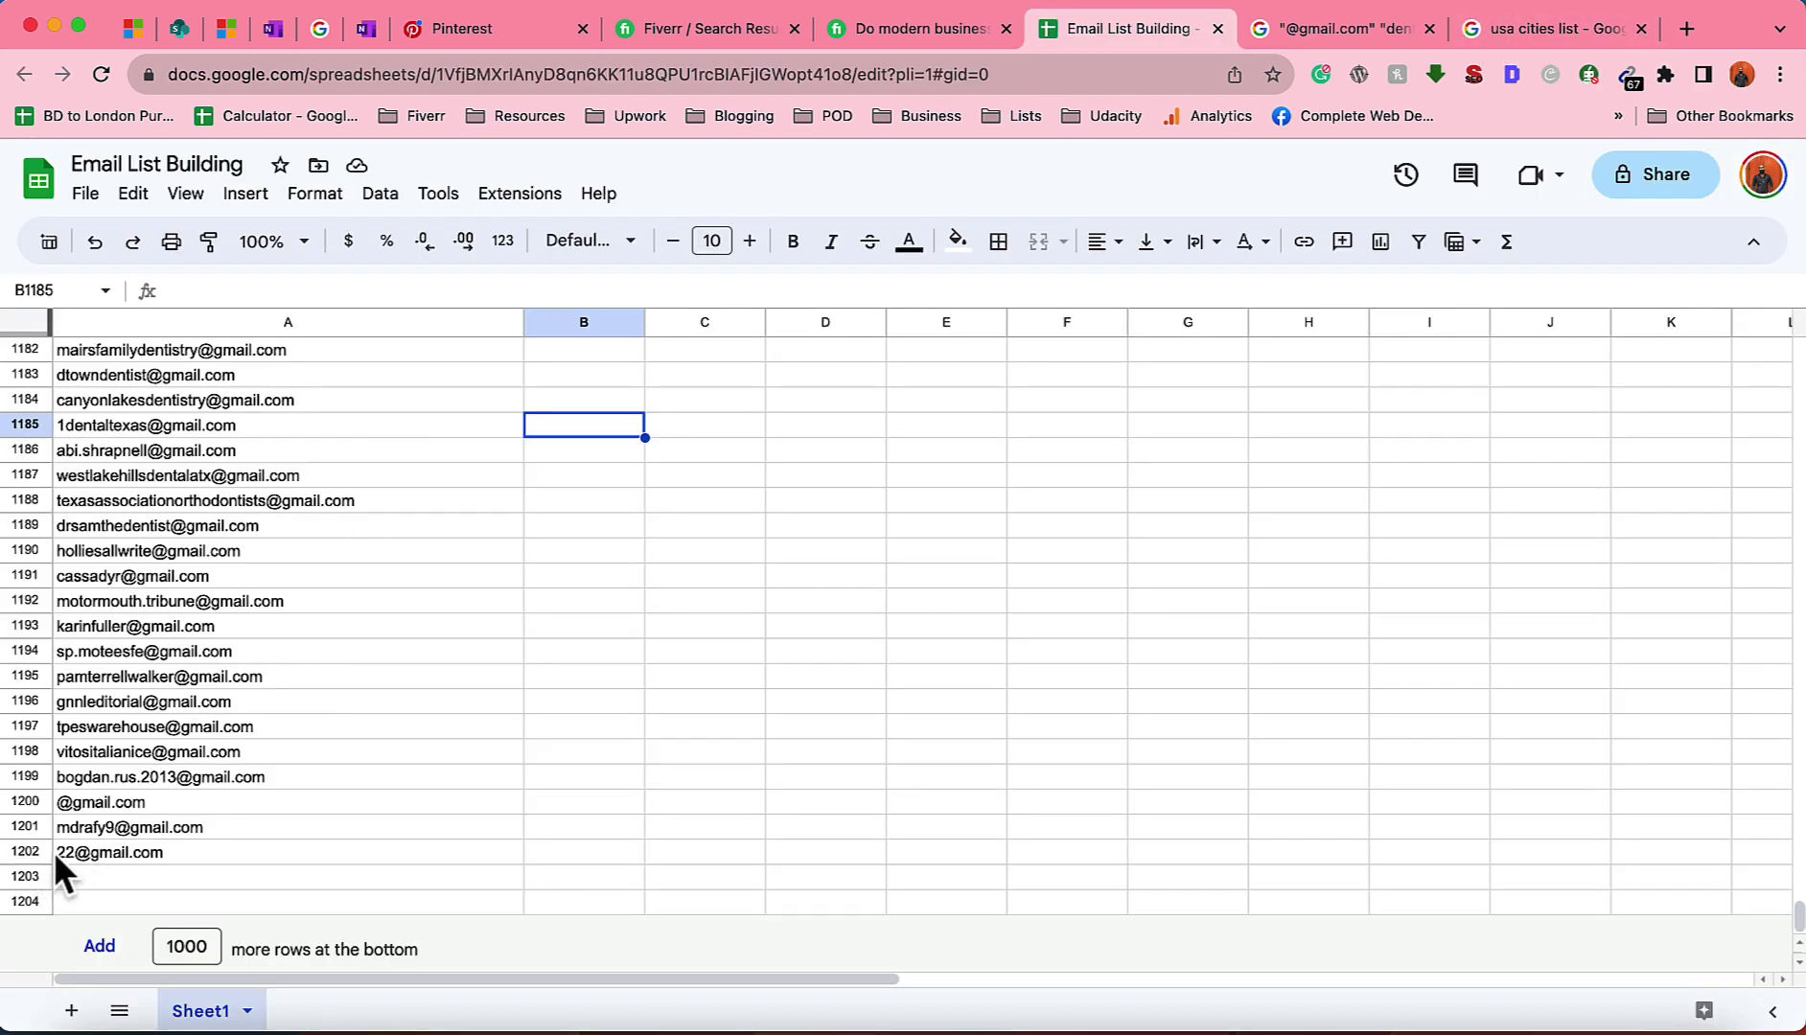
Run Data cleanup > Remove duplicates on column A, deleting 115 duplicates to leave 1087 emails
click(286, 322)
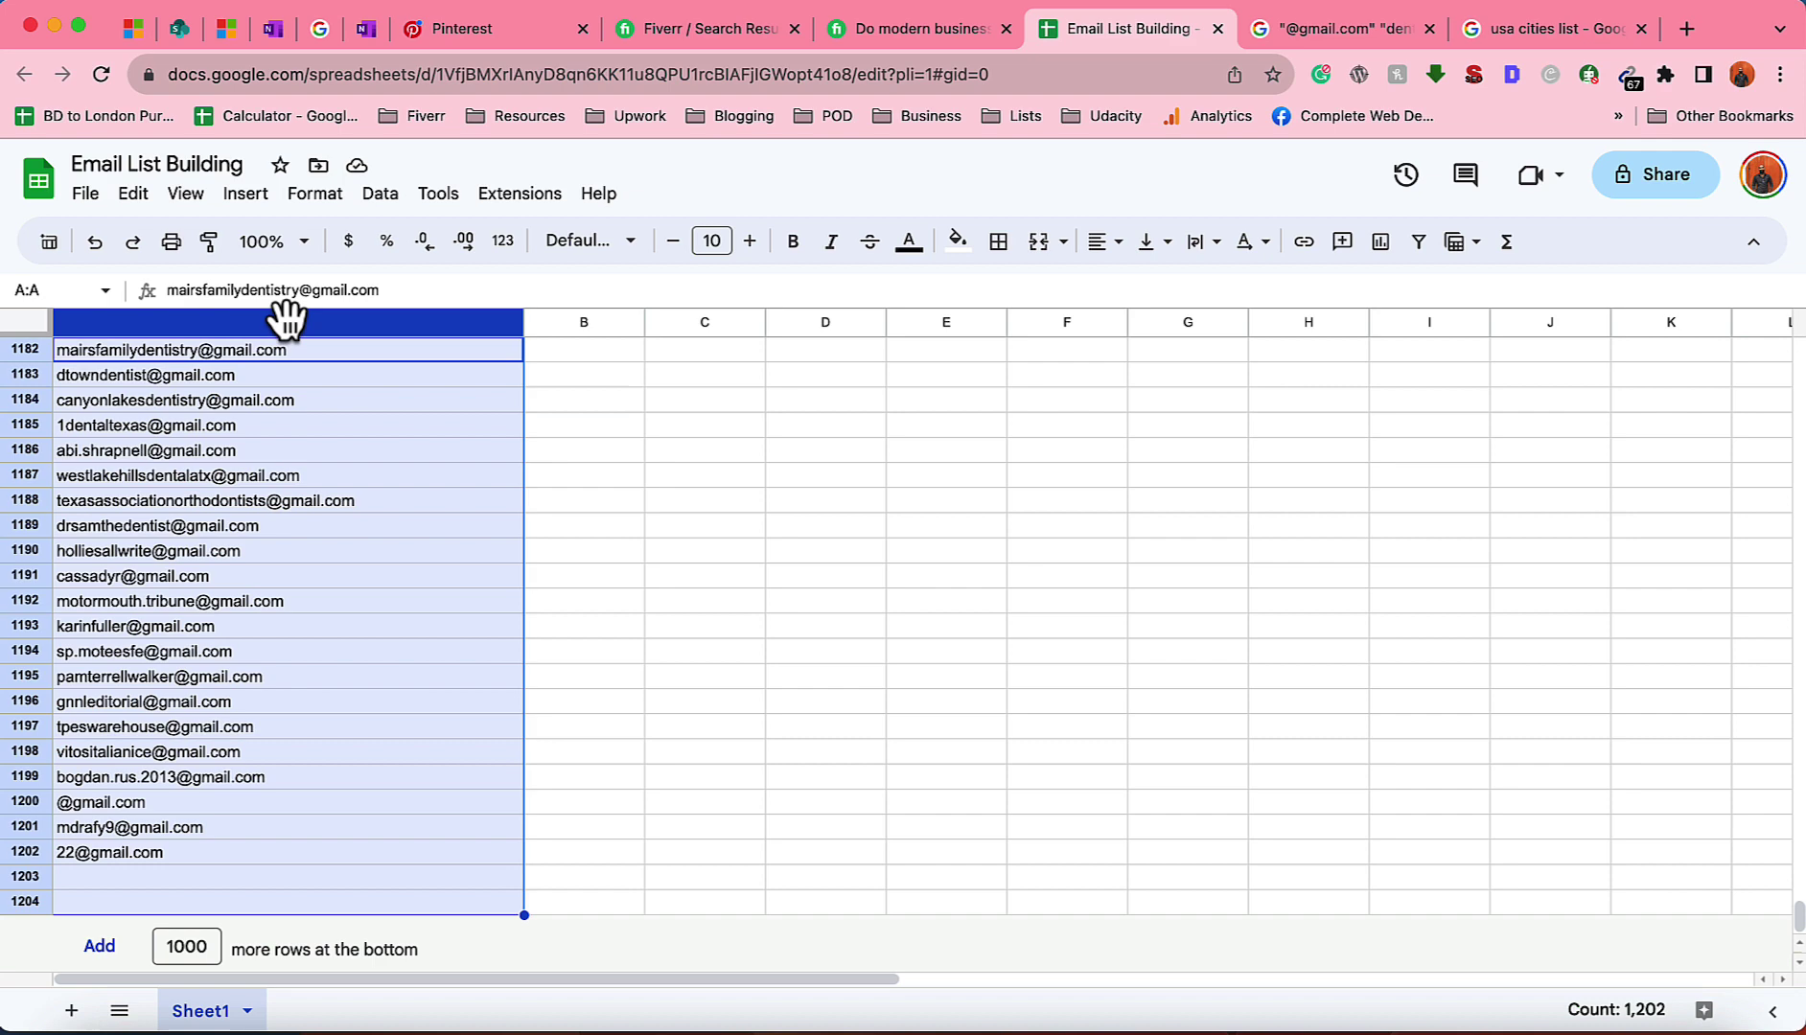
click(379, 193)
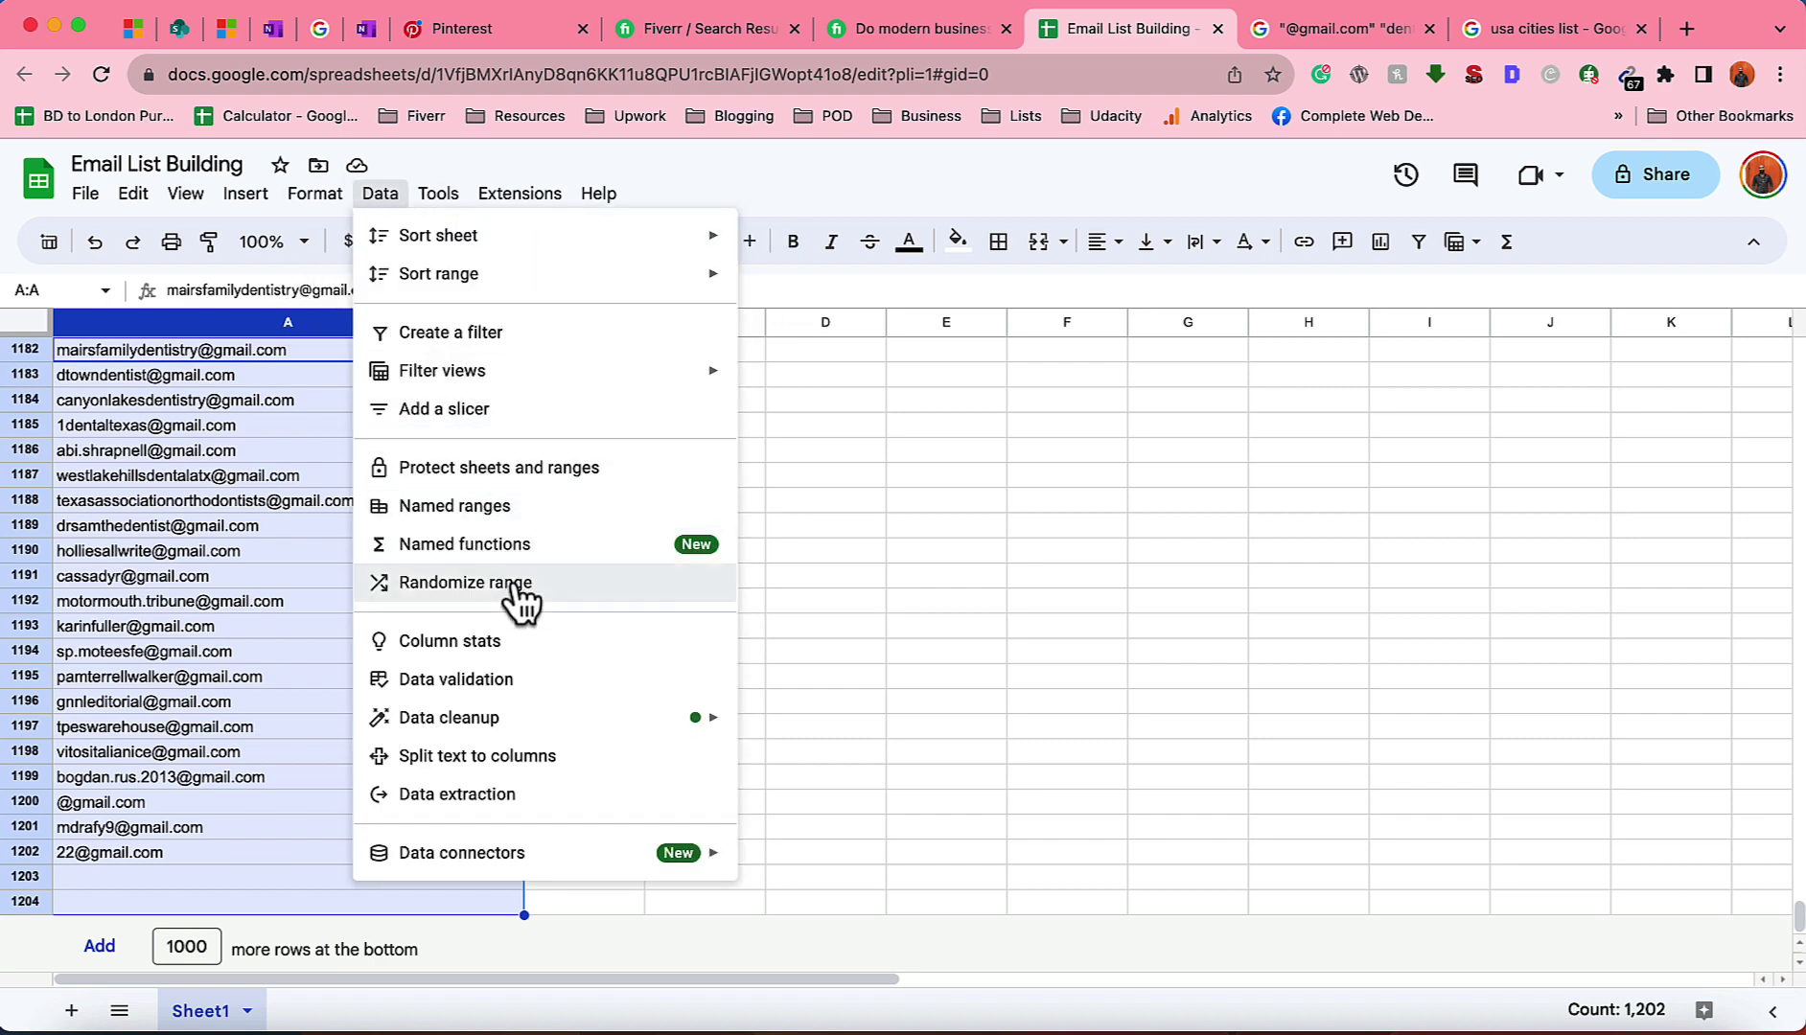
mouse_move(544, 732)
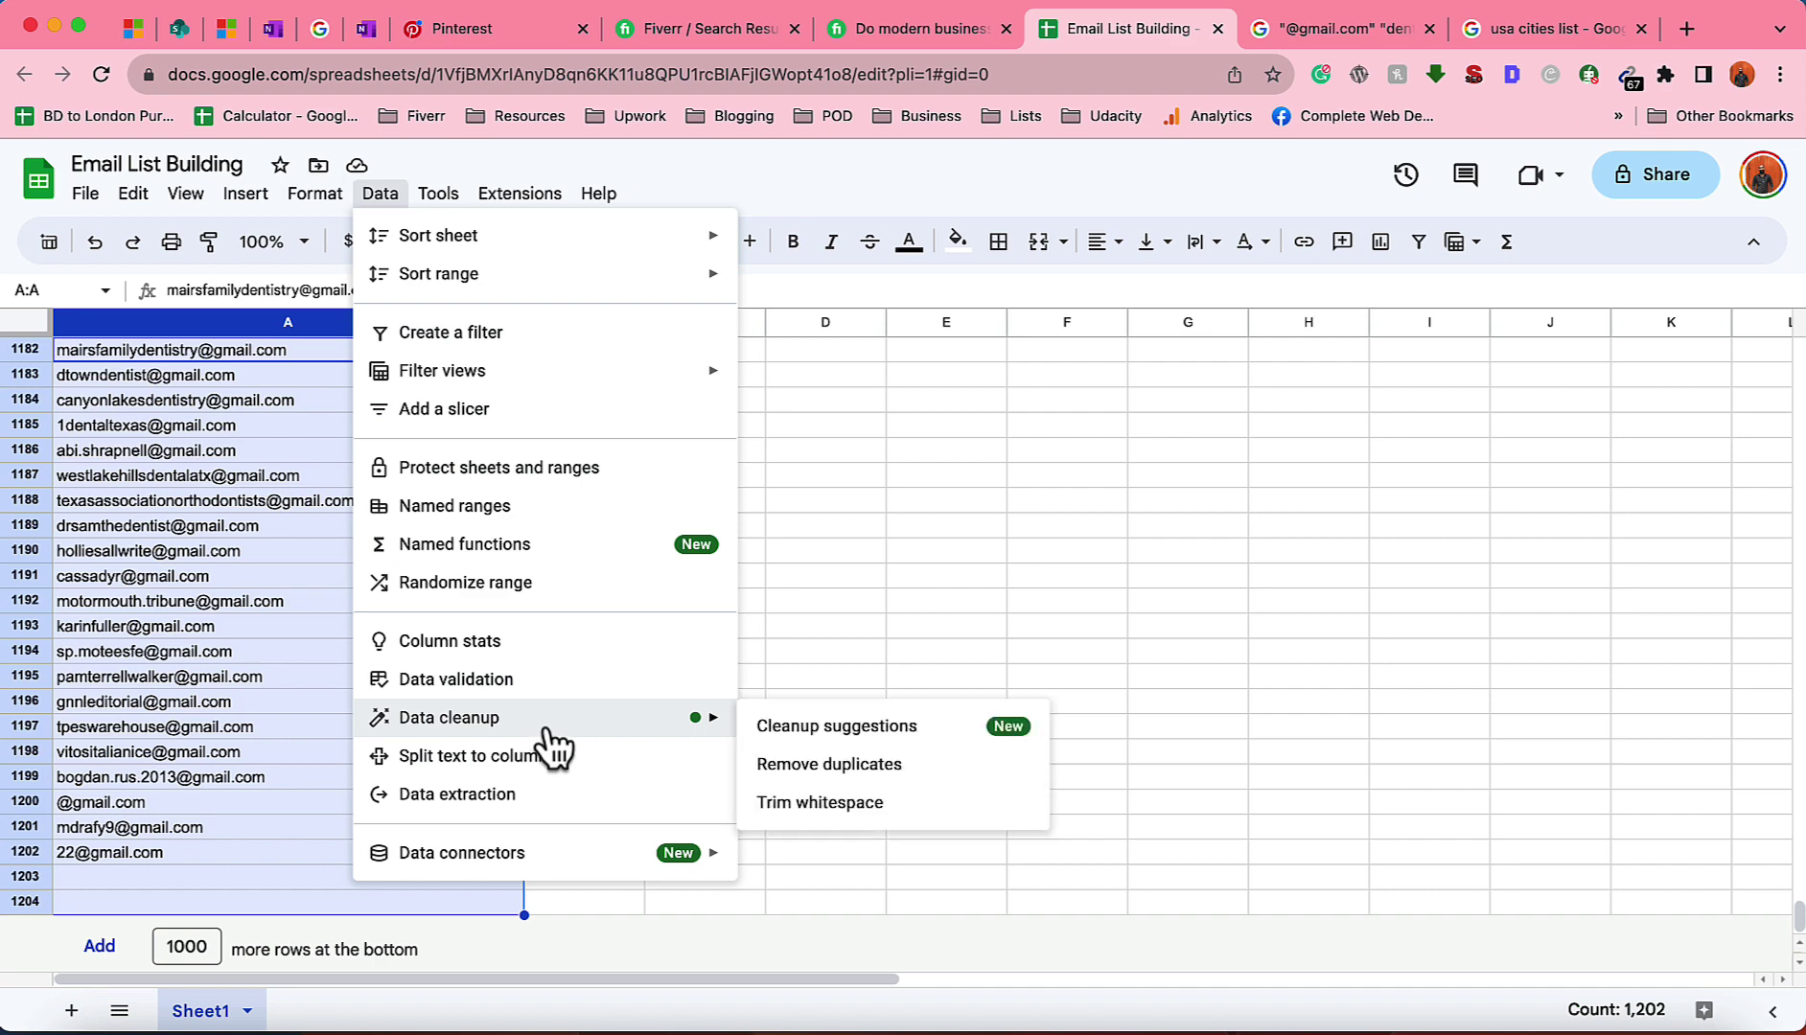
click(832, 766)
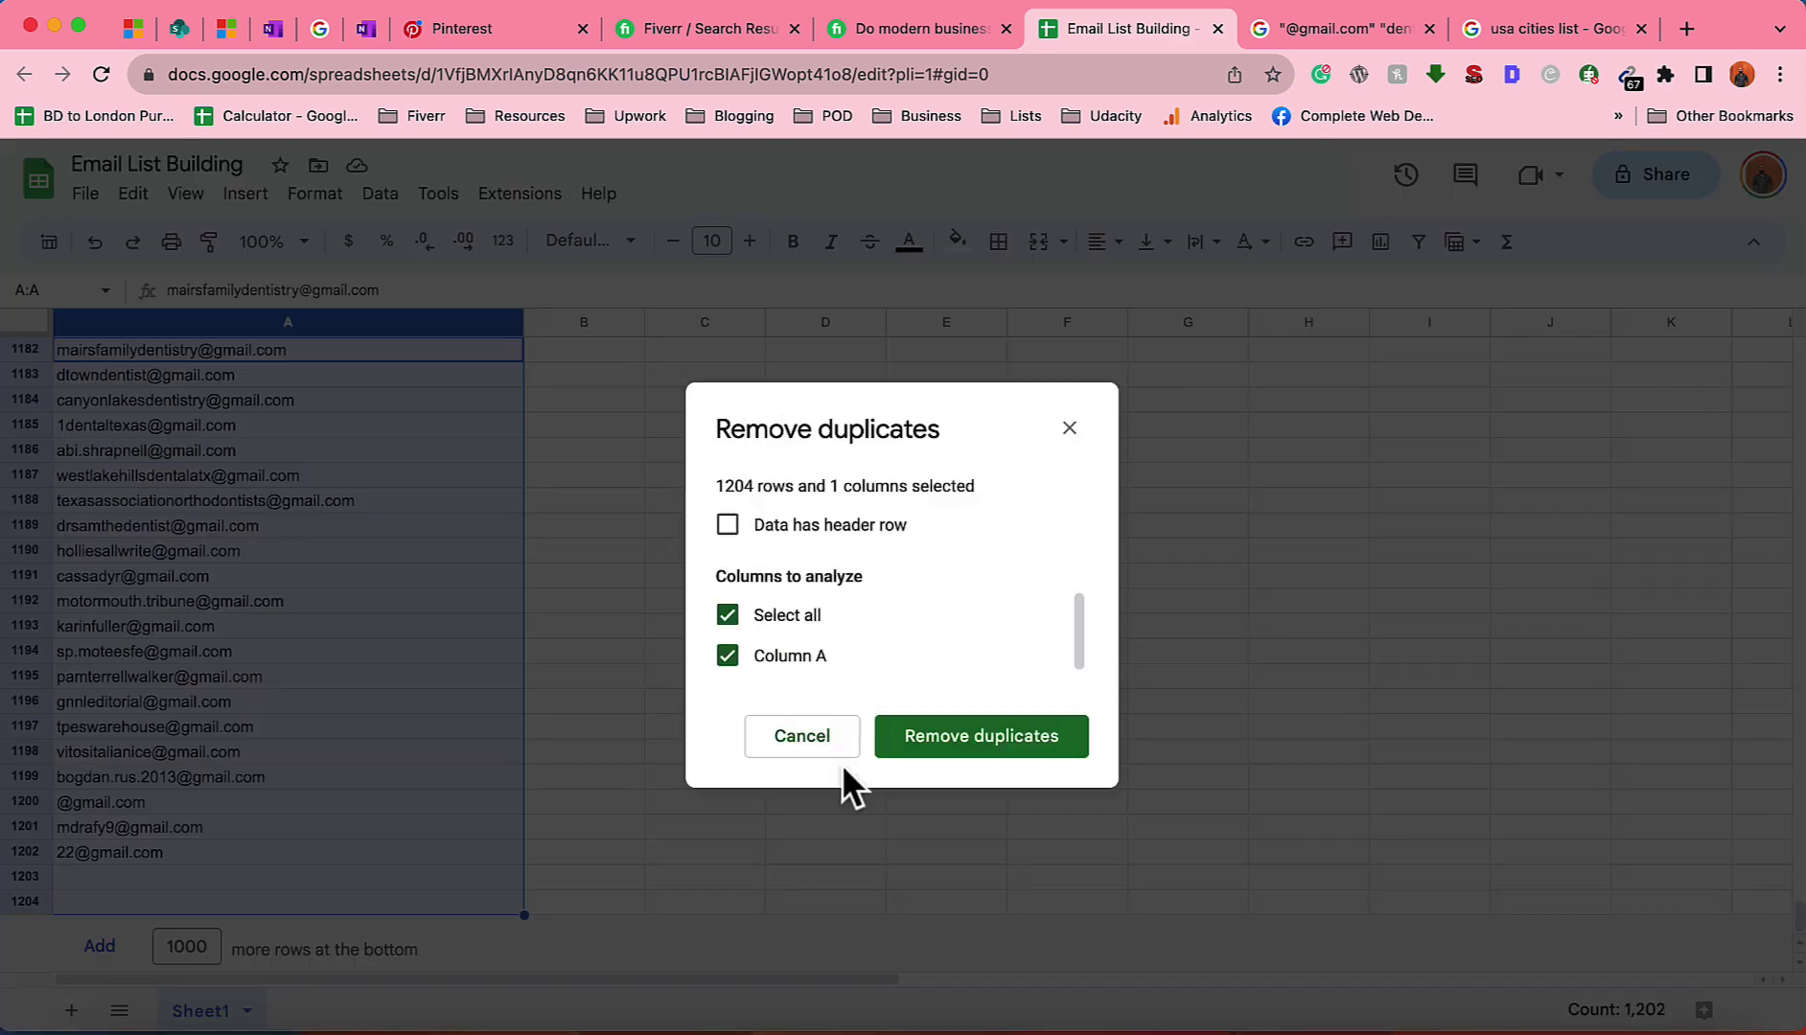
click(971, 746)
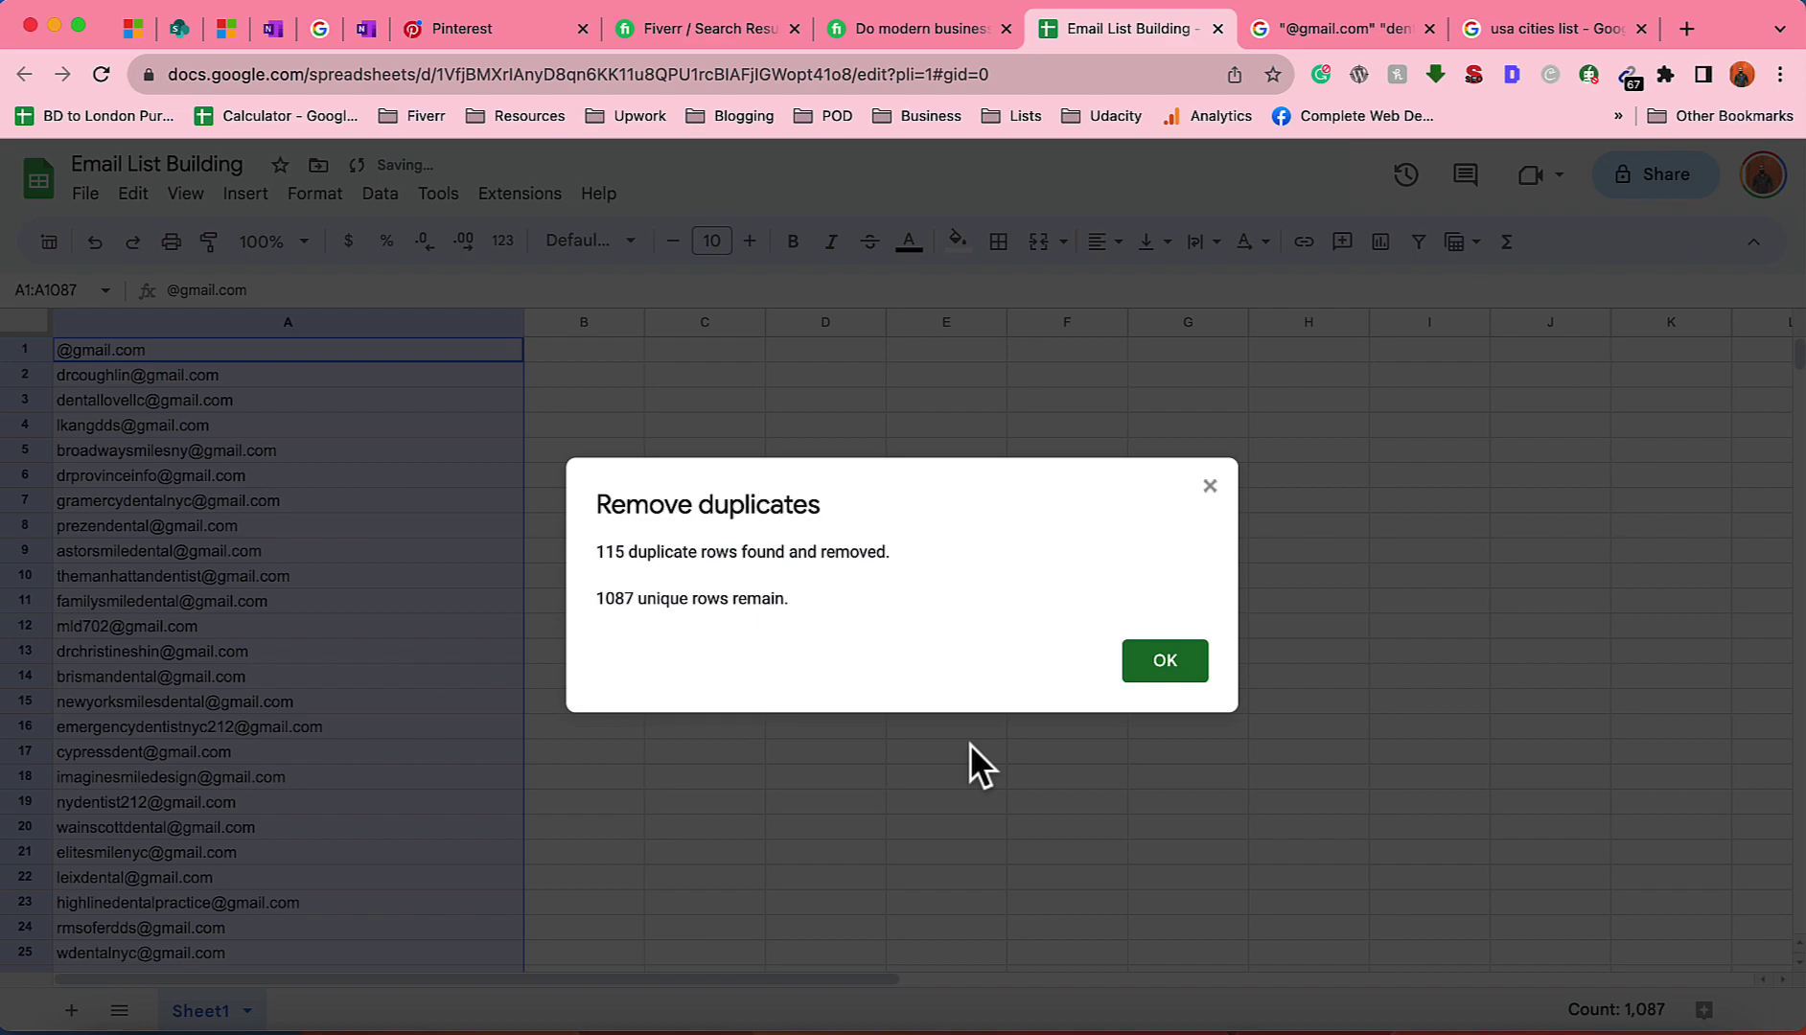
click(1157, 663)
scroll(727, 650, down, 20)
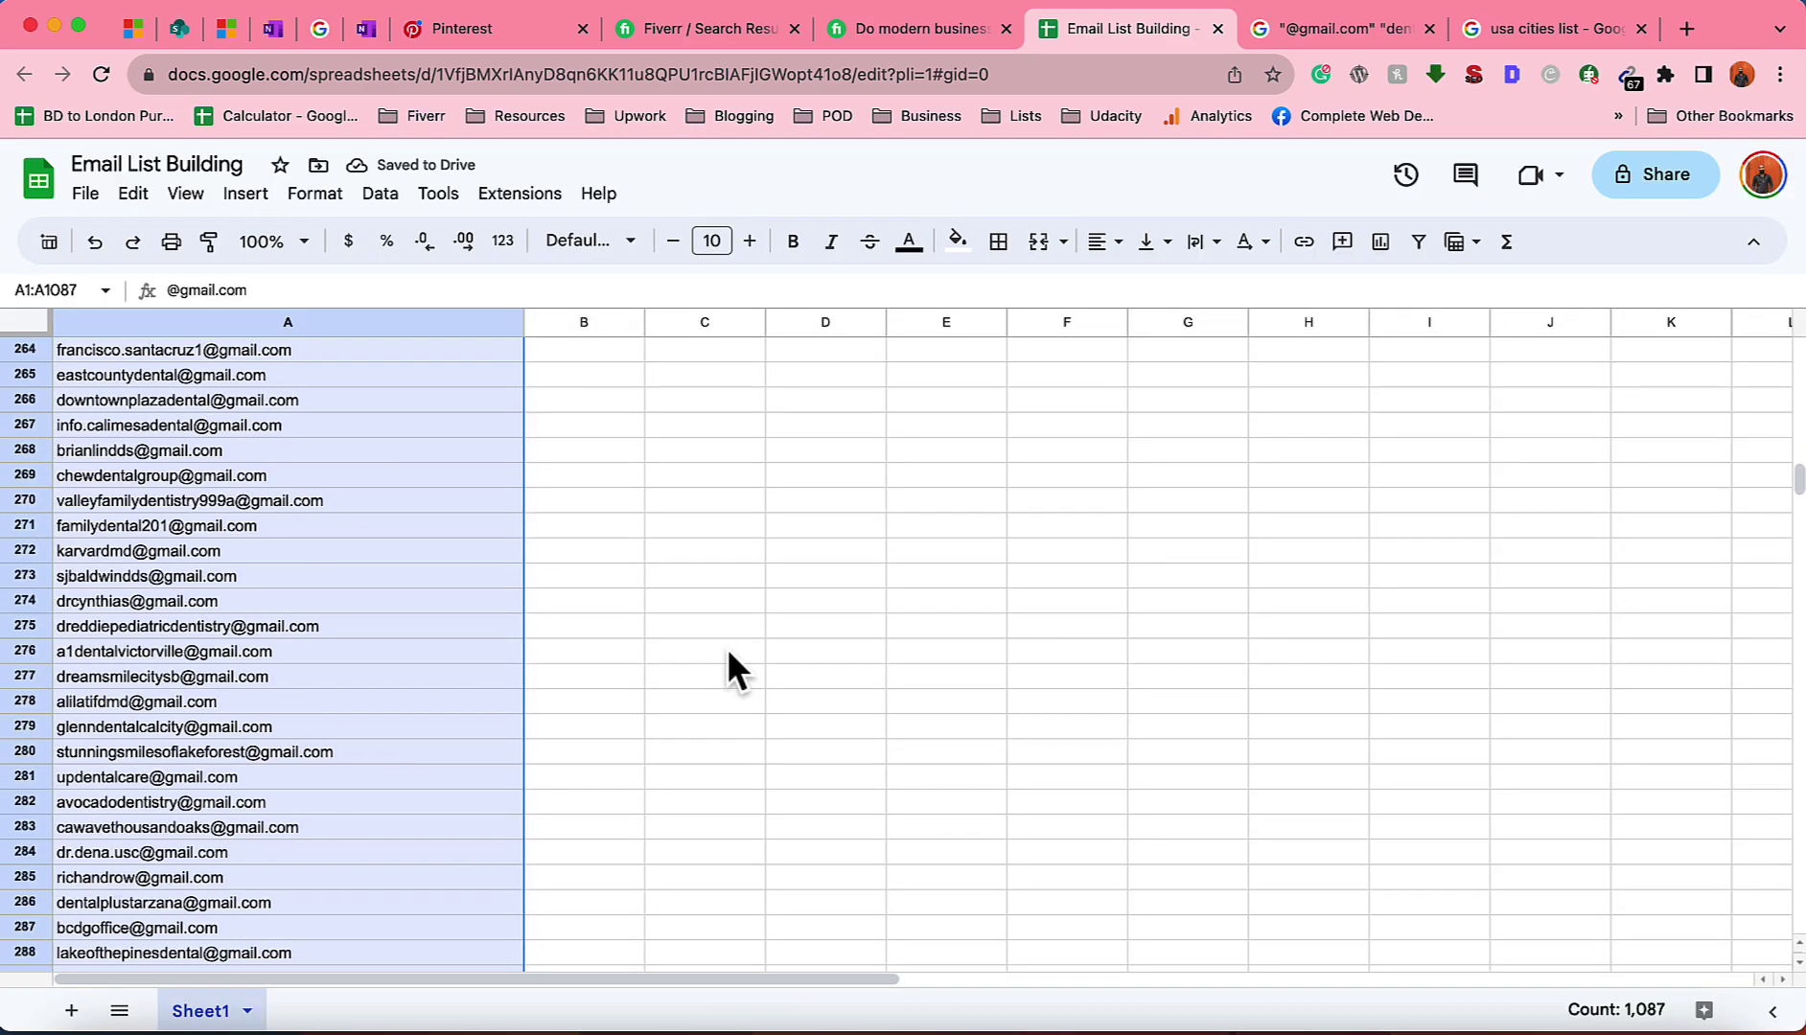
scroll(733, 669, down, 15)
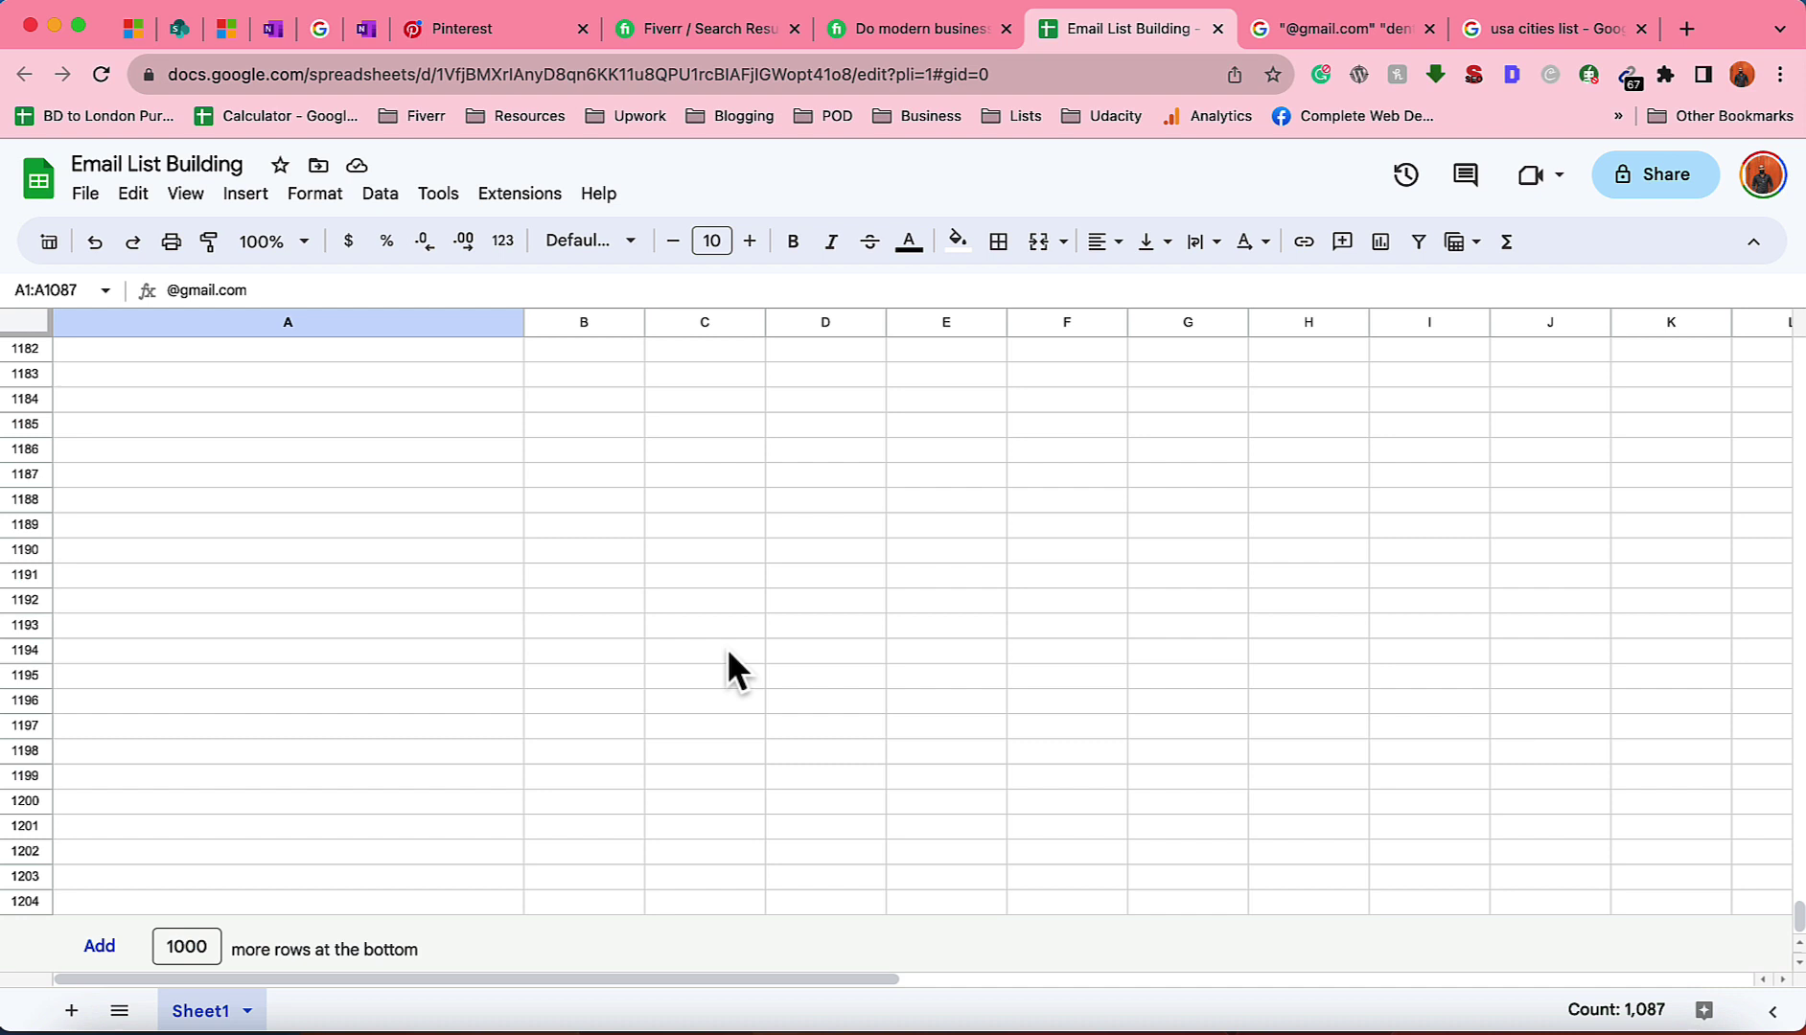
scroll(1096, 760, up, 2)
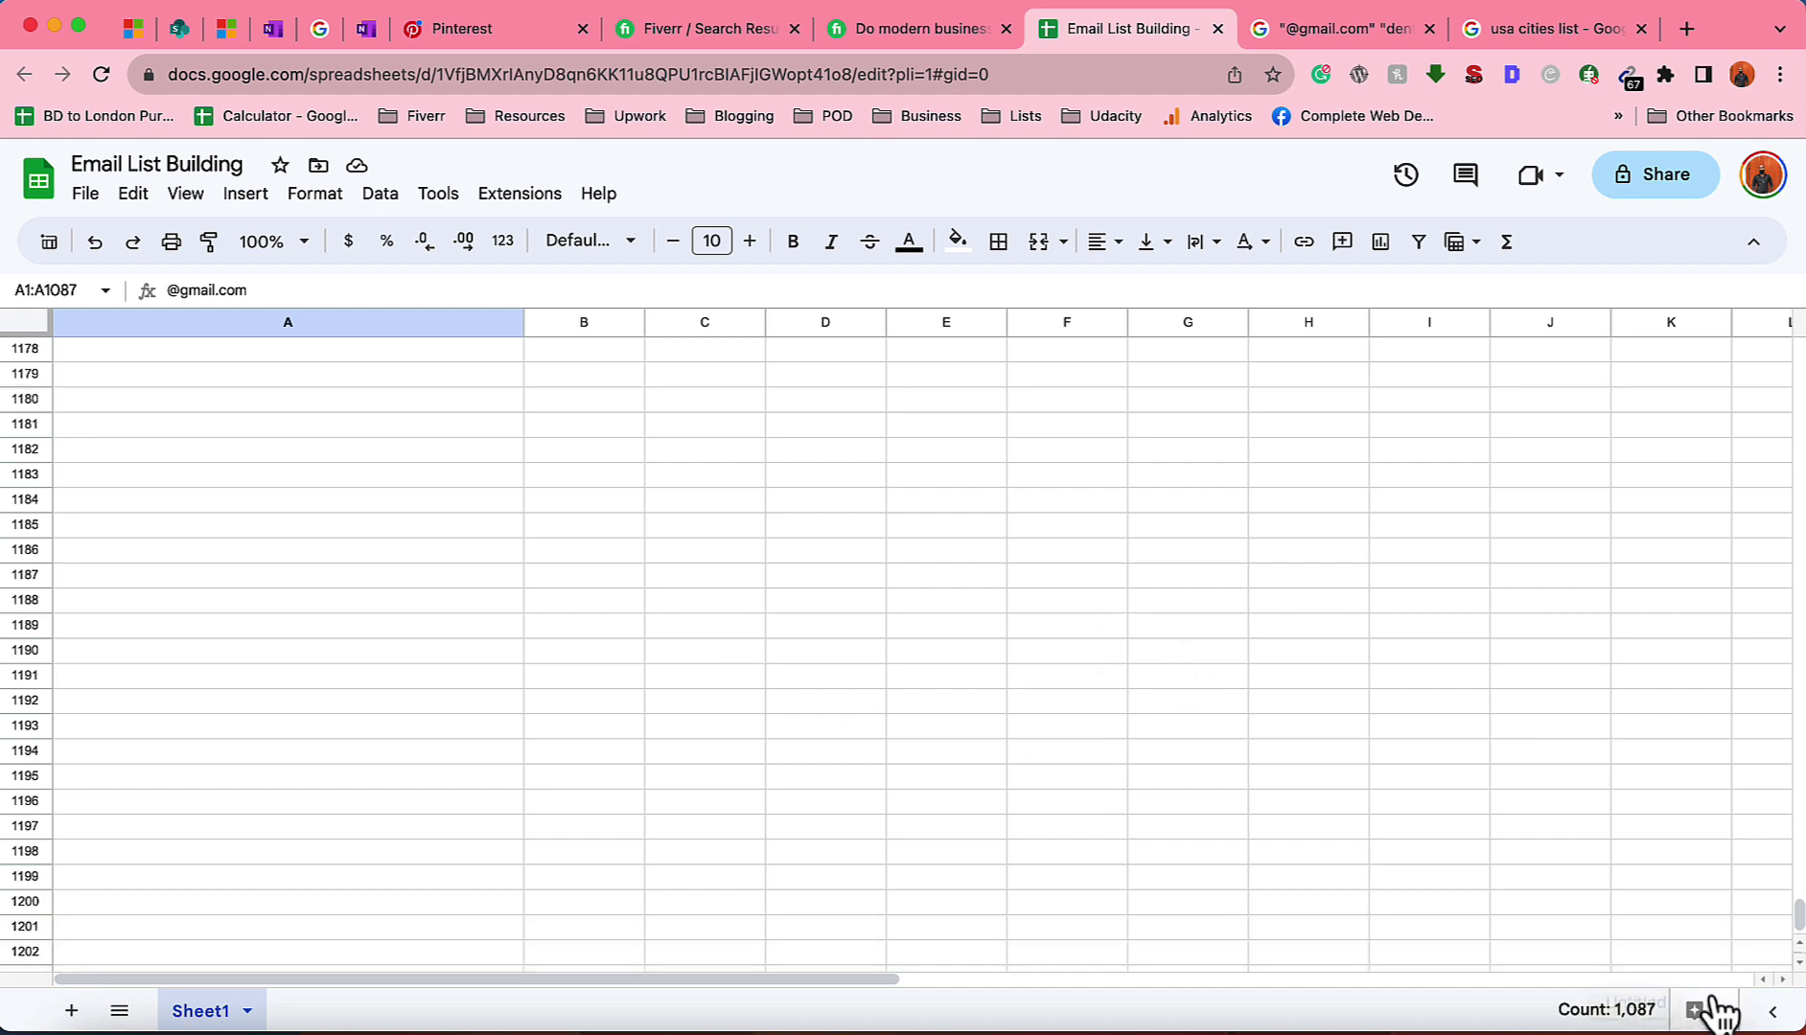
scroll(1273, 810, up, 20)
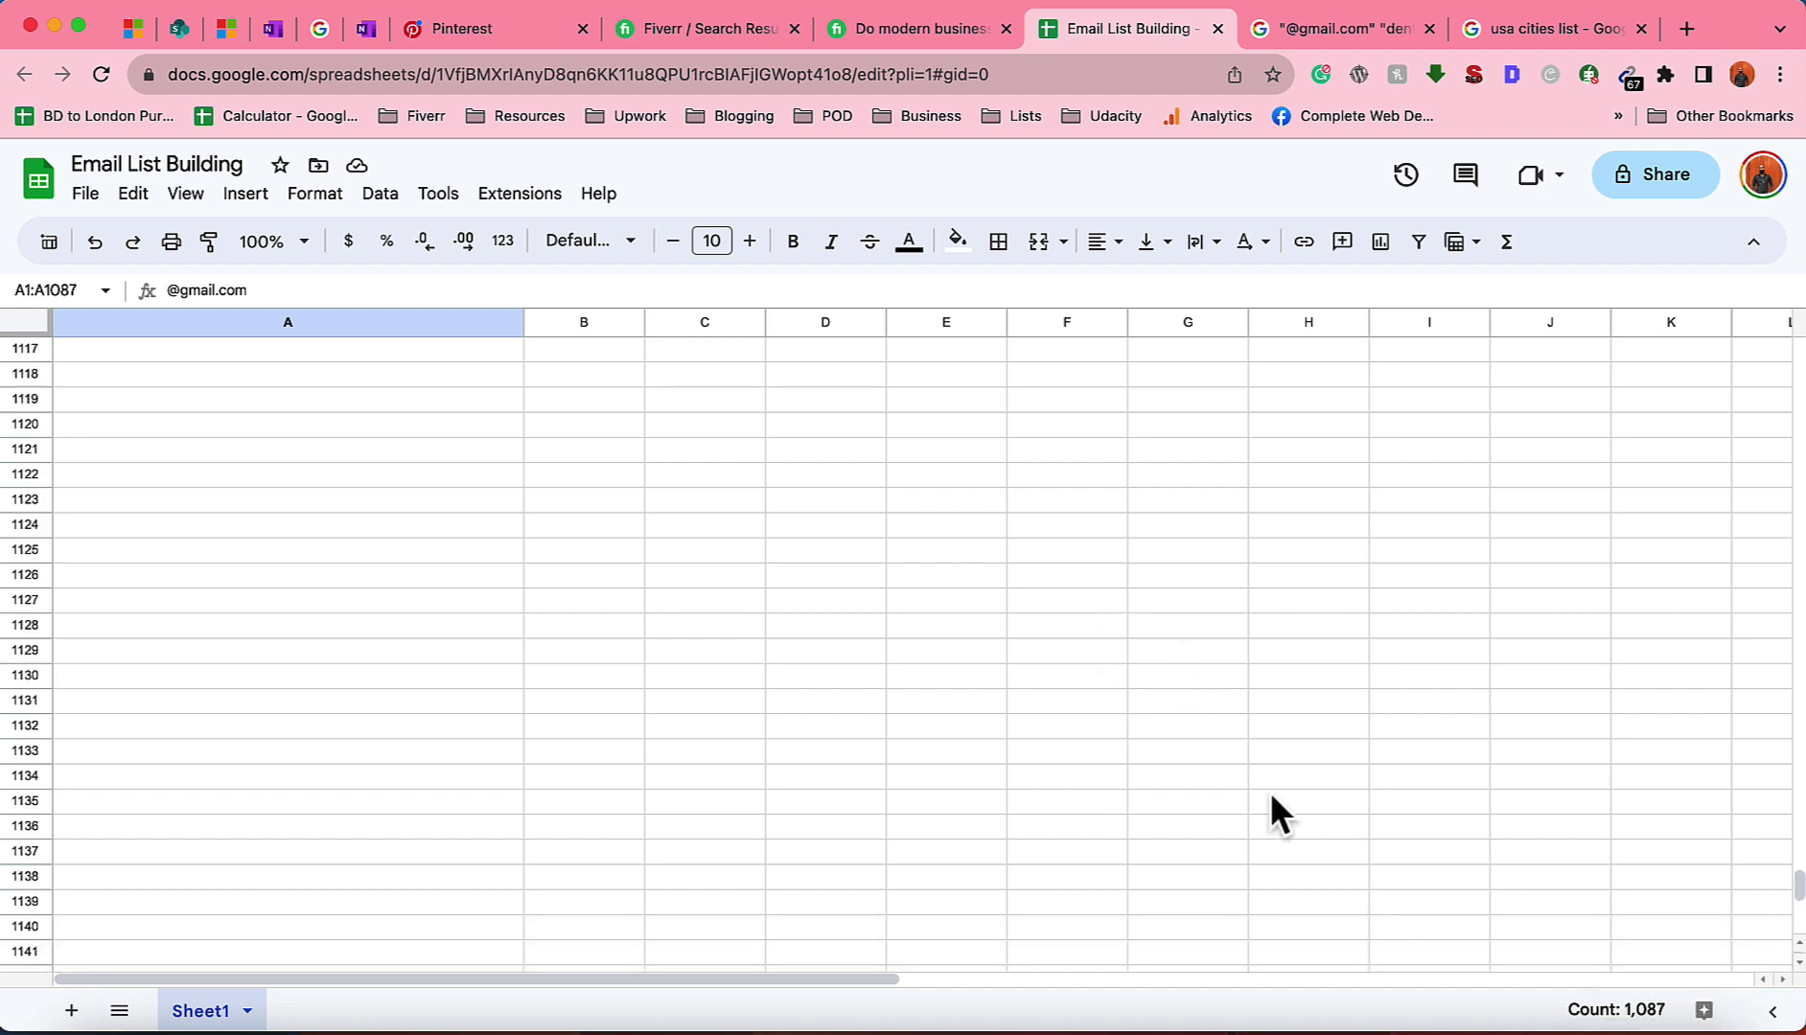
scroll(1270, 822, up, 5)
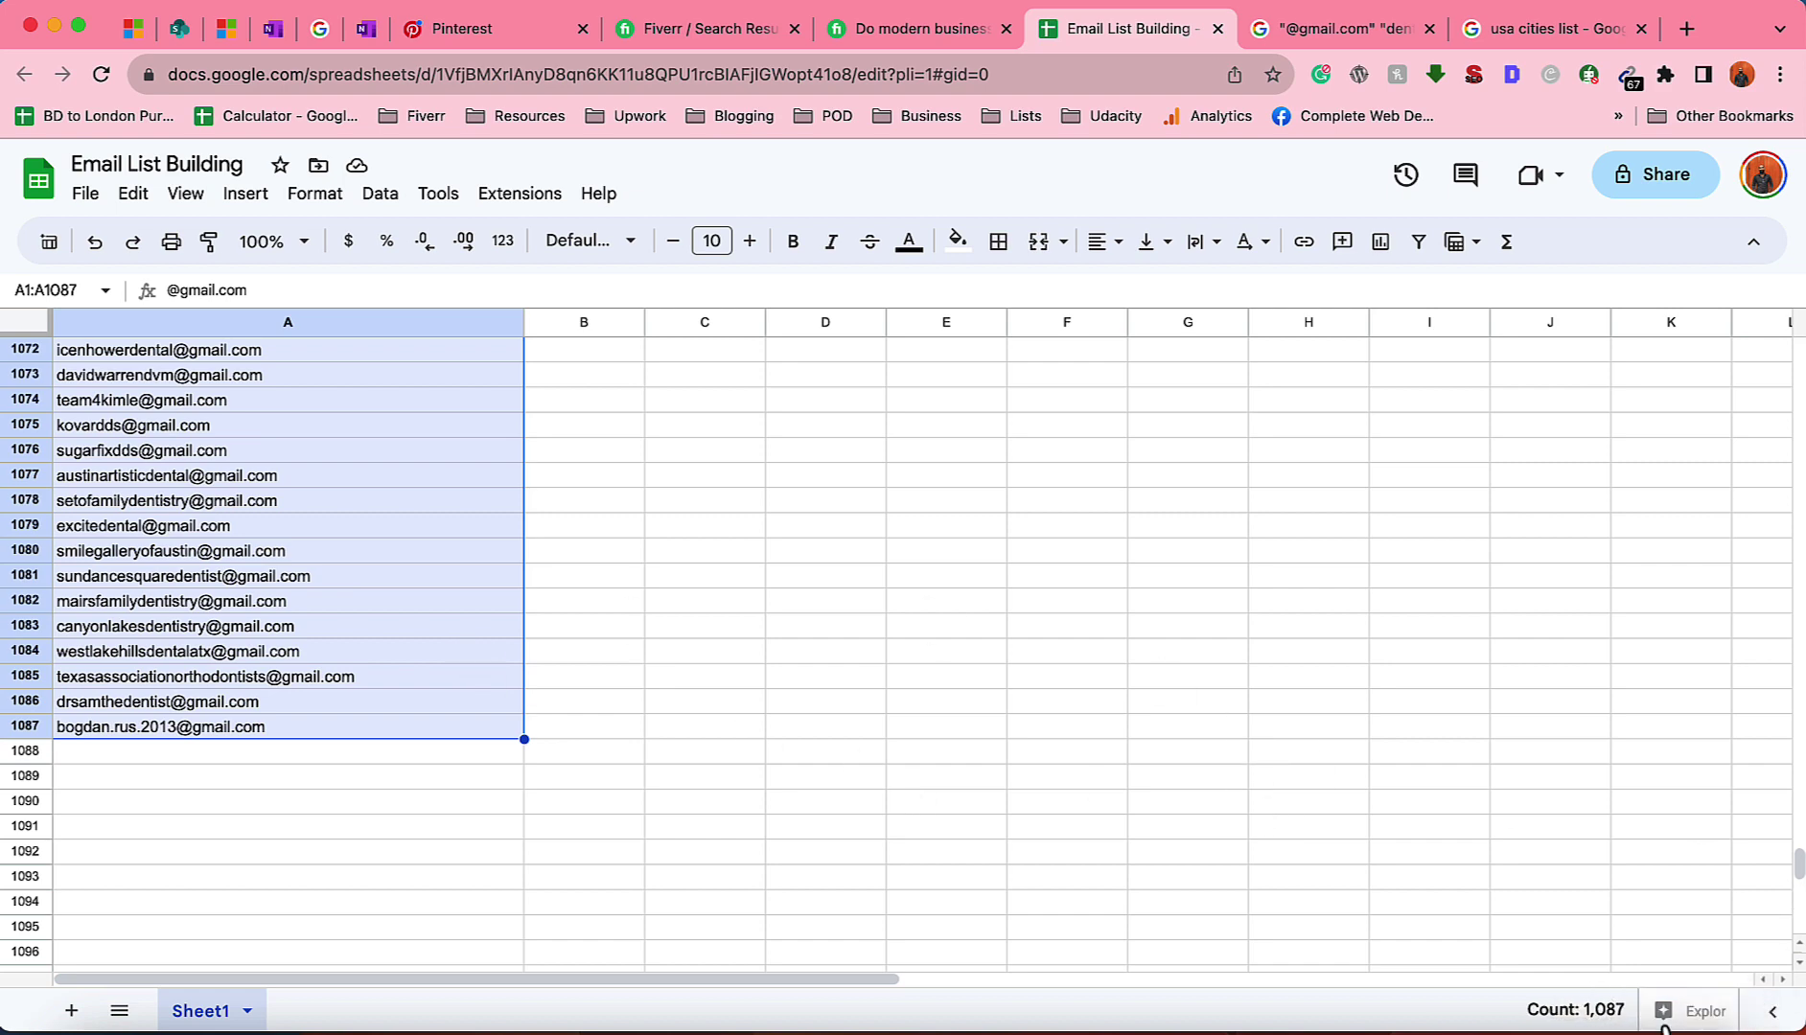
scroll(1464, 699, up, 2)
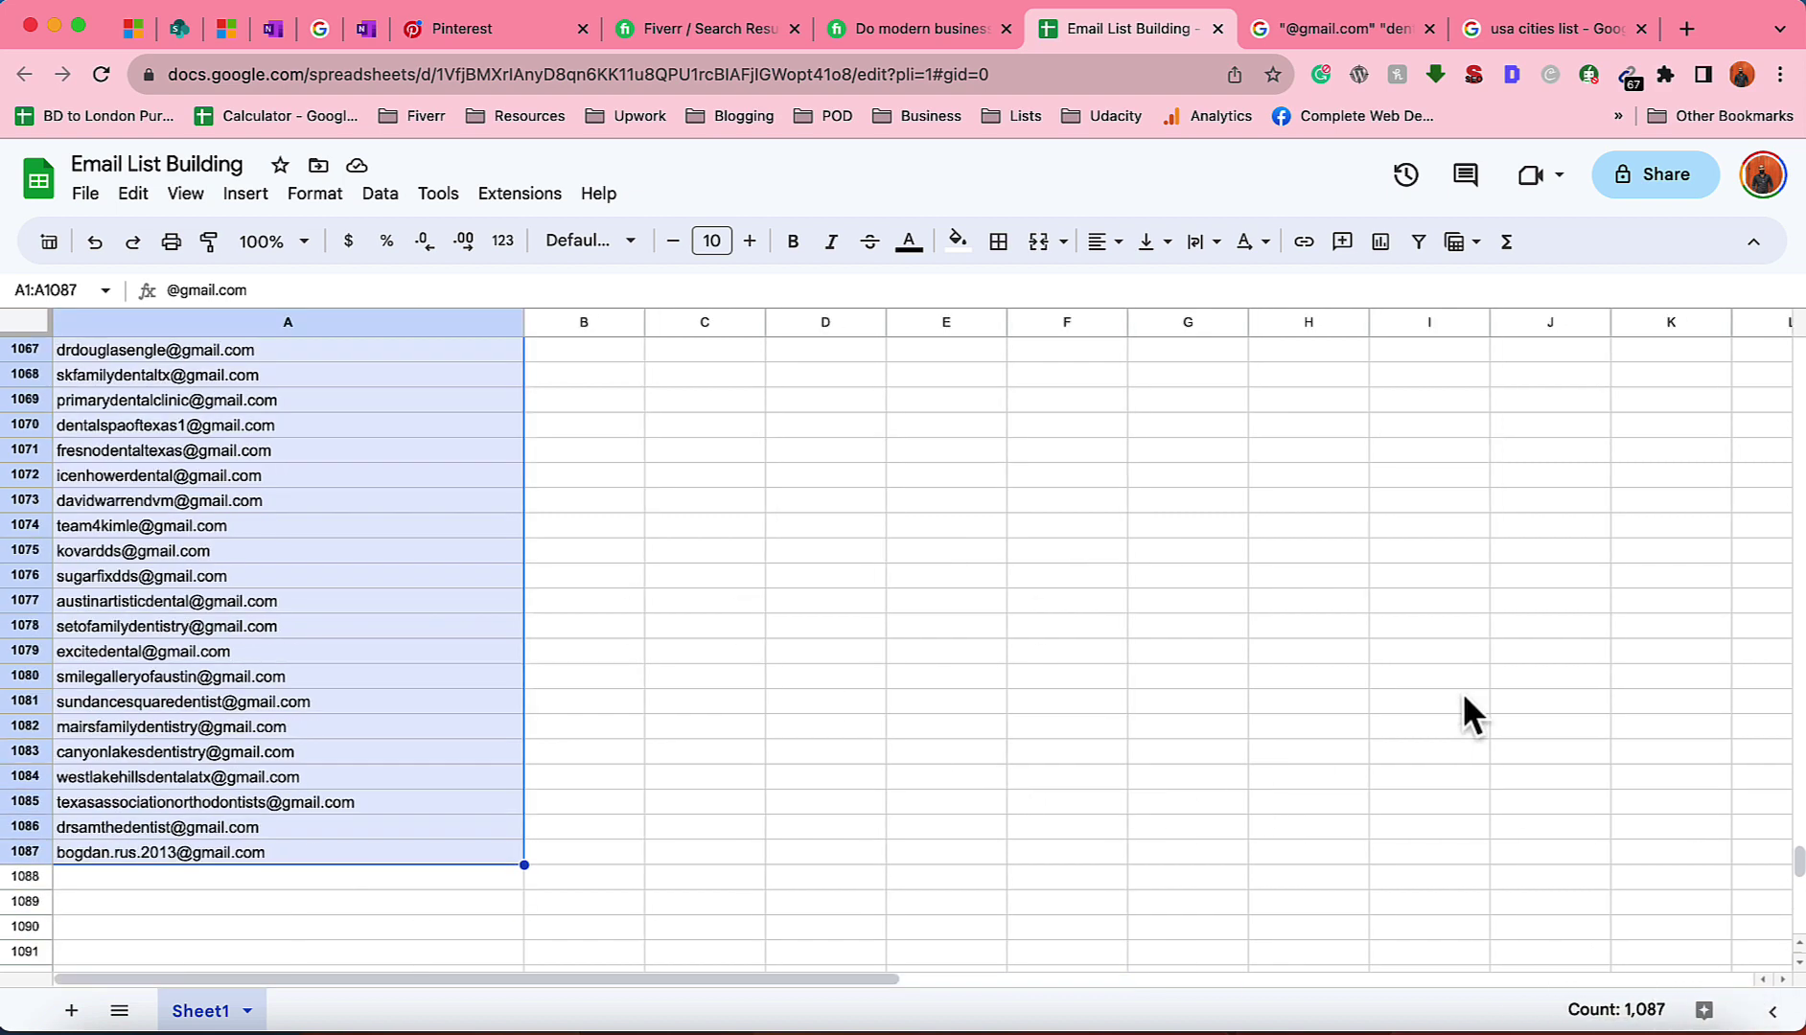
scroll(1463, 693, down, 1)
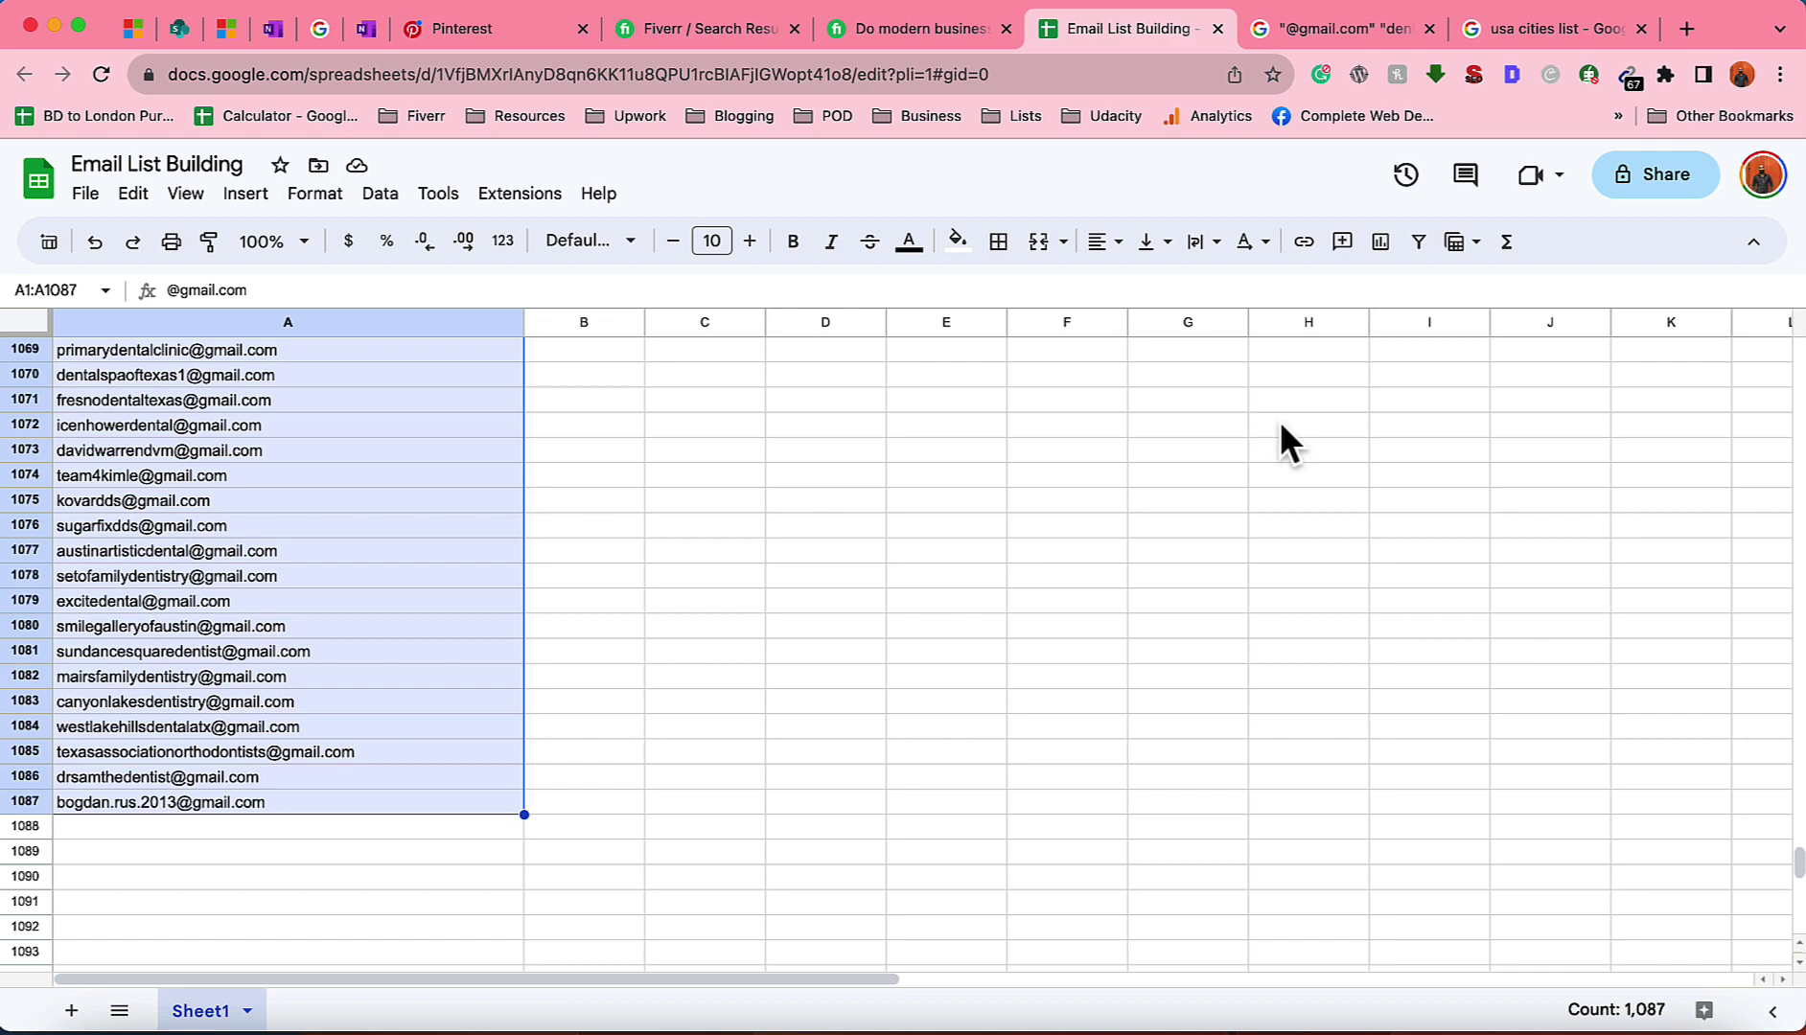
Return to page 2 of the texas dentist search and select 'texas' in the query
click(1380, 31)
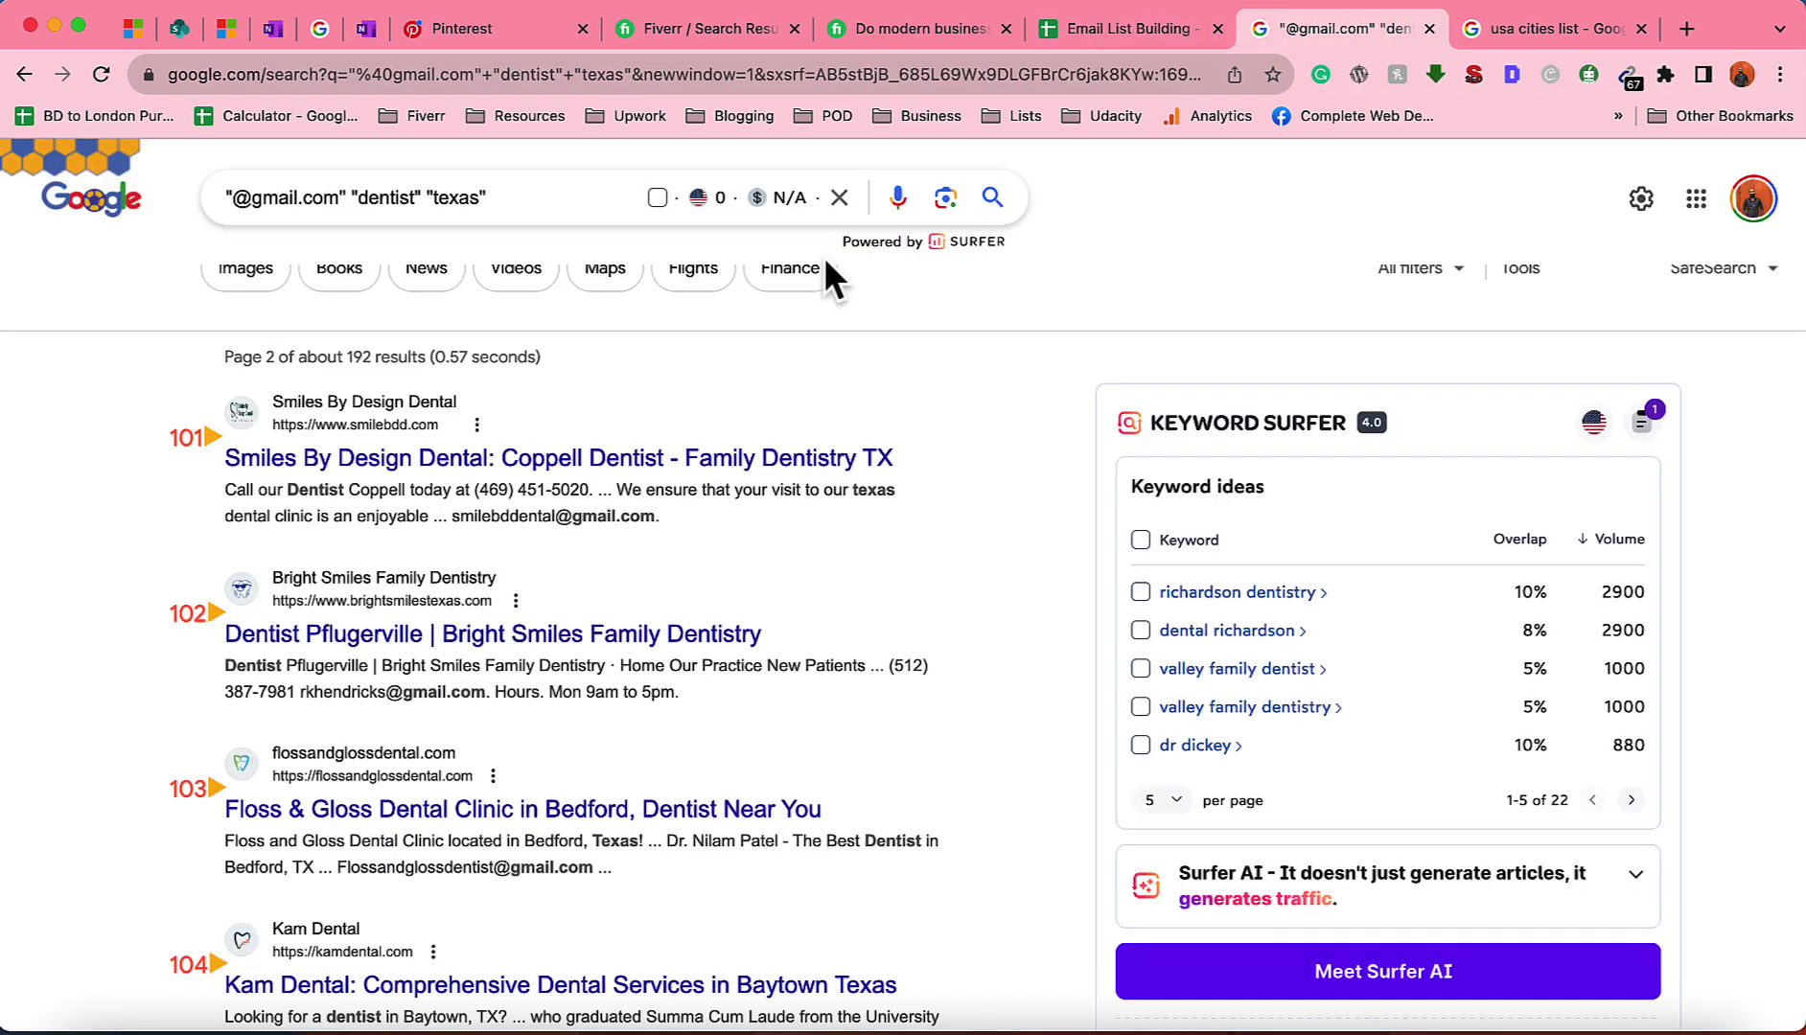
click(436, 223)
double_click(455, 198)
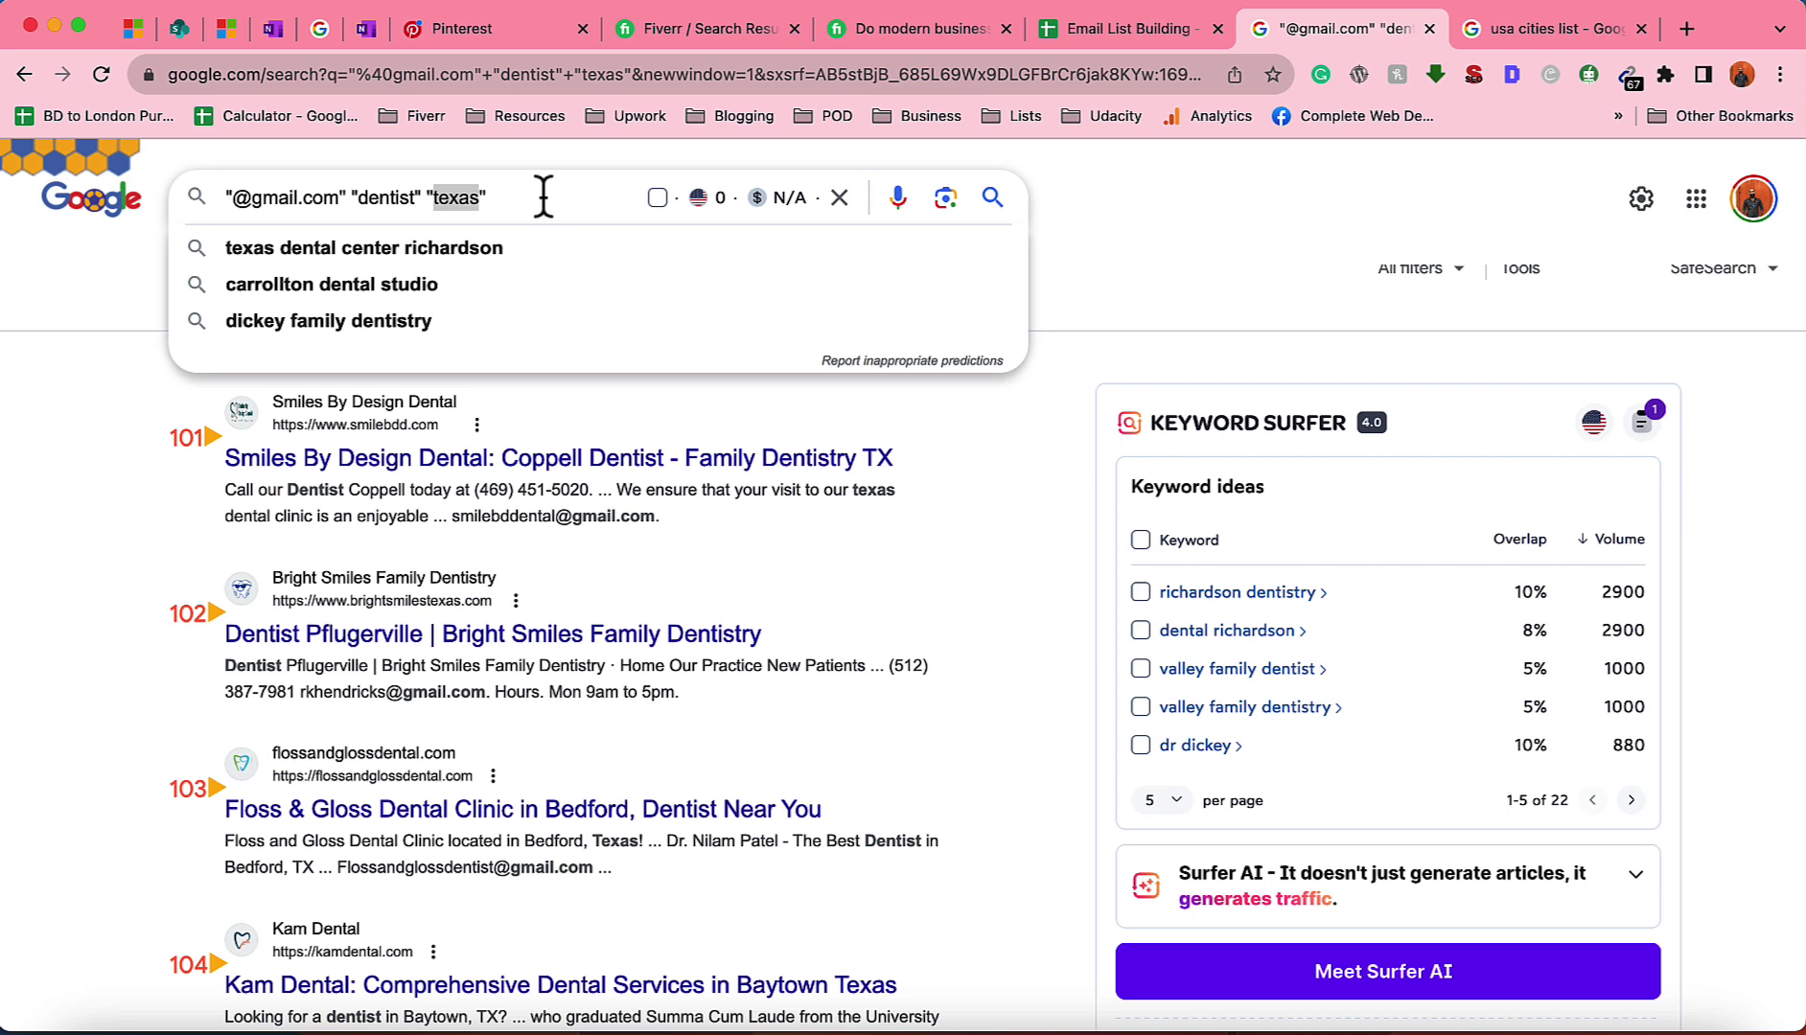
click(1126, 278)
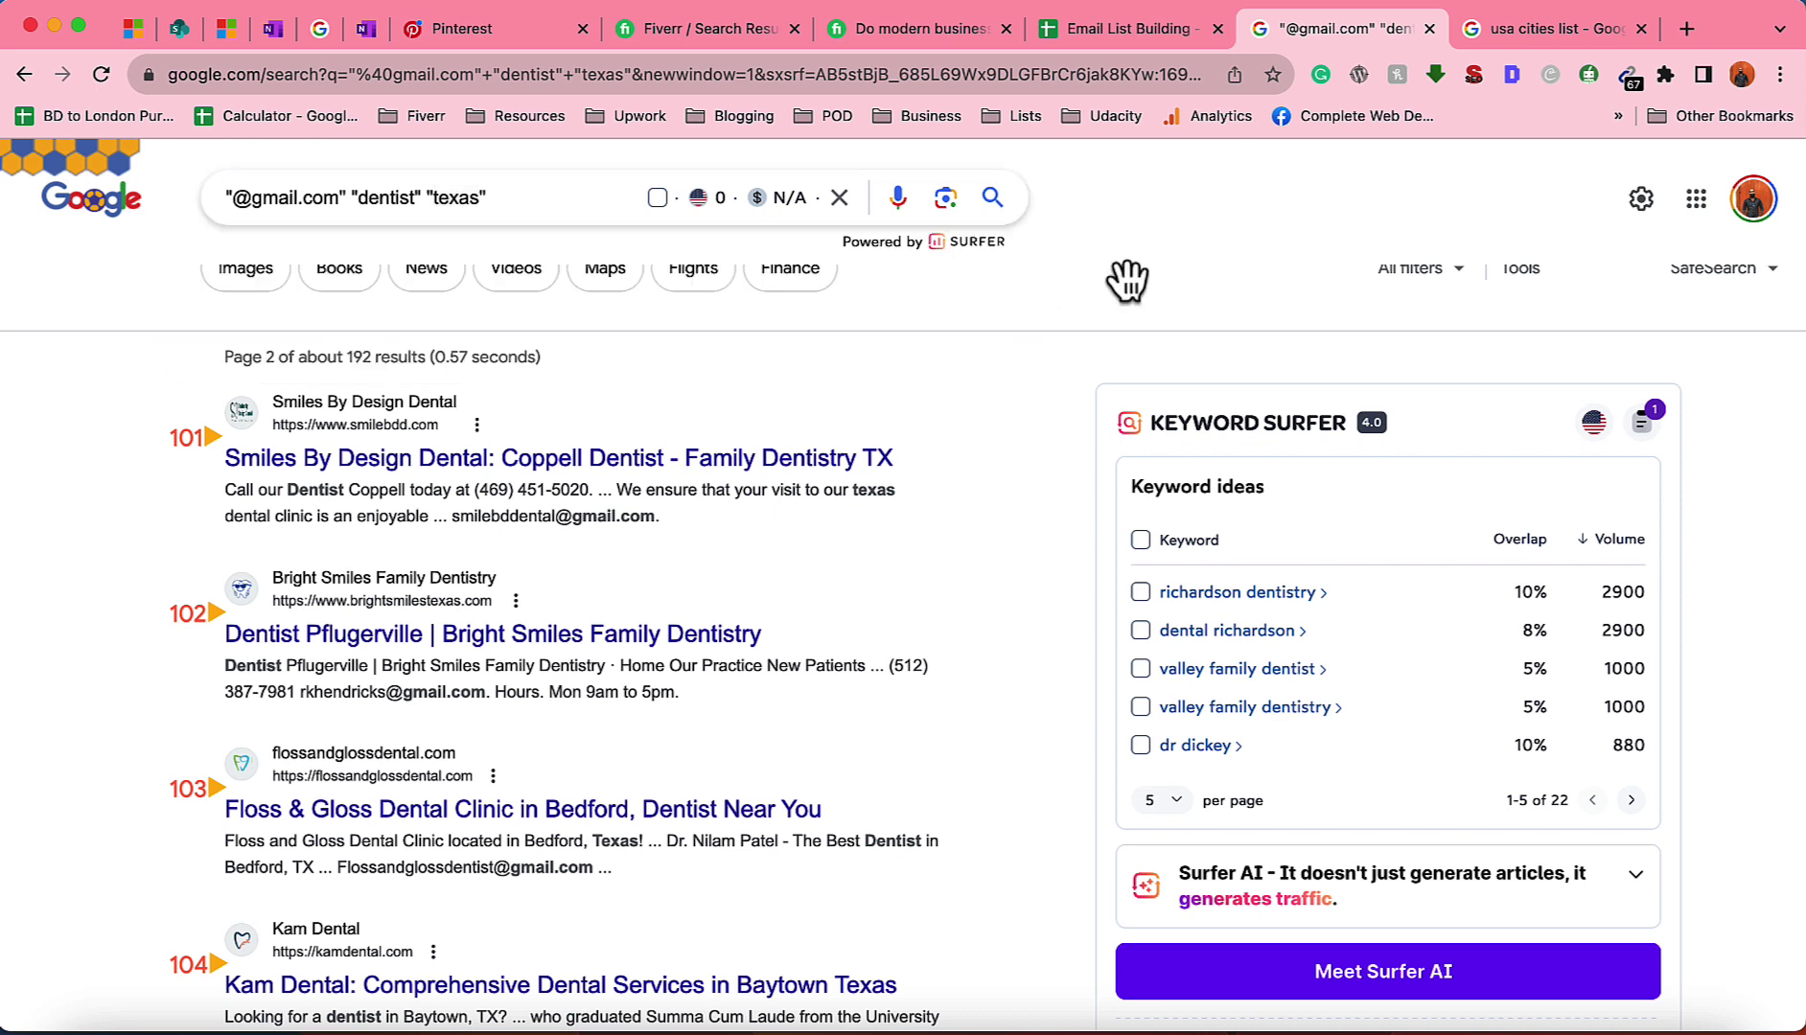